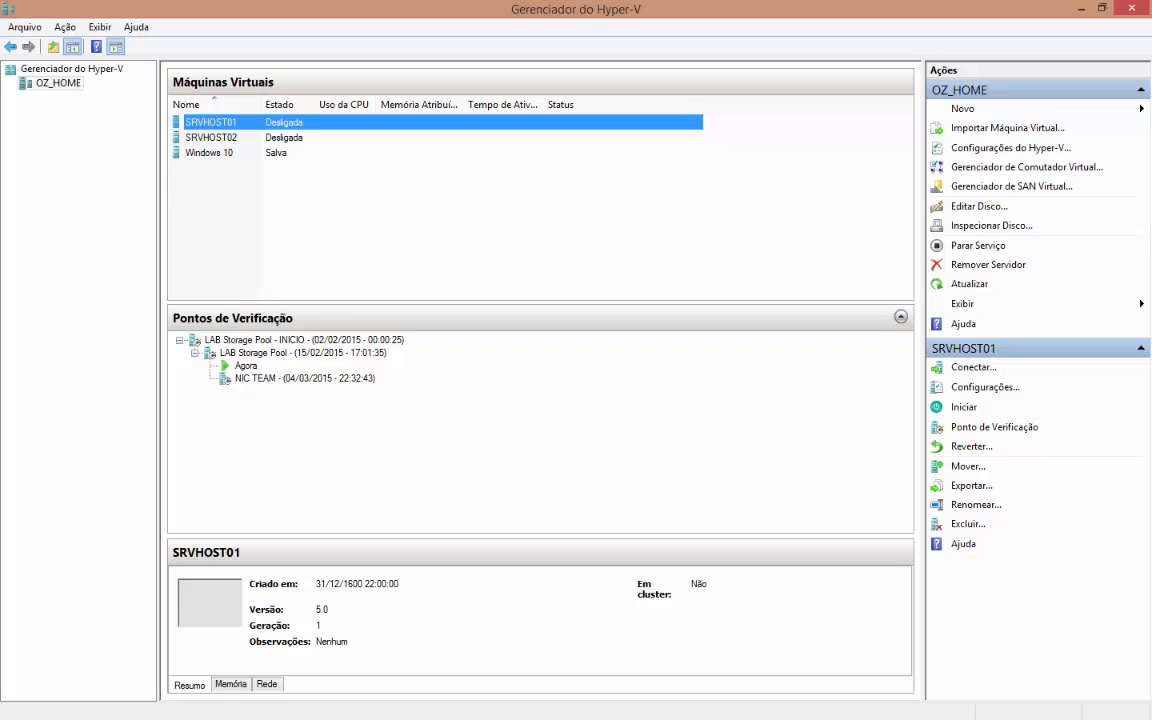
Start the New Virtual Machine wizard on the OZ_HOME host and proceed to the name and location settings.
{"action": "left_click", "coordinate": [60, 86]}
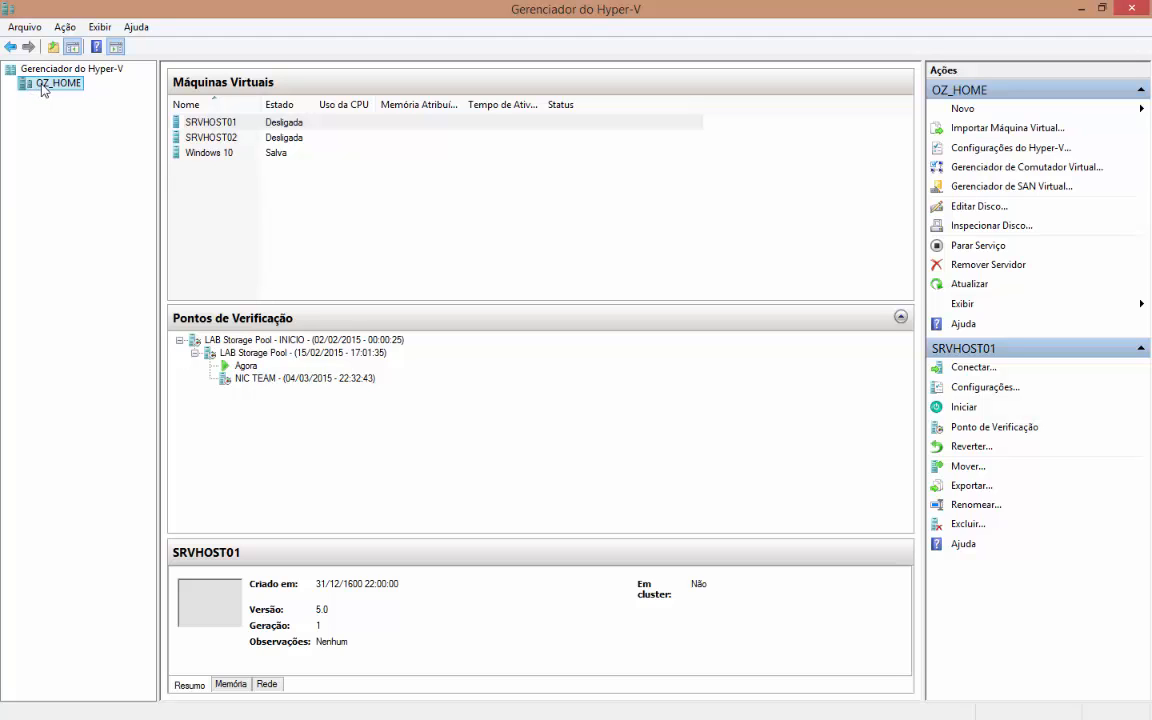
{"action": "right_click", "coordinate": [44, 91]}
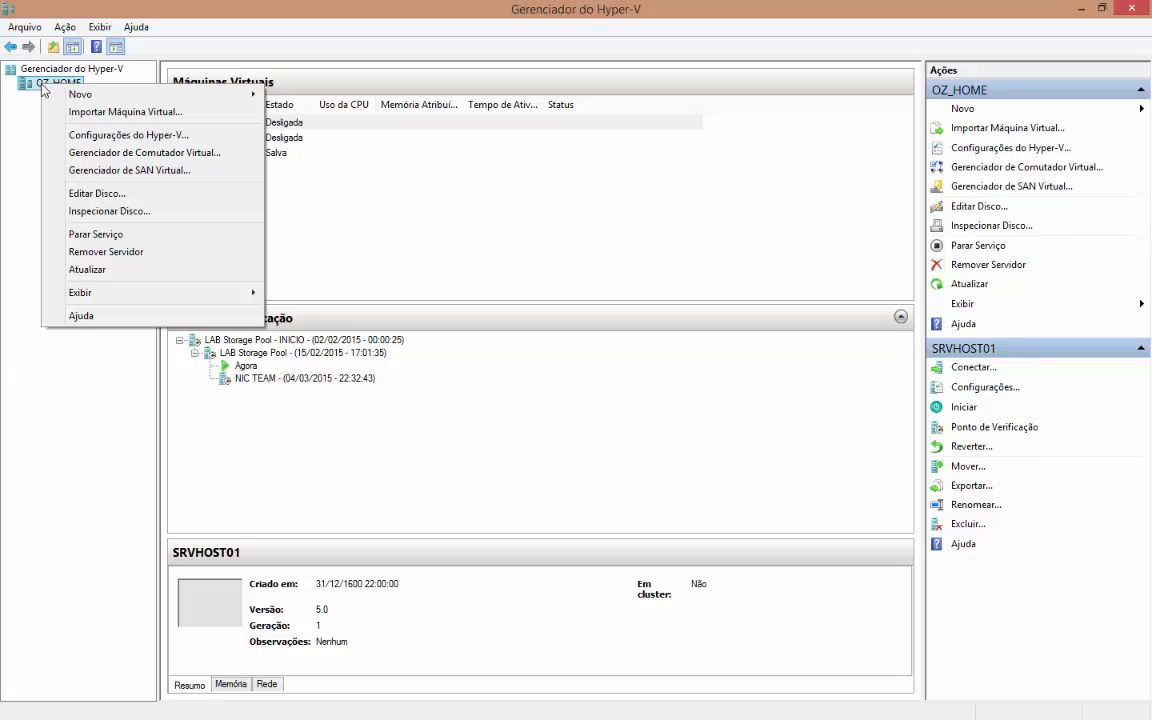
{"action": "mouse_move", "coordinate": [55, 90]}
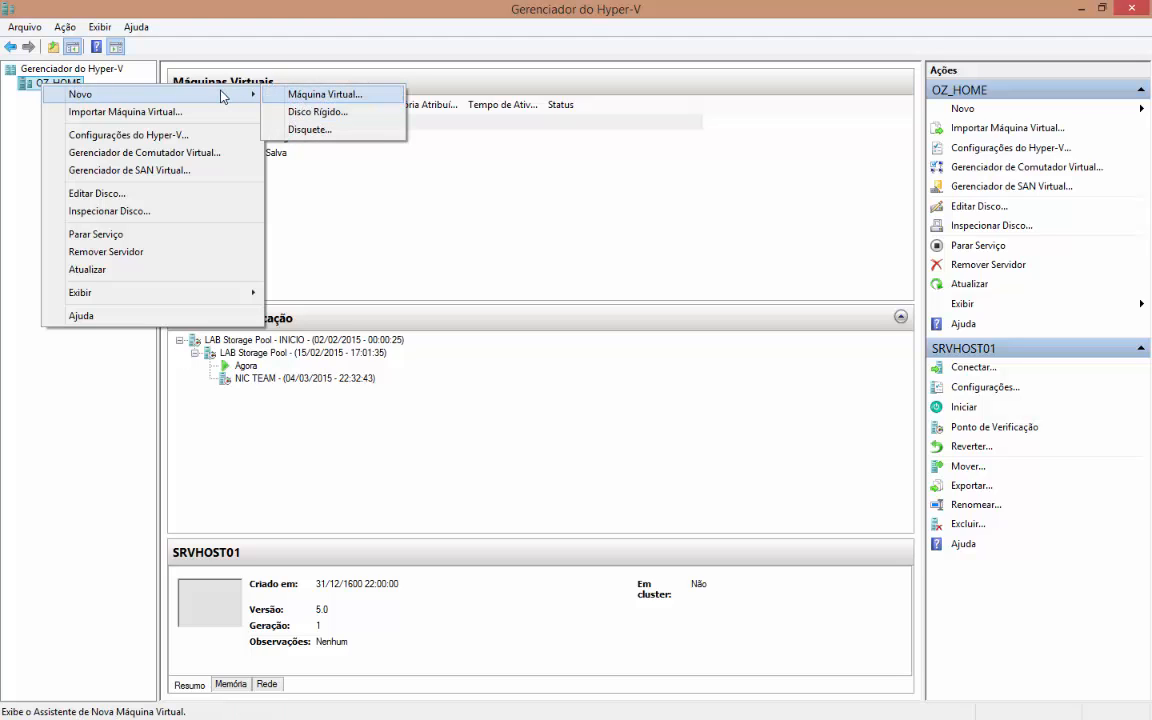
{"action": "left_click", "coordinate": [307, 98]}
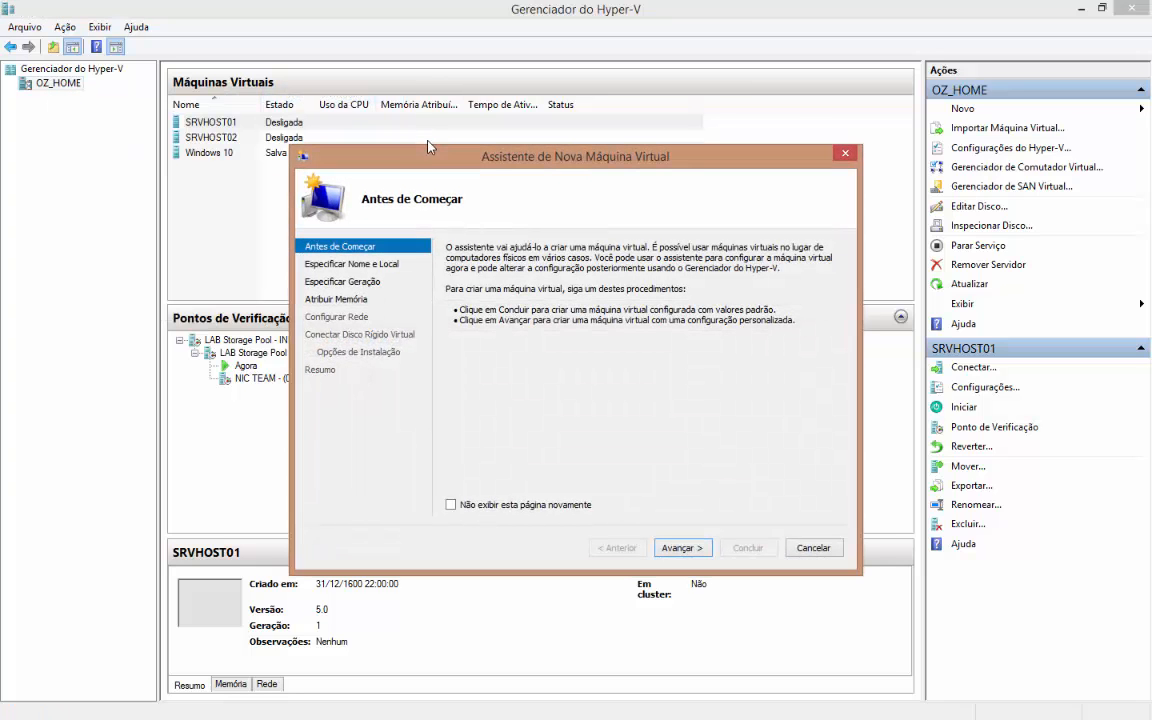
{"action": "left_click_drag", "start_coordinate": [458, 152], "coordinate": [517, 114]}
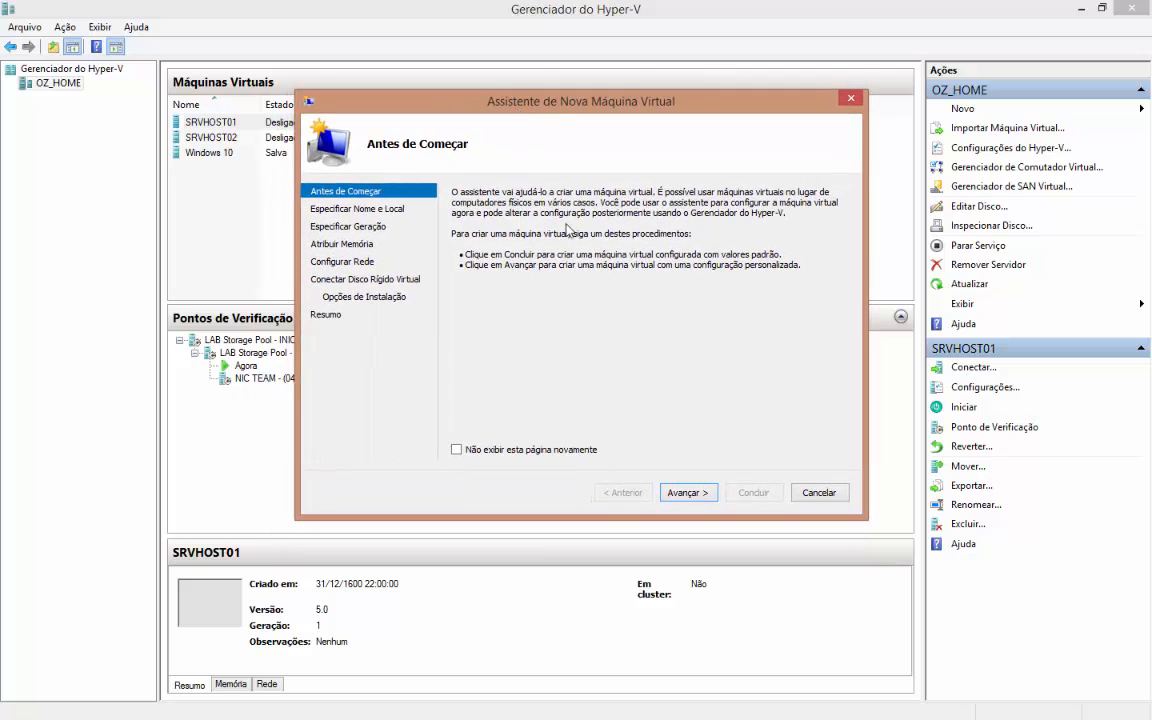
{"action": "left_click", "coordinate": [687, 493]}
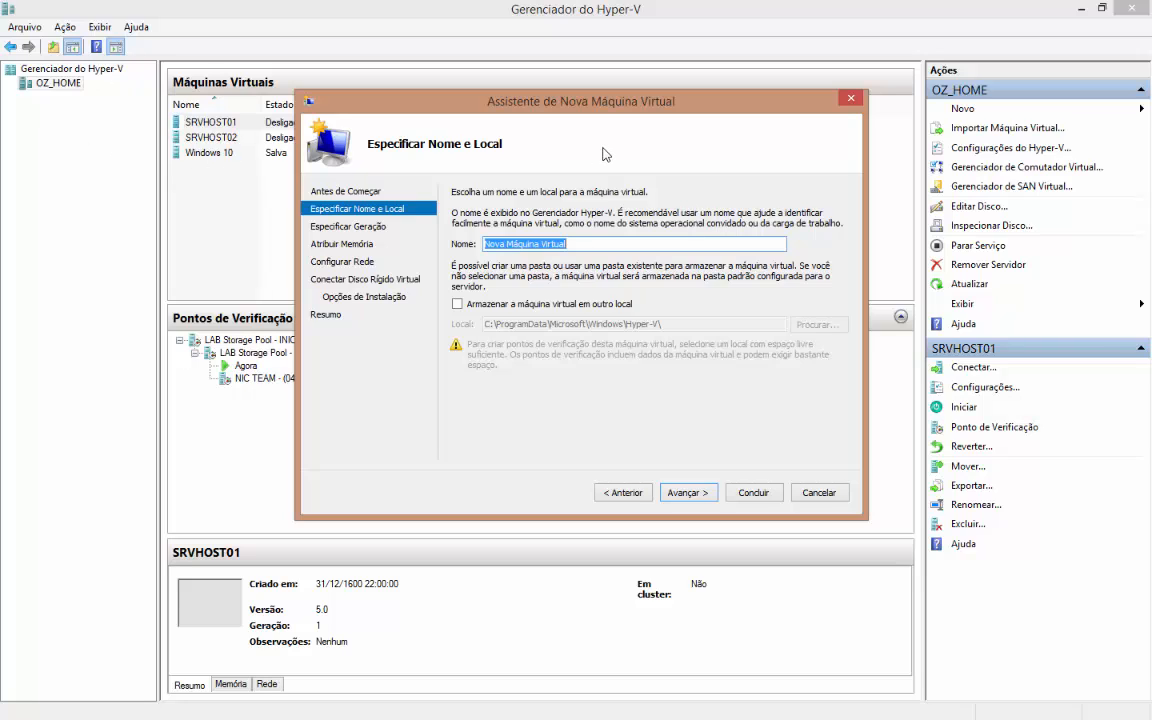
Name the virtual machine Teste and keep its default storage location.
{"action": "type", "text": "Teste"}
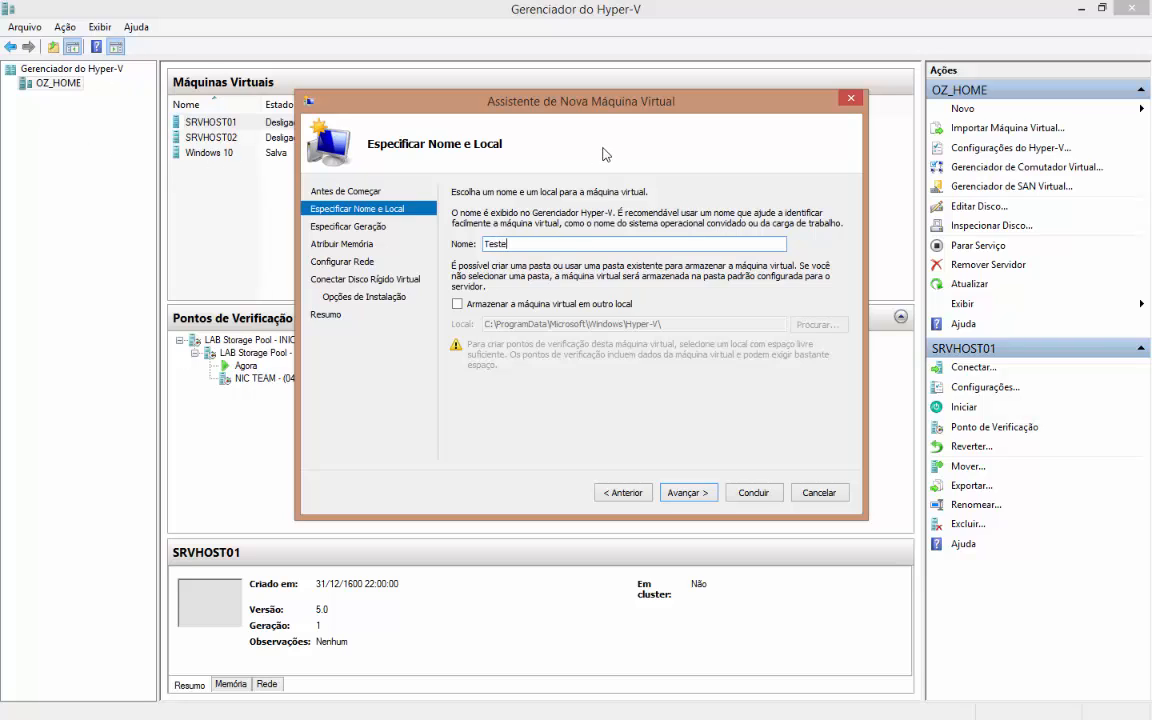
{"action": "left_click", "coordinate": [461, 305]}
{"action": "left_click", "coordinate": [499, 304]}
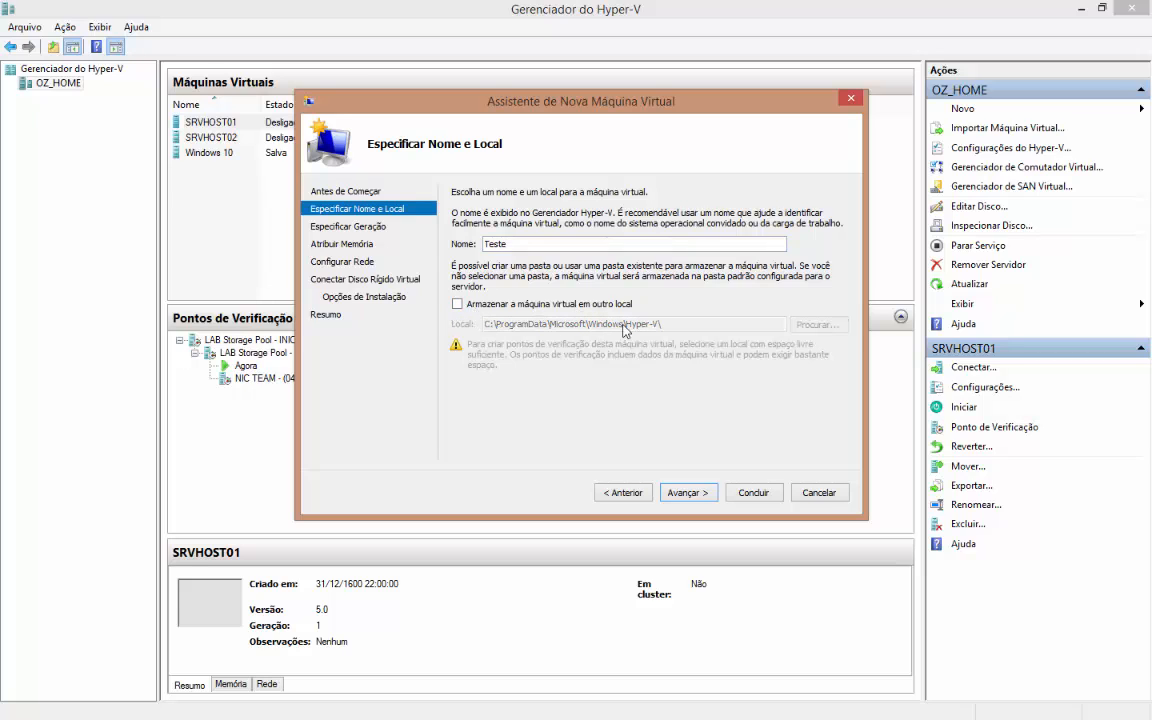
{"action": "left_click", "coordinate": [592, 305]}
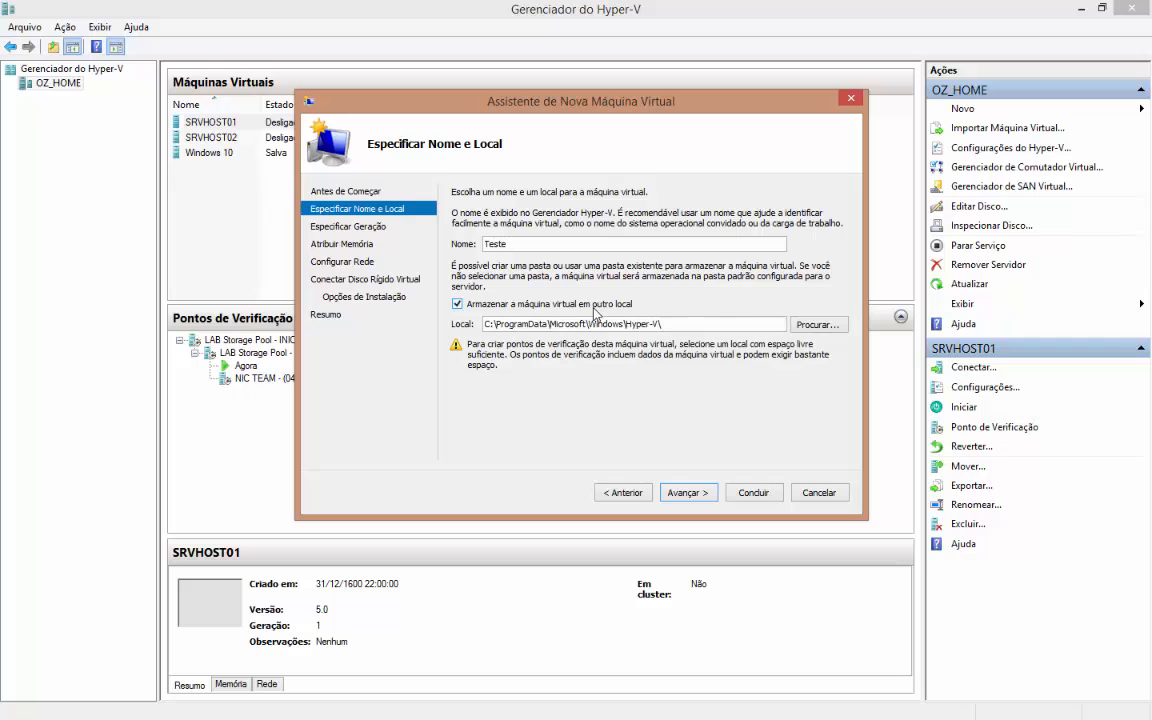
{"action": "left_click", "coordinate": [594, 306]}
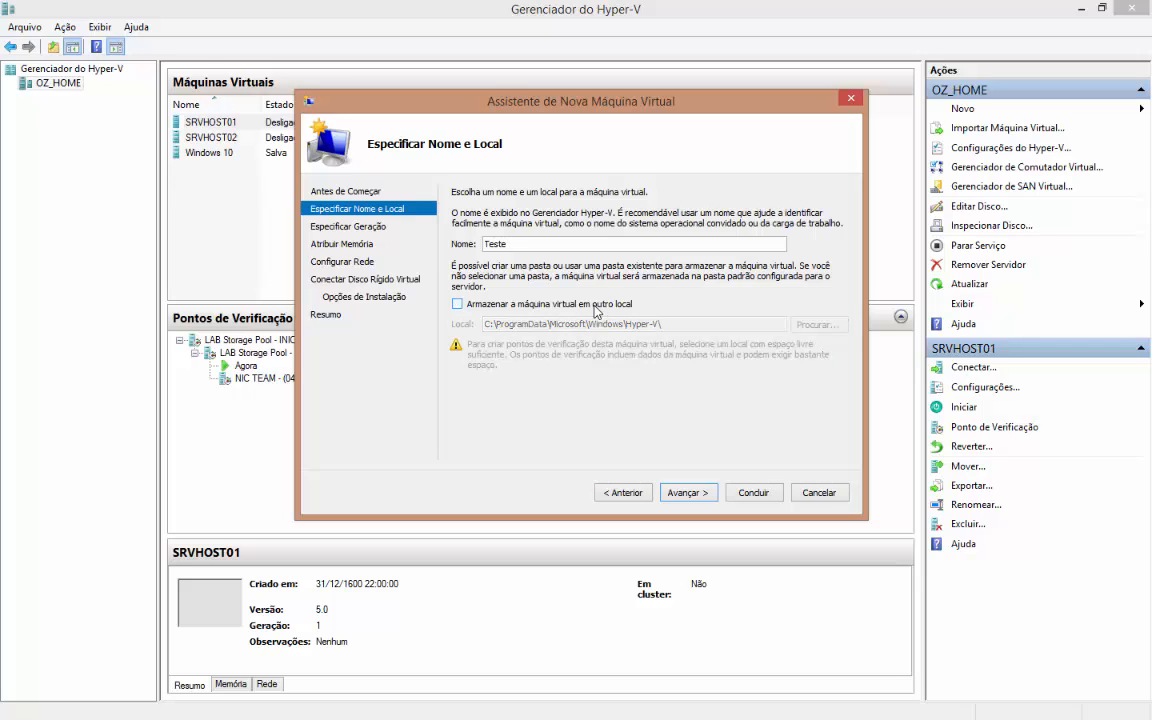
{"action": "left_click", "coordinate": [690, 494]}
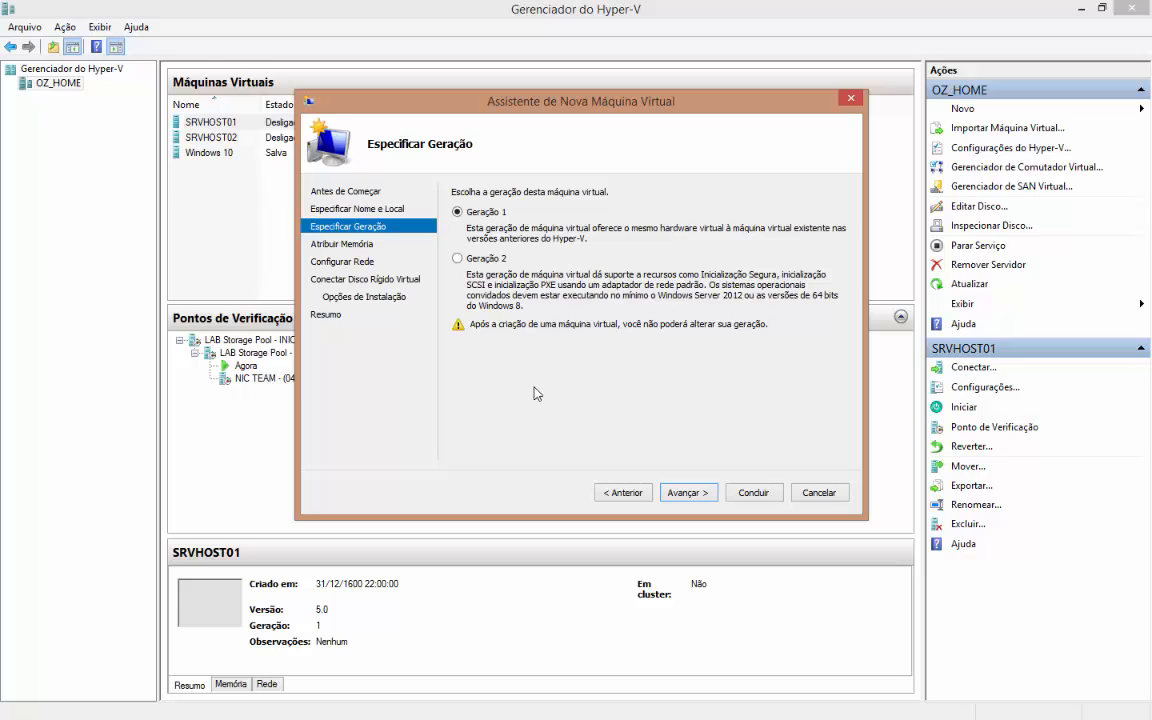
Keep Geração 1 and assign 1024 MB of startup memory with Dynamic Memory disabled.
{"action": "left_click", "coordinate": [688, 493]}
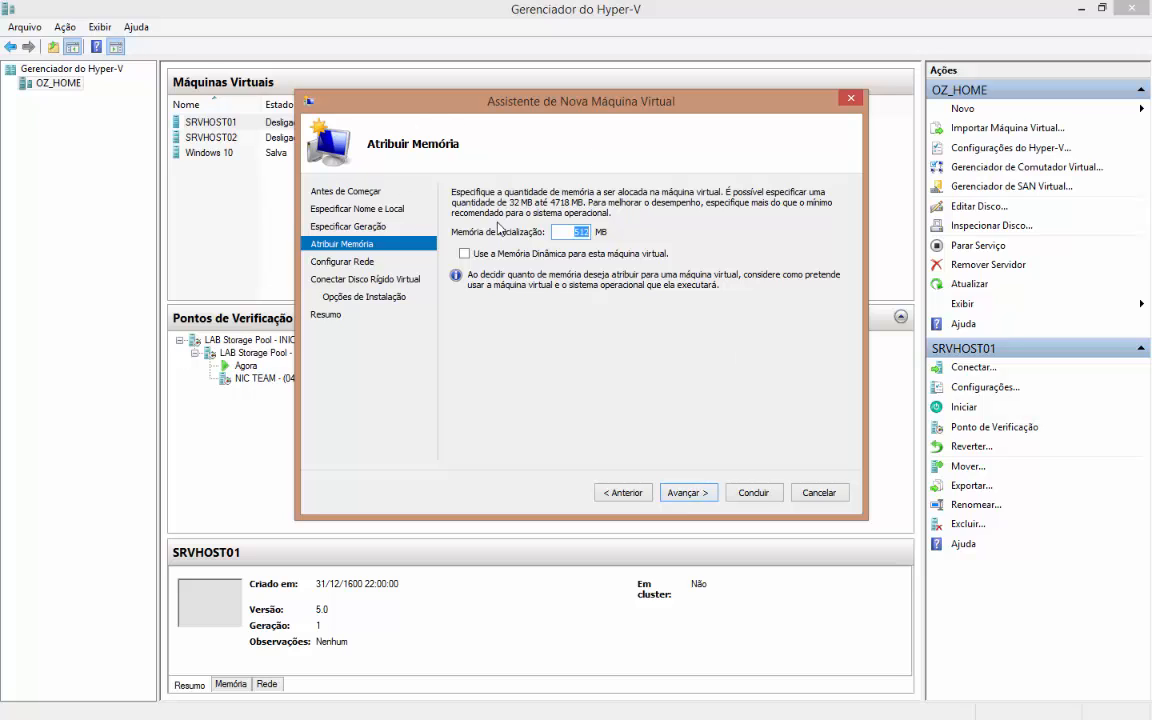
{"action": "left_click", "coordinate": [572, 236]}
{"action": "left_click_drag", "start_coordinate": [572, 236], "coordinate": [591, 236]}
{"action": "type", "text": "1024"}
{"action": "left_click", "coordinate": [537, 254]}
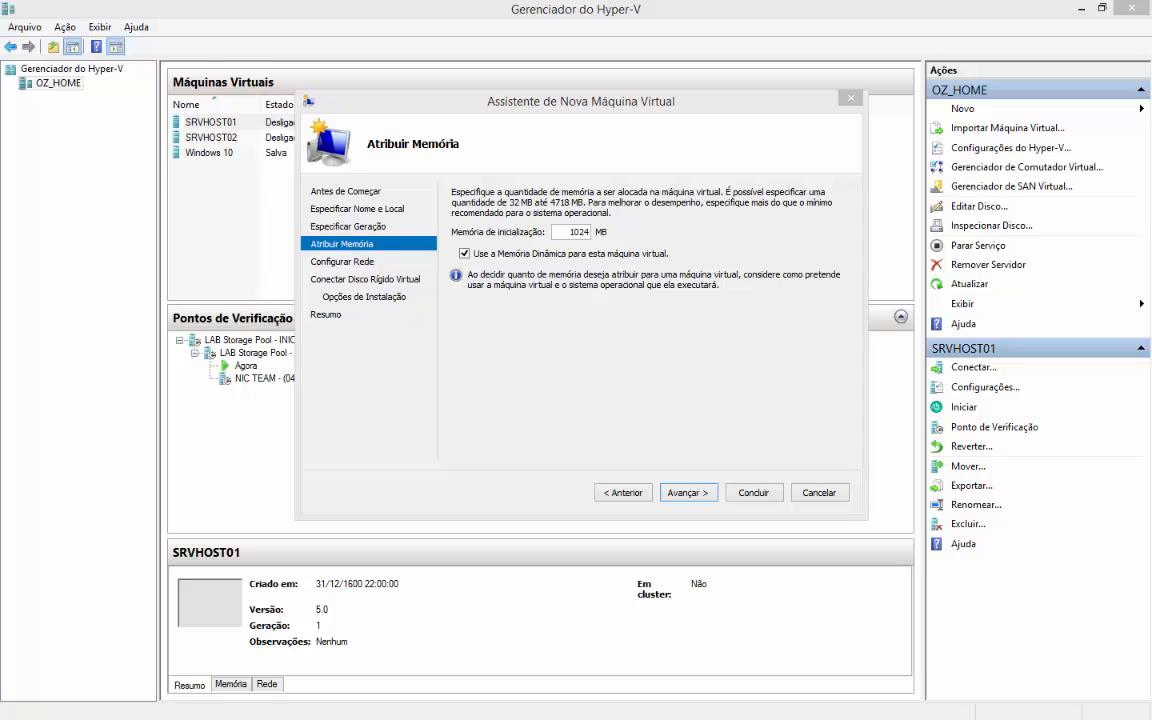
{"action": "left_click", "coordinate": [464, 253]}
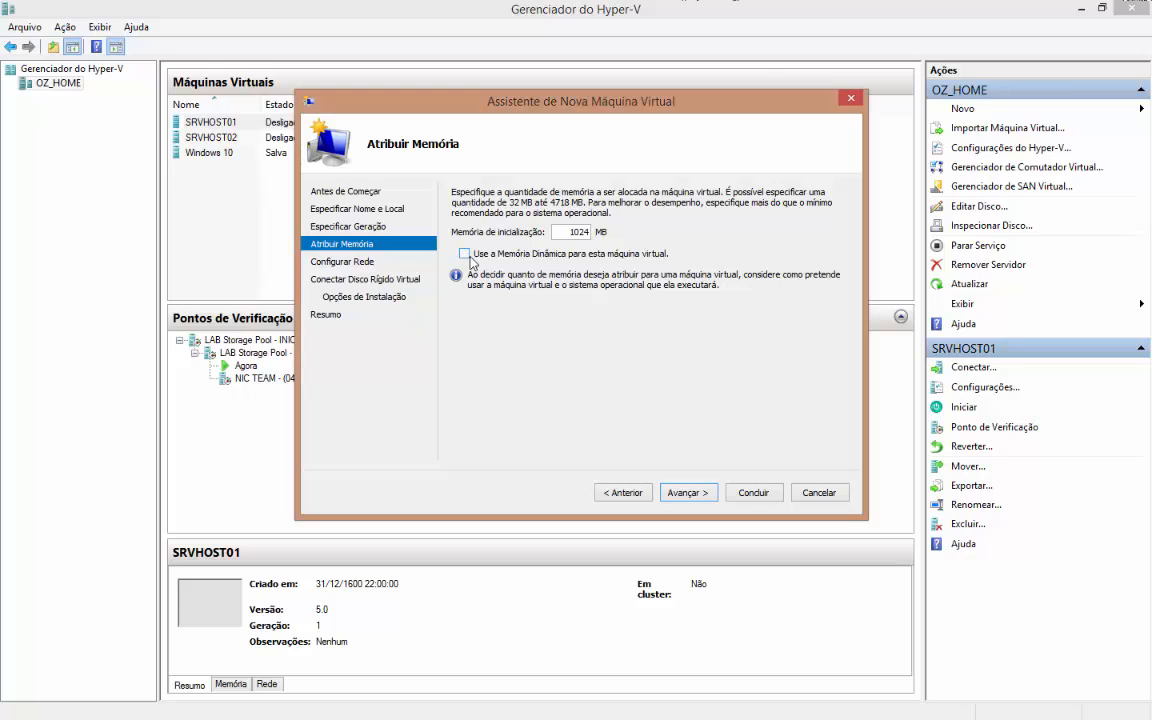
{"action": "left_click", "coordinate": [687, 493]}
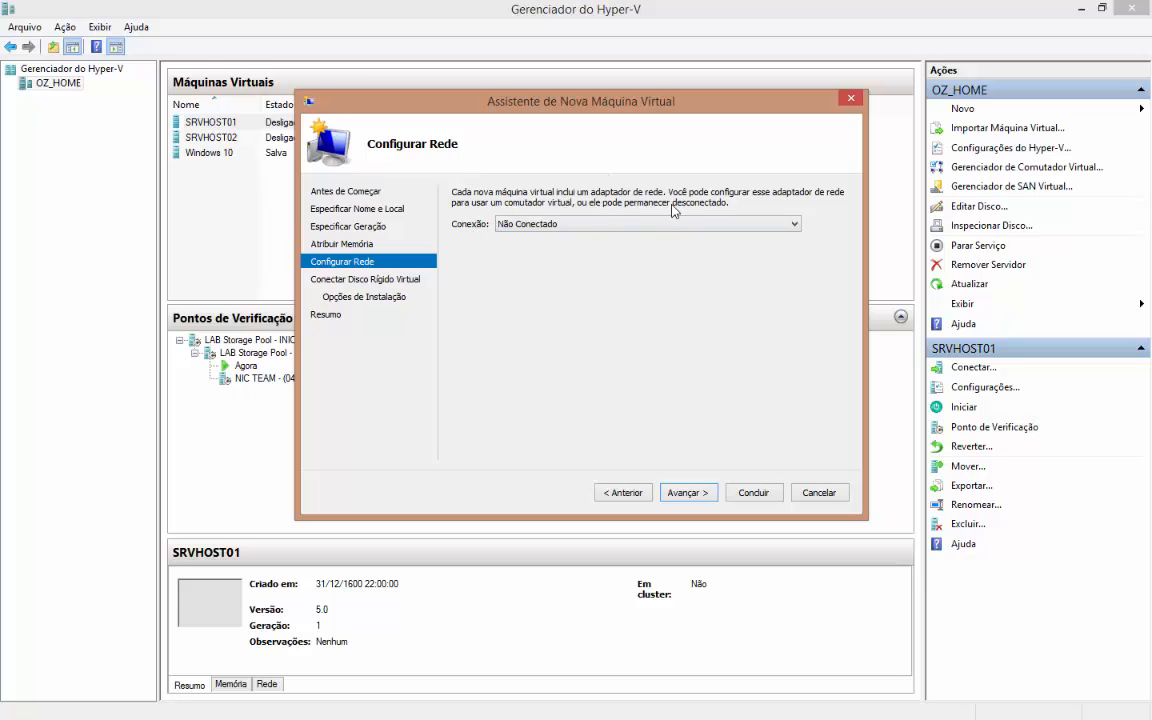
Connect the virtual machine's network adapter to the SW_VIRTUAL switch.
{"action": "left_click", "coordinate": [638, 224]}
{"action": "left_click", "coordinate": [638, 224]}
{"action": "left_click", "coordinate": [638, 224]}
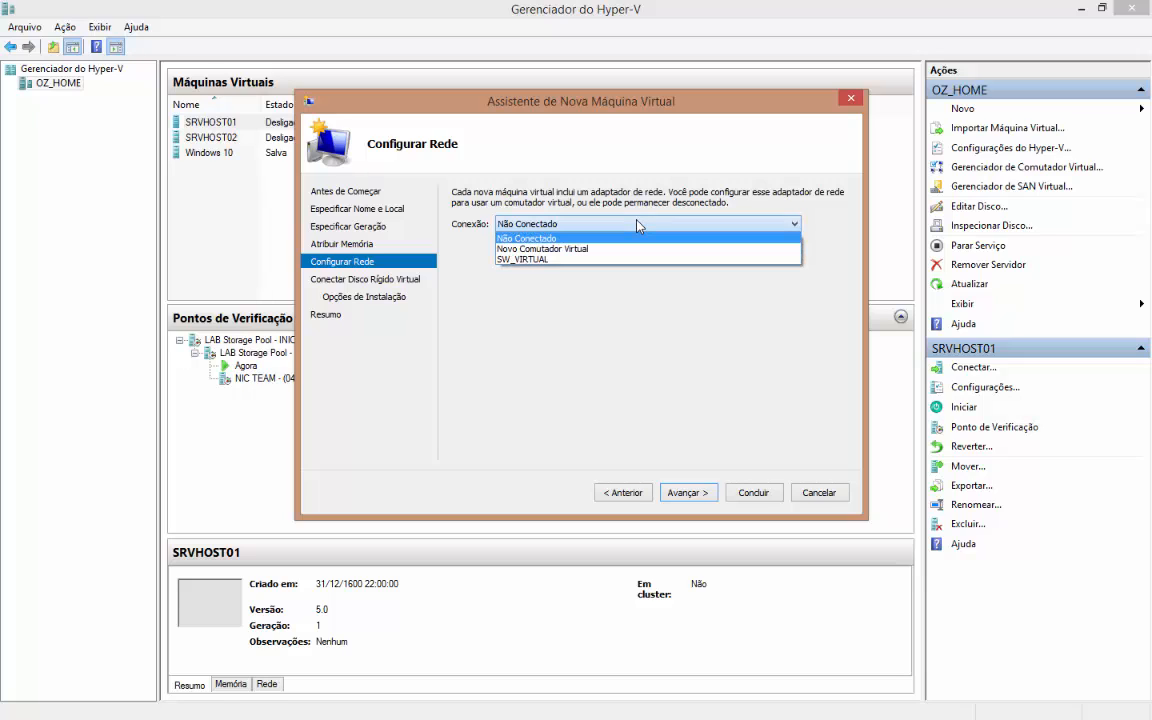
{"action": "left_click", "coordinate": [525, 260]}
{"action": "left_click", "coordinate": [686, 493]}
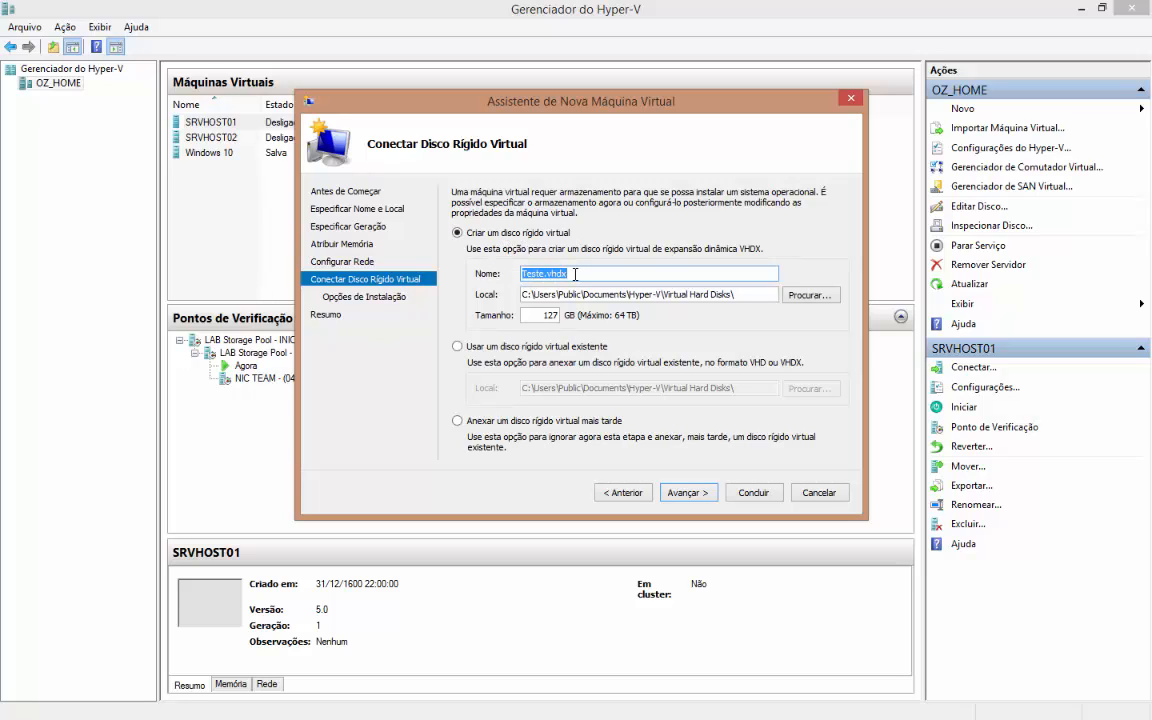
Accept creating a new virtual hard disk named Teste.vhdx in the default Virtual Hard Disks folder.
{"action": "double_click", "coordinate": [557, 273]}
{"action": "left_click", "coordinate": [587, 274]}
{"action": "left_click_drag", "start_coordinate": [521, 295], "coordinate": [754, 300]}
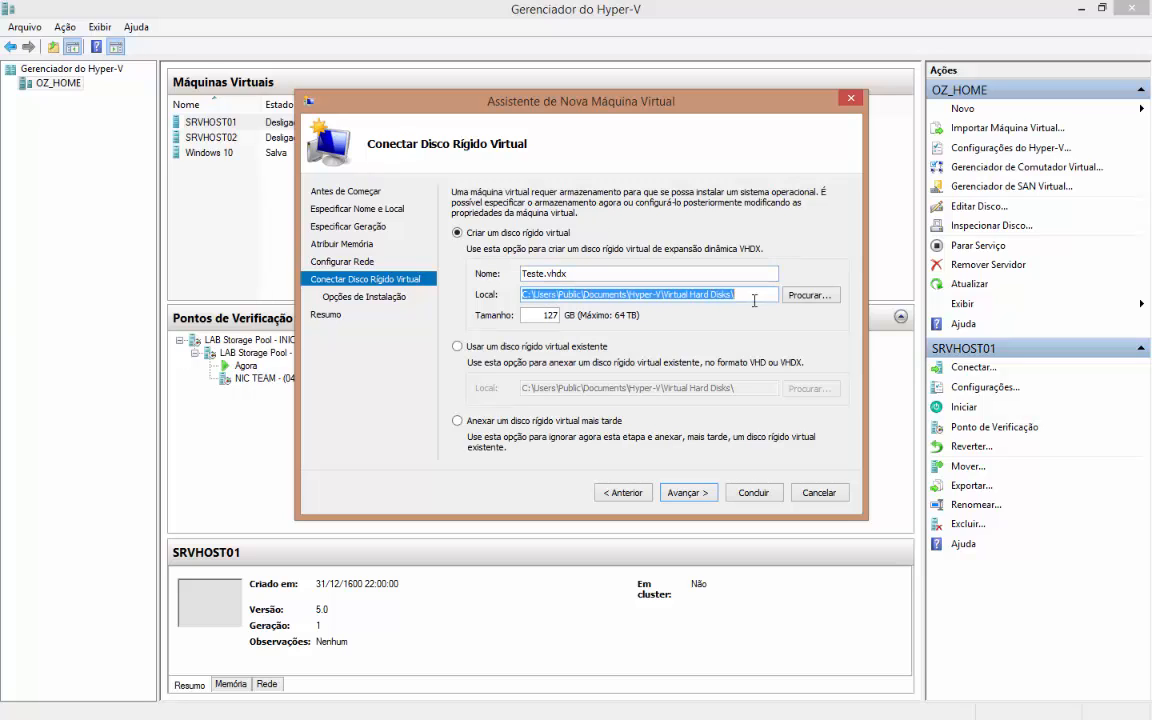
{"action": "left_click", "coordinate": [756, 298]}
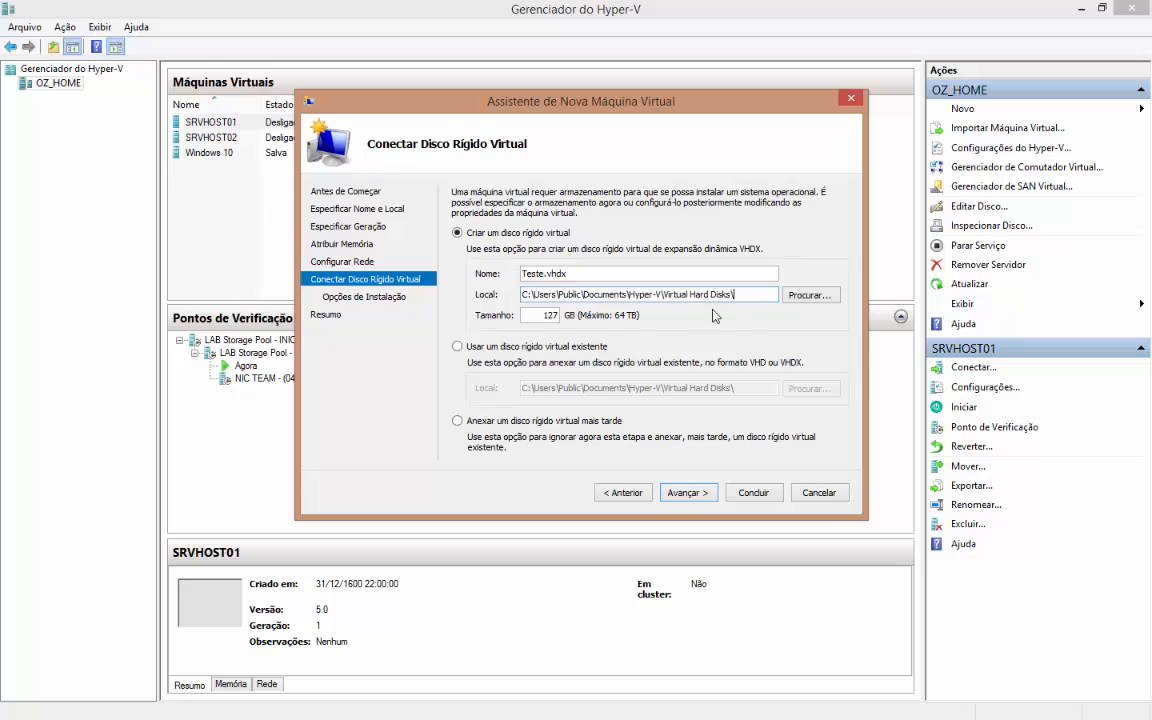
{"action": "left_click", "coordinate": [552, 315]}
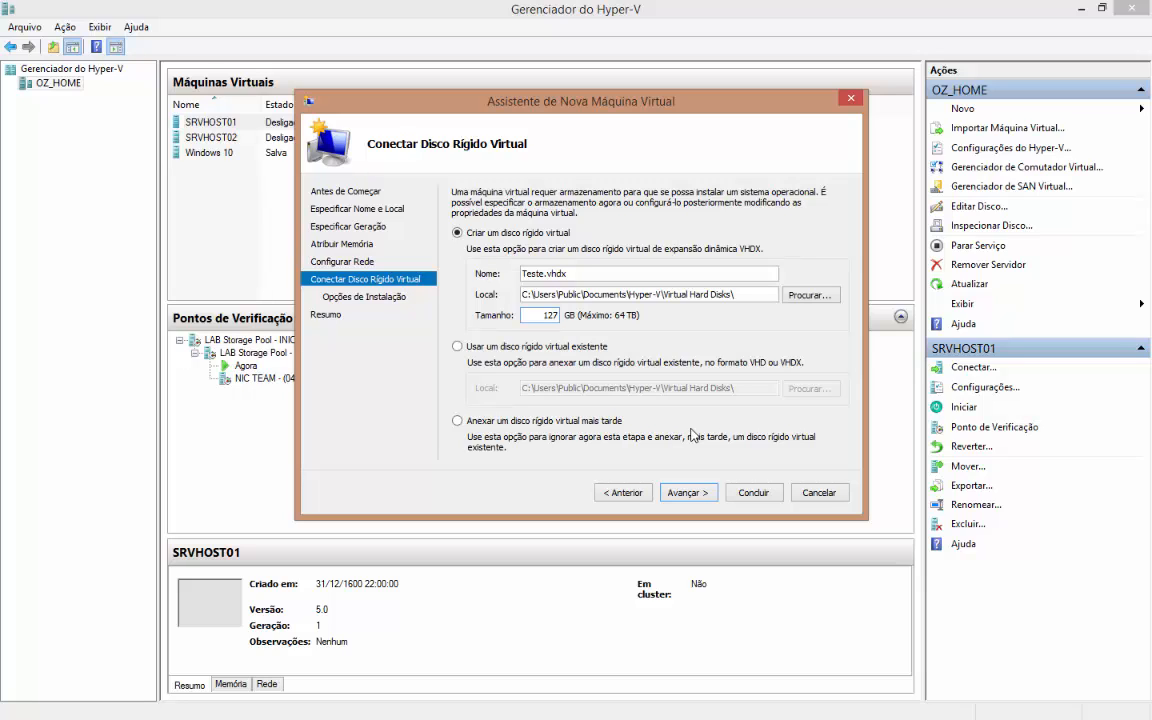
{"action": "double_click", "coordinate": [553, 314]}
{"action": "key", "text": "BackSpace"}
{"action": "left_click", "coordinate": [680, 492]}
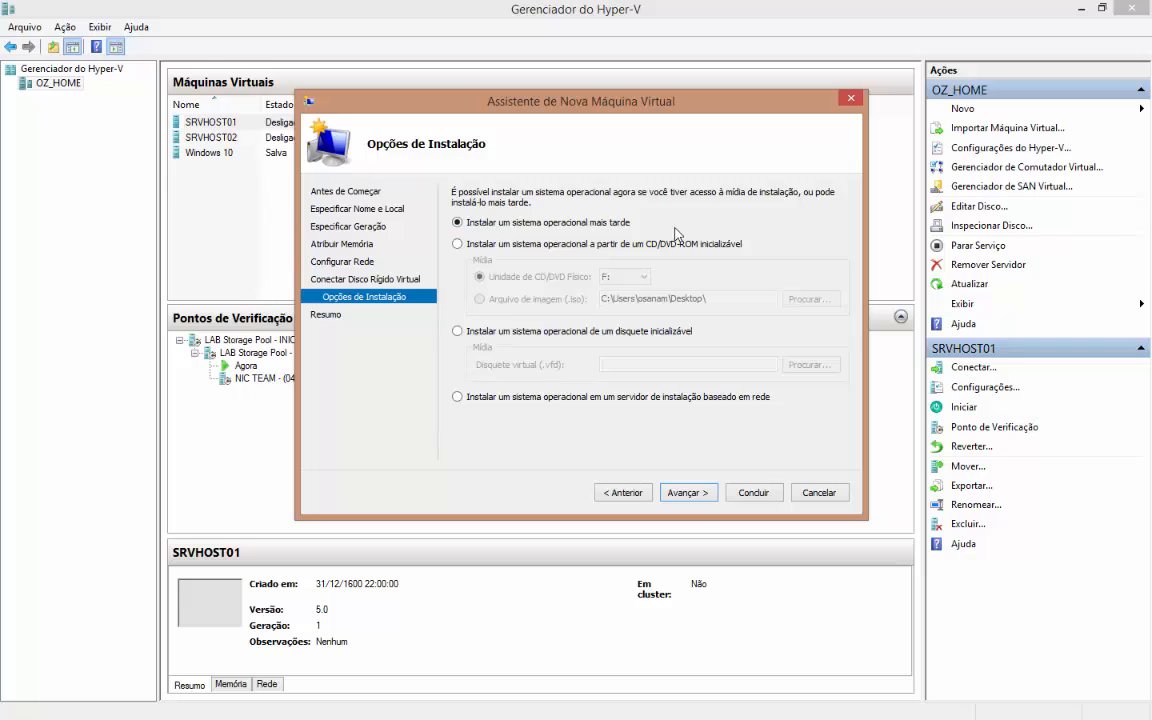
Try the installation media options, select "Instalar um sistema operacional mais tarde", and cancel the wizard at the summary.
{"action": "left_click", "coordinate": [461, 243]}
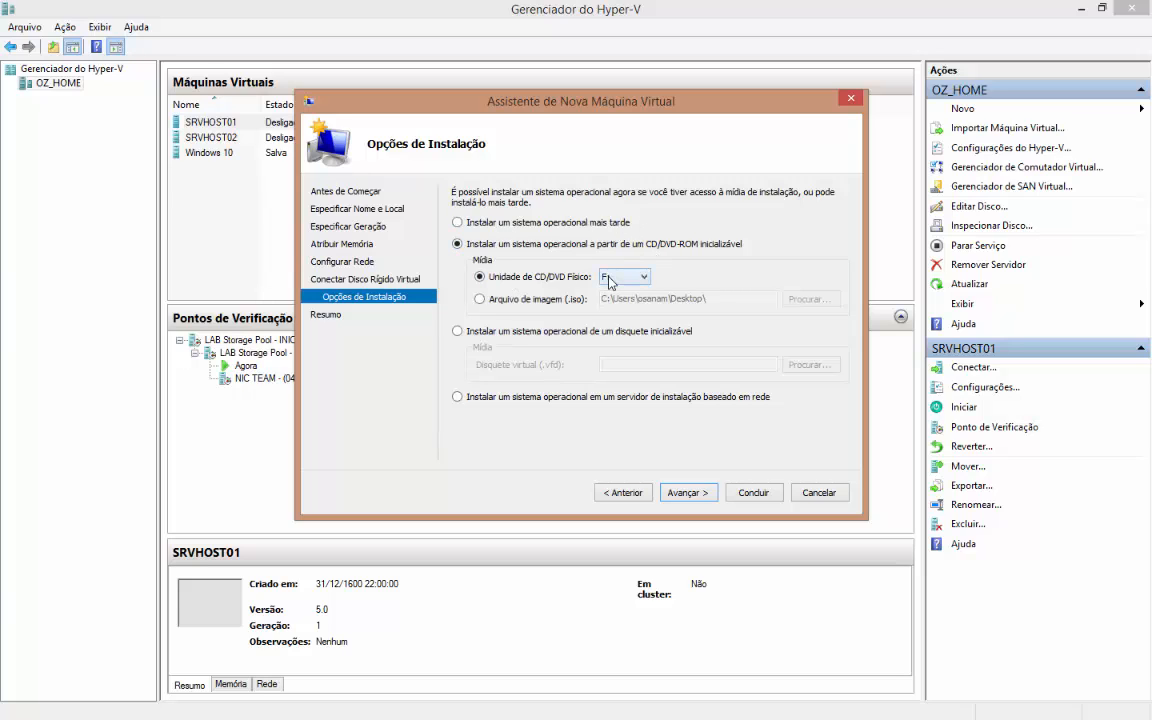
{"action": "left_click", "coordinate": [560, 304]}
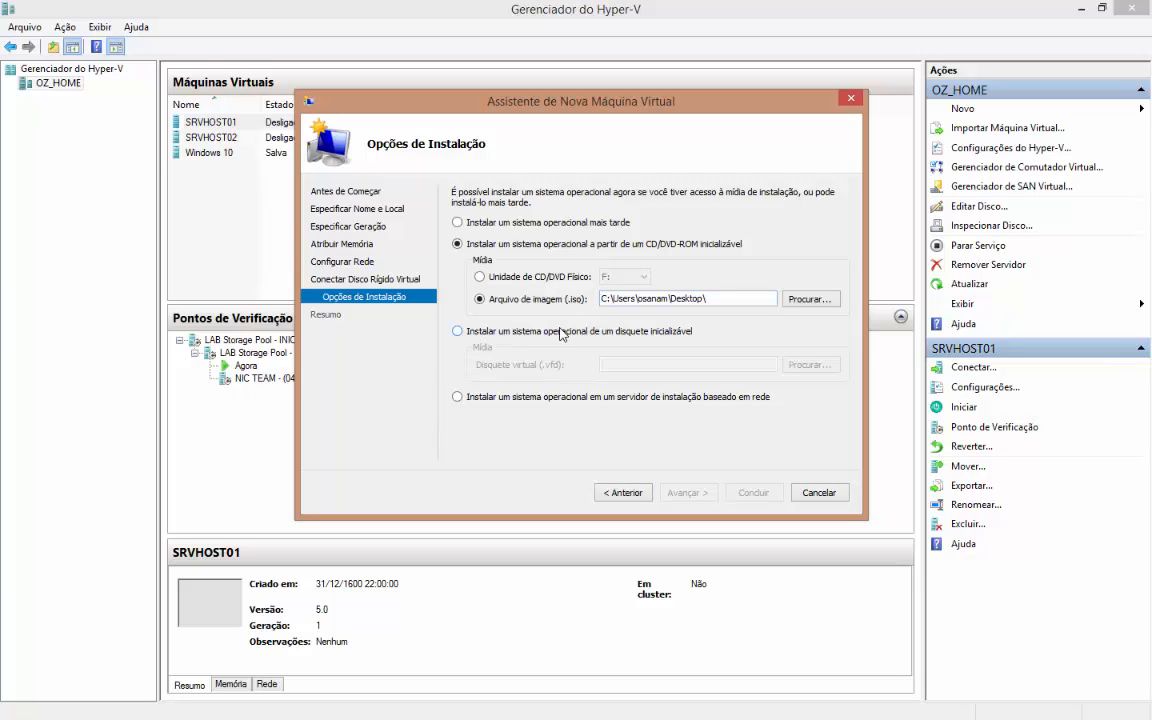
{"action": "left_click", "coordinate": [511, 337]}
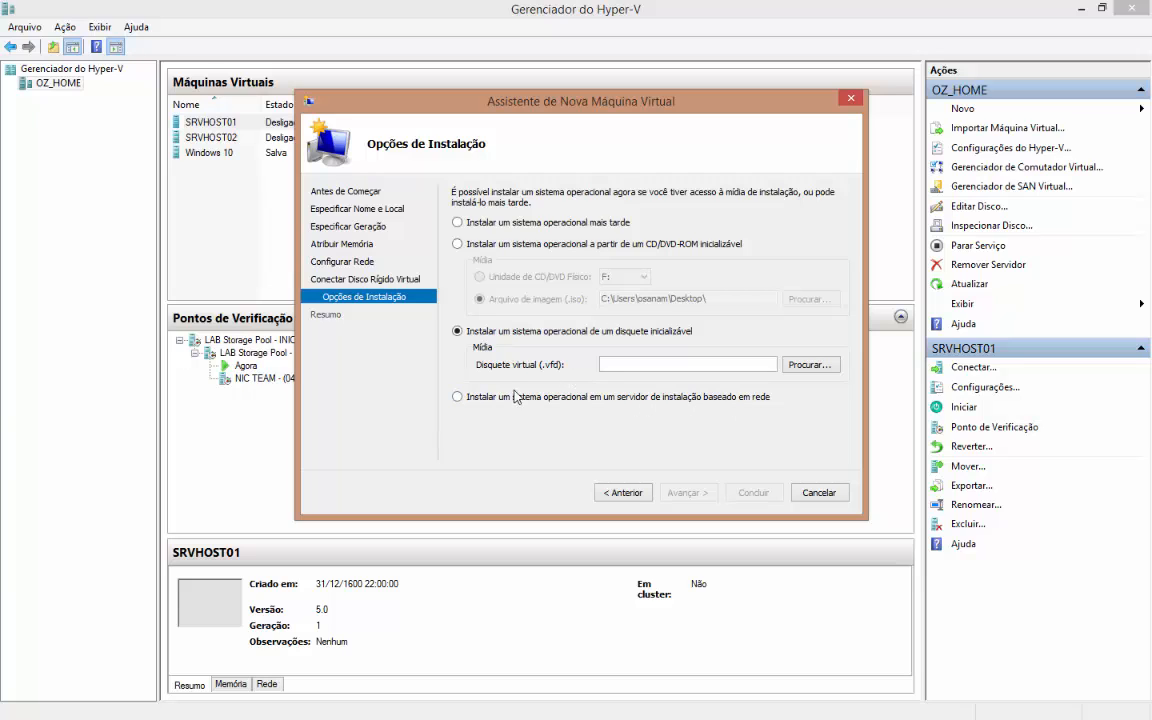
{"action": "left_click", "coordinate": [468, 222]}
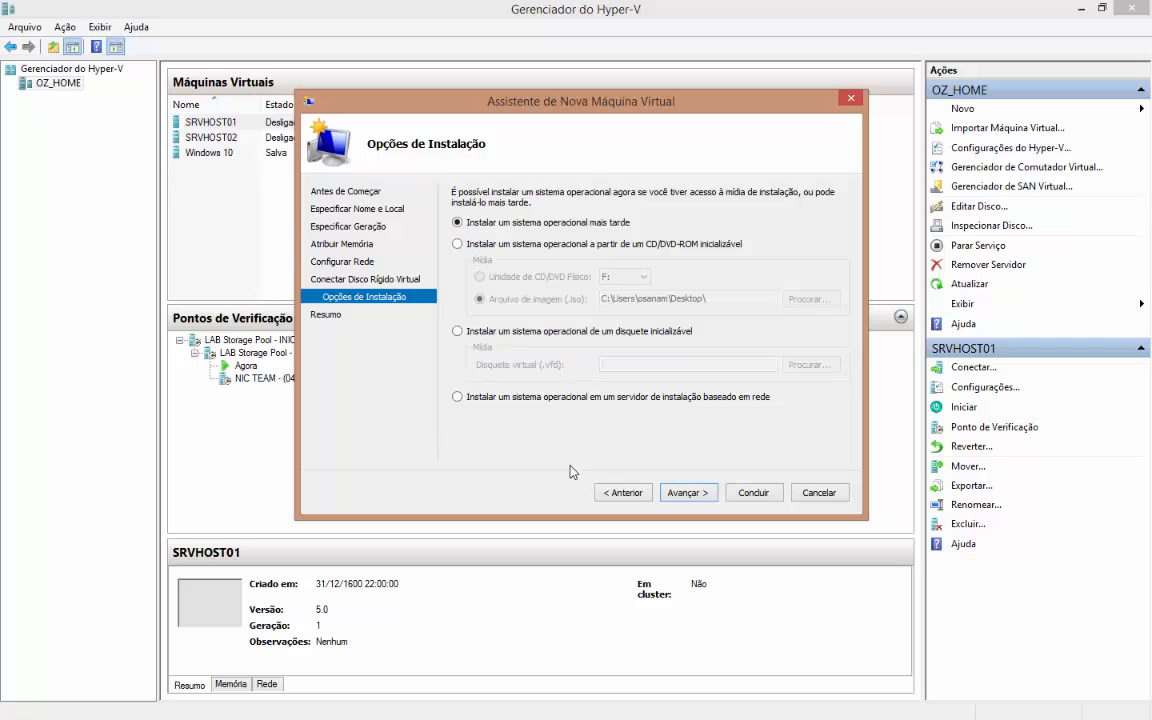
{"action": "left_click", "coordinate": [688, 493]}
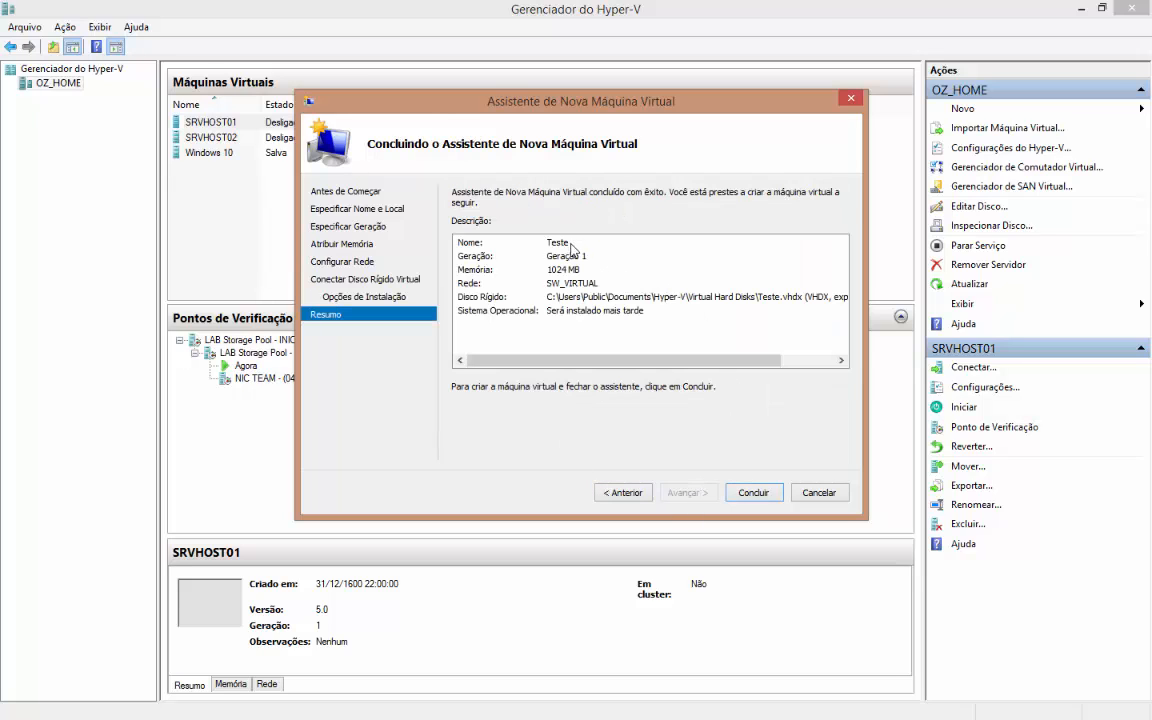
{"action": "left_click", "coordinate": [815, 493]}
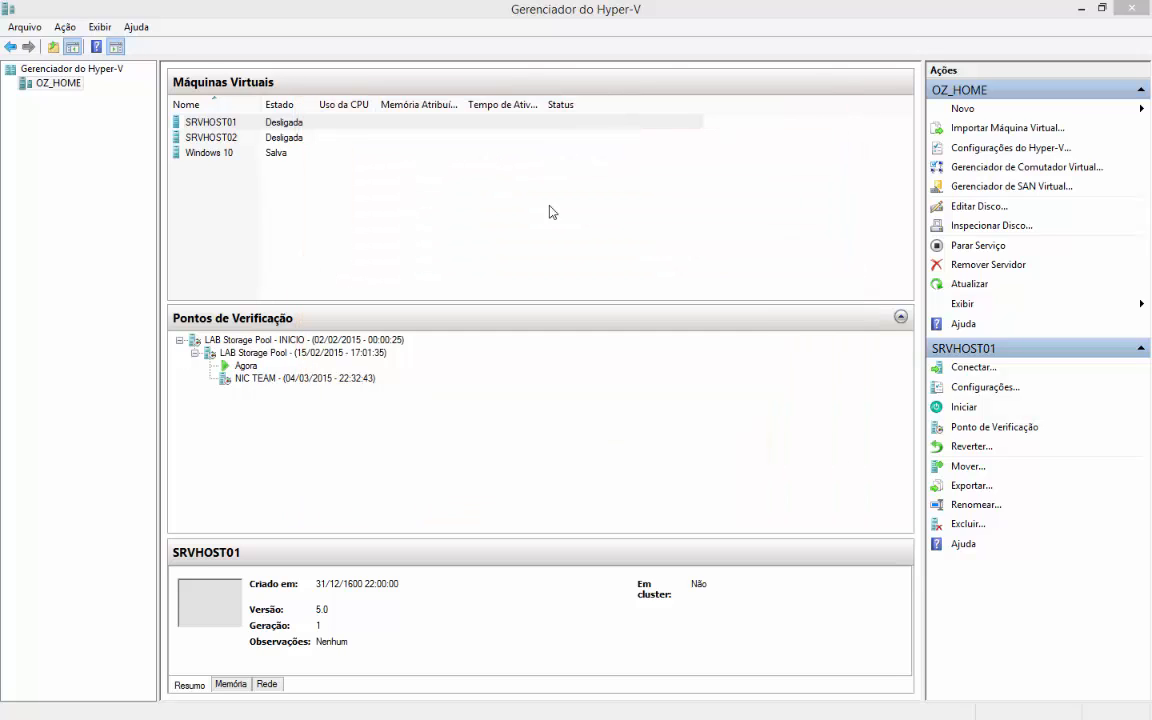
Clear the virtual machine selection and start the New Virtual Hard Disk wizard on the OZ_HOME host.
{"action": "left_click", "coordinate": [180, 120]}
{"action": "left_click", "coordinate": [226, 177]}
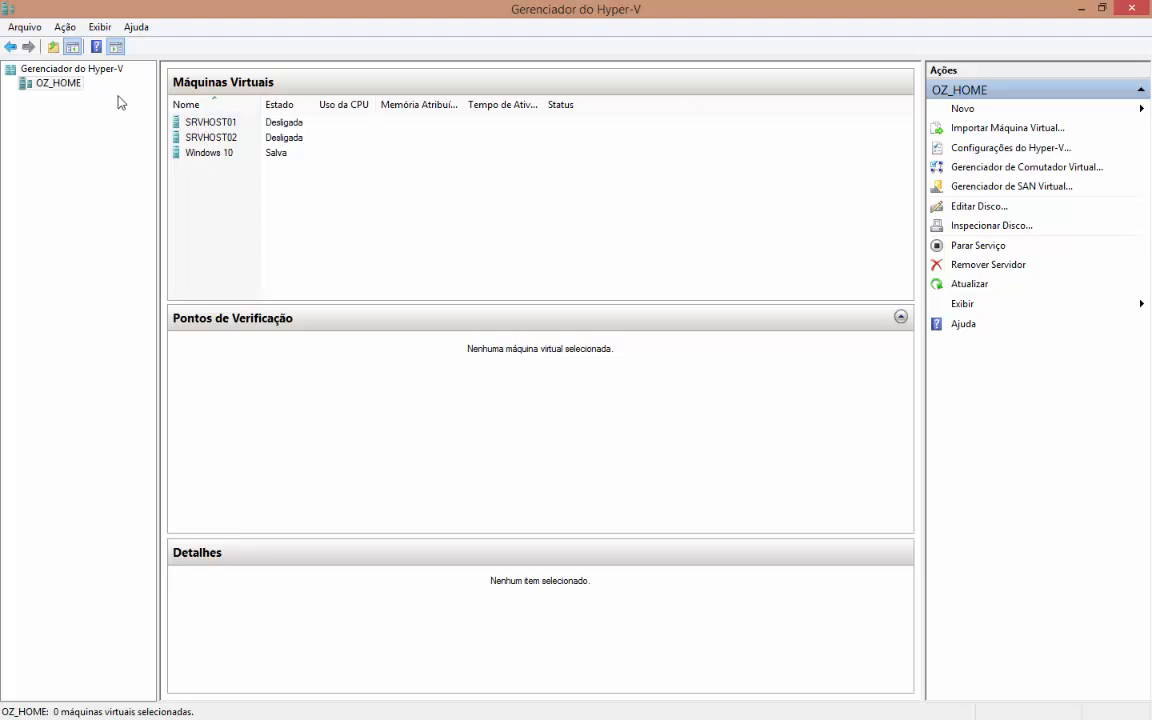
{"action": "right_click", "coordinate": [73, 90]}
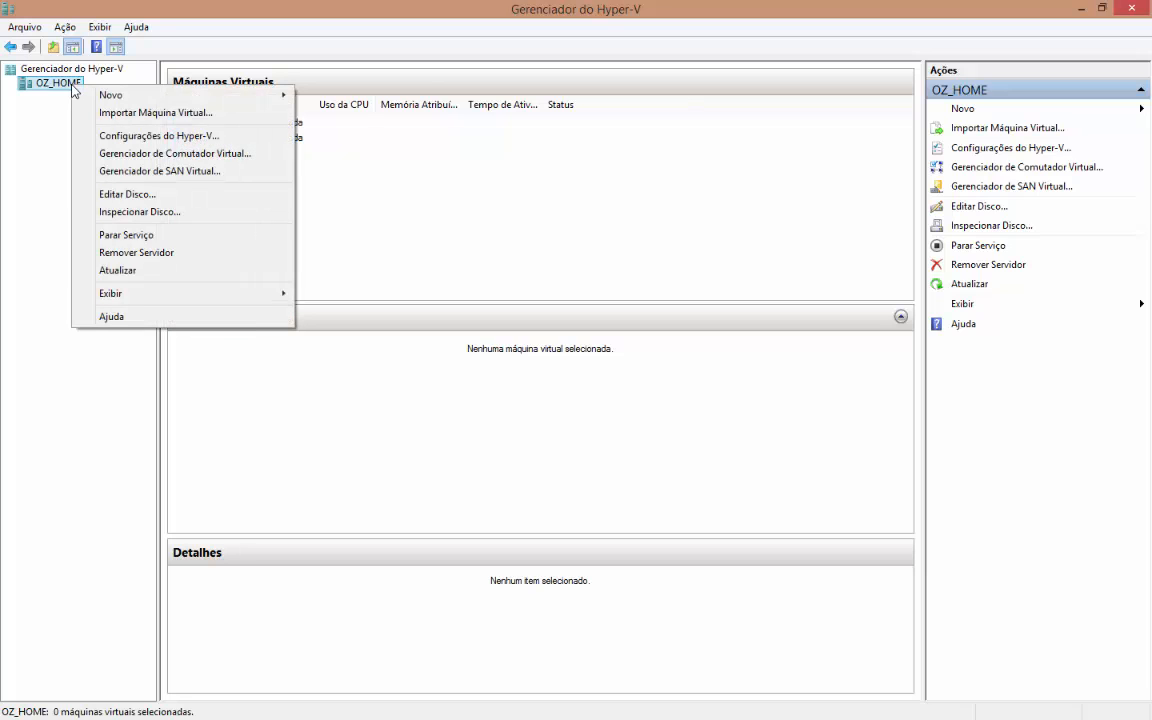
{"action": "mouse_move", "coordinate": [110, 95]}
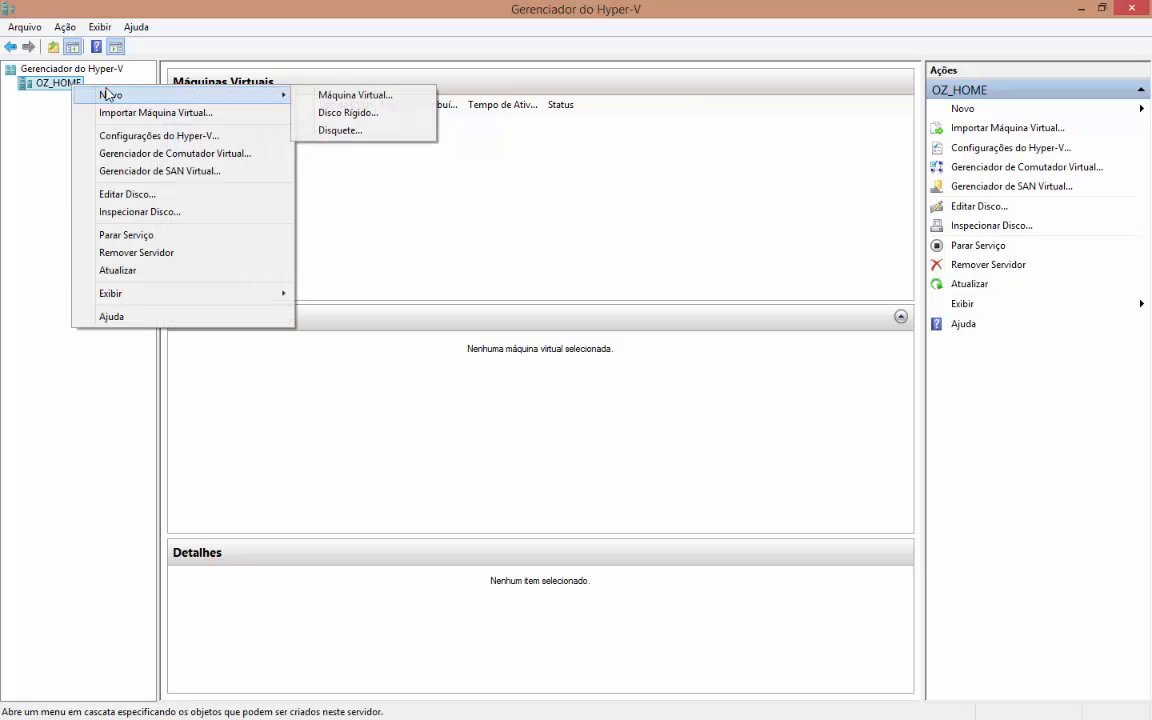
{"action": "left_click", "coordinate": [362, 114]}
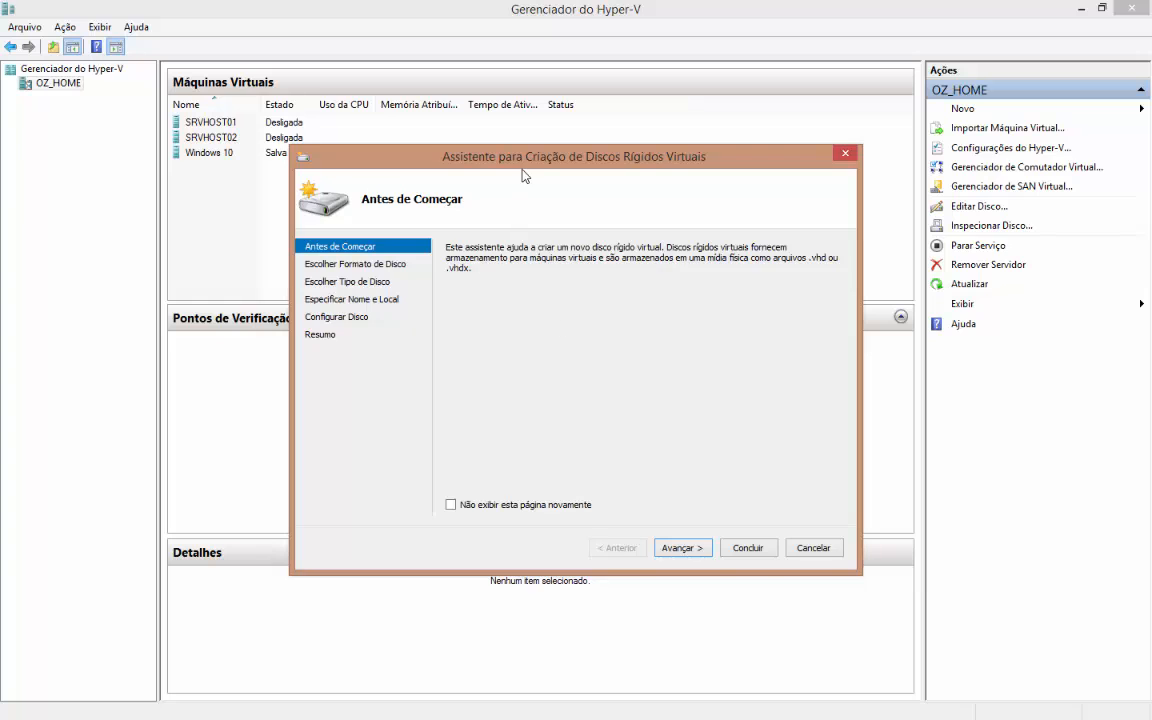
{"action": "left_click_drag", "start_coordinate": [521, 168], "coordinate": [545, 133]}
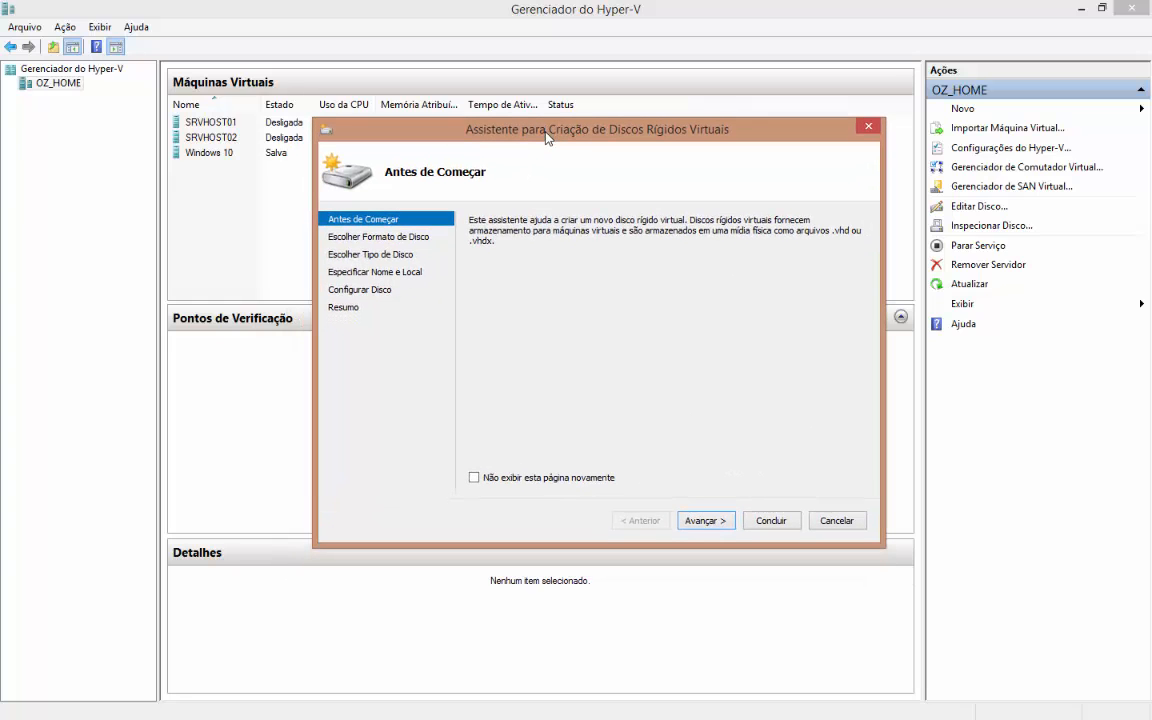
Keep the VHDX format and select Tamanho fixo as the virtual hard disk type.
{"action": "left_click", "coordinate": [705, 521]}
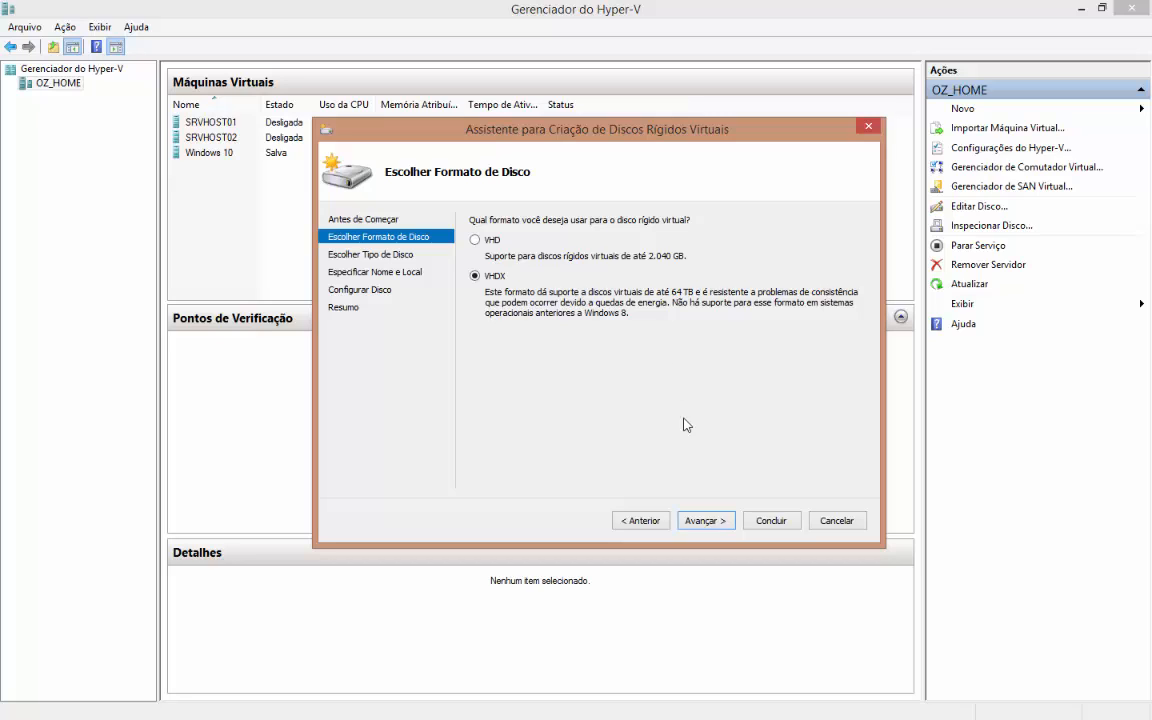
{"action": "left_click", "coordinate": [714, 520]}
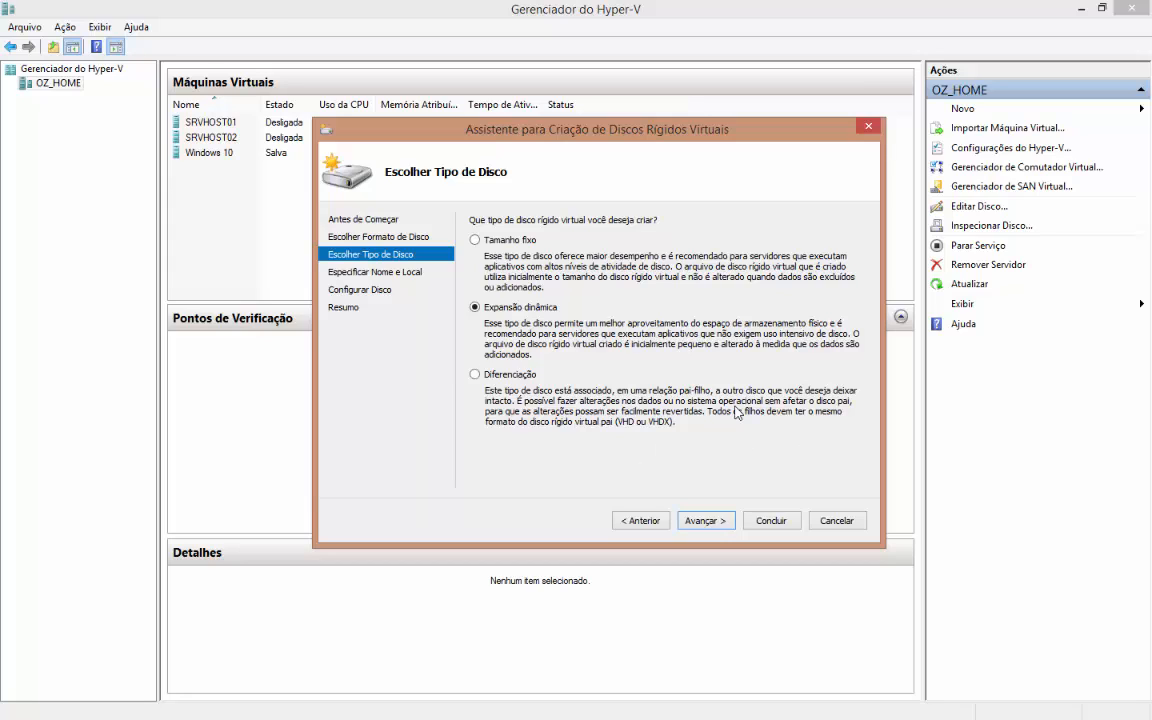
{"action": "left_click", "coordinate": [504, 241]}
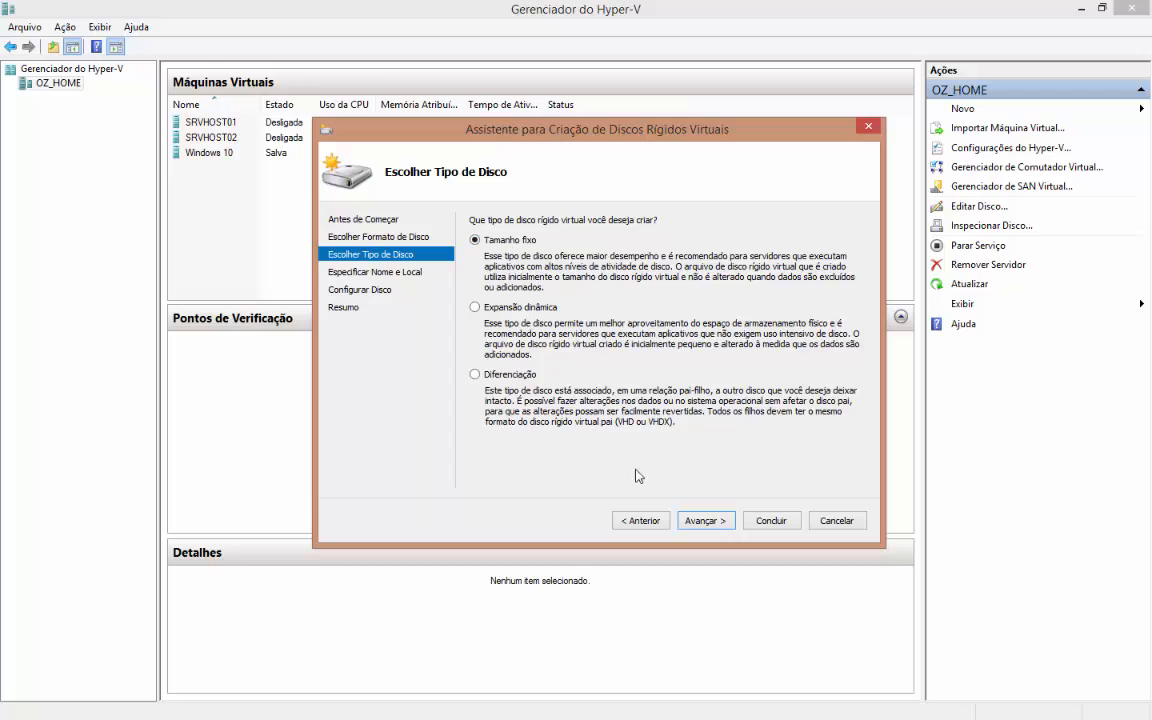
Accept the fixed-size disk type and keep the name Novo Disco Rígido Virtual.vhdx in the default Virtual Hard Disks folder.
{"action": "left_click", "coordinate": [704, 520]}
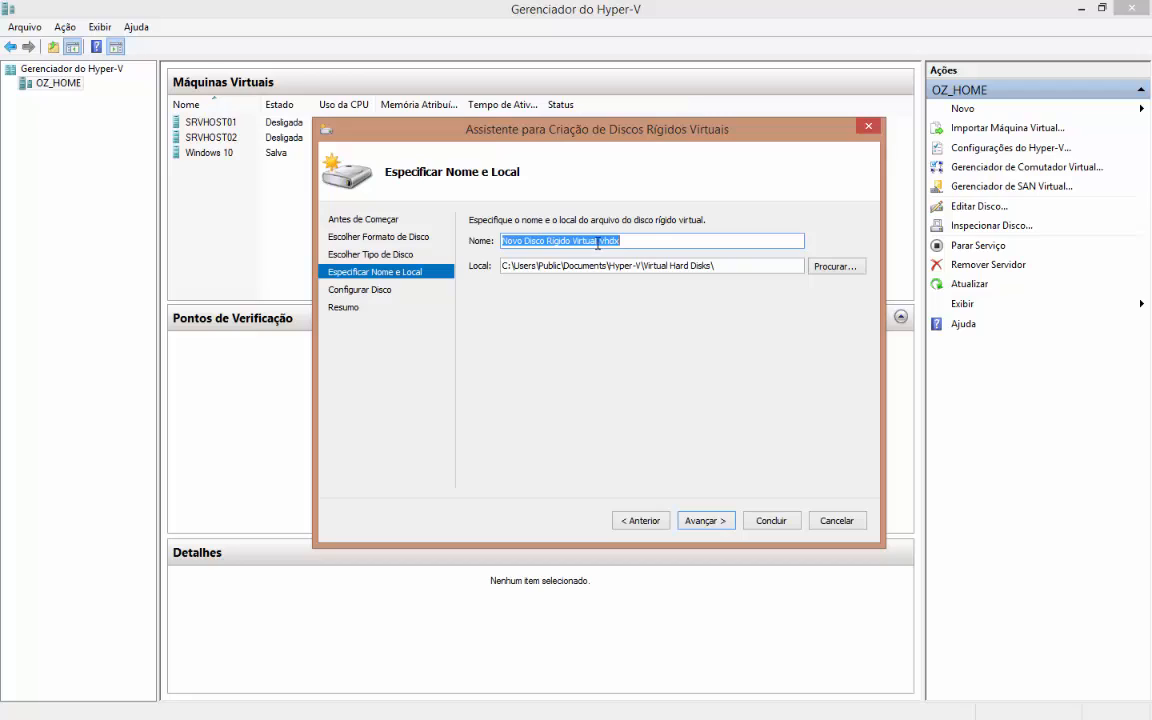
{"action": "left_click_drag", "start_coordinate": [600, 241], "coordinate": [500, 241]}
{"action": "left_click_drag", "start_coordinate": [596, 241], "coordinate": [426, 232]}
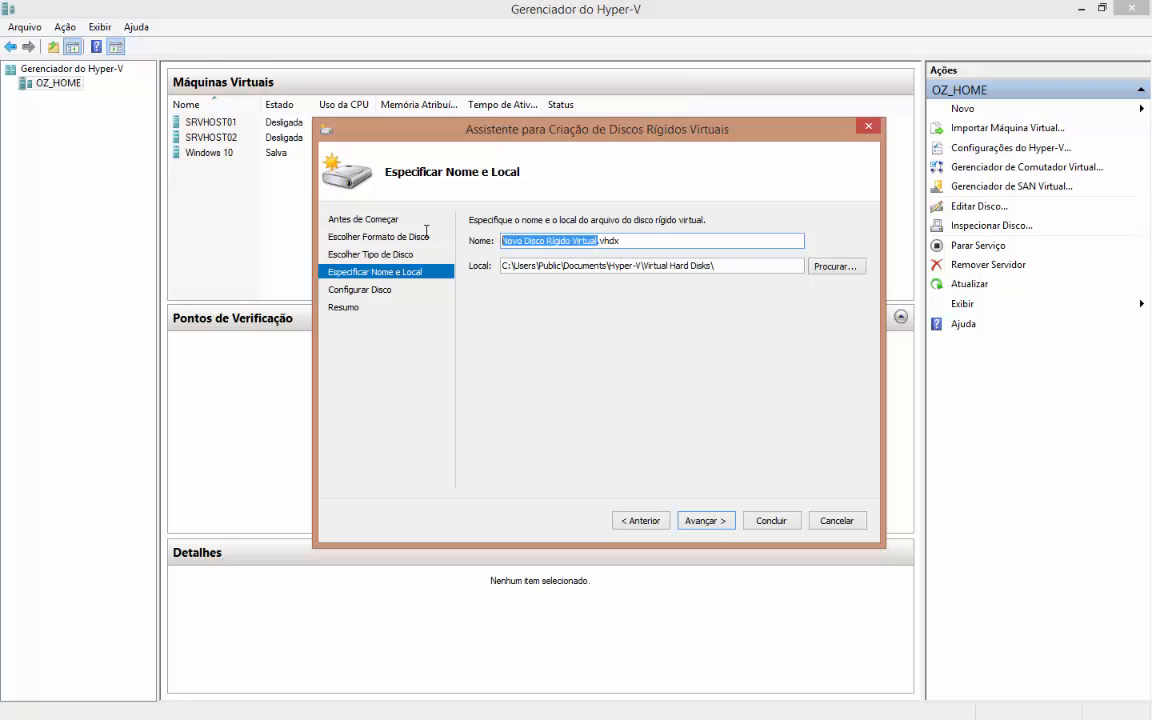
{"action": "left_click", "coordinate": [716, 521]}
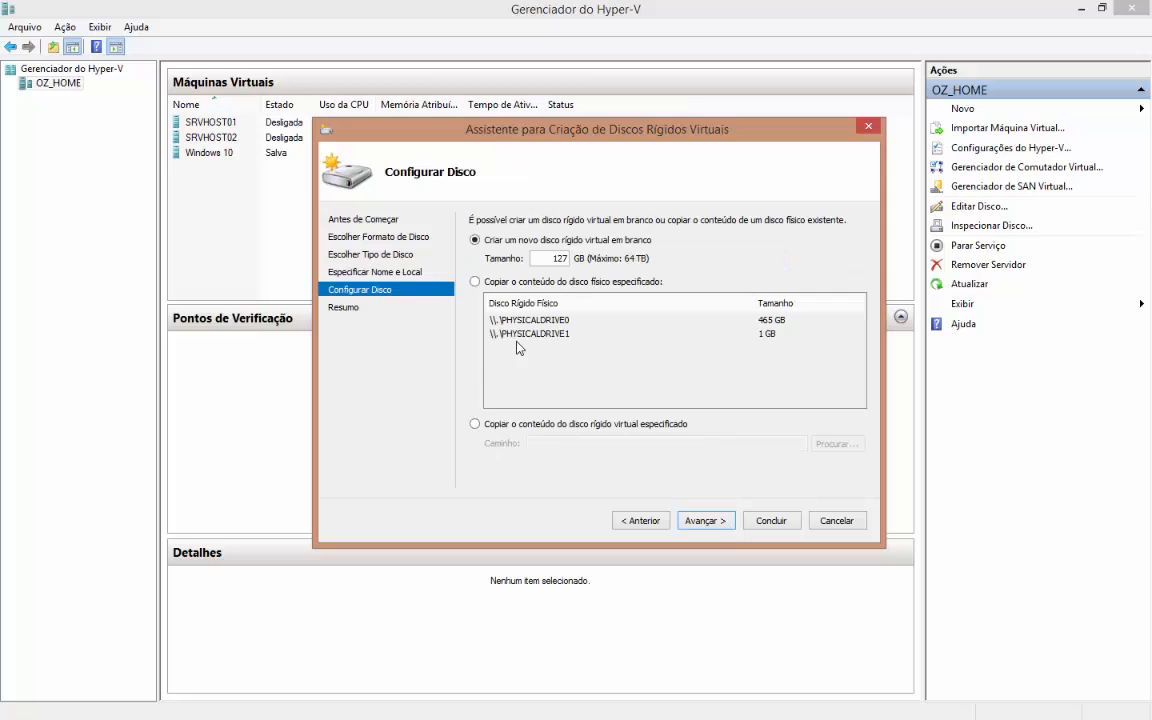
Configure a new blank virtual hard disk with a size of 1 GB and finish the wizard to create it.
{"action": "double_click", "coordinate": [558, 258]}
{"action": "type", "text": "1"}
{"action": "left_click", "coordinate": [475, 282]}
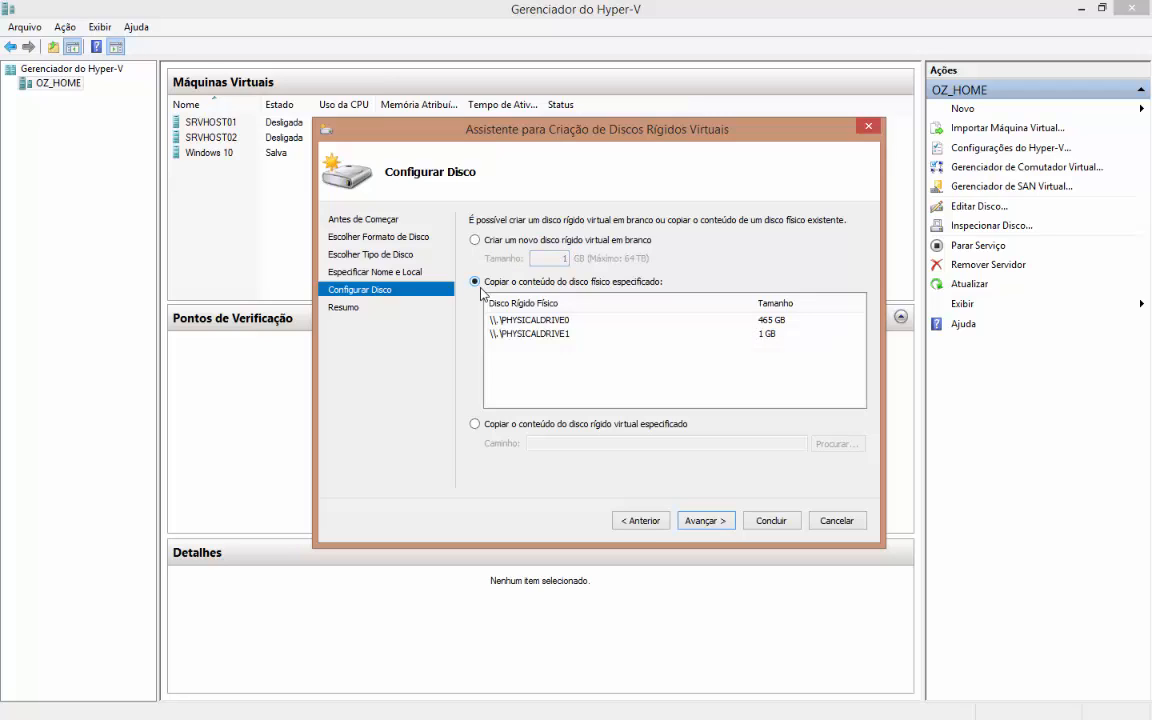
{"action": "left_click", "coordinate": [475, 241]}
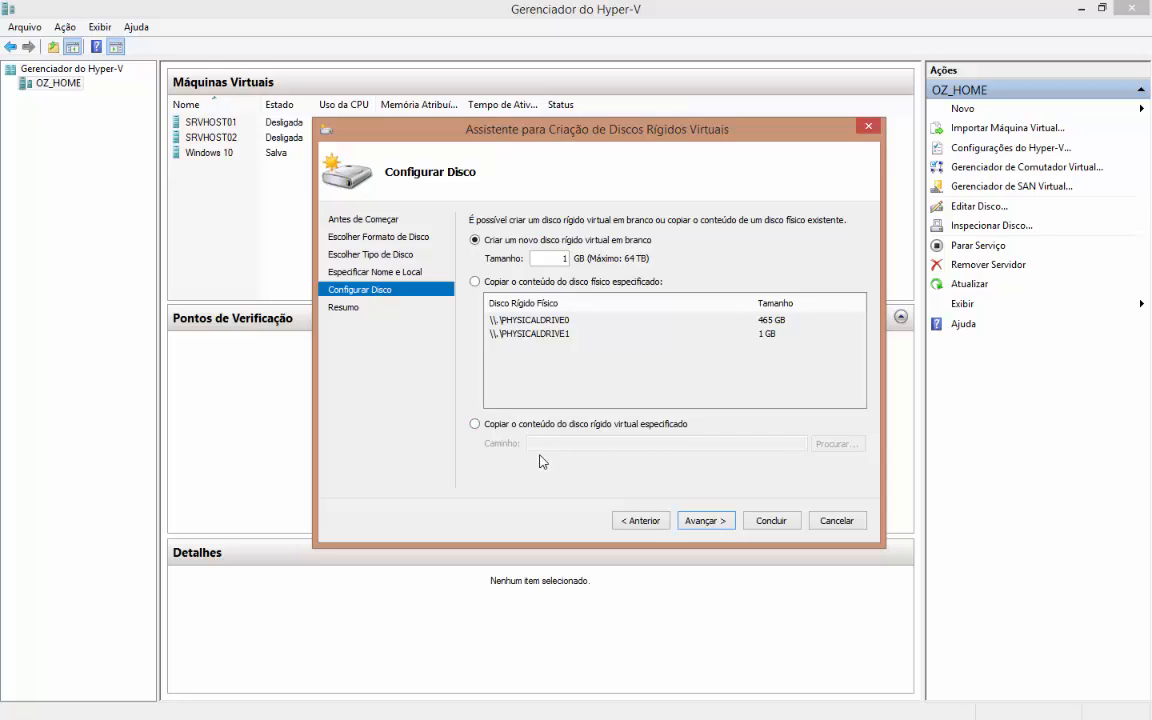
{"action": "left_click", "coordinate": [706, 520]}
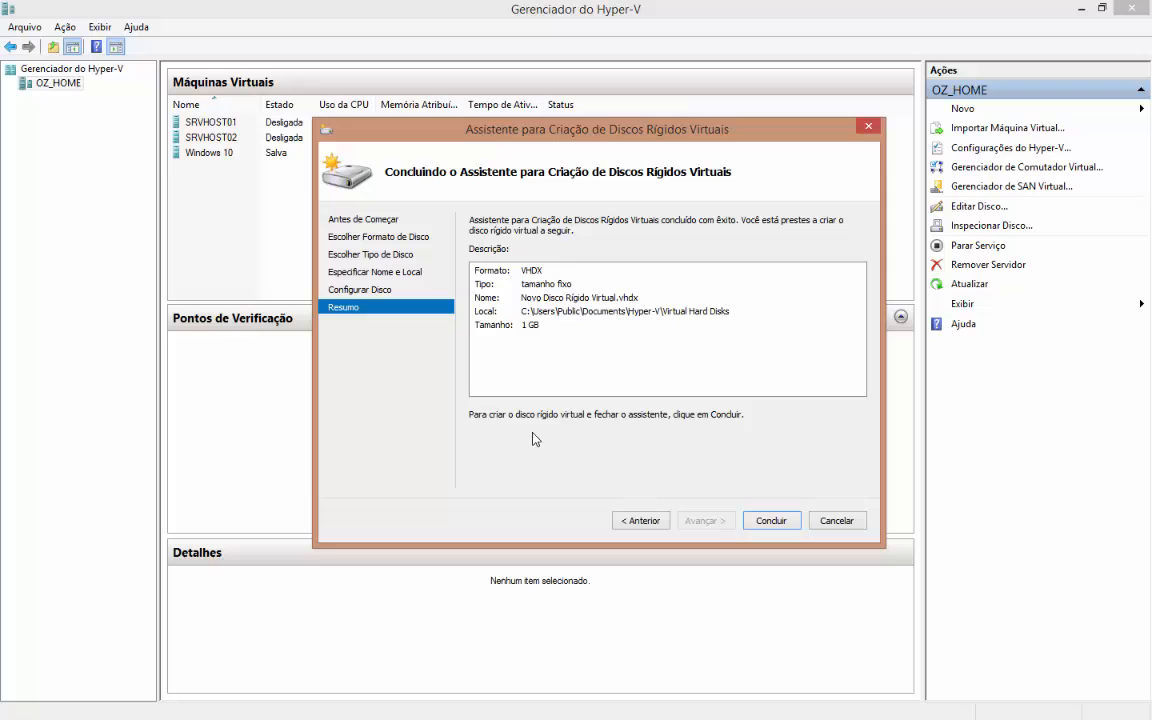
{"action": "left_click", "coordinate": [787, 522]}
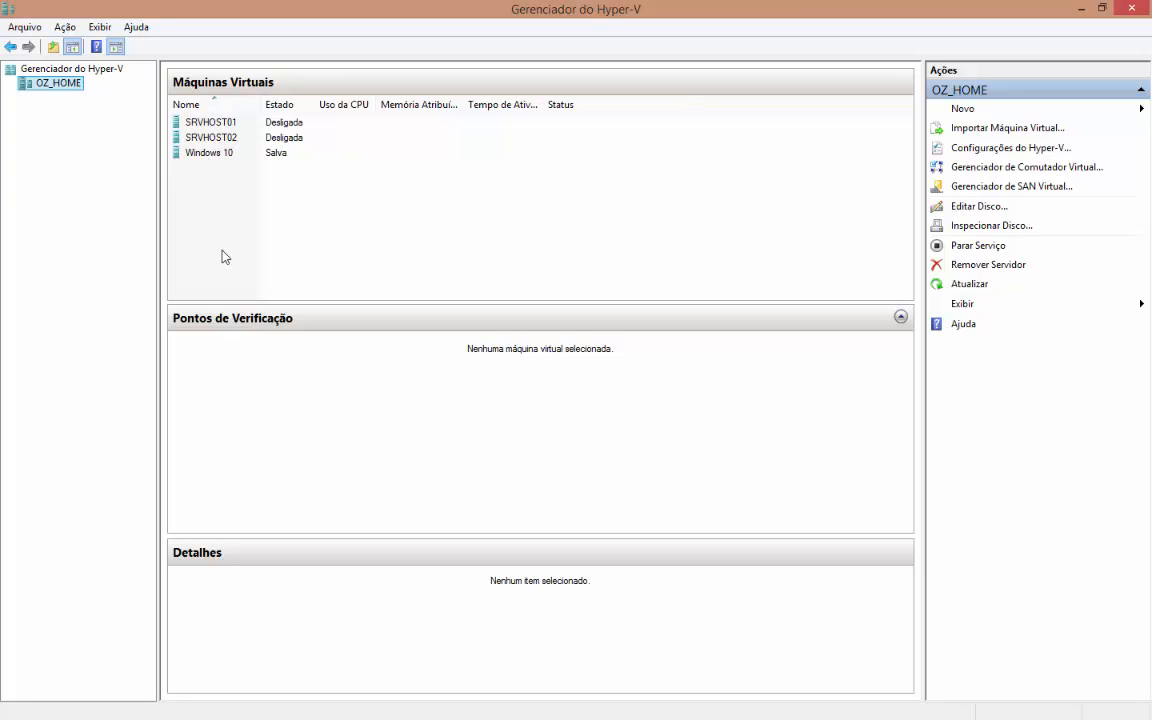
Open the Hyper-V settings for OZ_HOME and review the server settings, from the default disk folder to the enhanced session mode policy.
{"action": "right_click", "coordinate": [60, 84]}
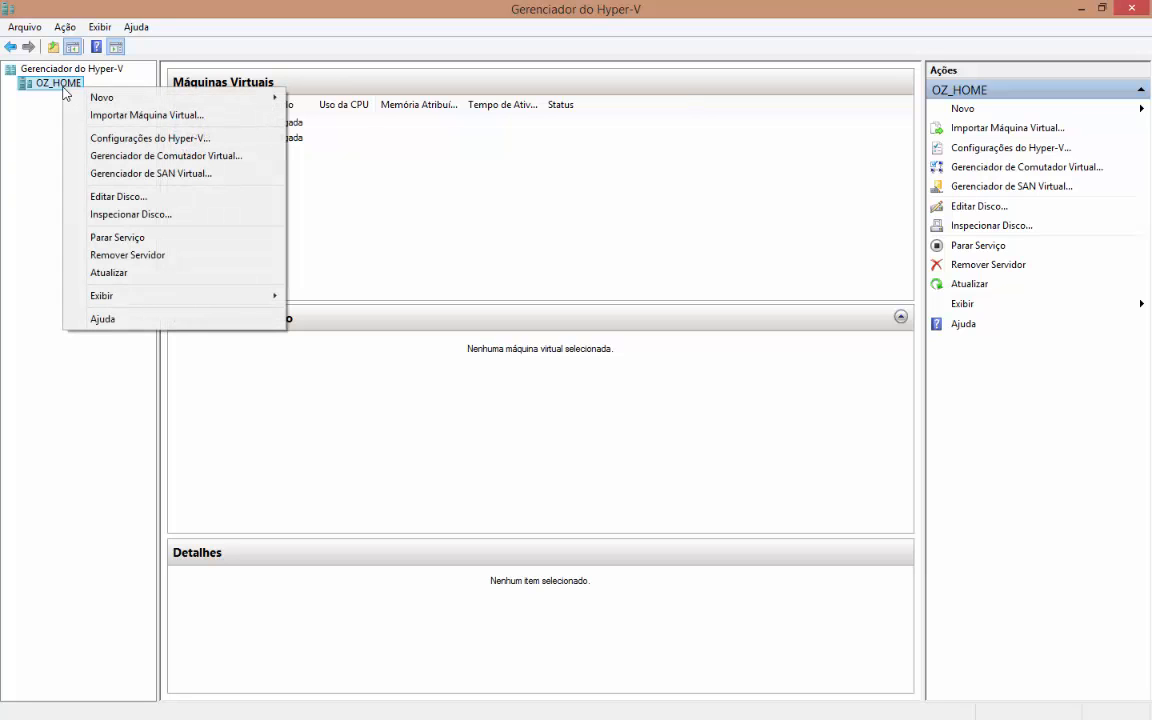
{"action": "left_click", "coordinate": [150, 138]}
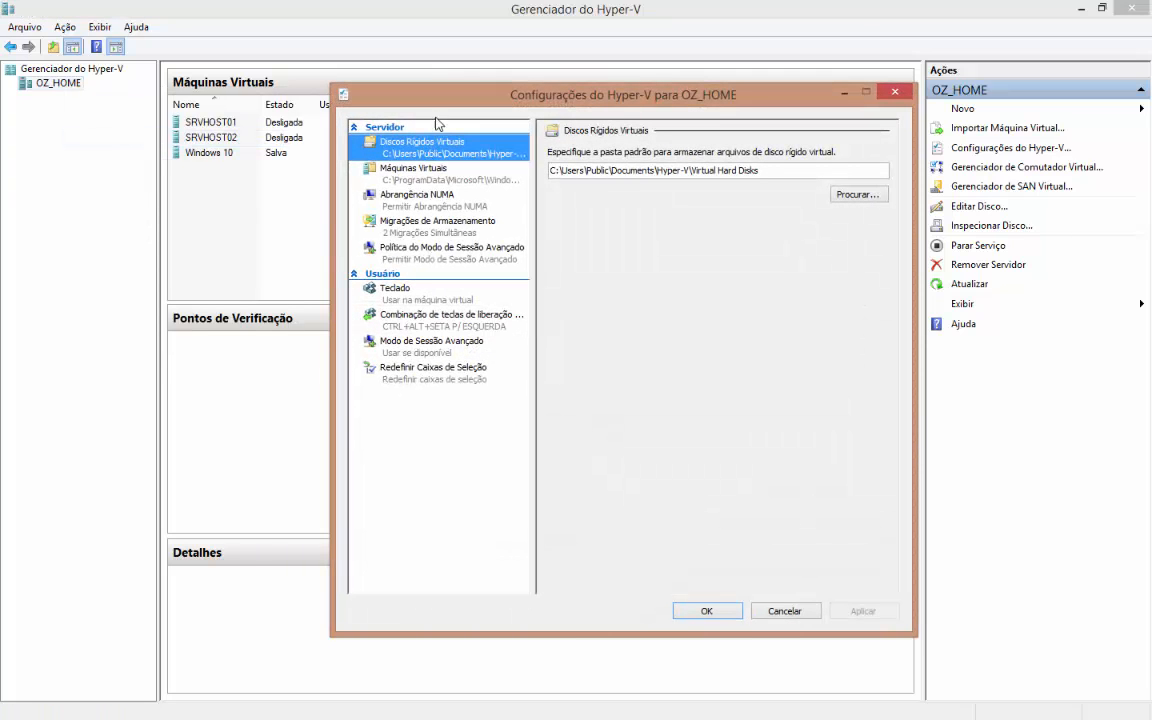
{"action": "left_click_drag", "start_coordinate": [435, 100], "coordinate": [416, 66]}
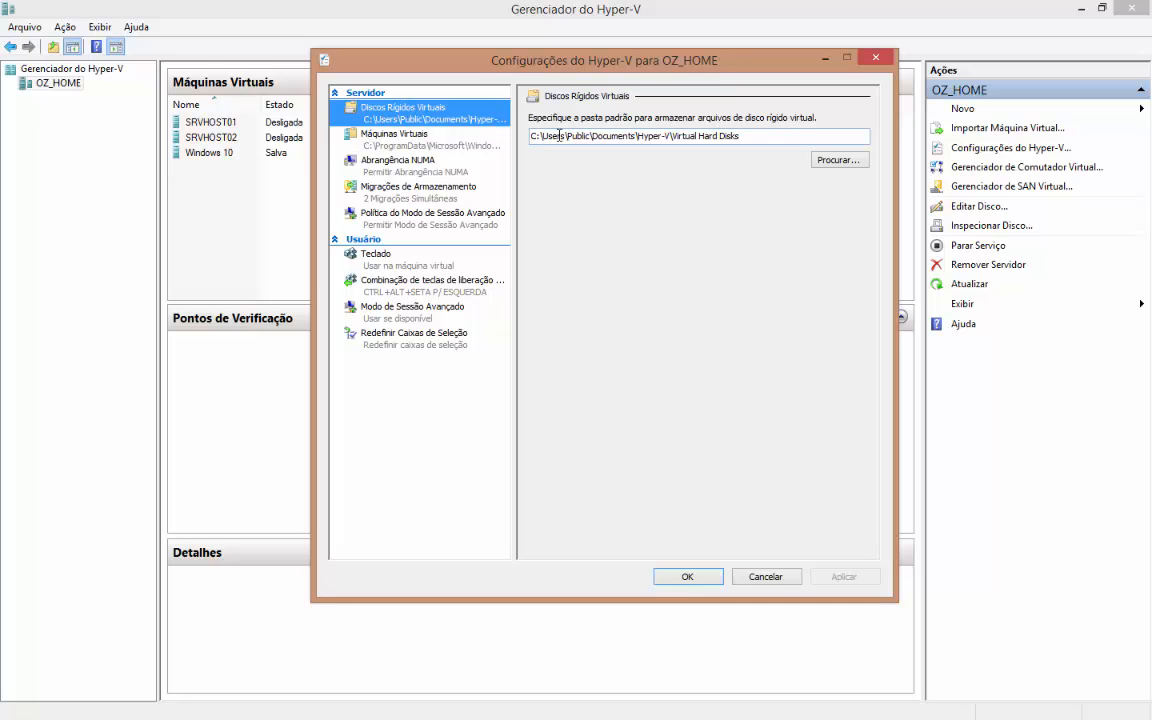
{"action": "left_click_drag", "start_coordinate": [764, 132], "coordinate": [504, 147]}
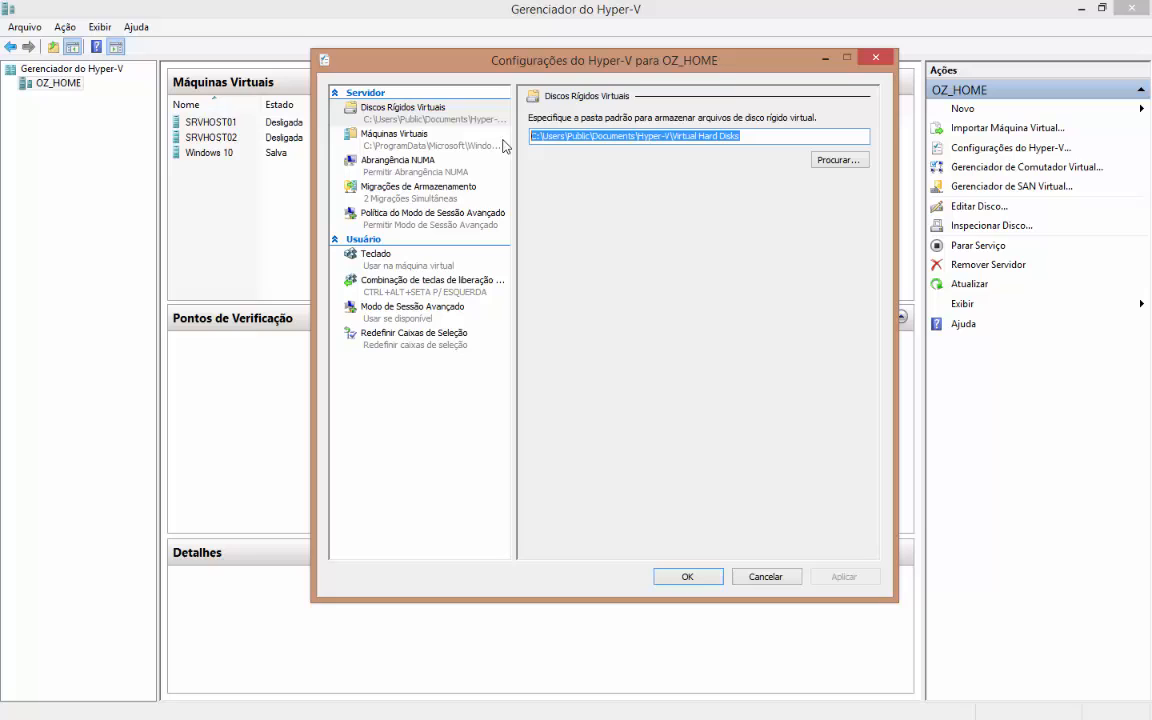
{"action": "left_click", "coordinate": [405, 140]}
{"action": "left_click", "coordinate": [429, 166]}
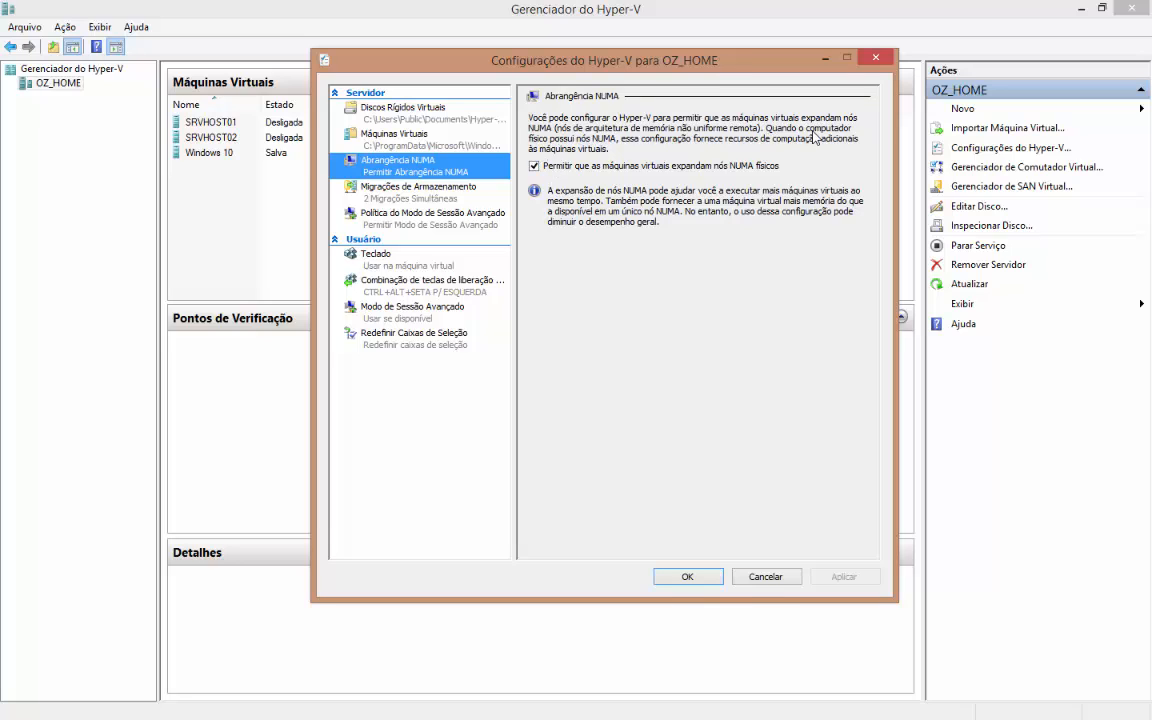
{"action": "left_click", "coordinate": [1150, 176]}
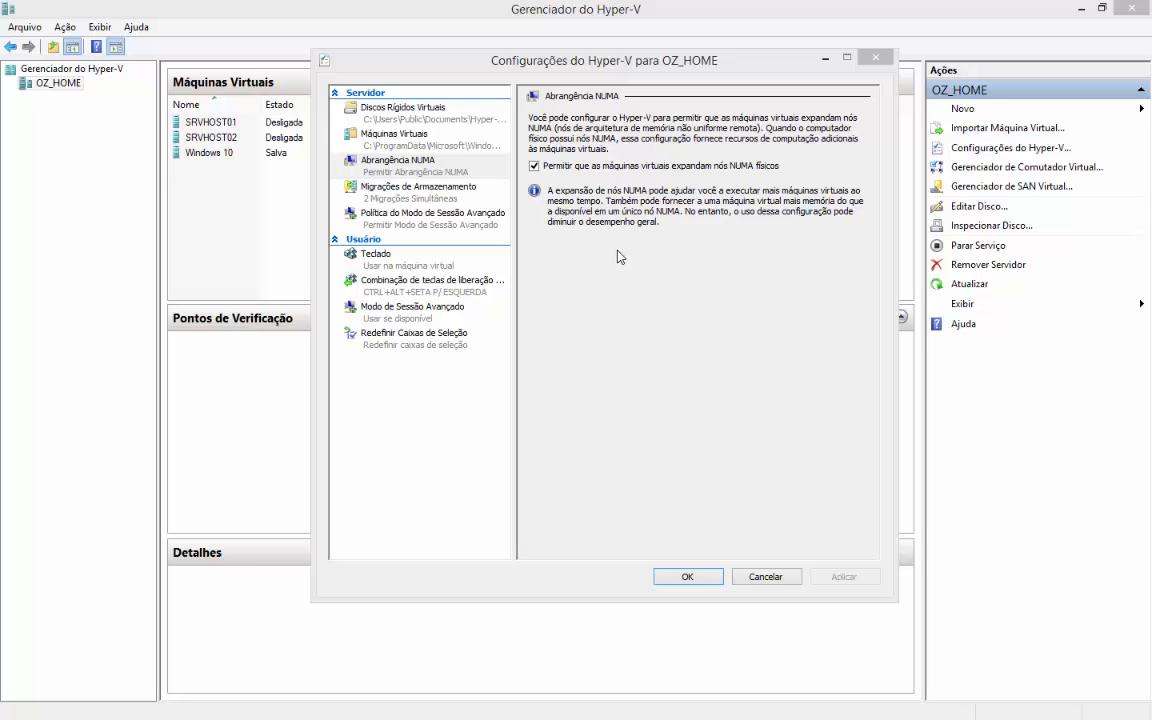
{"action": "left_click", "coordinate": [400, 195]}
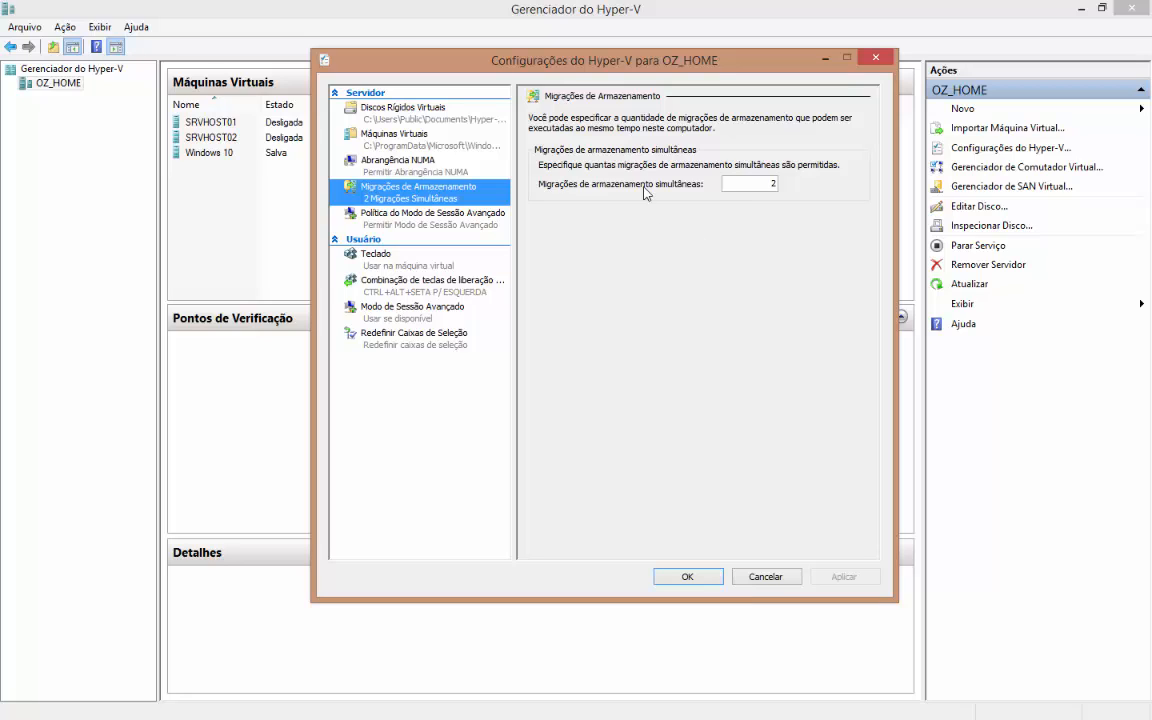
{"action": "left_click", "coordinate": [444, 228]}
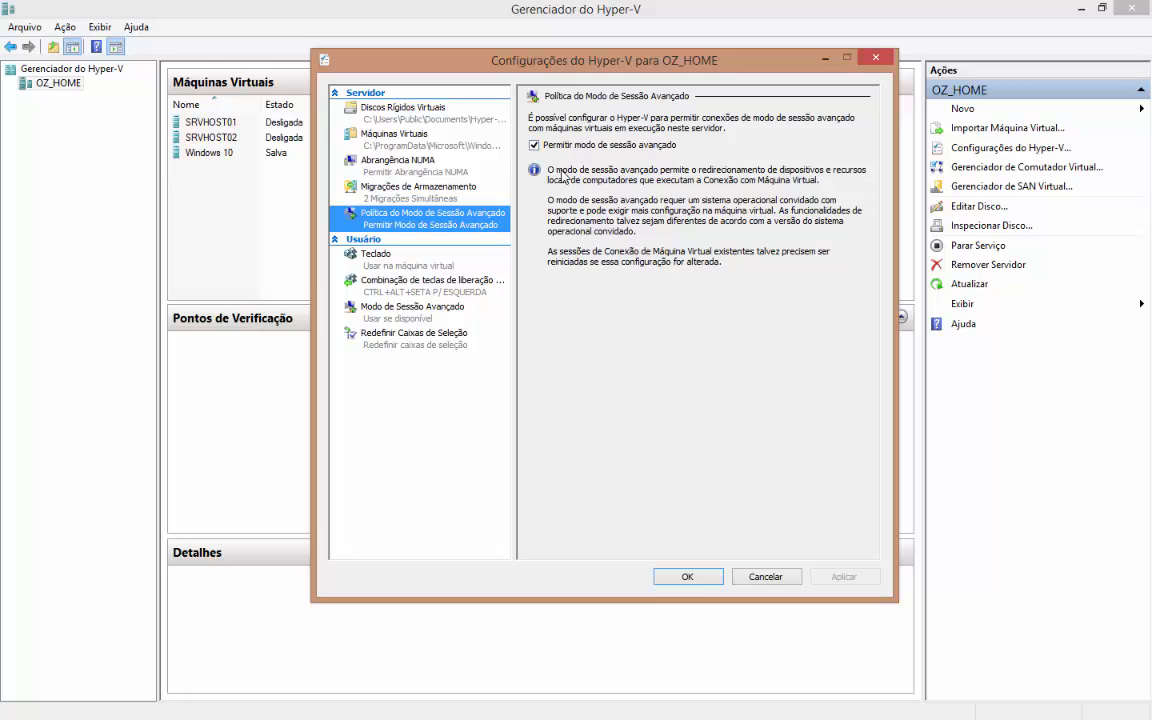
Review the user settings for keyboard, mouse release key, enhanced session mode and checkbox reset, and close the settings without changes.
{"action": "left_click", "coordinate": [378, 256]}
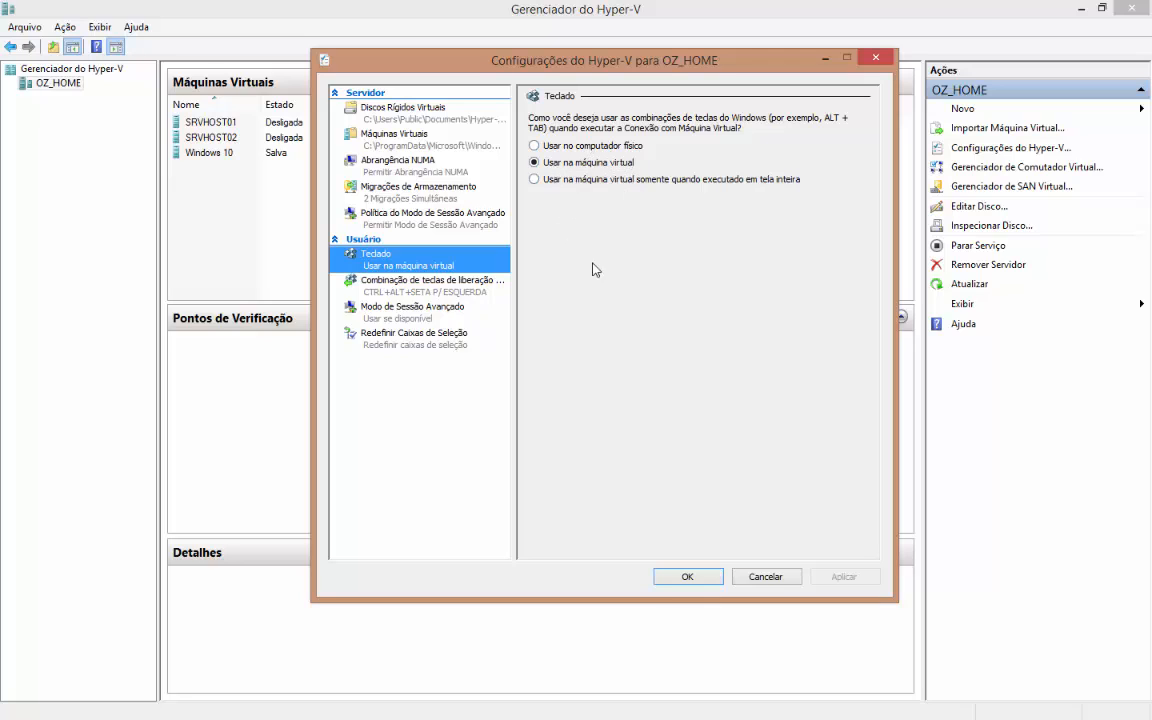
{"action": "left_click", "coordinate": [389, 296]}
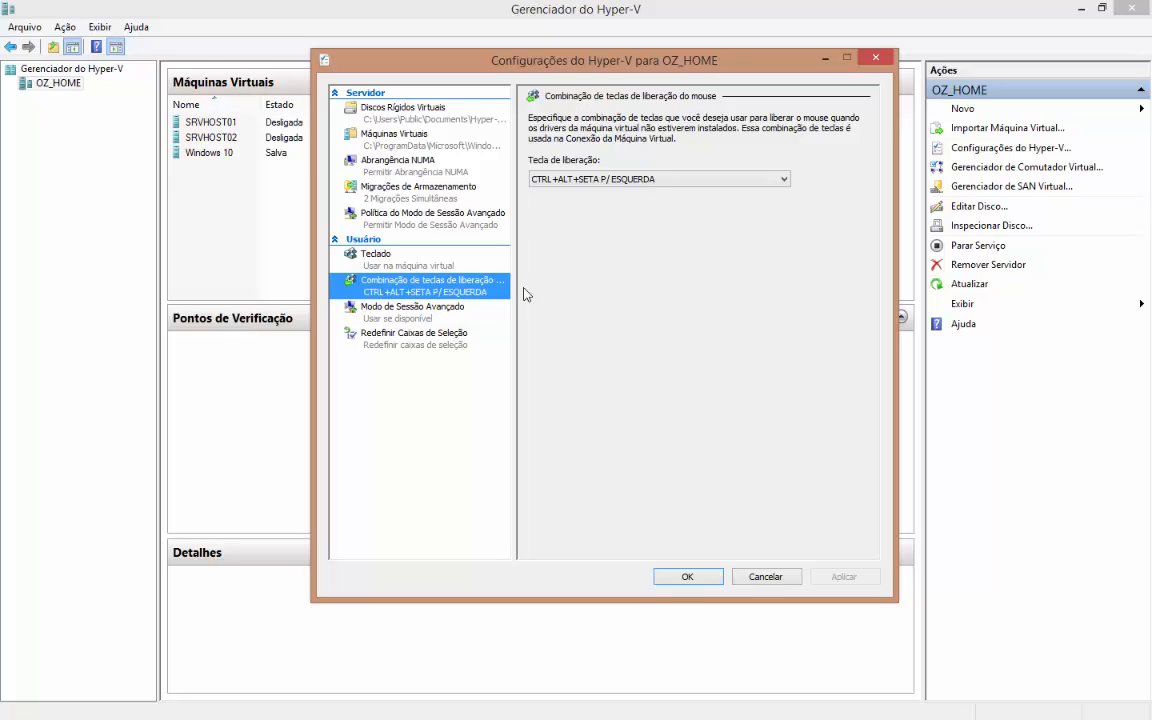
{"action": "left_click", "coordinate": [415, 316]}
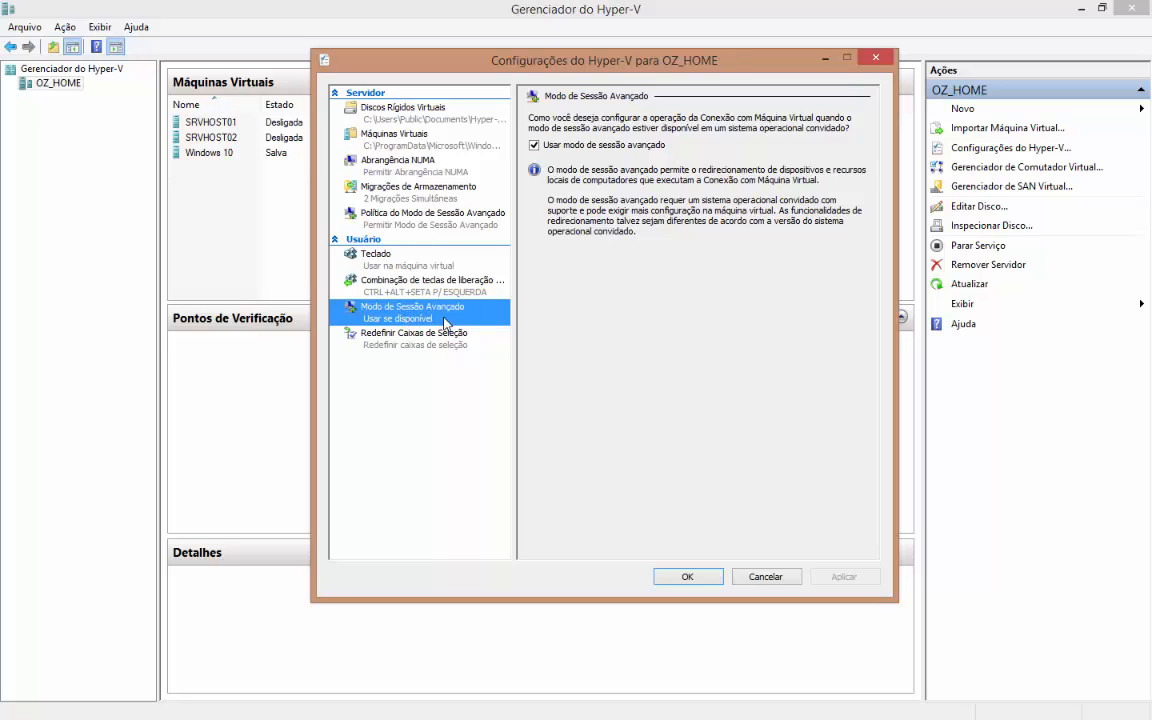
{"action": "left_click", "coordinate": [430, 338]}
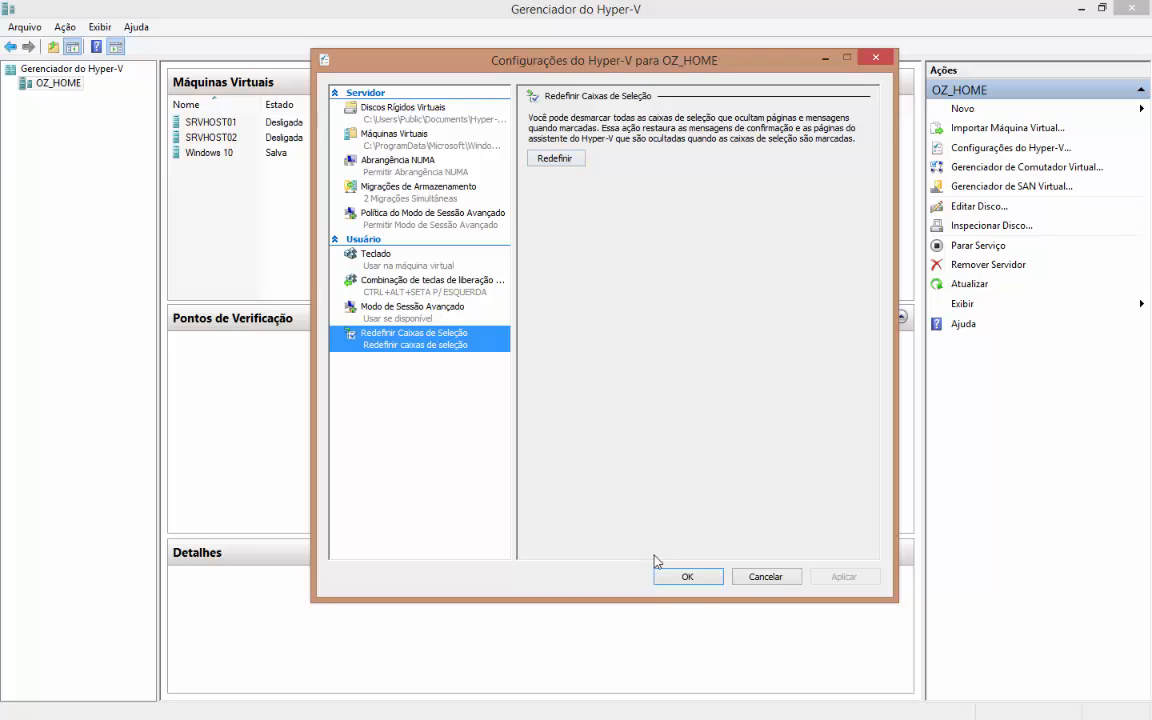
{"action": "left_click", "coordinate": [765, 576]}
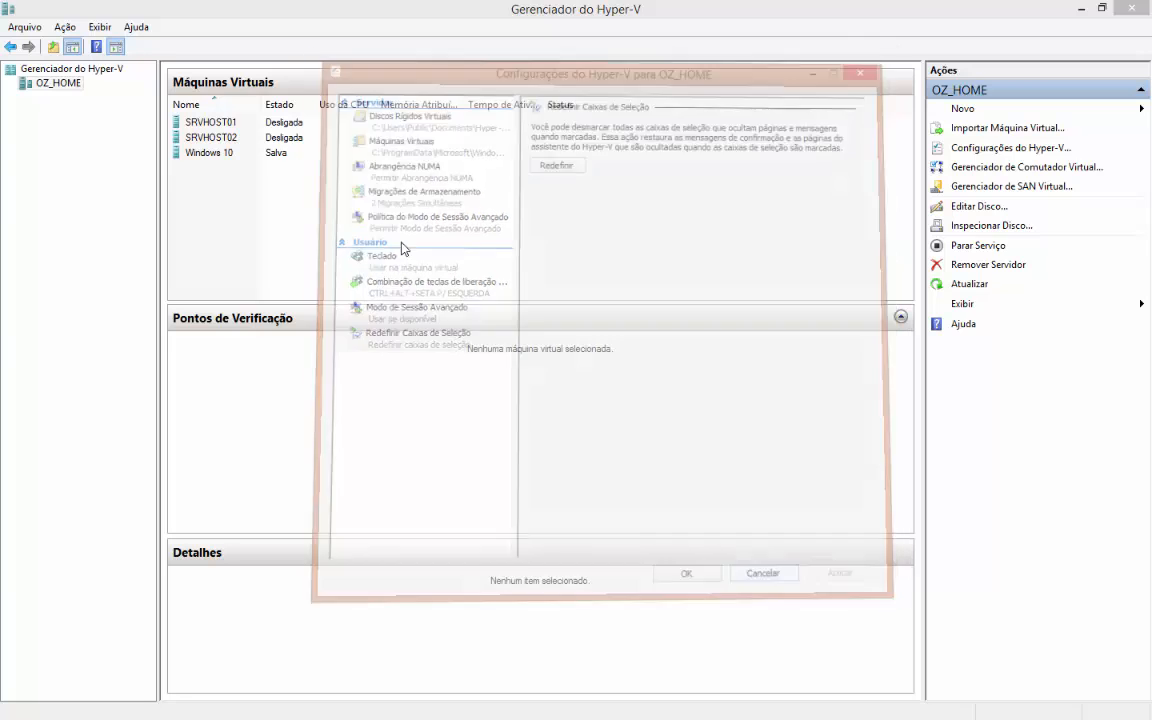
Open the Virtual Switch Manager for OZ_HOME and examine the existing switches, the MAC address range and the new switch page.
{"action": "right_click", "coordinate": [59, 89]}
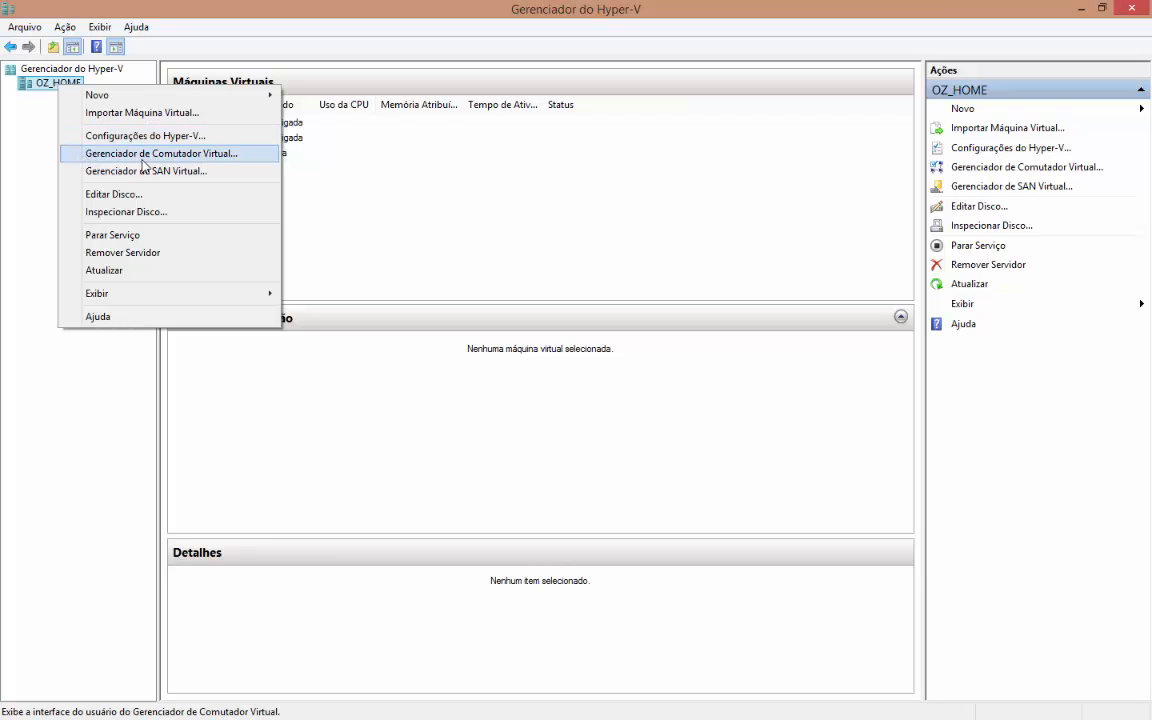
{"action": "left_click", "coordinate": [226, 155]}
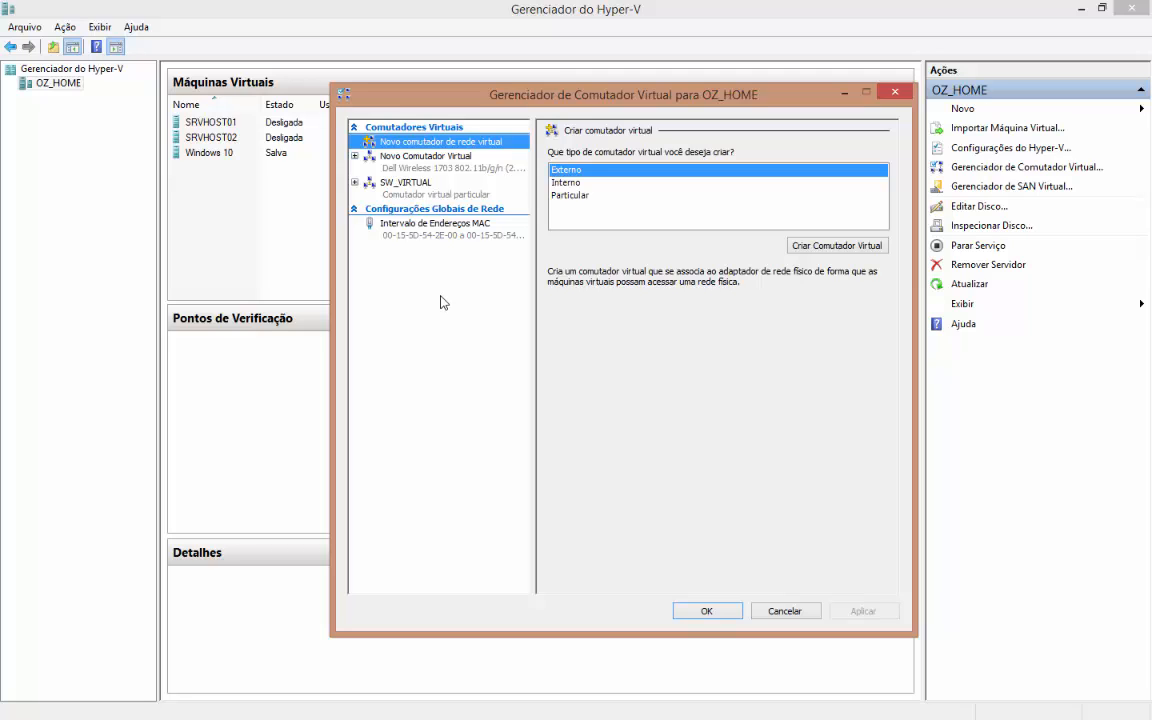
{"action": "left_click", "coordinate": [410, 171]}
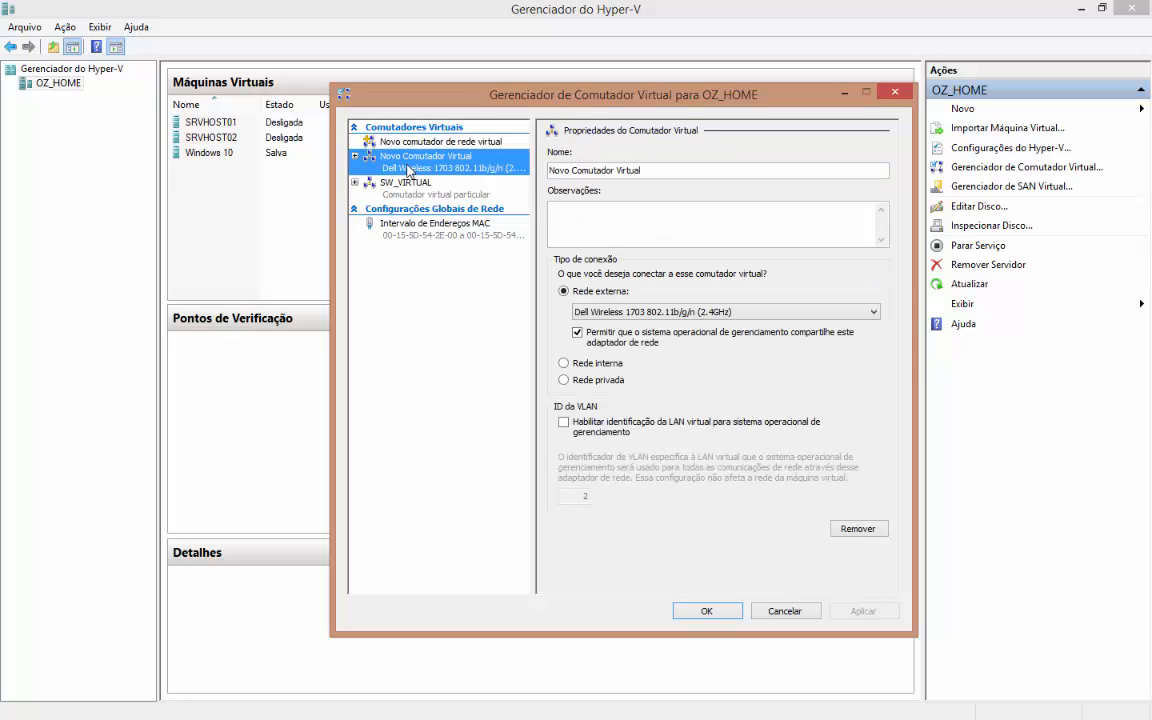
{"action": "left_click", "coordinate": [380, 190]}
{"action": "left_click", "coordinate": [409, 165]}
{"action": "left_click", "coordinate": [416, 197]}
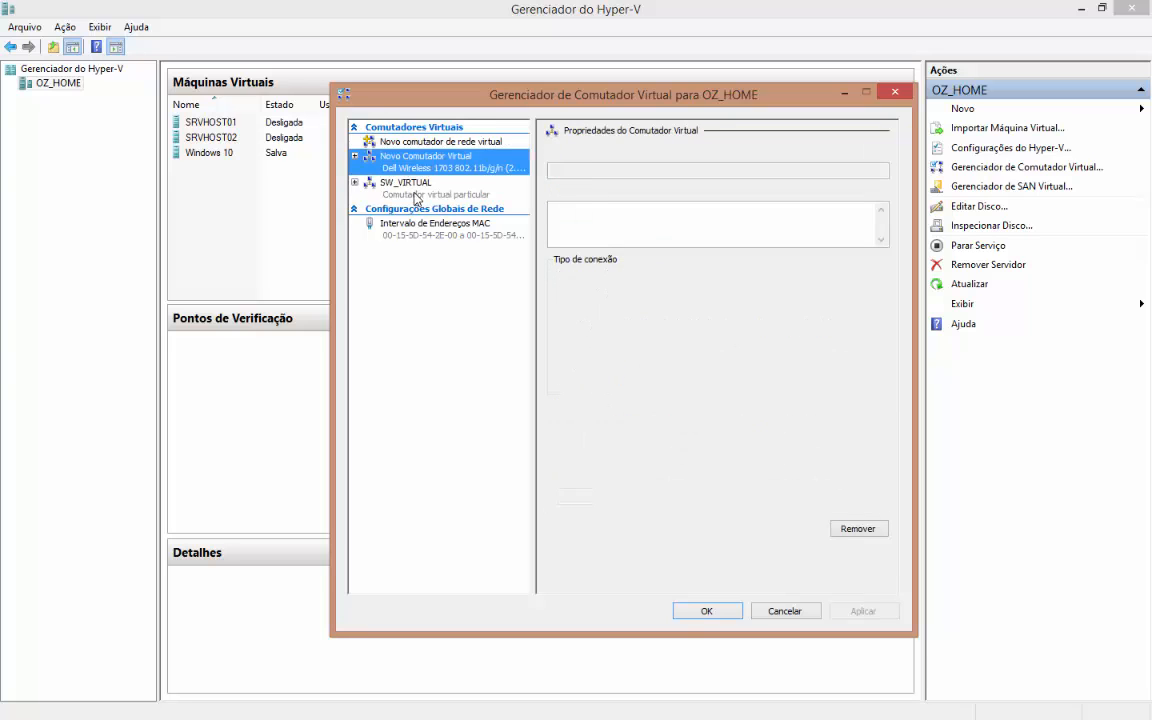
{"action": "left_click", "coordinate": [425, 167]}
{"action": "left_click", "coordinate": [430, 232]}
{"action": "left_click", "coordinate": [422, 142]}
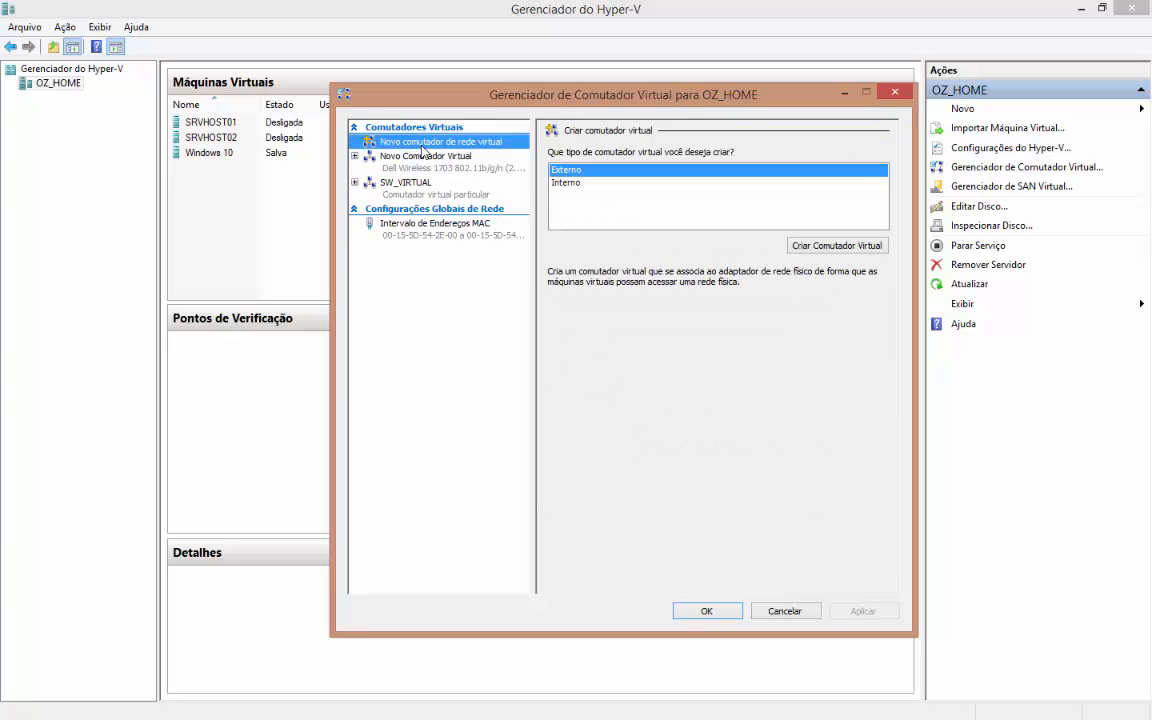
{"action": "left_click", "coordinate": [415, 164]}
{"action": "left_click", "coordinate": [408, 185]}
{"action": "left_click", "coordinate": [425, 145]}
Compare the Interno and Particular switch types and add a new virtual switch of type Particular.
{"action": "left_click", "coordinate": [582, 183]}
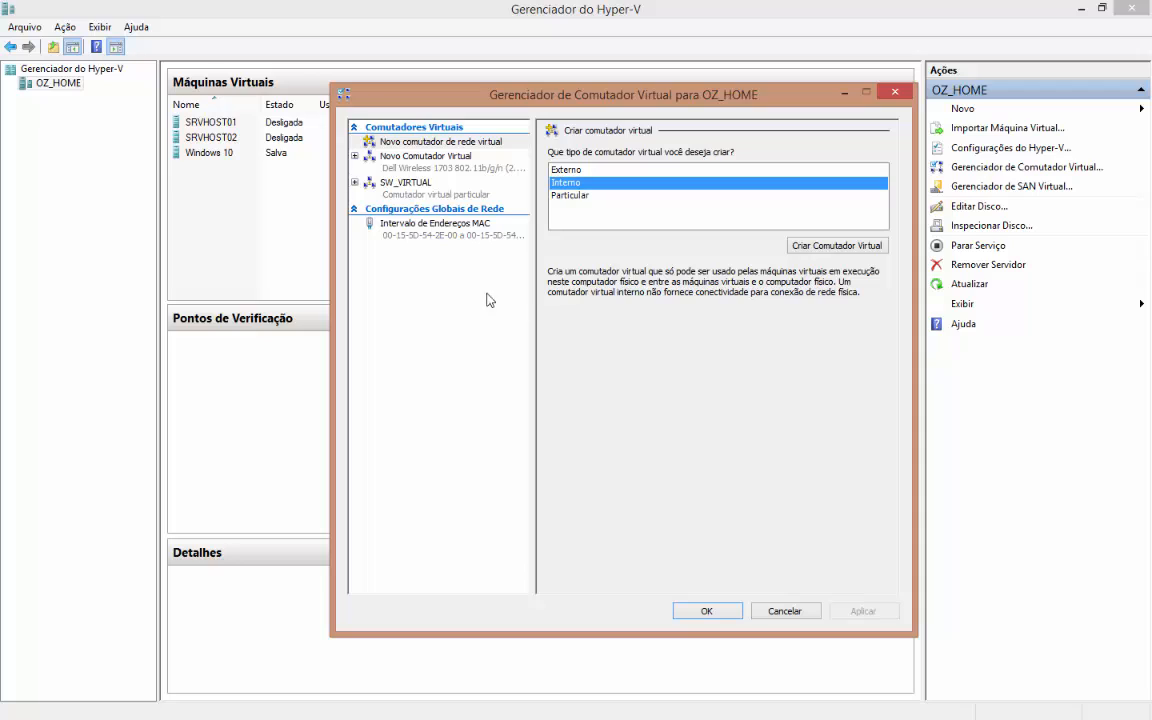
{"action": "left_click", "coordinate": [580, 195]}
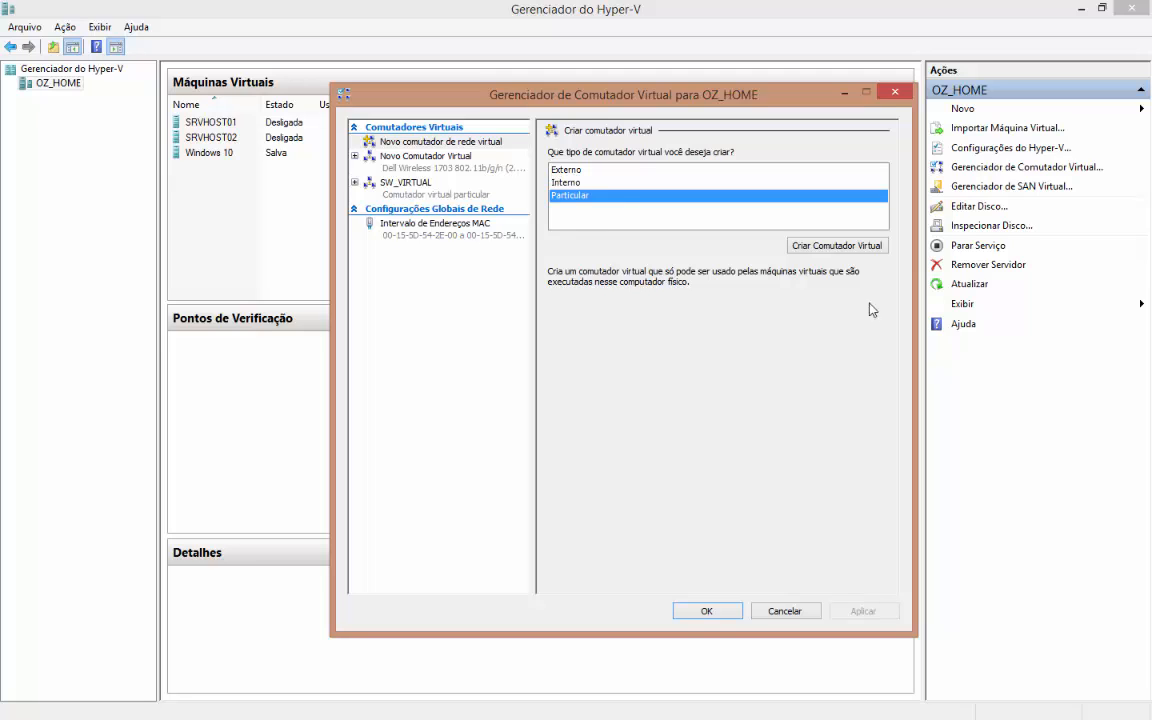
{"action": "left_click", "coordinate": [856, 247]}
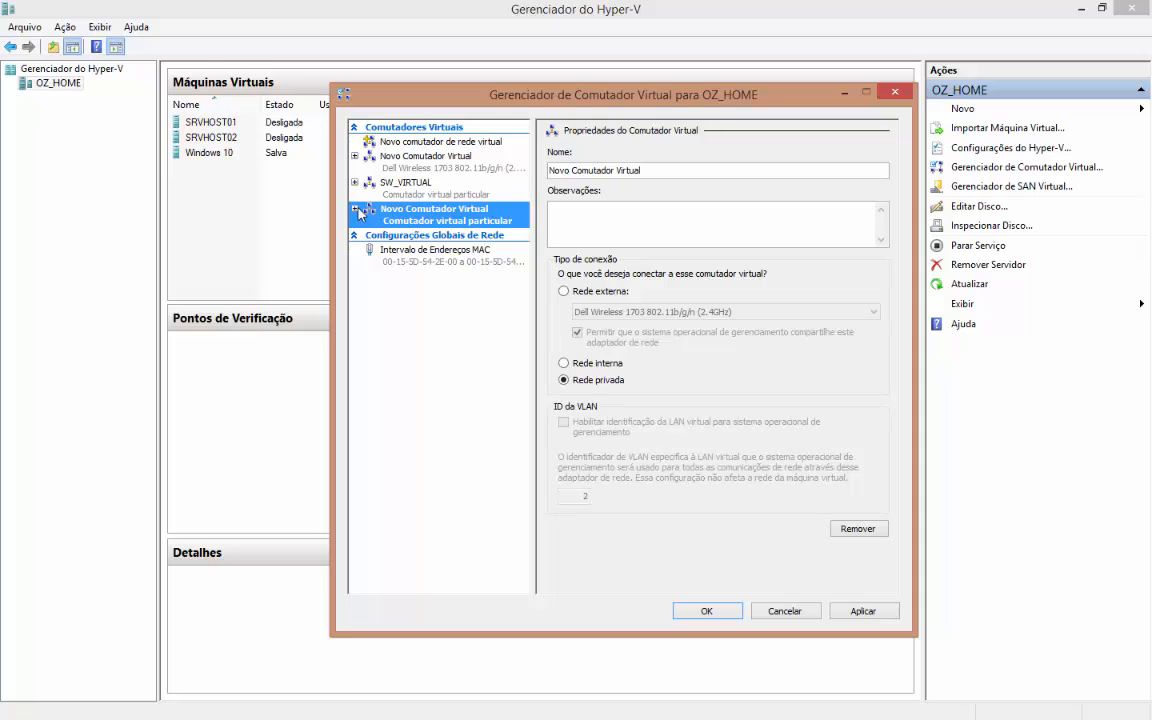
Try the connection types for the new virtual switch and choose Rede externa with the Dell Wireless 1703 adapter.
{"action": "left_click_drag", "start_coordinate": [678, 176], "coordinate": [505, 172]}
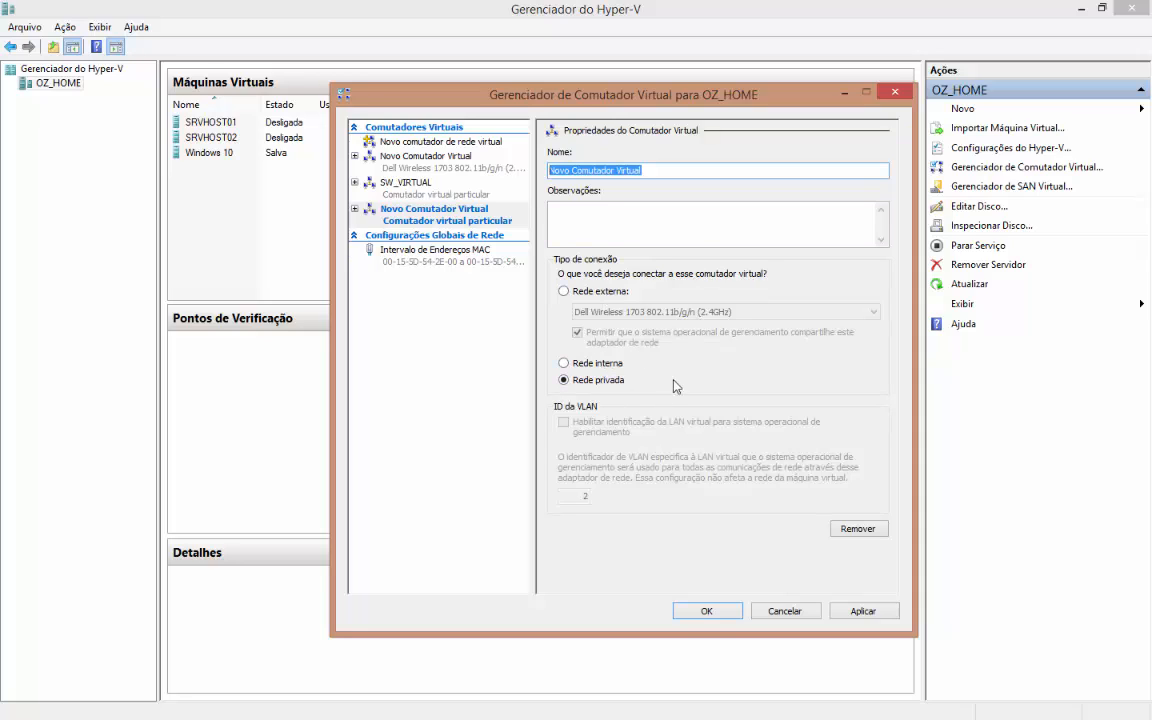
{"action": "left_click", "coordinate": [565, 292]}
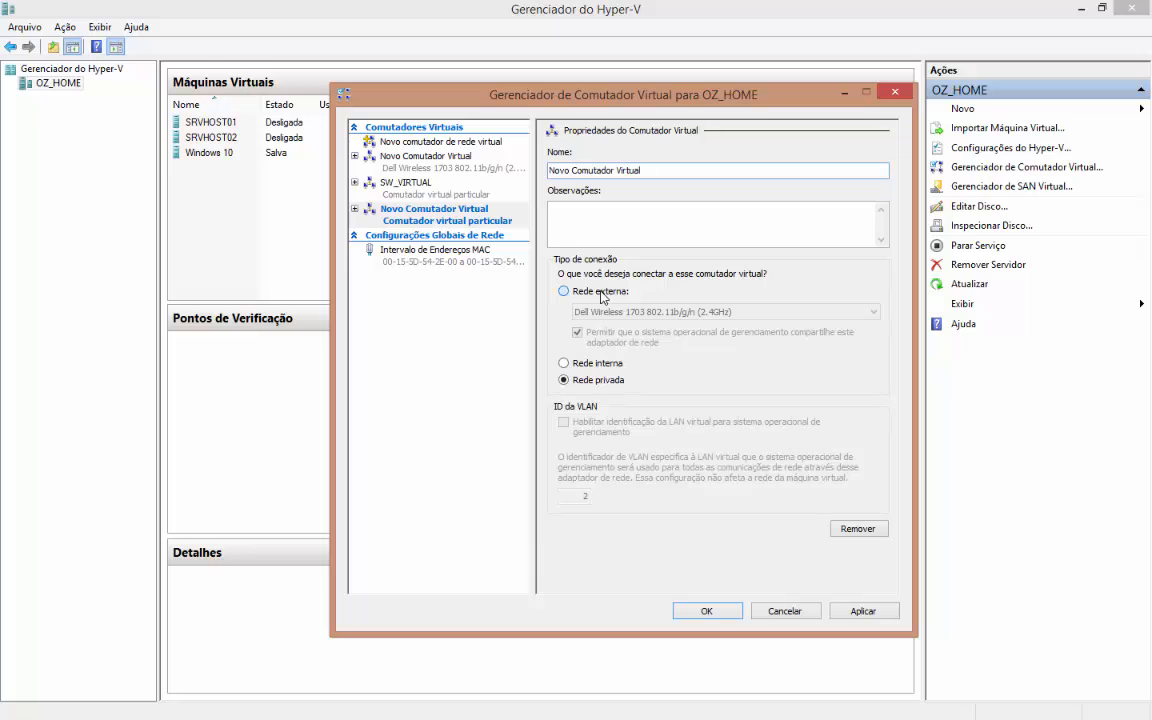
{"action": "left_click", "coordinate": [566, 363]}
{"action": "left_click", "coordinate": [590, 292]}
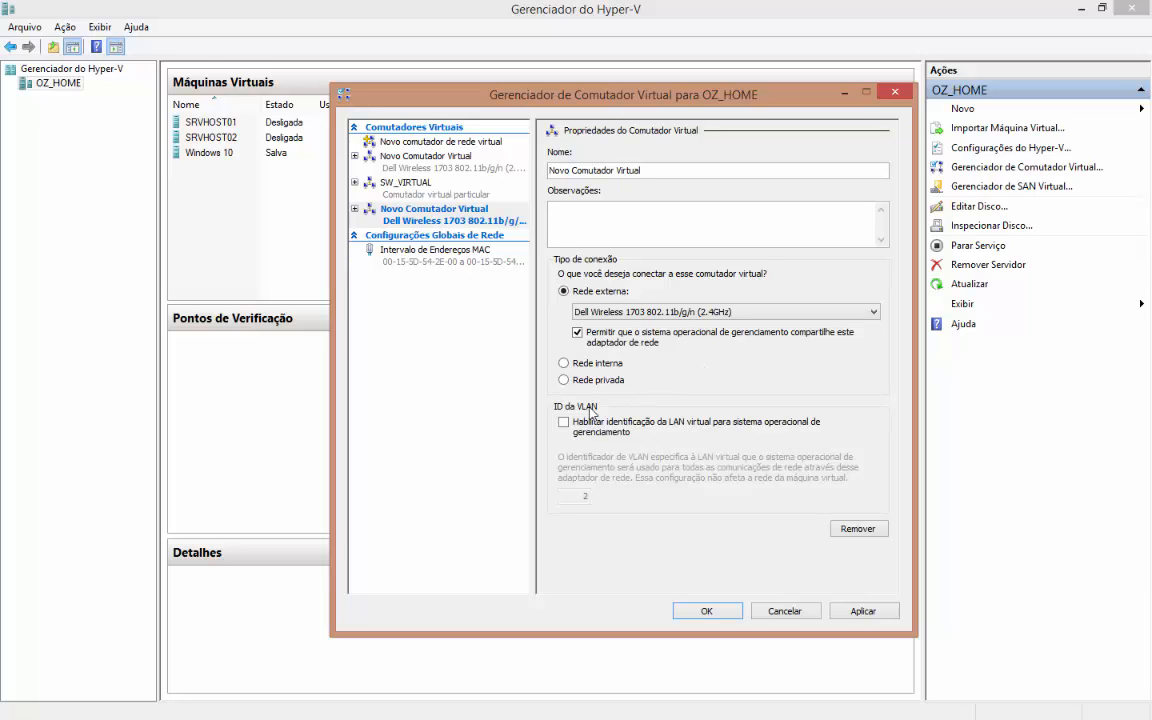
Try enabling VLAN identification for the management operating system, disable it again, and cancel the Virtual Switch Manager.
{"action": "left_click", "coordinate": [564, 422]}
{"action": "double_click", "coordinate": [563, 495]}
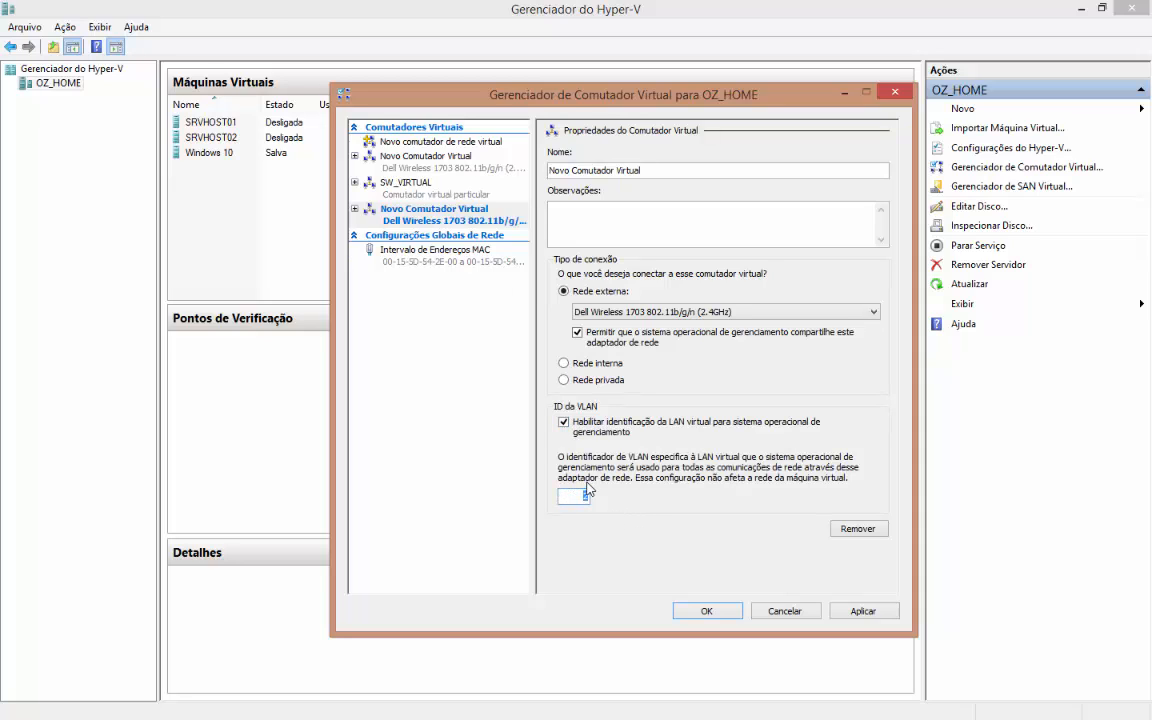
{"action": "left_click", "coordinate": [568, 434]}
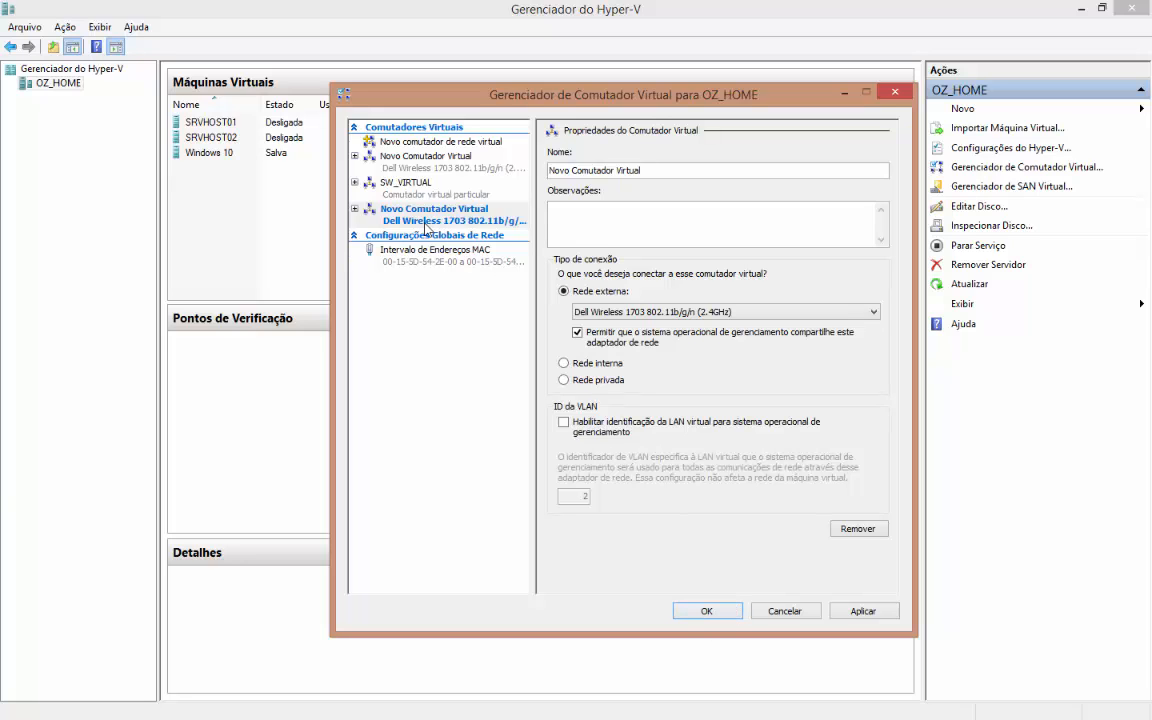
{"action": "left_click", "coordinate": [790, 612]}
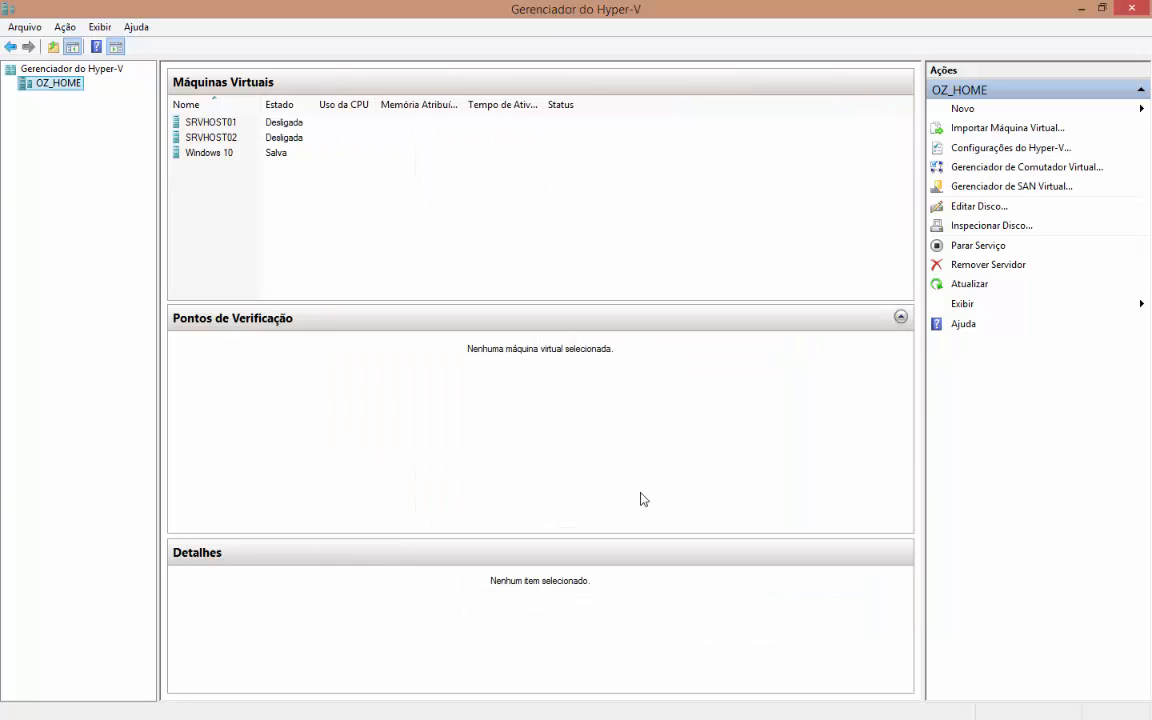
Reopen the Virtual Switch Manager for OZ_HOME, compare the Novo Comutador Virtual and SW_VIRTUAL properties, review the MAC address range, and close it.
{"action": "right_click", "coordinate": [50, 84]}
{"action": "left_click", "coordinate": [120, 155]}
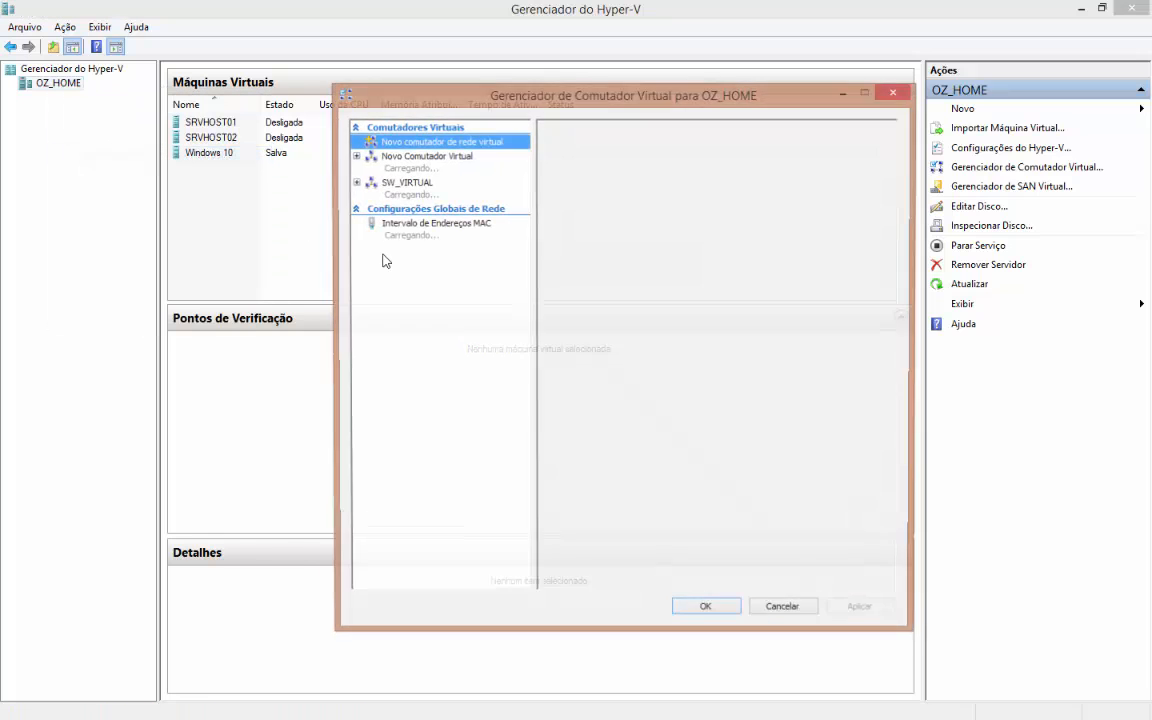
{"action": "left_click", "coordinate": [420, 156]}
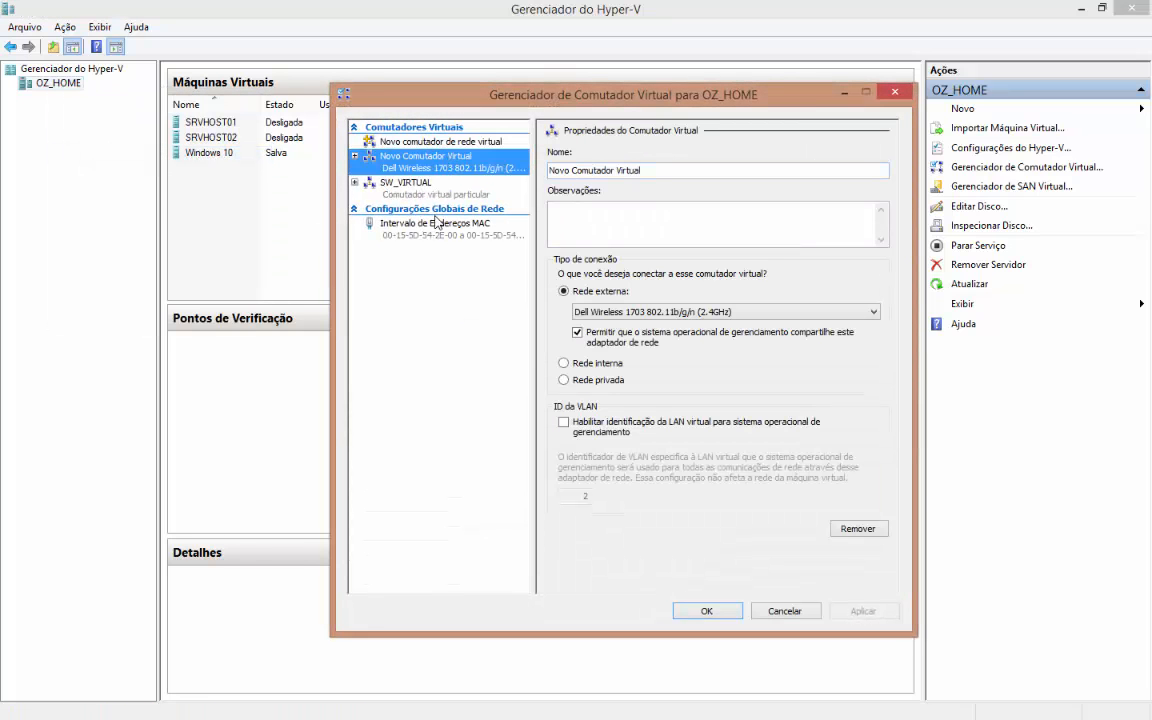
{"action": "left_click", "coordinate": [392, 185]}
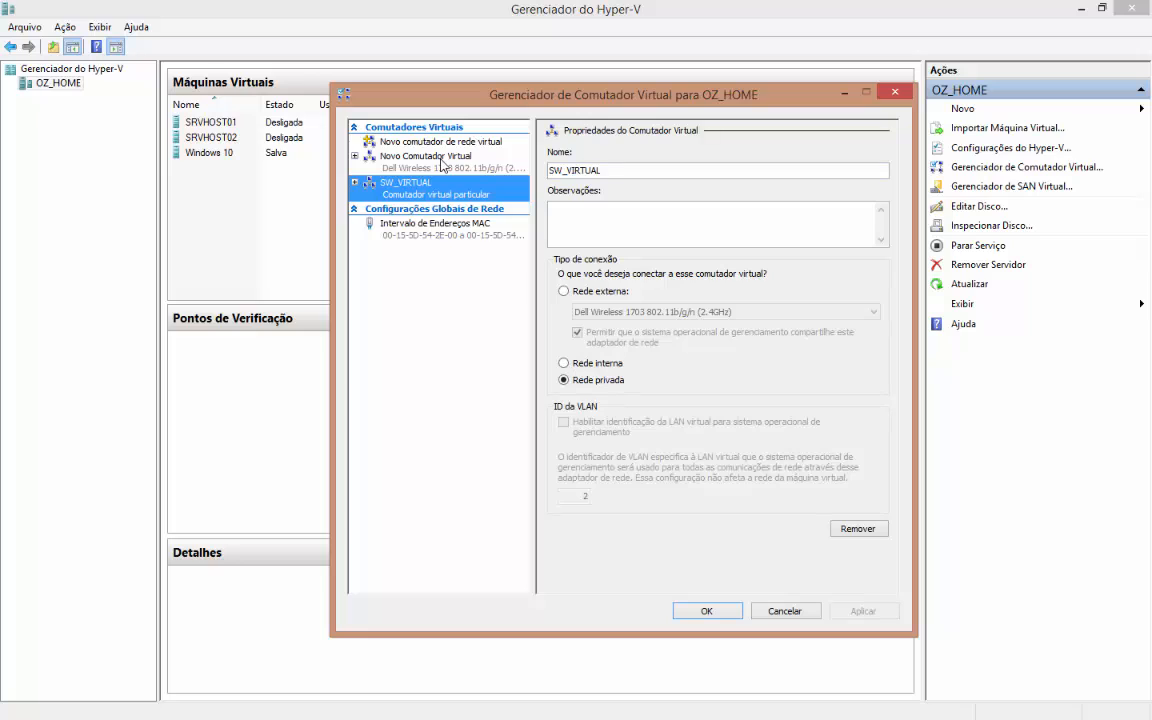
{"action": "left_click", "coordinate": [393, 160]}
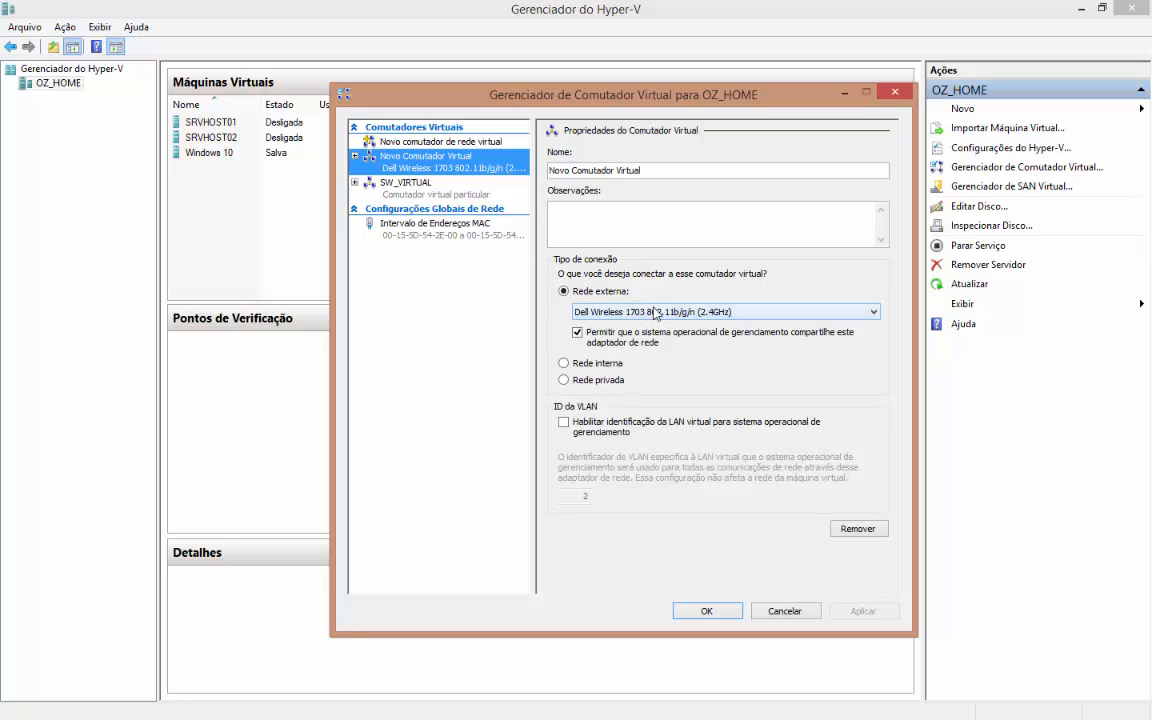
{"action": "left_click", "coordinate": [423, 188]}
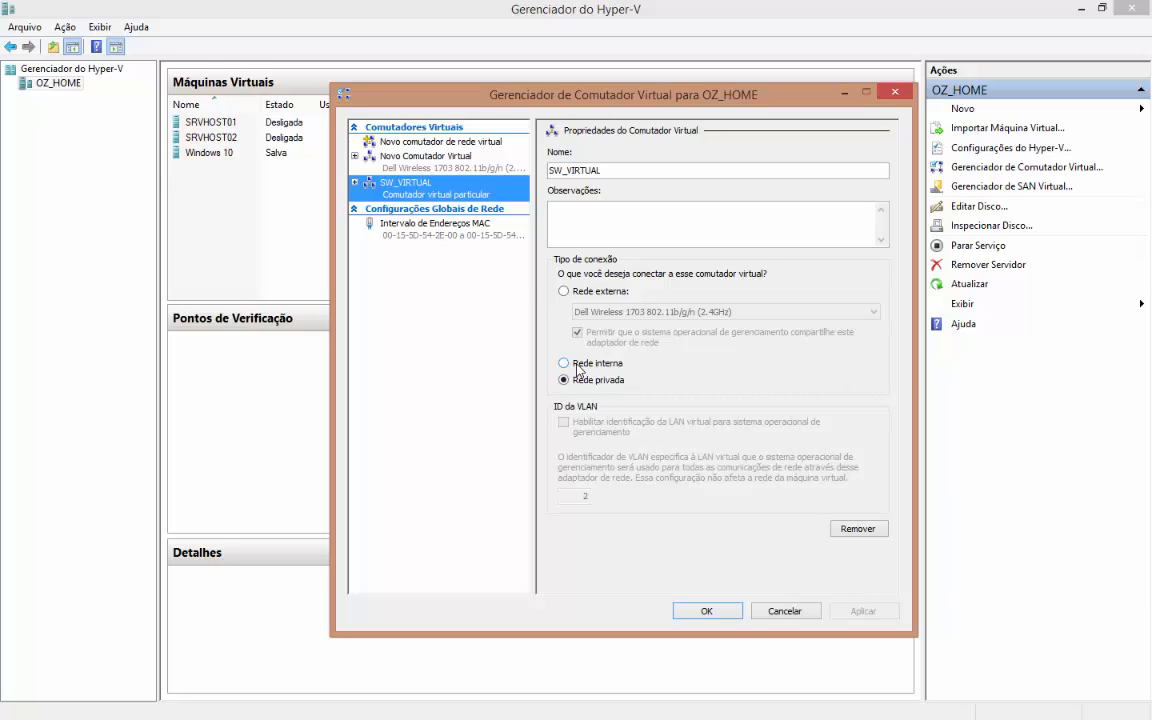
{"action": "left_click", "coordinate": [413, 234]}
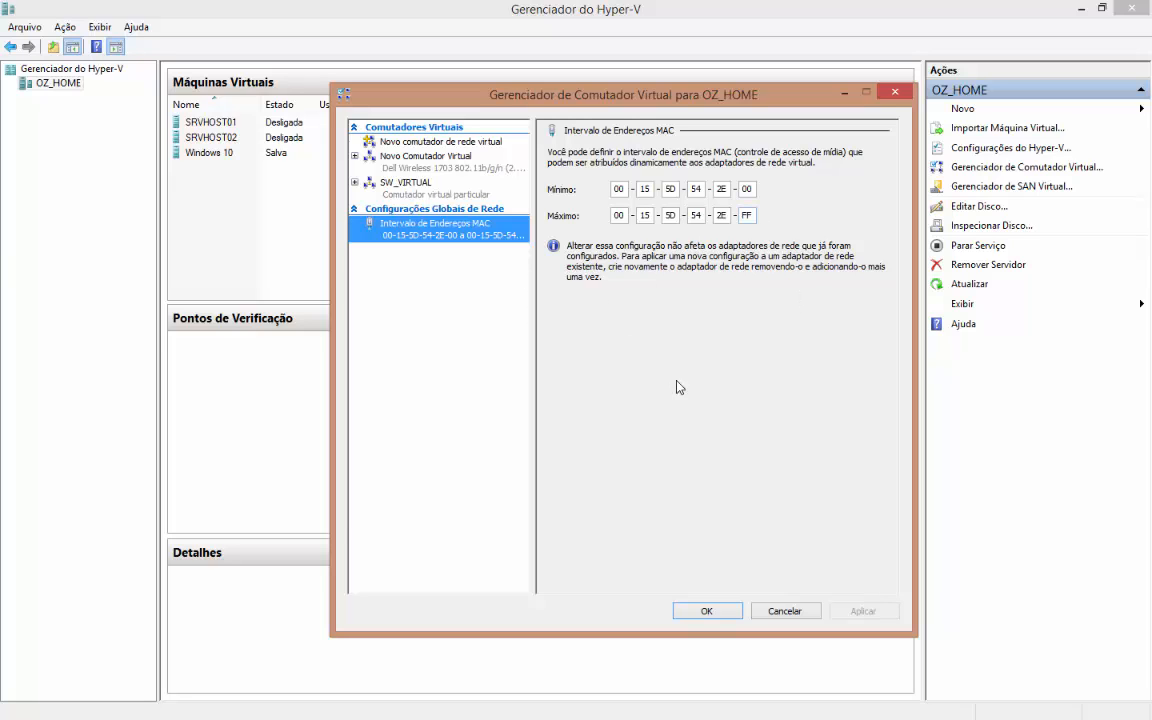
{"action": "left_click", "coordinate": [728, 610]}
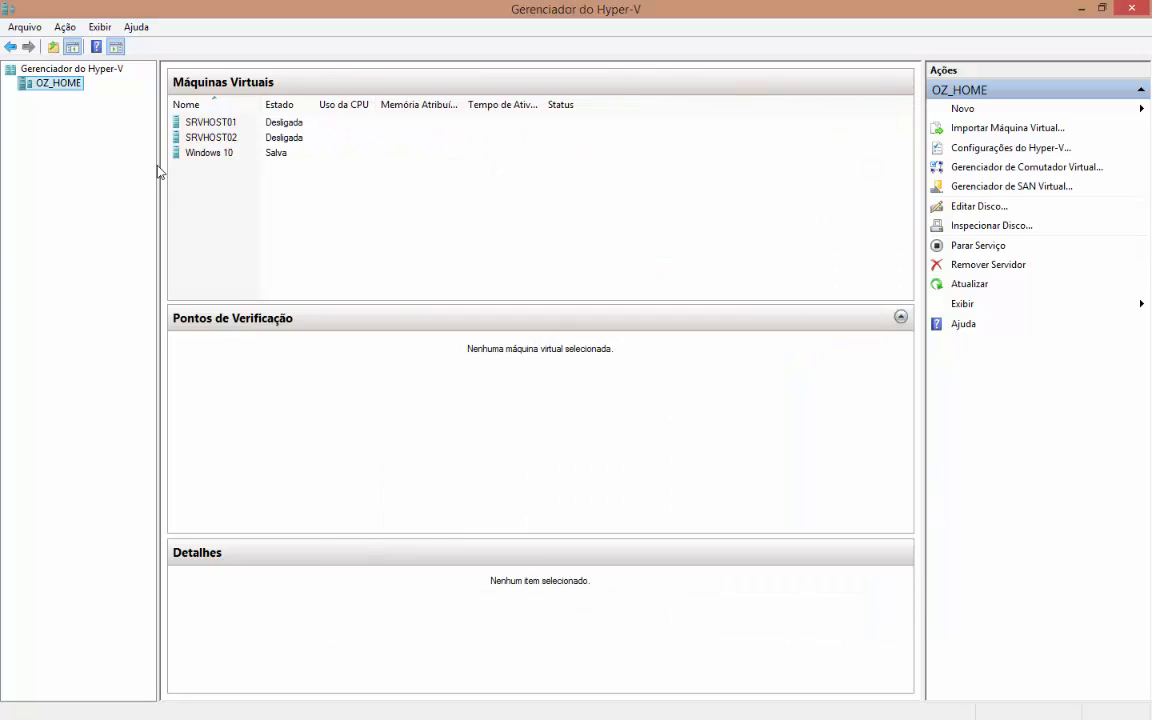
Open the Virtual SAN Manager for OZ_HOME, examine the Fibre Channel SAN and World Wide Names pages, and cancel it.
{"action": "right_click", "coordinate": [67, 90]}
{"action": "left_click", "coordinate": [116, 175]}
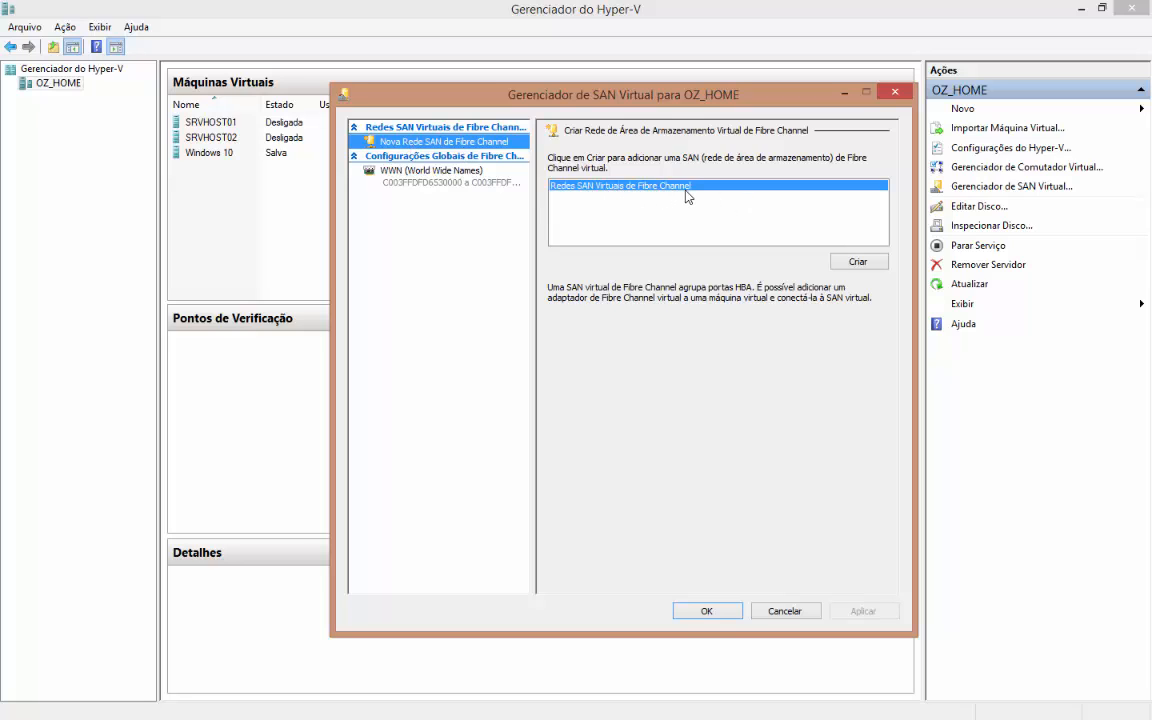
{"action": "left_click", "coordinate": [422, 170]}
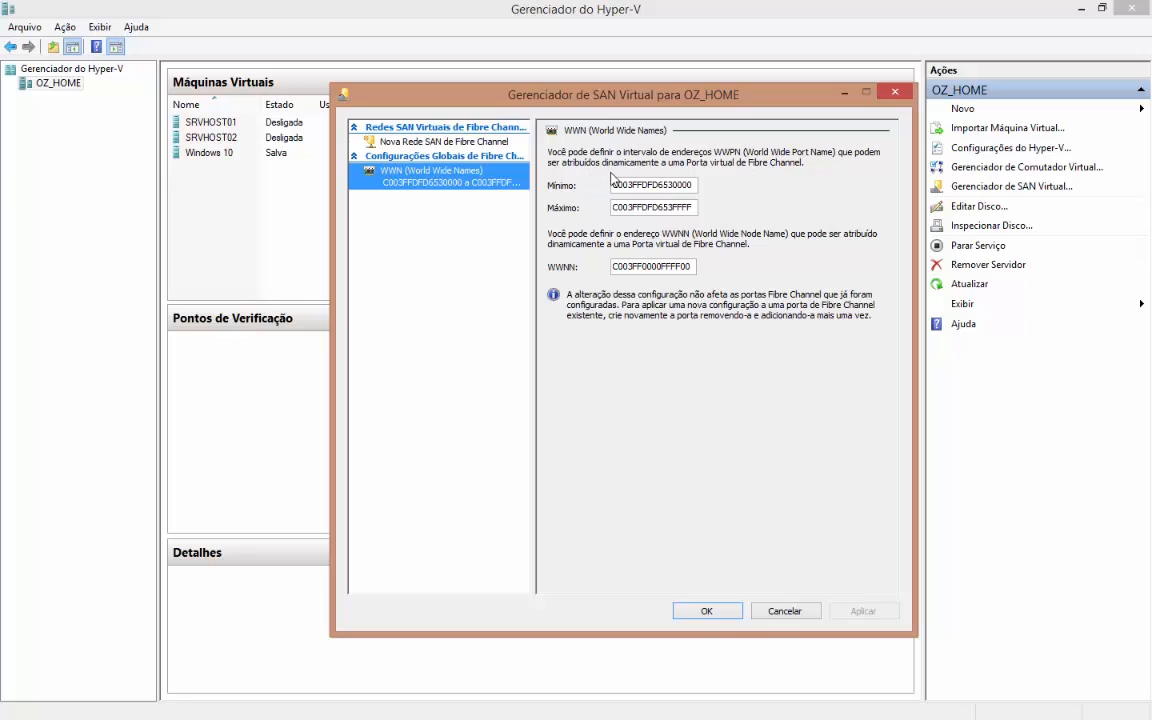
{"action": "left_click", "coordinate": [769, 613]}
Inspect the disk Novo Disco Rígido Virtual.vhdx, review its type, current file size and maximum disk size, and close its properties.
{"action": "right_click", "coordinate": [62, 83]}
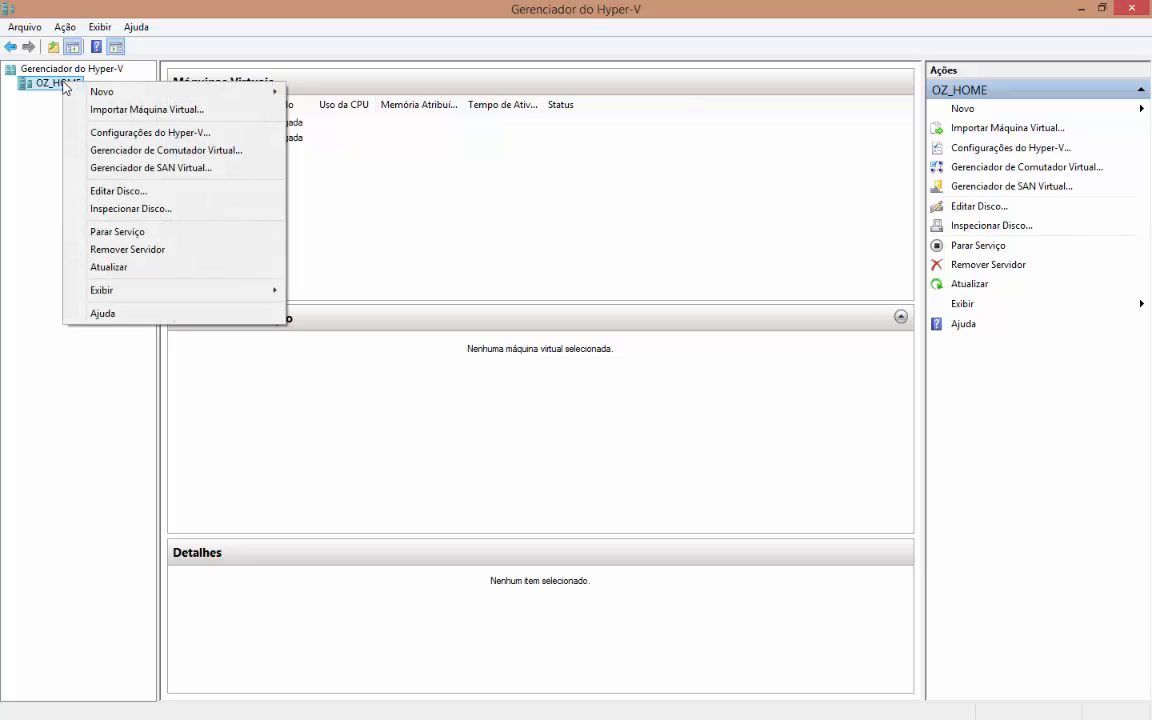
{"action": "left_click", "coordinate": [106, 210]}
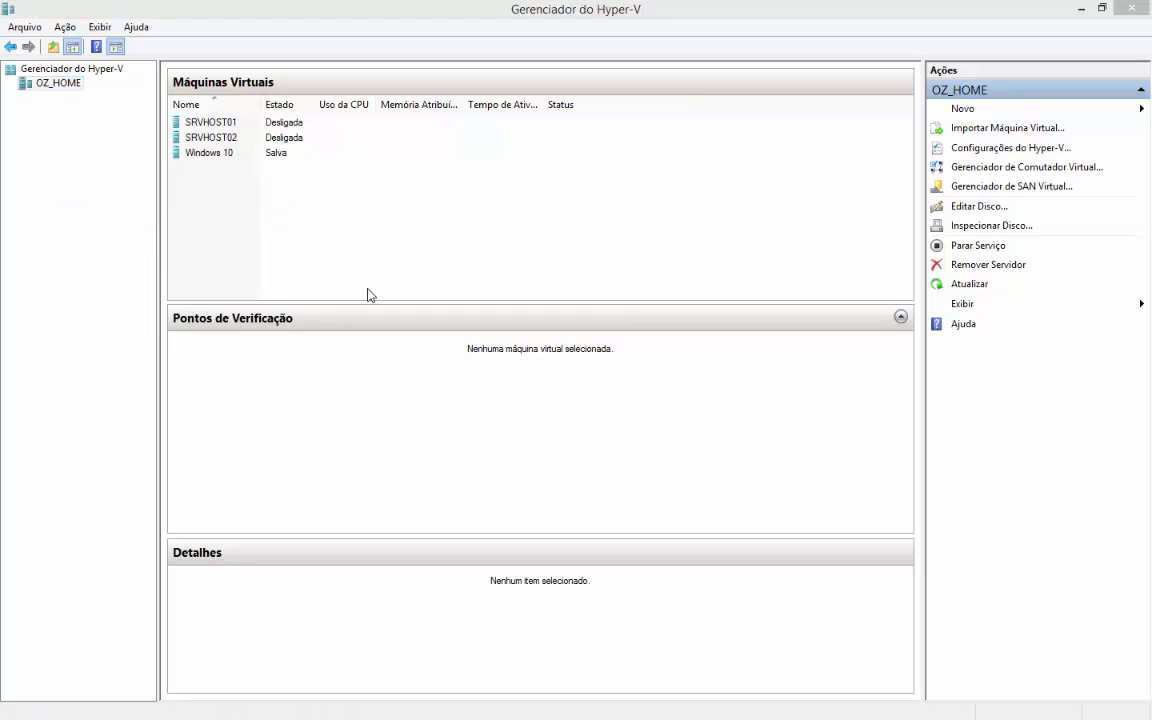
{"action": "left_click", "coordinate": [213, 131]}
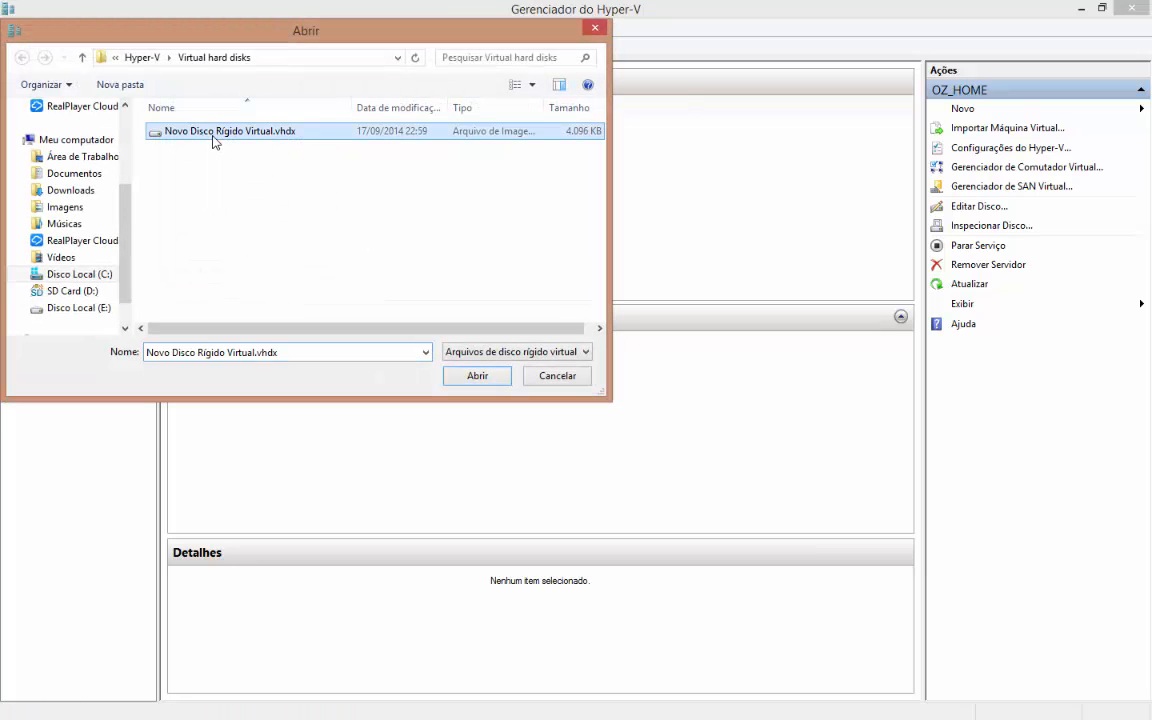
{"action": "left_click", "coordinate": [453, 374]}
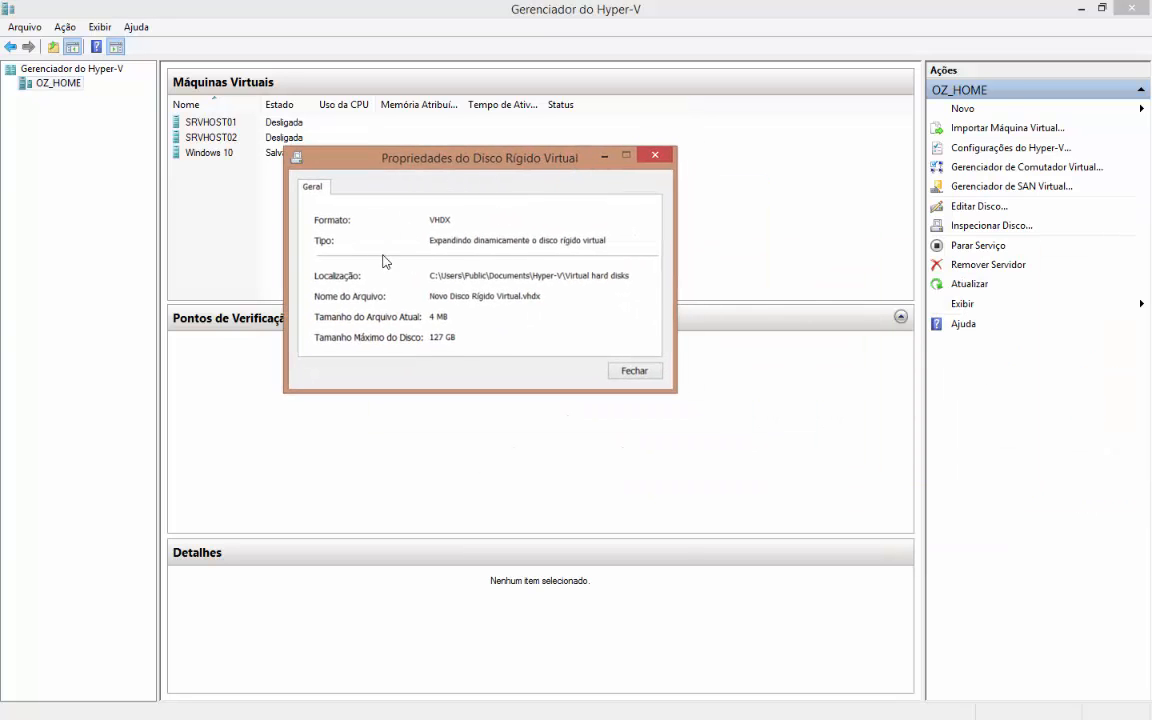
{"action": "left_click_drag", "start_coordinate": [466, 336], "coordinate": [287, 423]}
{"action": "left_click", "coordinate": [438, 316]}
{"action": "left_click_drag", "start_coordinate": [441, 240], "coordinate": [519, 243]}
{"action": "left_click", "coordinate": [518, 242]}
{"action": "left_click_drag", "start_coordinate": [465, 337], "coordinate": [430, 337]}
{"action": "left_click", "coordinate": [472, 339]}
{"action": "left_click", "coordinate": [632, 372]}
Start the virtual hard disk editing wizard for OZ_HOME, review its introduction and disk location pages, and cancel it.
{"action": "right_click", "coordinate": [78, 84]}
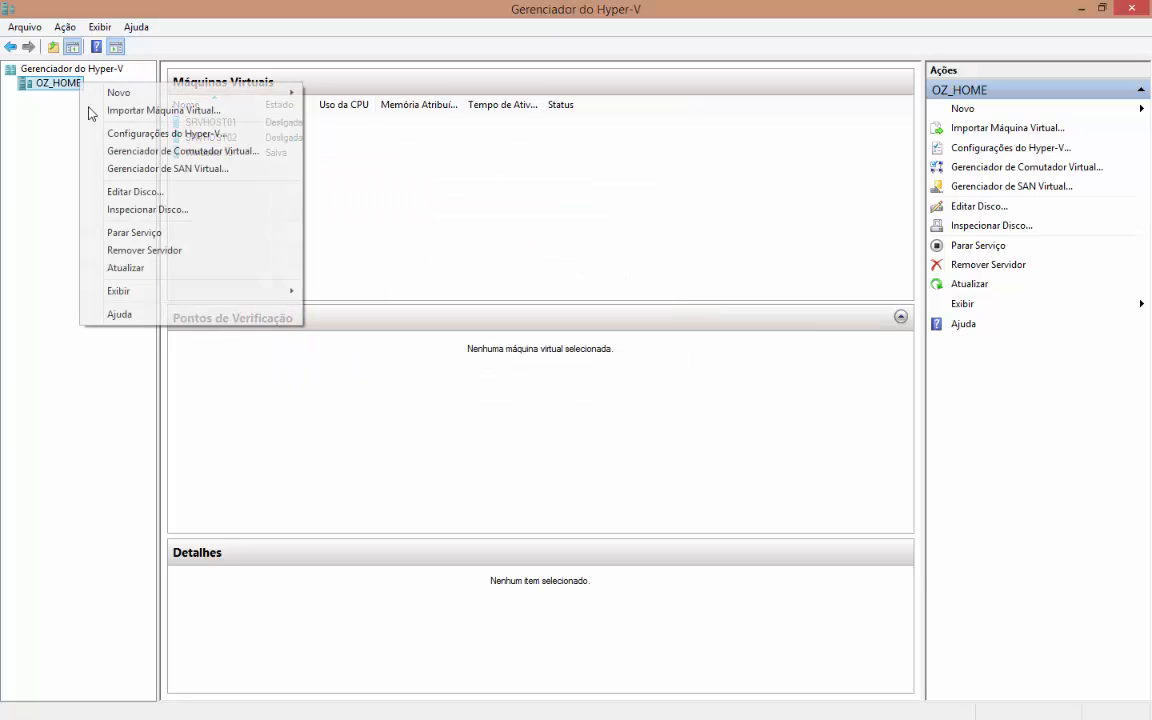
{"action": "left_click", "coordinate": [148, 192]}
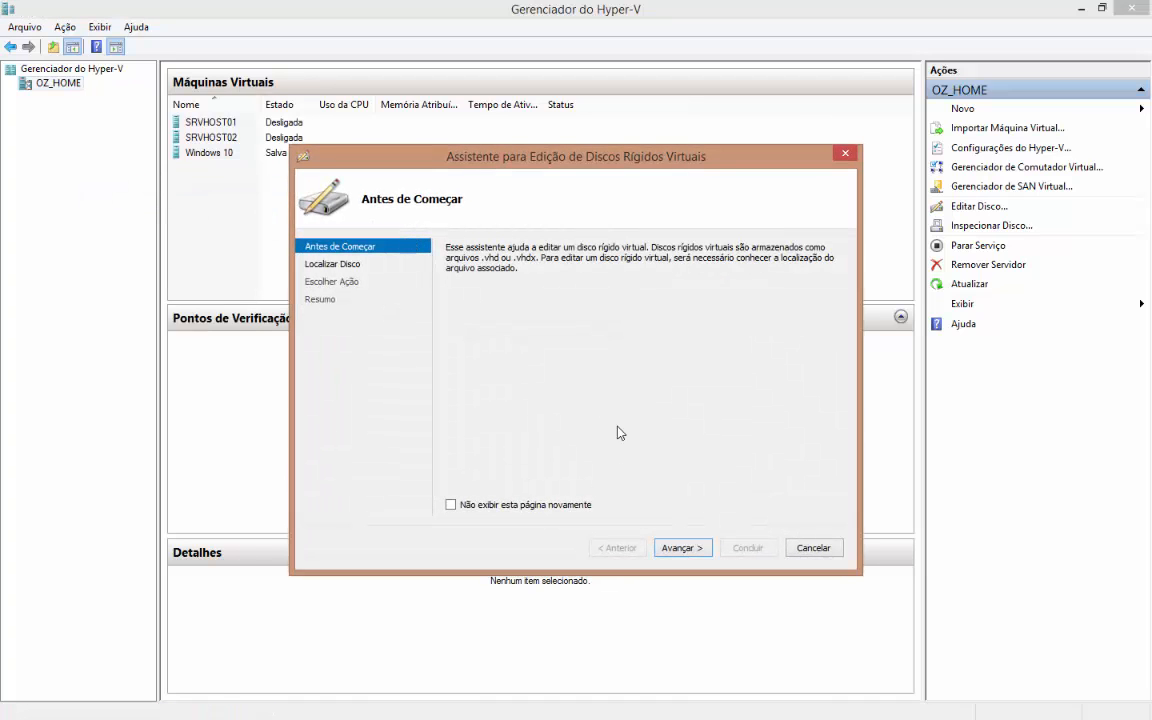
{"action": "left_click", "coordinate": [677, 548]}
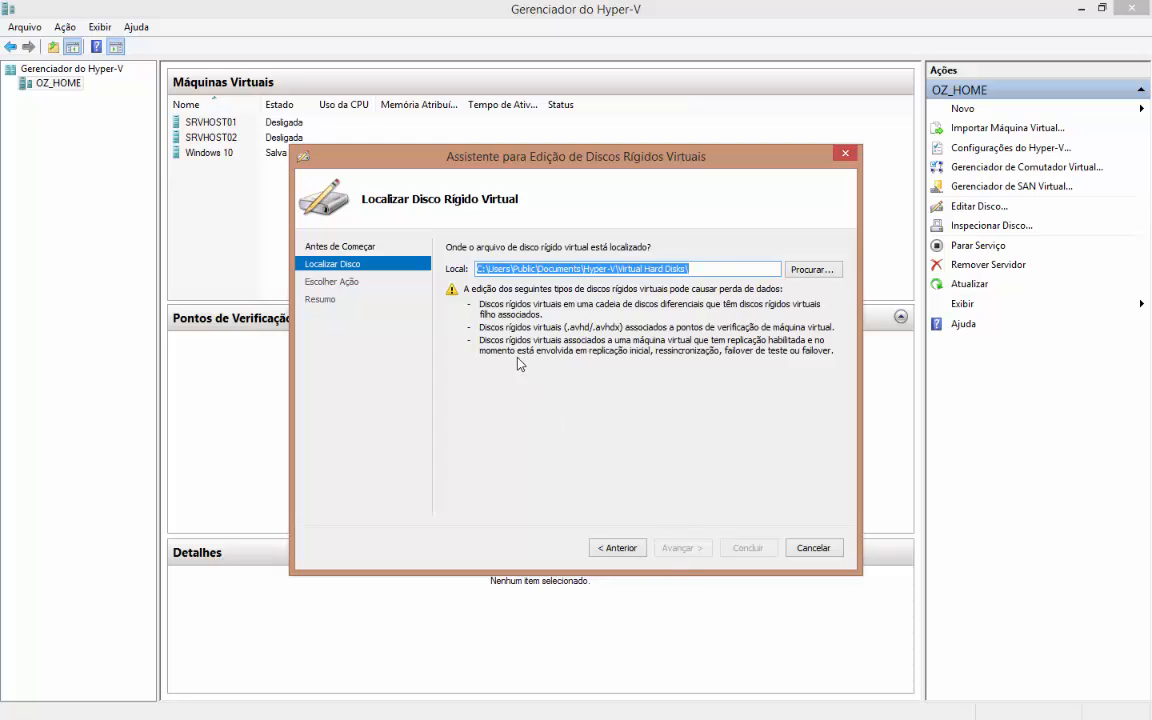
{"action": "left_click", "coordinate": [812, 548]}
{"action": "right_click", "coordinate": [75, 87]}
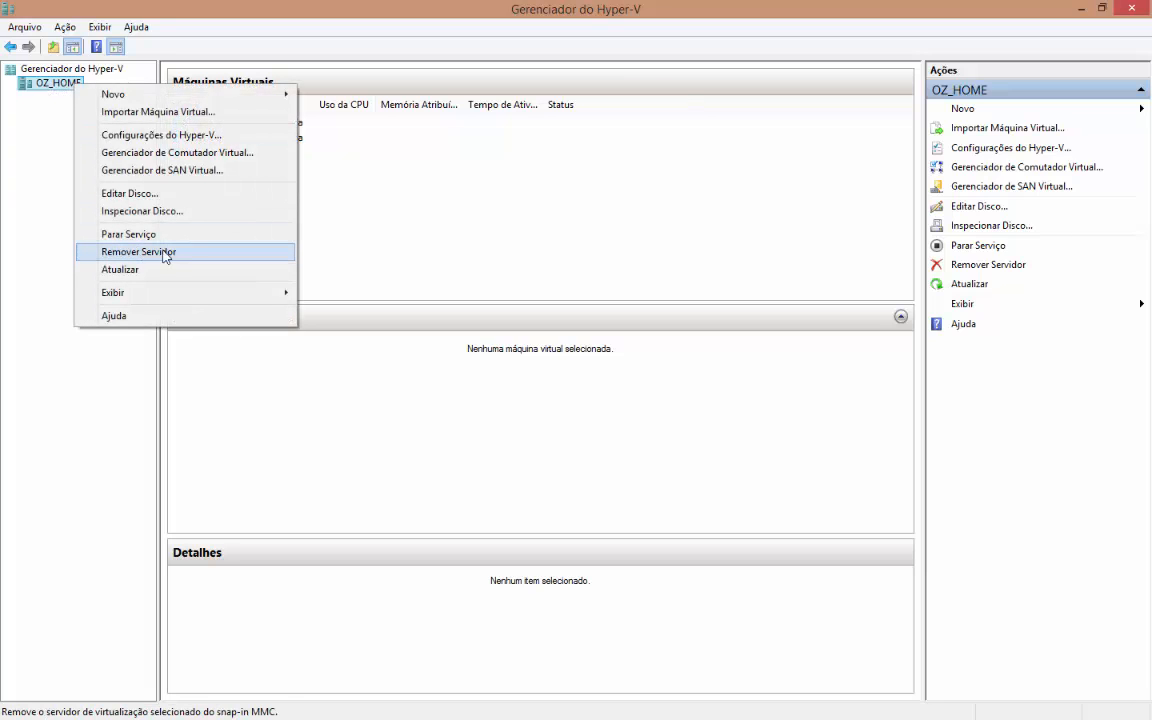
{"action": "left_click", "coordinate": [48, 105]}
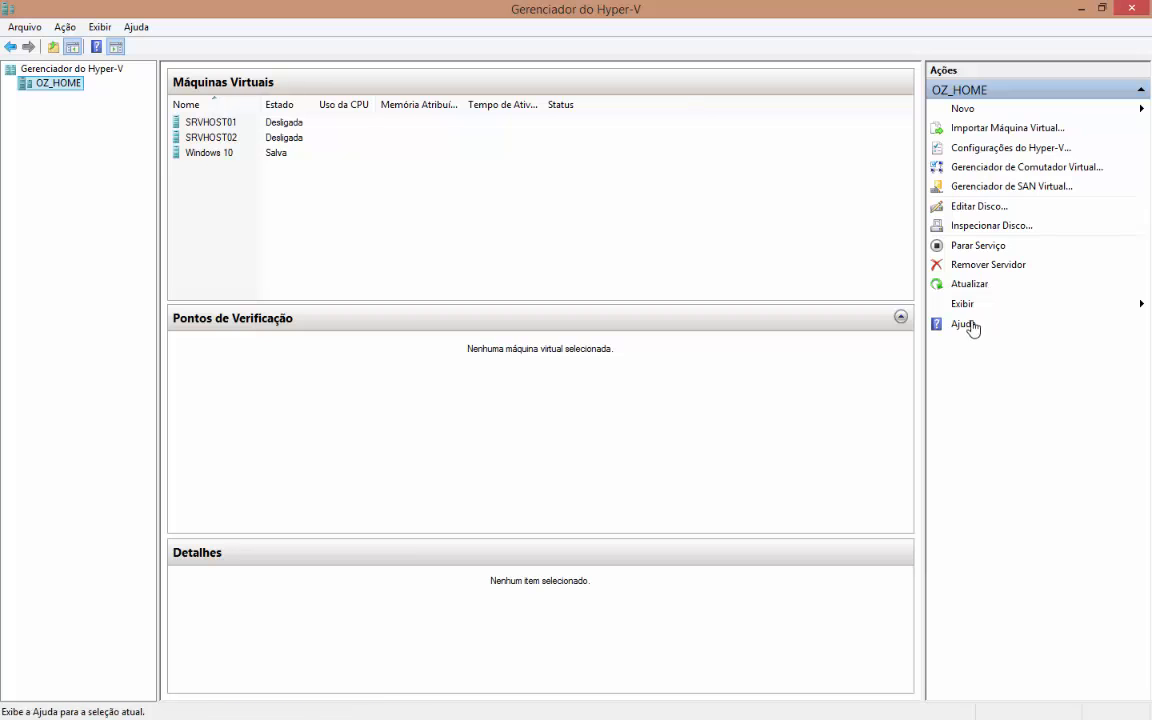
{"action": "right_click", "coordinate": [50, 83]}
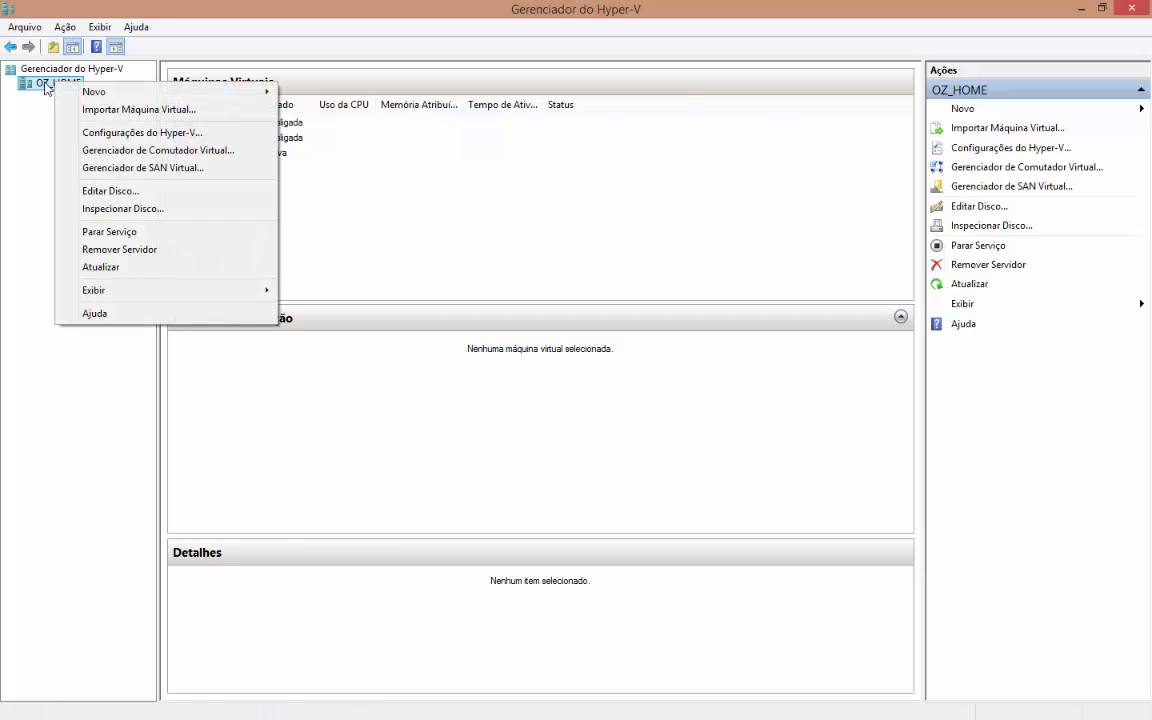
{"action": "key", "text": "Escape"}
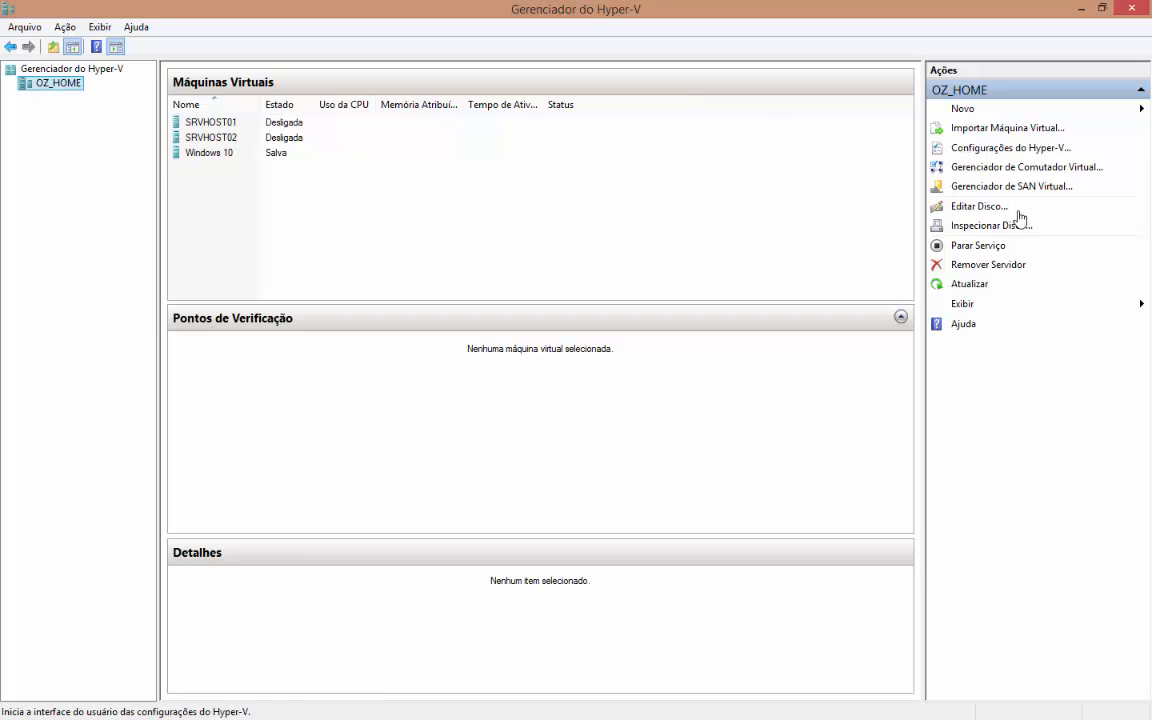
{"action": "left_click", "coordinate": [1140, 91]}
{"action": "left_click", "coordinate": [1140, 91]}
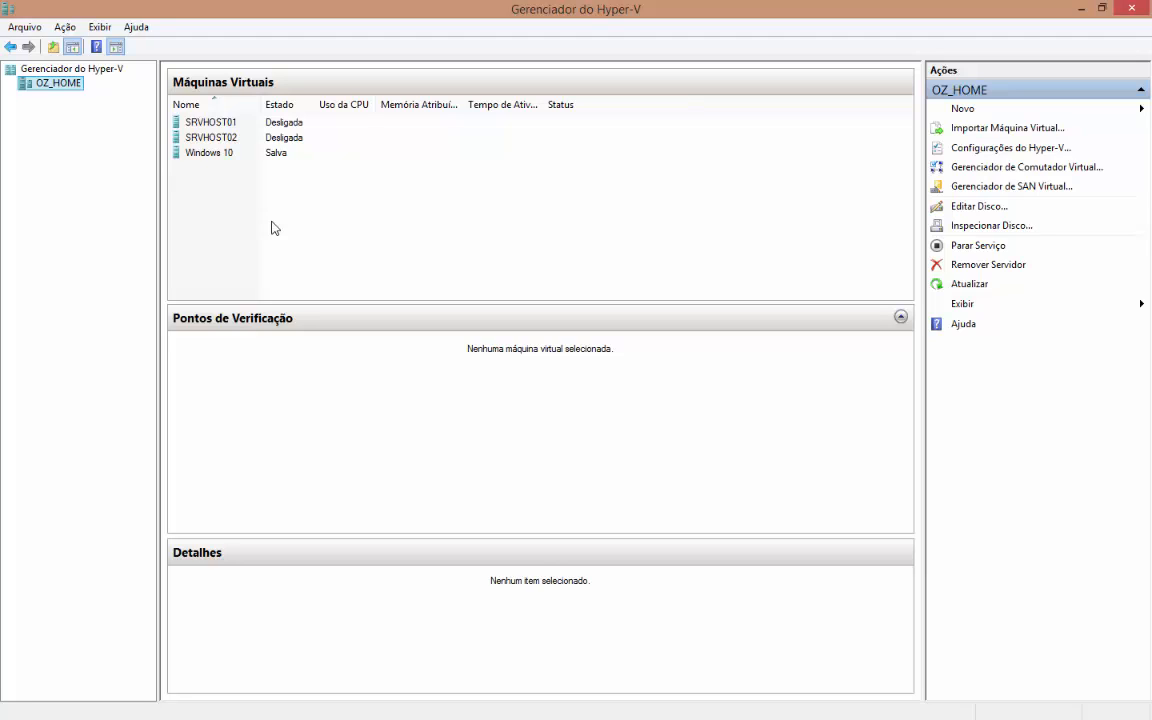
Open the connection window of the powered-off SRVHOST01 virtual machine, look at it, and close it.
{"action": "right_click", "coordinate": [222, 127]}
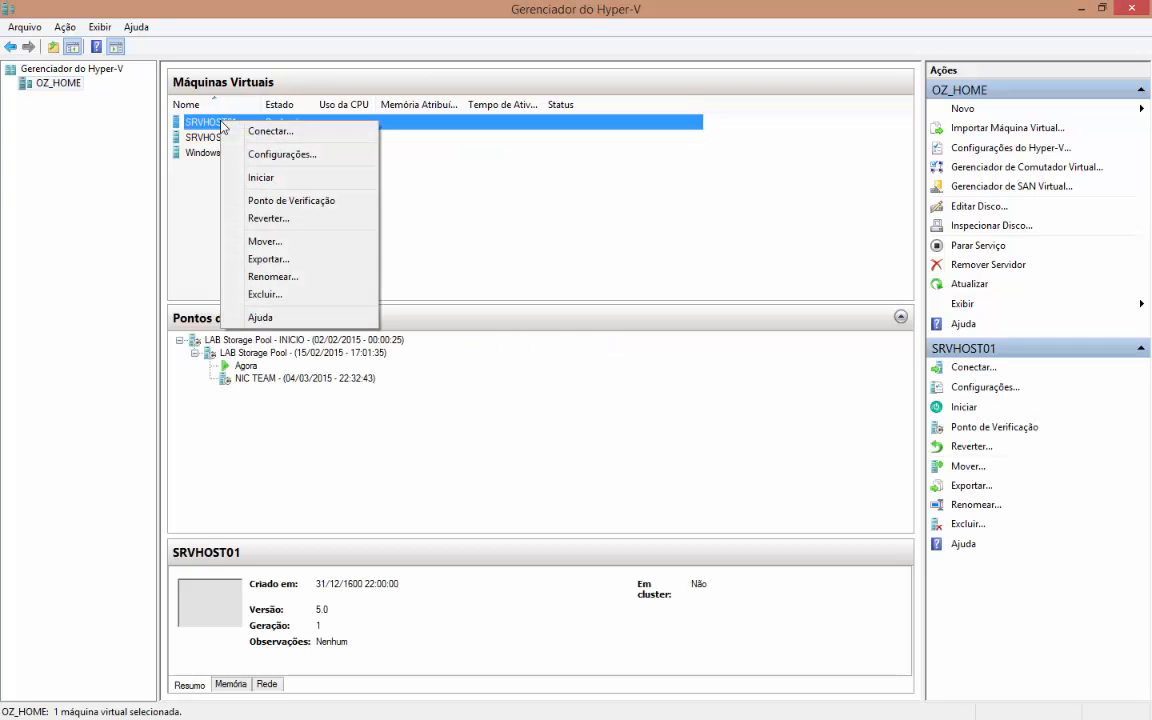
{"action": "left_click", "coordinate": [279, 135]}
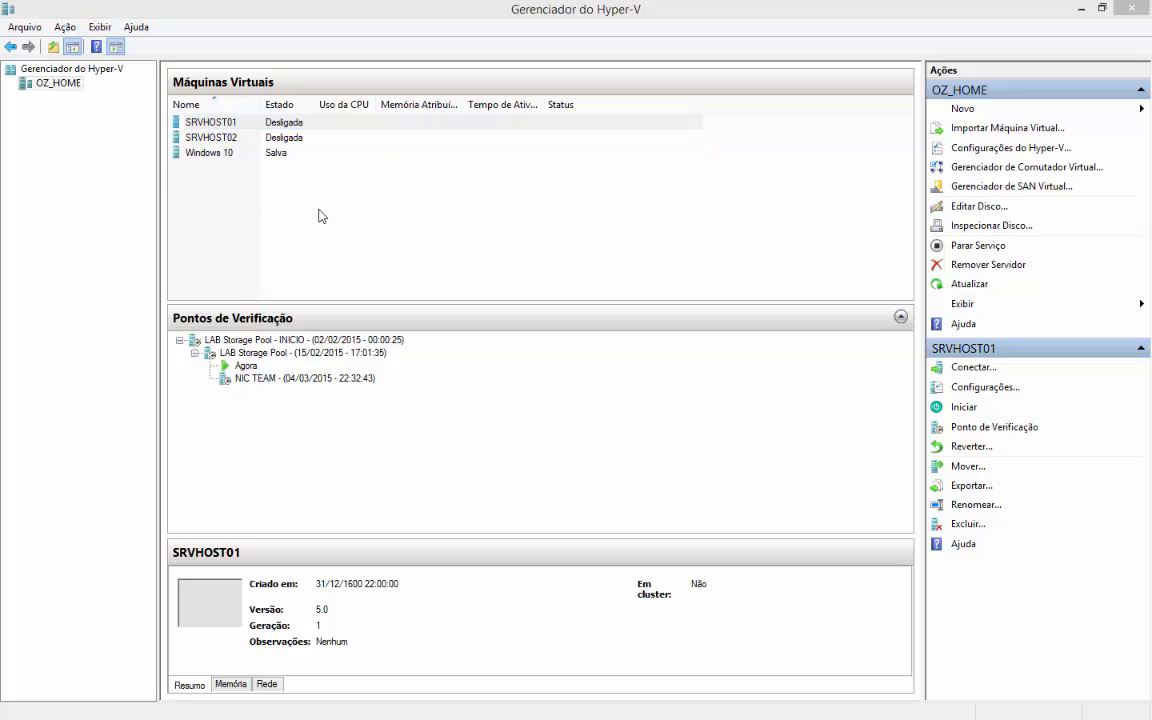
{"action": "left_click_drag", "start_coordinate": [785, 184], "coordinate": [505, 134]}
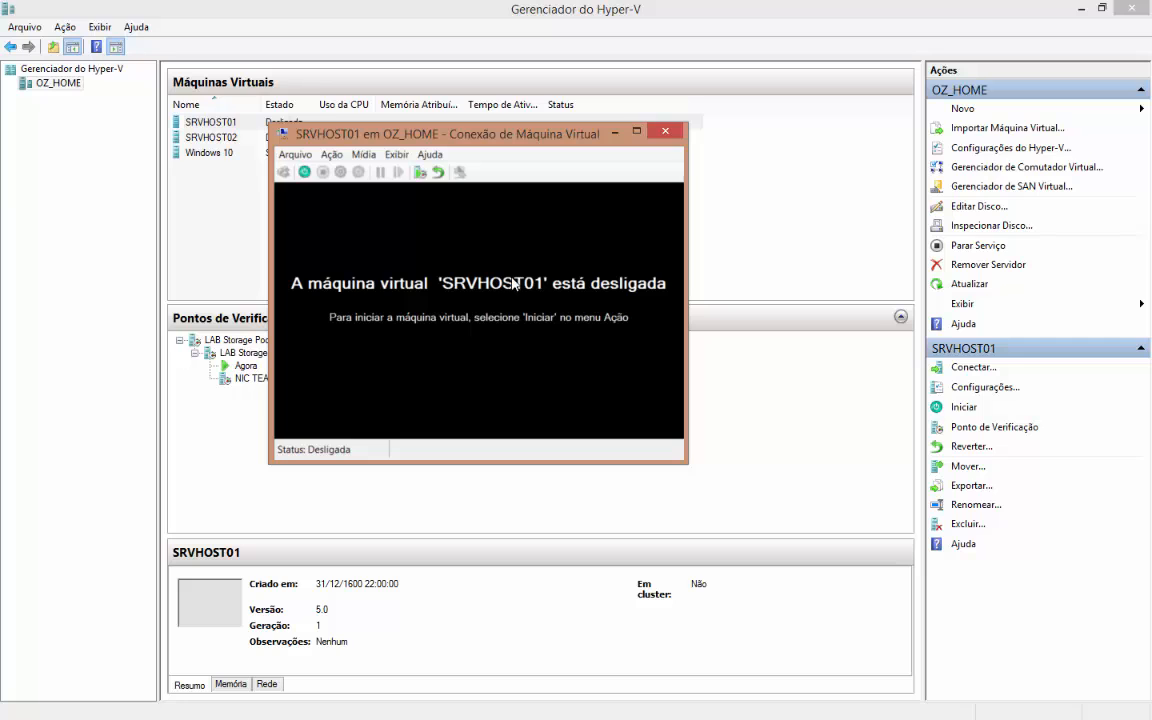
{"action": "left_click", "coordinate": [660, 131]}
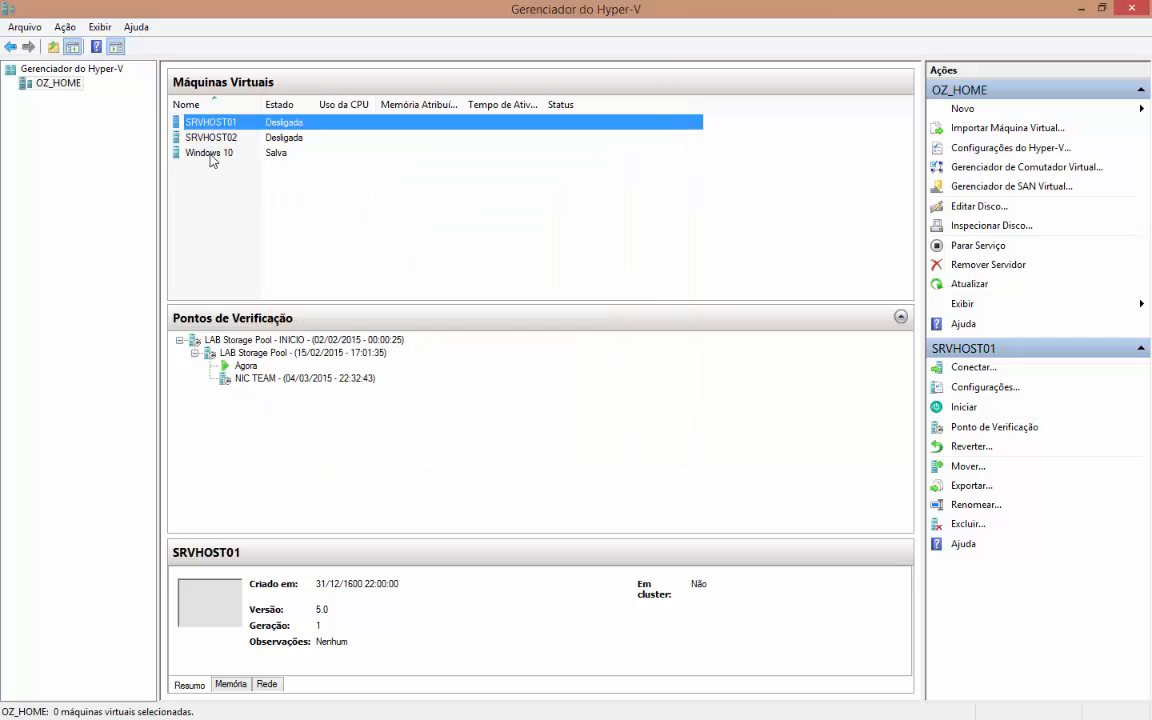
Start the SRVHOST01 virtual machine and widen the Estado column of the virtual machine list.
{"action": "right_click", "coordinate": [211, 156]}
{"action": "left_click", "coordinate": [229, 125]}
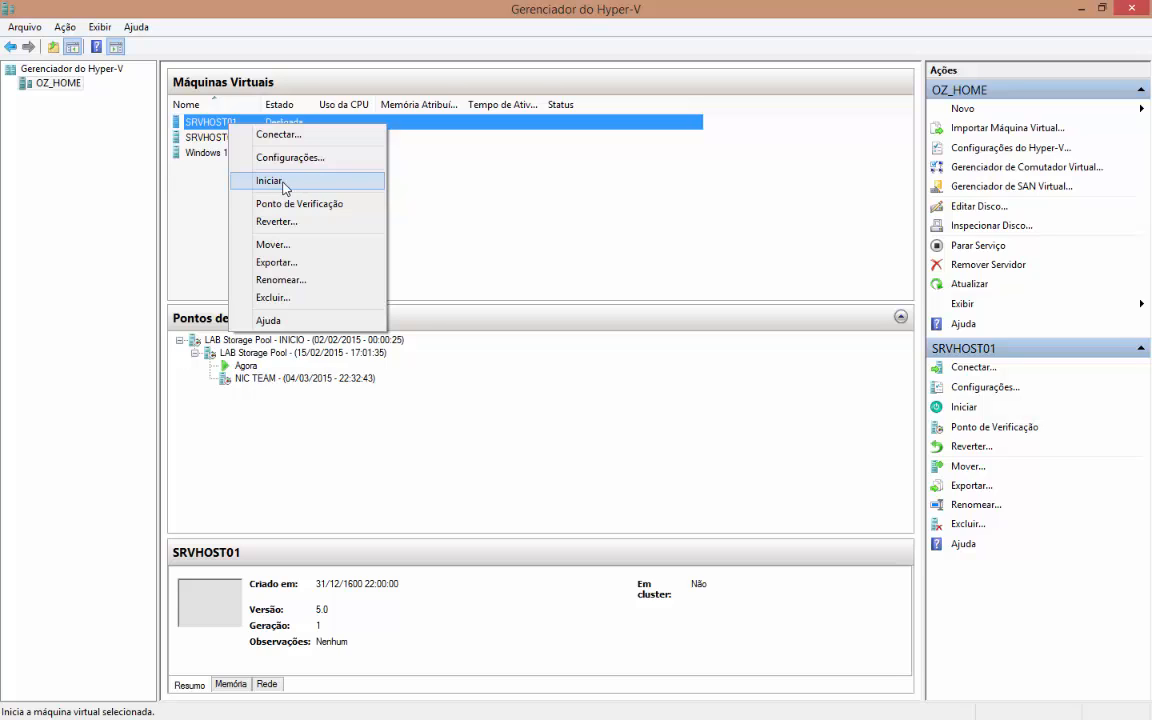
{"action": "left_click", "coordinate": [271, 182]}
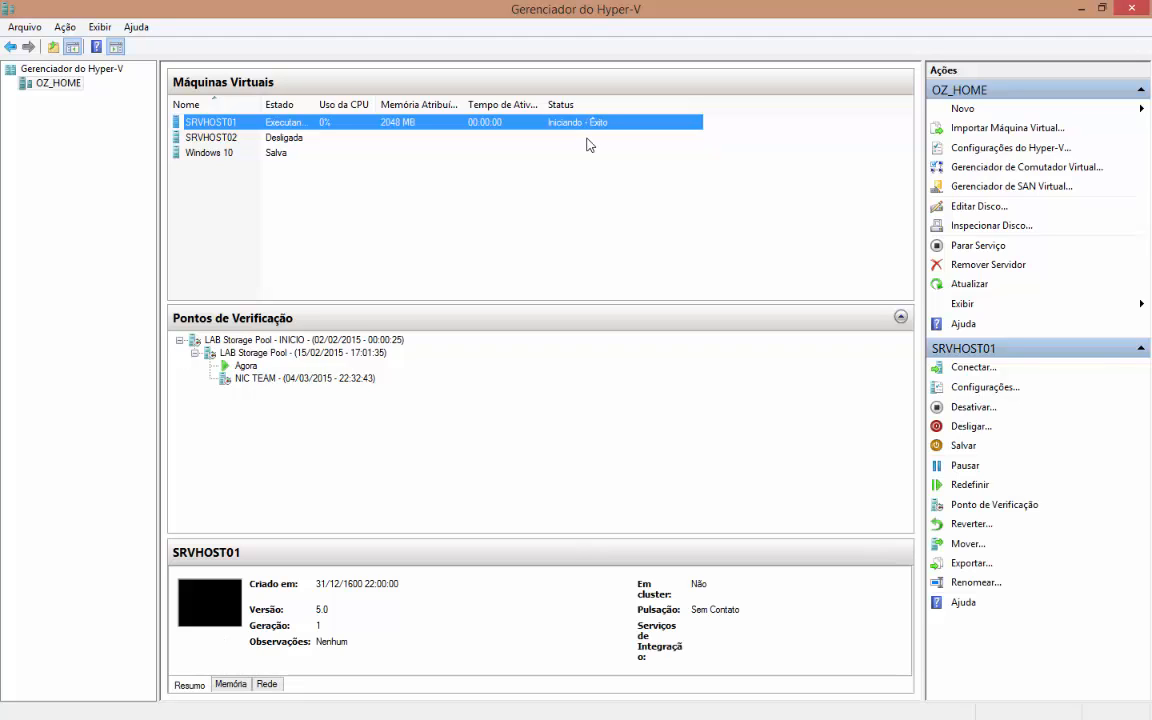
{"action": "left_click_drag", "start_coordinate": [316, 104], "coordinate": [333, 104]}
Connect to the running SRVHOST01 virtual machine and reposition its connection window.
{"action": "right_click", "coordinate": [228, 127]}
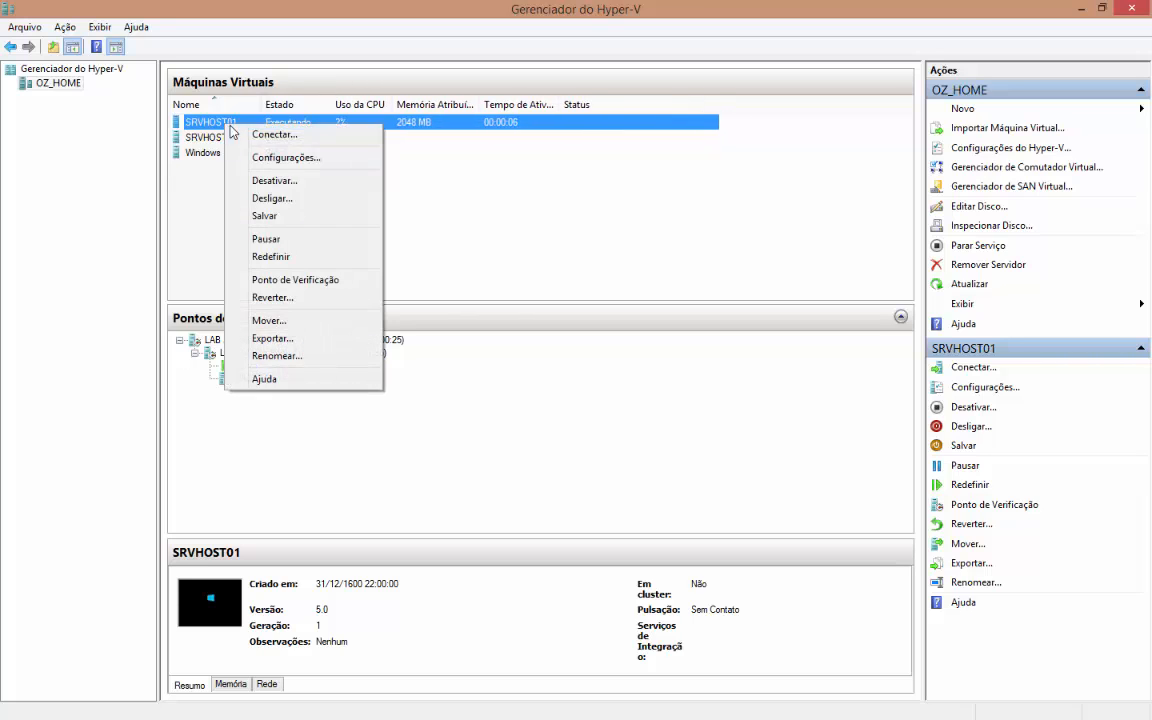
{"action": "left_click", "coordinate": [256, 134]}
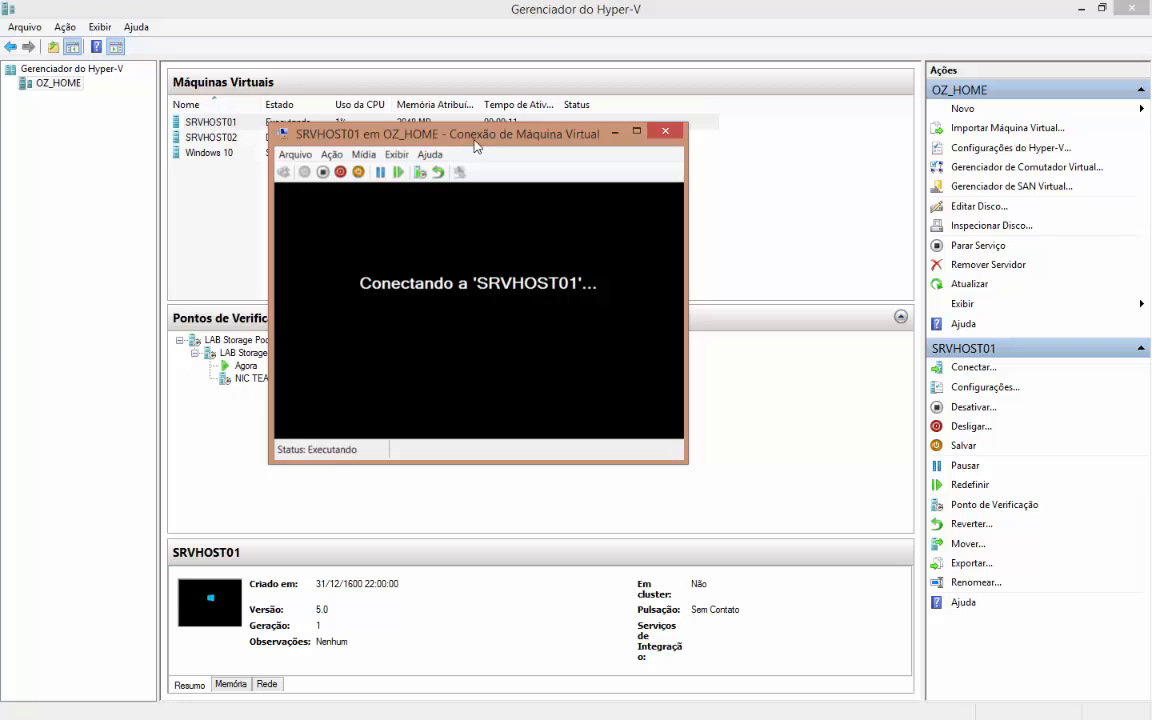
{"action": "left_click_drag", "start_coordinate": [404, 138], "coordinate": [443, 120]}
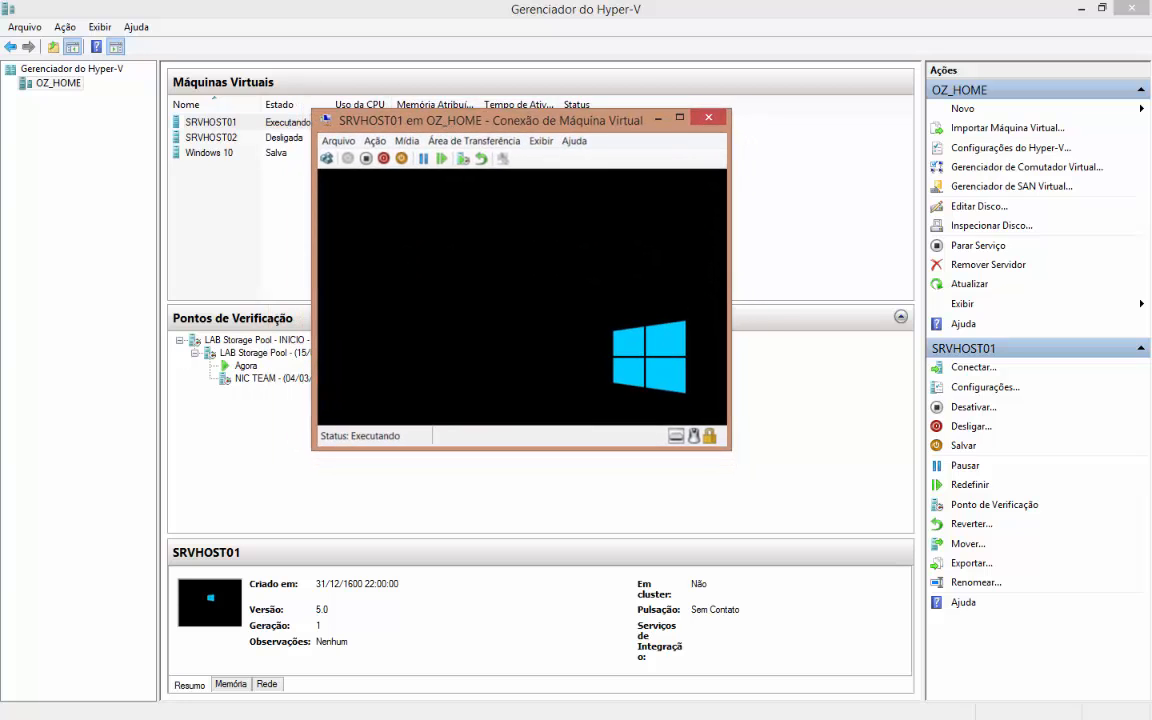
Check the view options of the SRVHOST01 connection, view the virtual machine in full screen, and restore it to a window.
{"action": "left_click", "coordinate": [541, 141]}
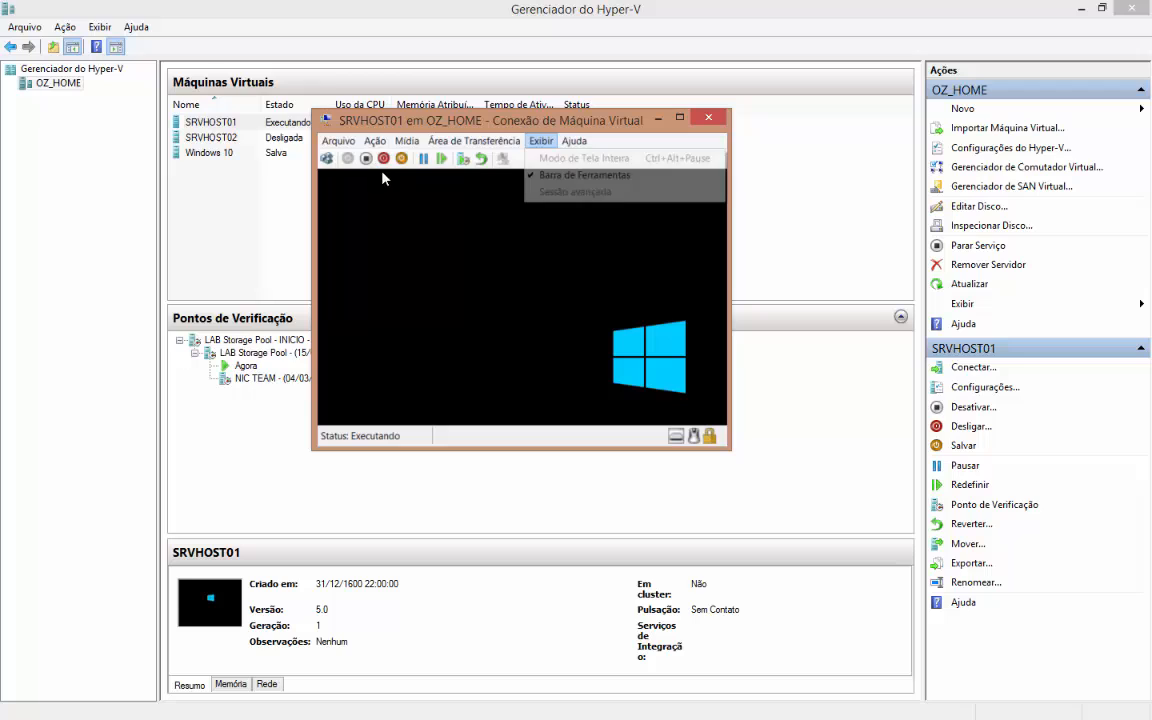
{"action": "left_click", "coordinate": [541, 141]}
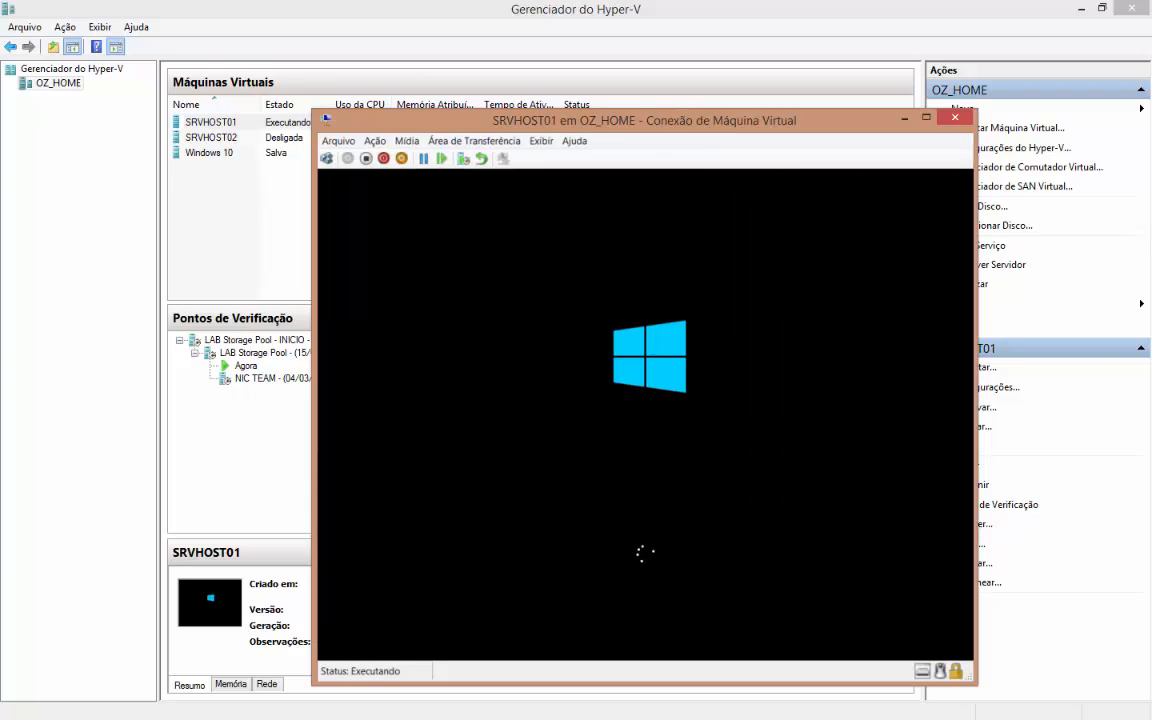
{"action": "left_click", "coordinate": [541, 141]}
{"action": "key", "text": "Escape"}
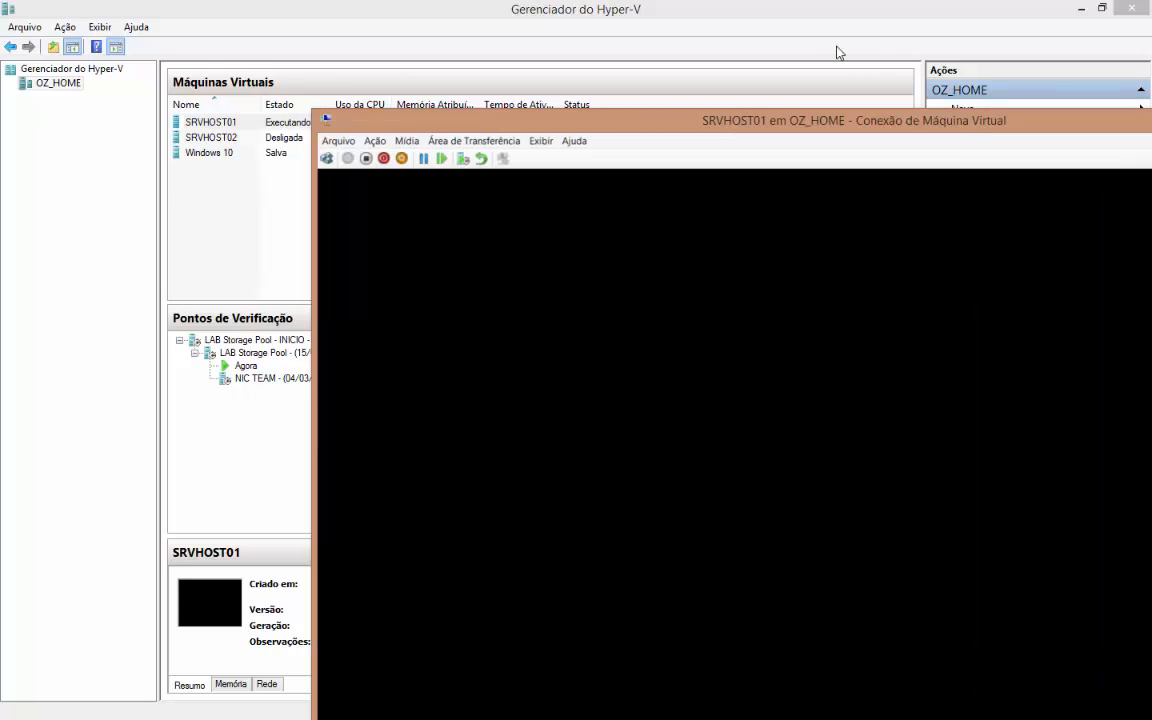
{"action": "left_click_drag", "start_coordinate": [849, 121], "coordinate": [566, 21]}
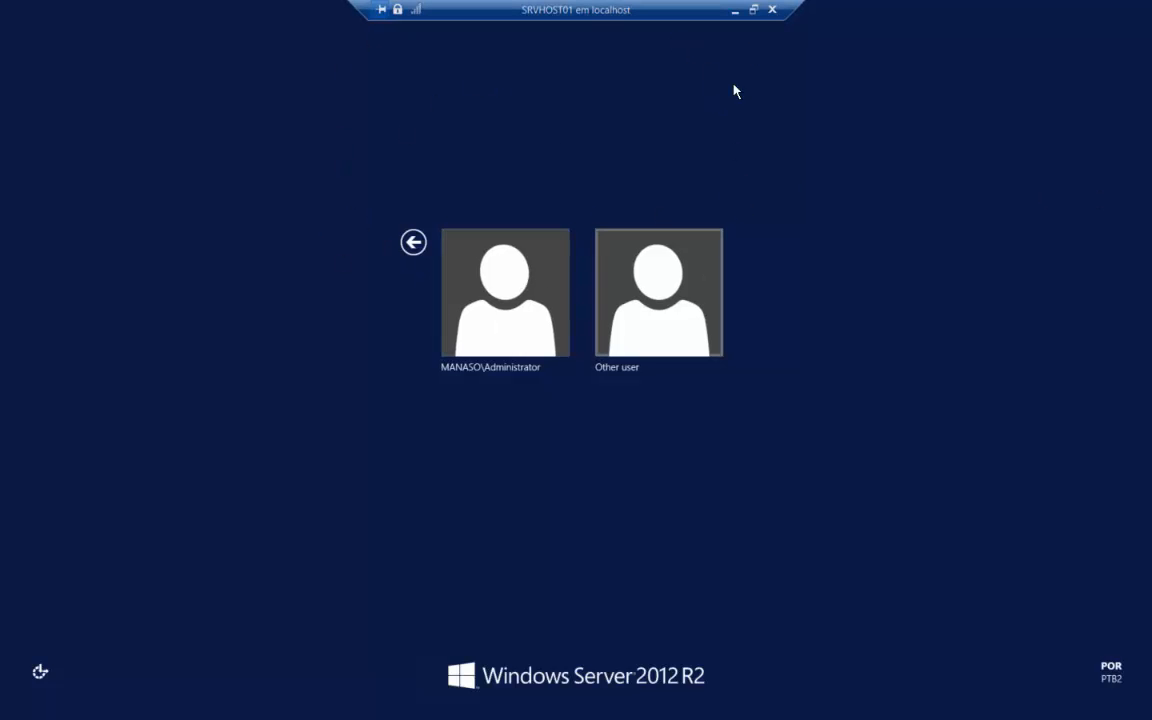
{"action": "left_click", "coordinate": [753, 10]}
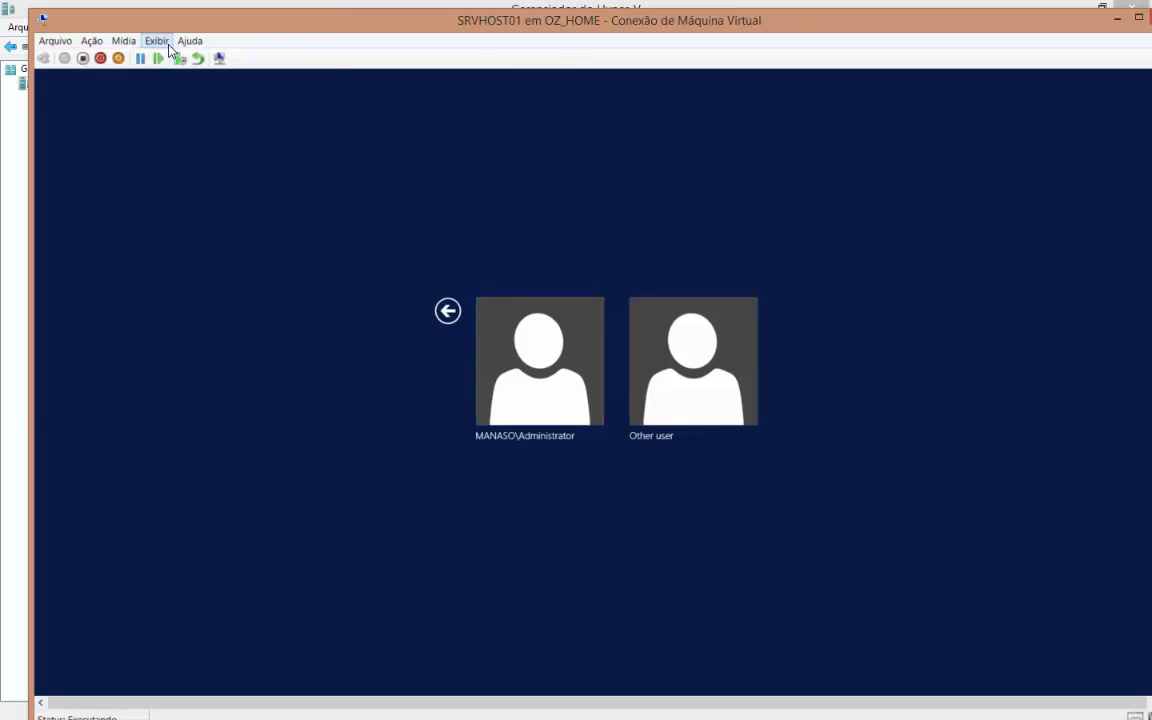
Turn off the enhanced session of the SRVHOST01 connection and send Ctrl+Alt+Delete to the virtual machine.
{"action": "left_click", "coordinate": [156, 40]}
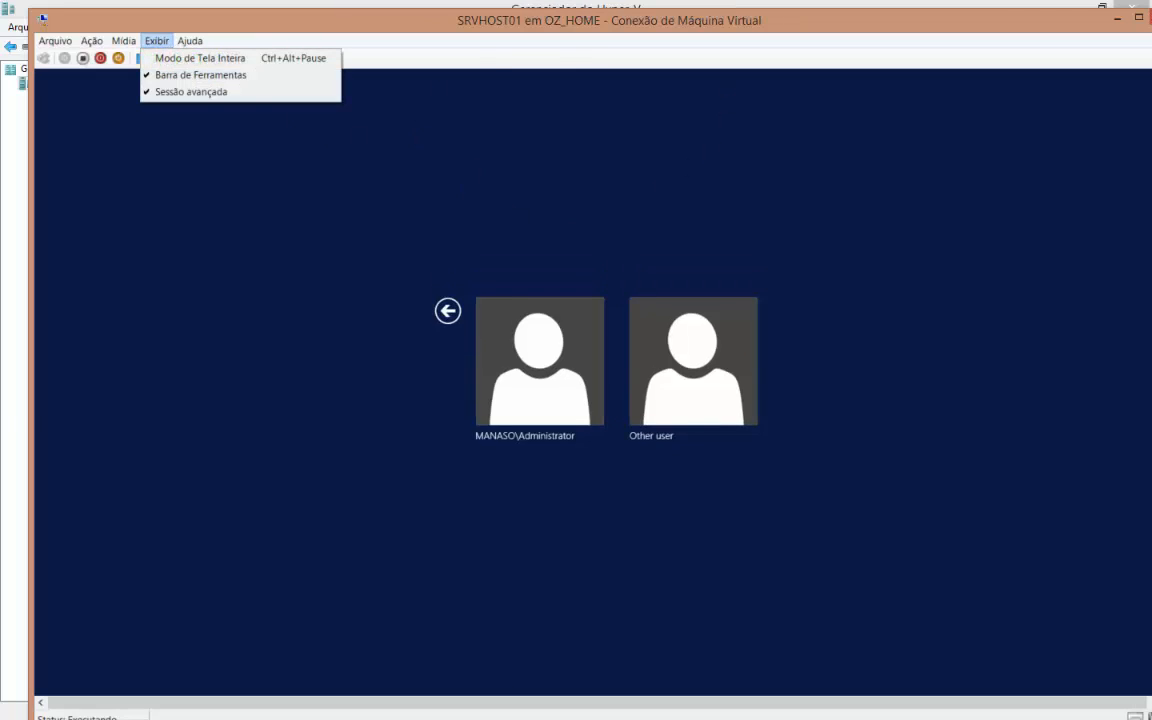
{"action": "left_click", "coordinate": [200, 94]}
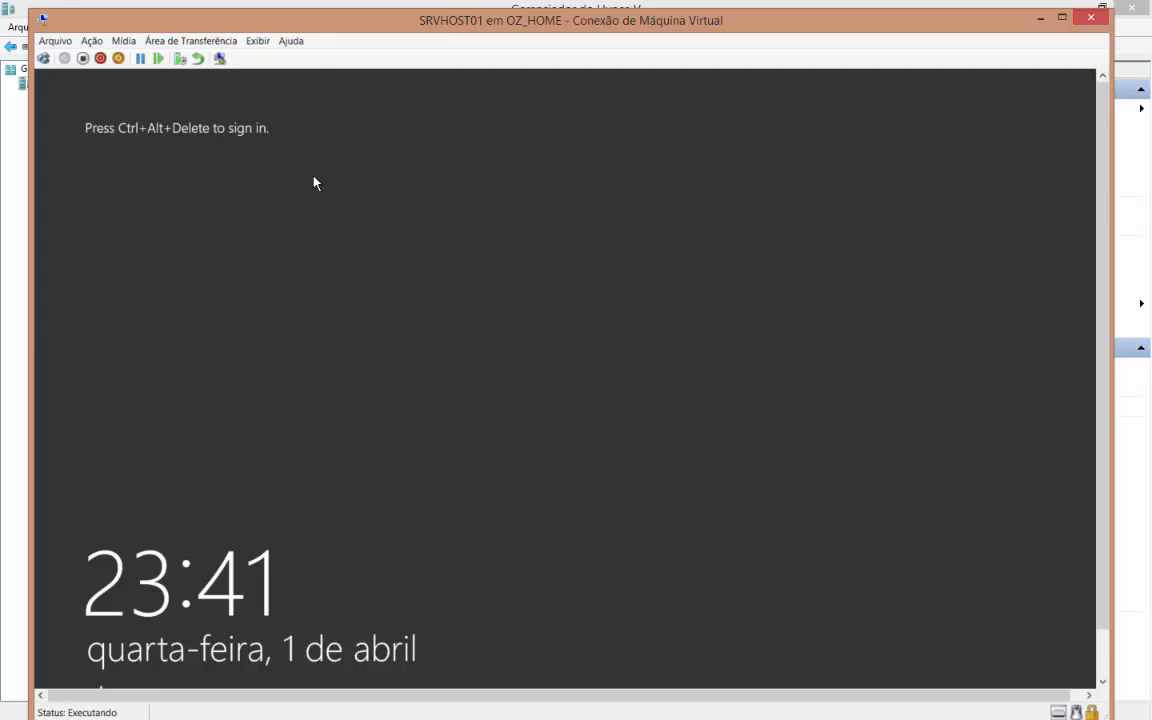
{"action": "left_click_drag", "start_coordinate": [495, 33], "coordinate": [493, 26]}
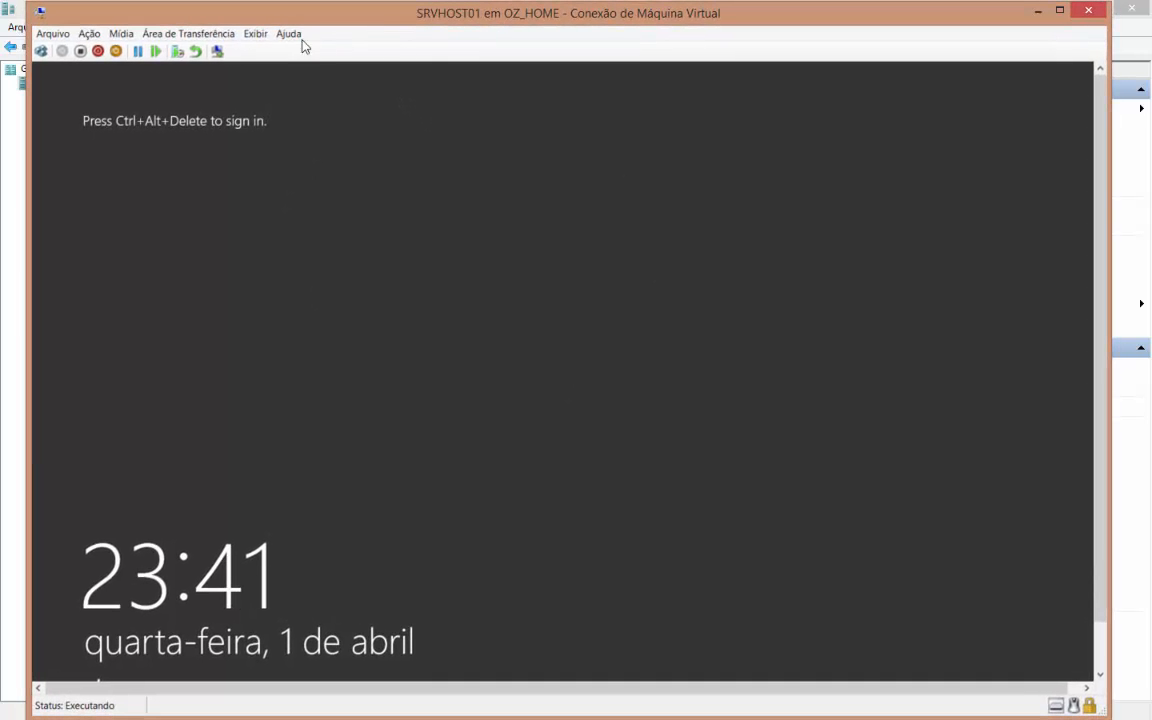
{"action": "left_click", "coordinate": [255, 33]}
{"action": "left_click", "coordinate": [255, 33]}
{"action": "left_click", "coordinate": [41, 51]}
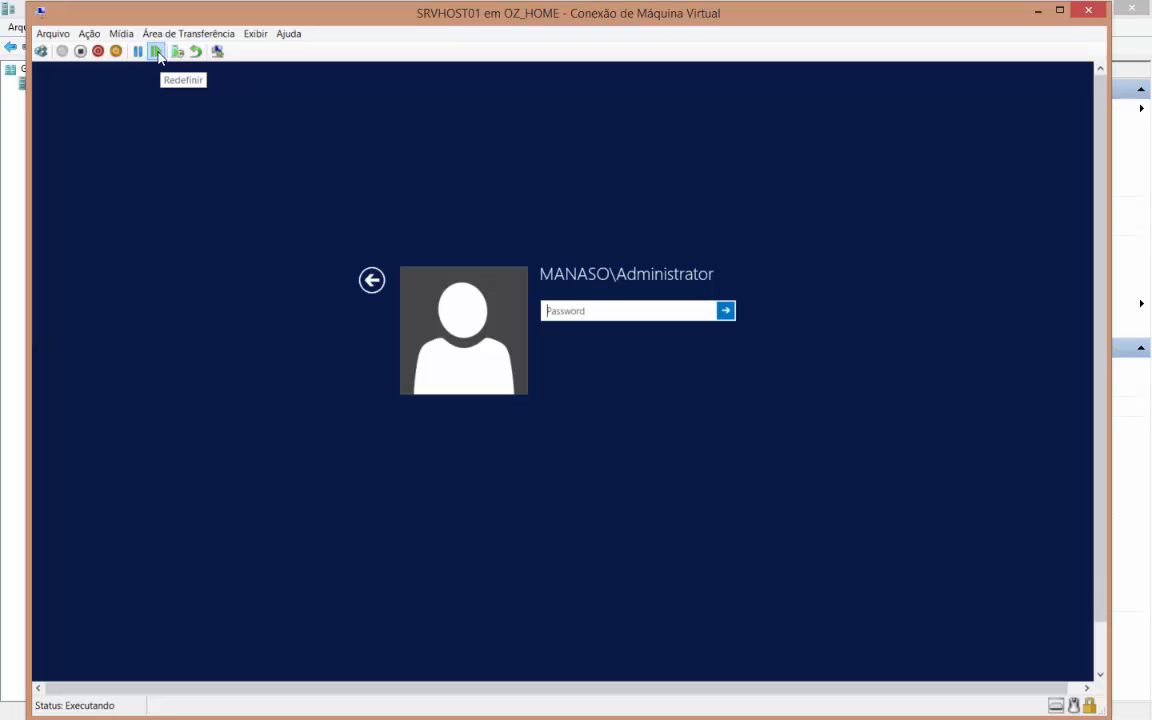
Review the clipboard, media, action and file commands of the SRVHOST01 connection, and close its window.
{"action": "left_click", "coordinate": [210, 34]}
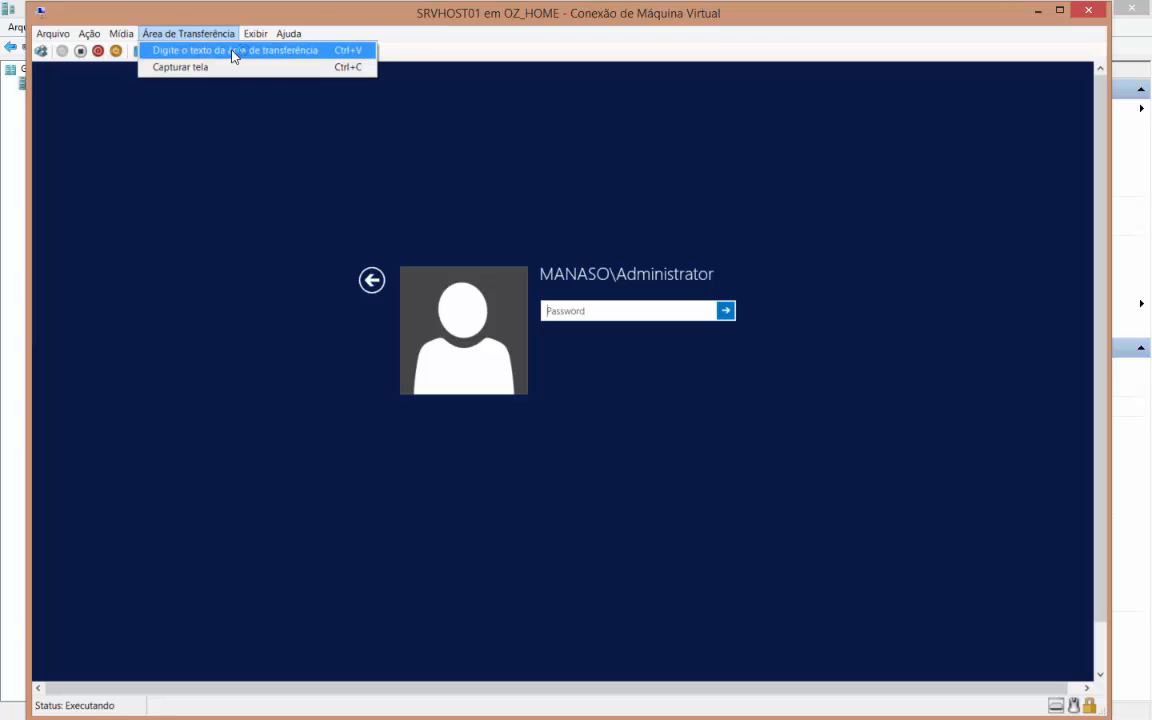
{"action": "left_click", "coordinate": [188, 34]}
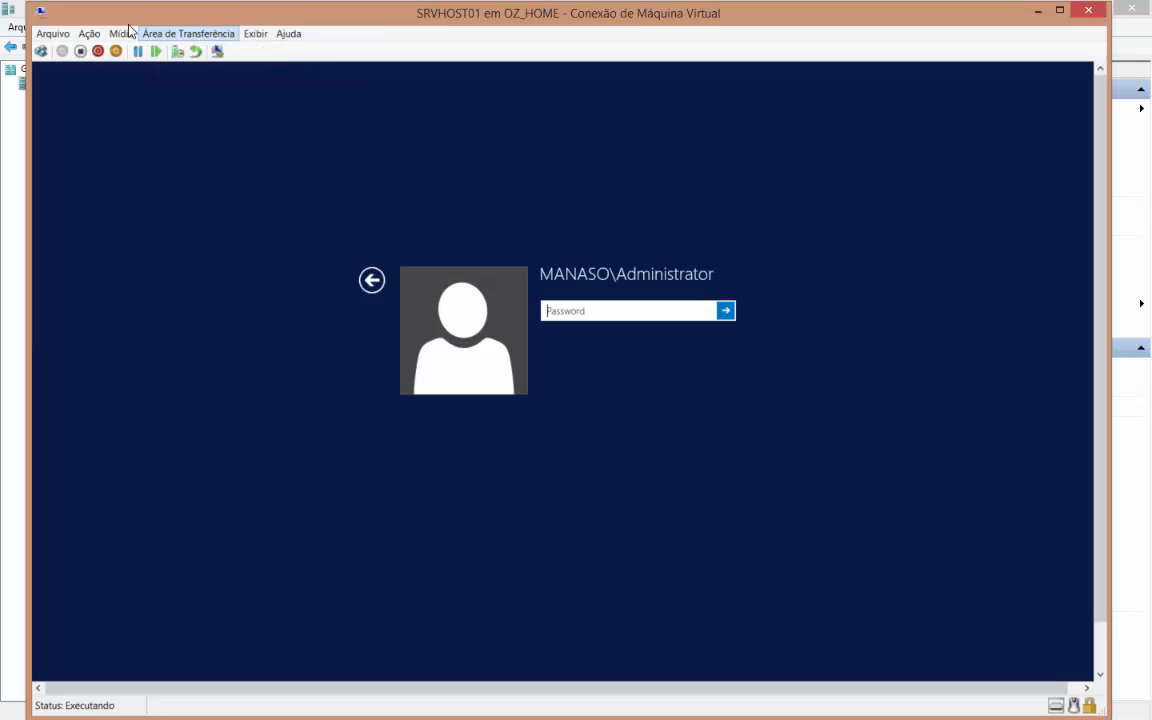
{"action": "left_click", "coordinate": [121, 33]}
{"action": "mouse_move", "coordinate": [213, 59]}
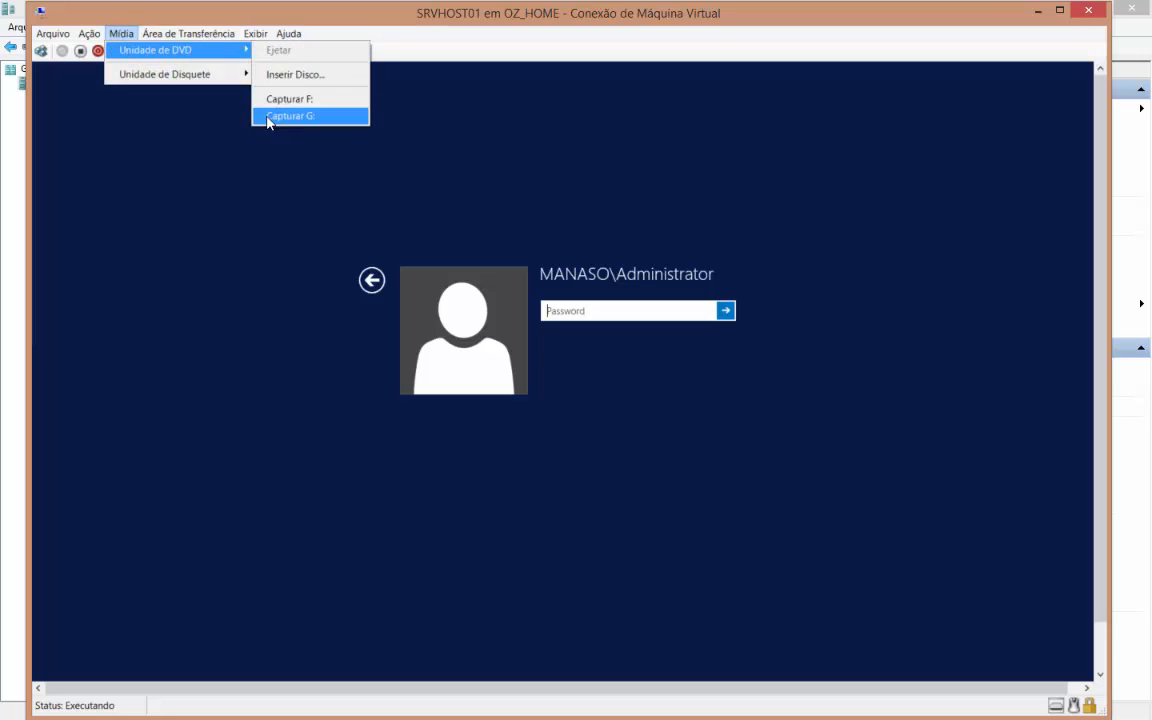
{"action": "left_click", "coordinate": [89, 33]}
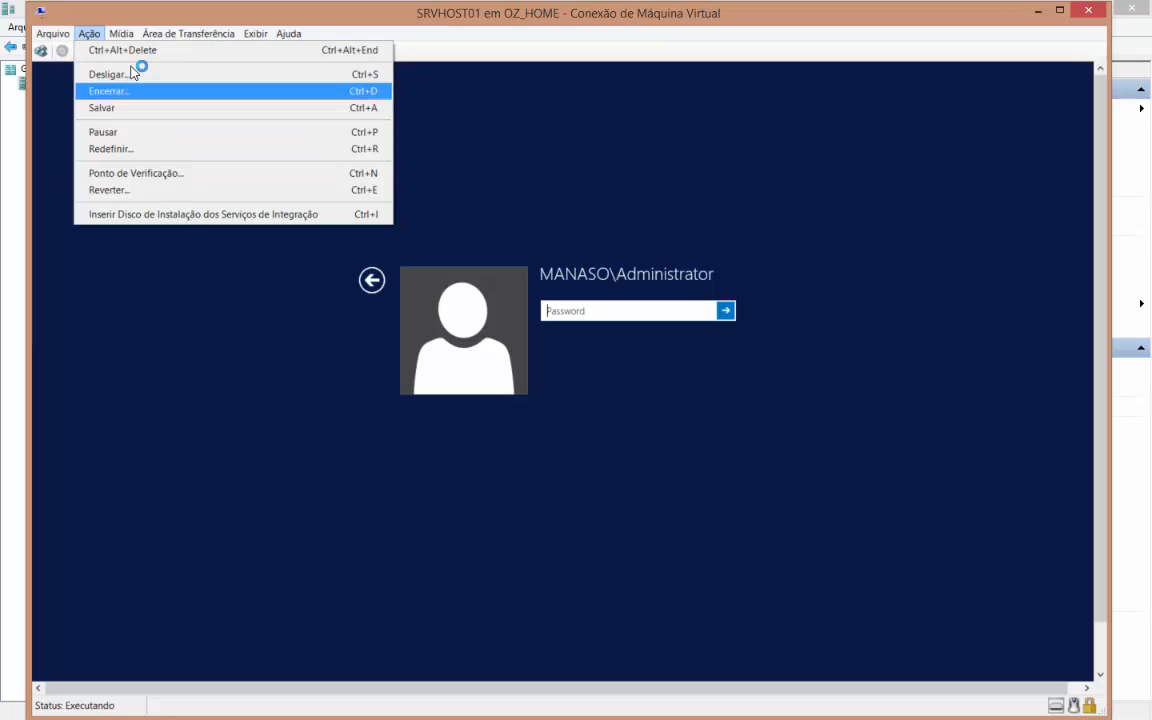
{"action": "mouse_move", "coordinate": [52, 33]}
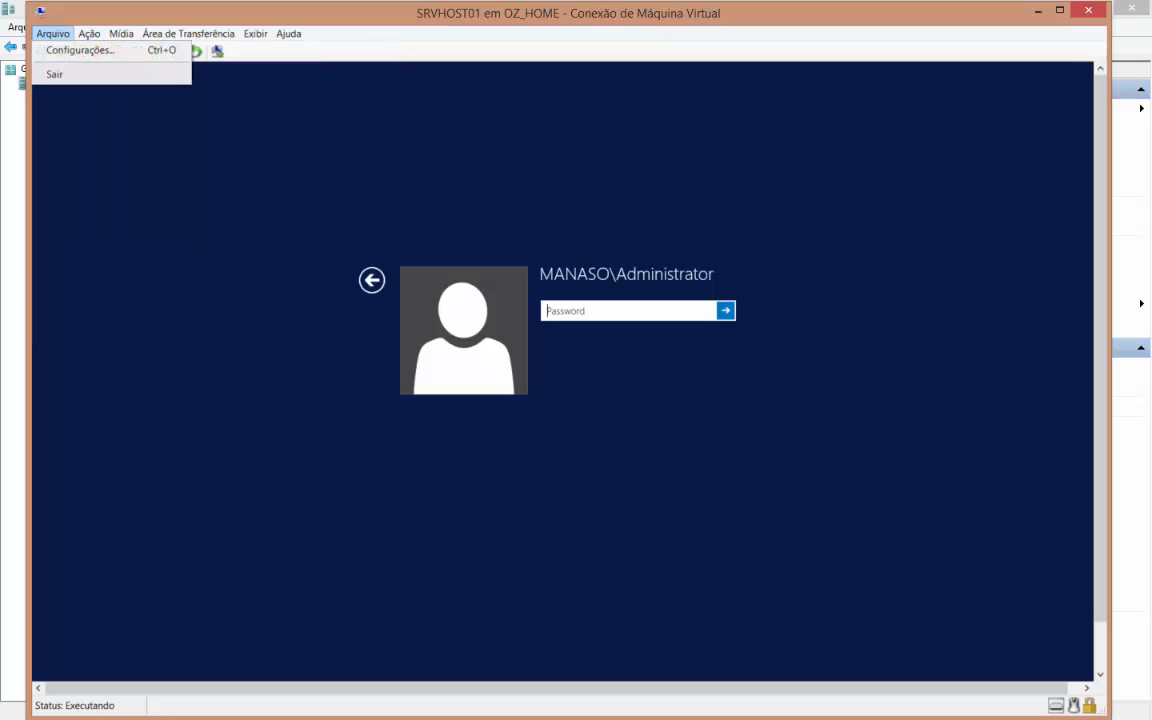
{"action": "left_click", "coordinate": [54, 34]}
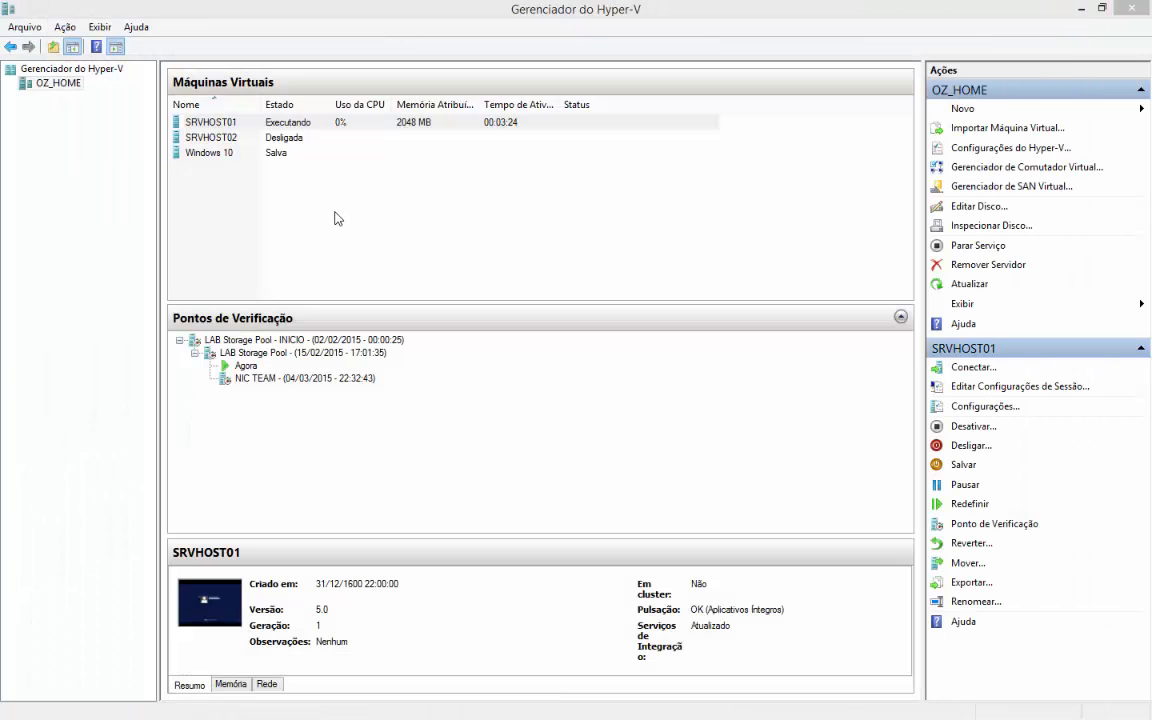
Review the management actions available for the running SRVHOST01 virtual machine.
{"action": "left_click", "coordinate": [300, 168]}
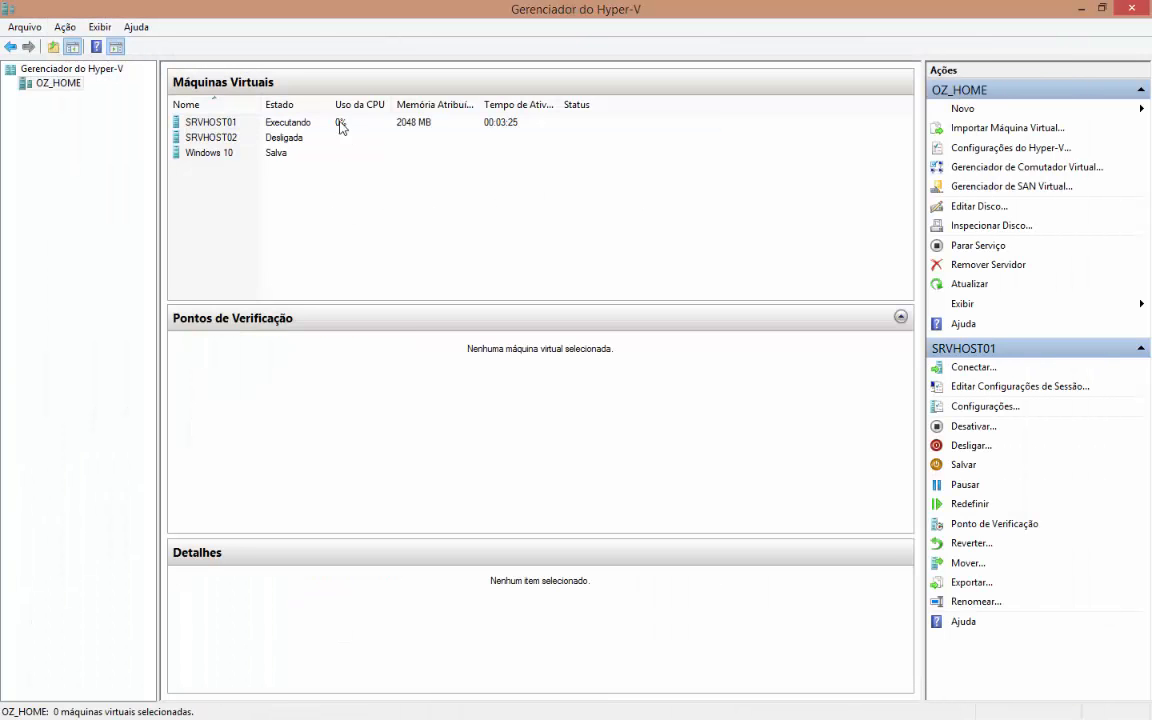
{"action": "left_click", "coordinate": [305, 122]}
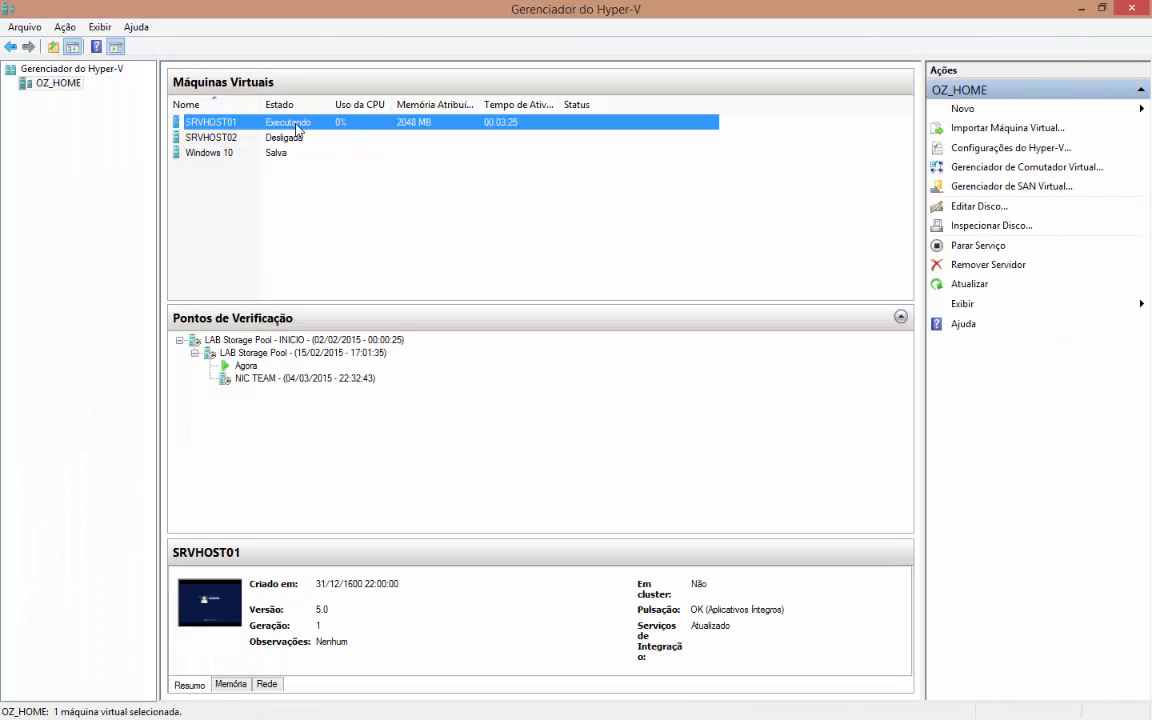
{"action": "right_click", "coordinate": [240, 124]}
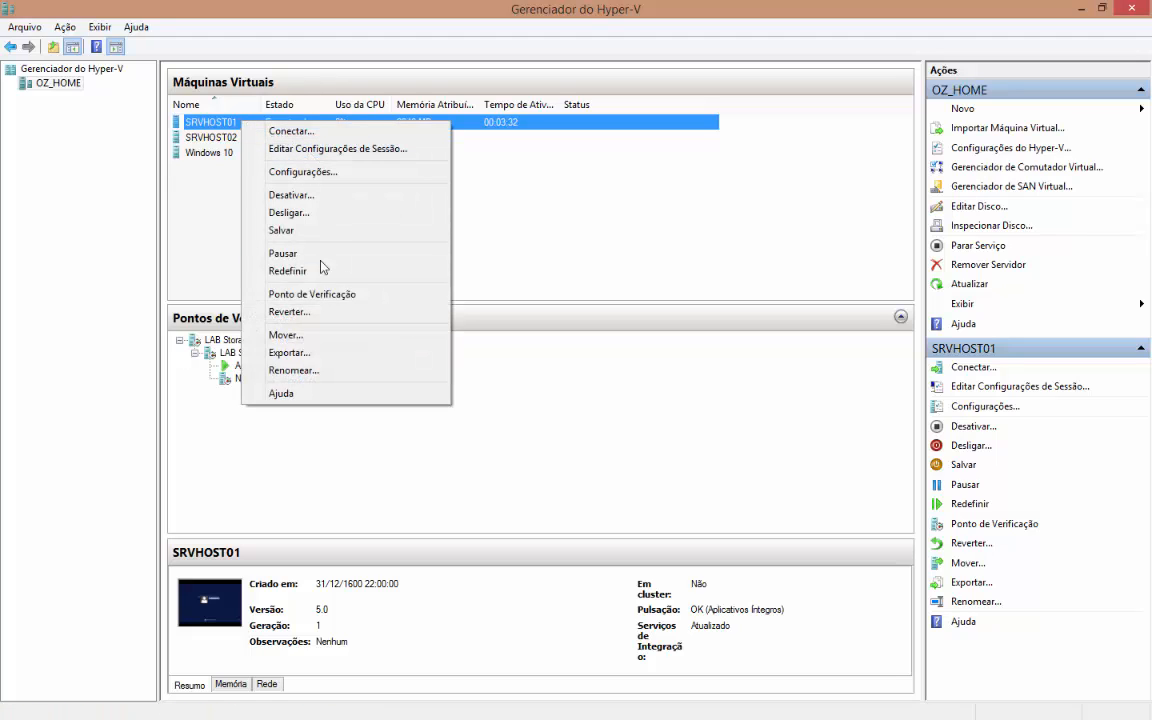
{"action": "left_click", "coordinate": [491, 260]}
Create a checkpoint of the running SRVHOST01 virtual machine.
{"action": "left_click", "coordinate": [211, 122]}
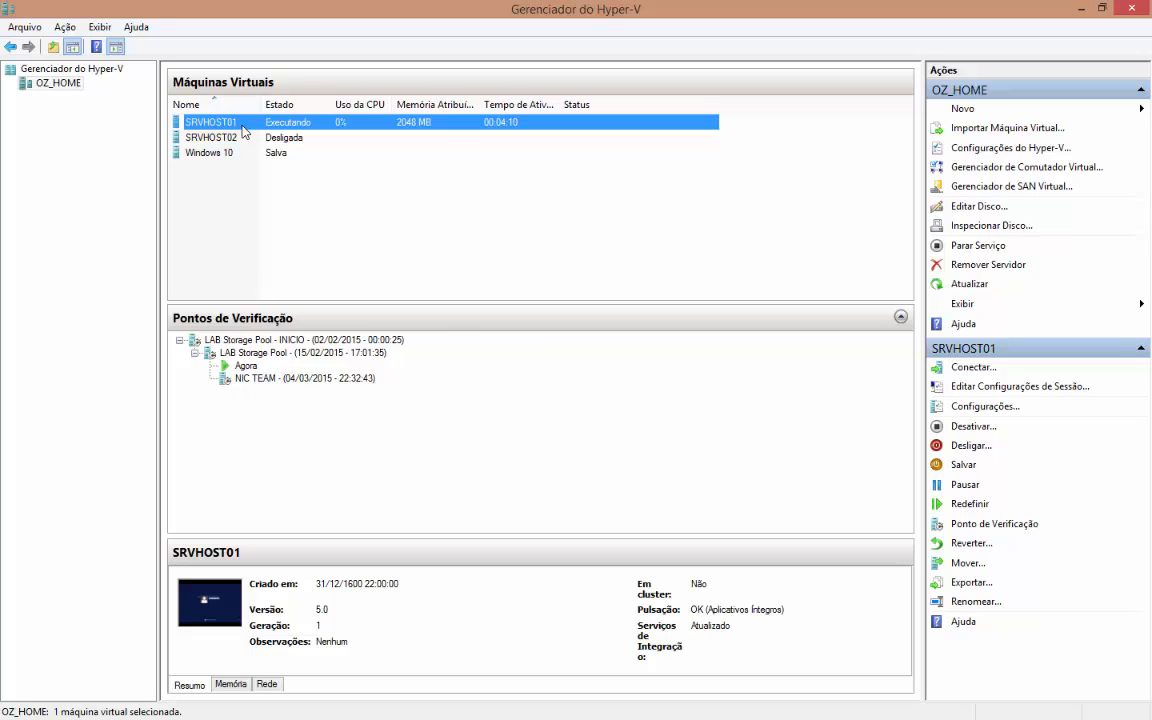
{"action": "right_click", "coordinate": [242, 126]}
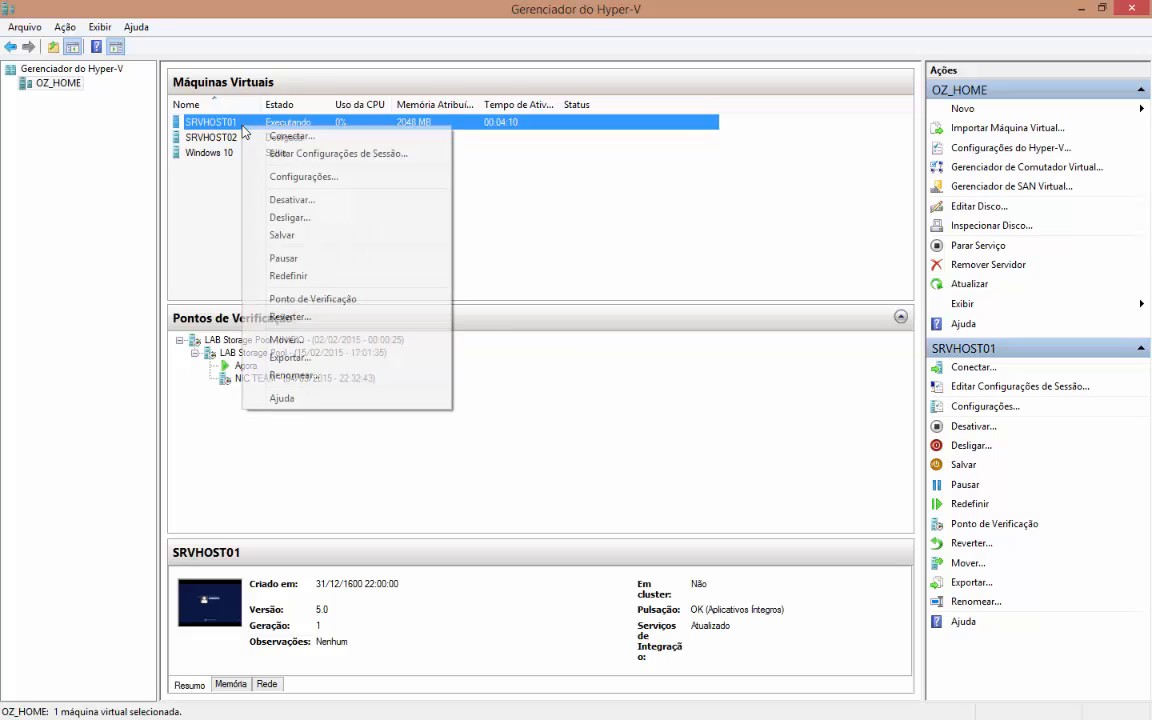
{"action": "left_click", "coordinate": [300, 299]}
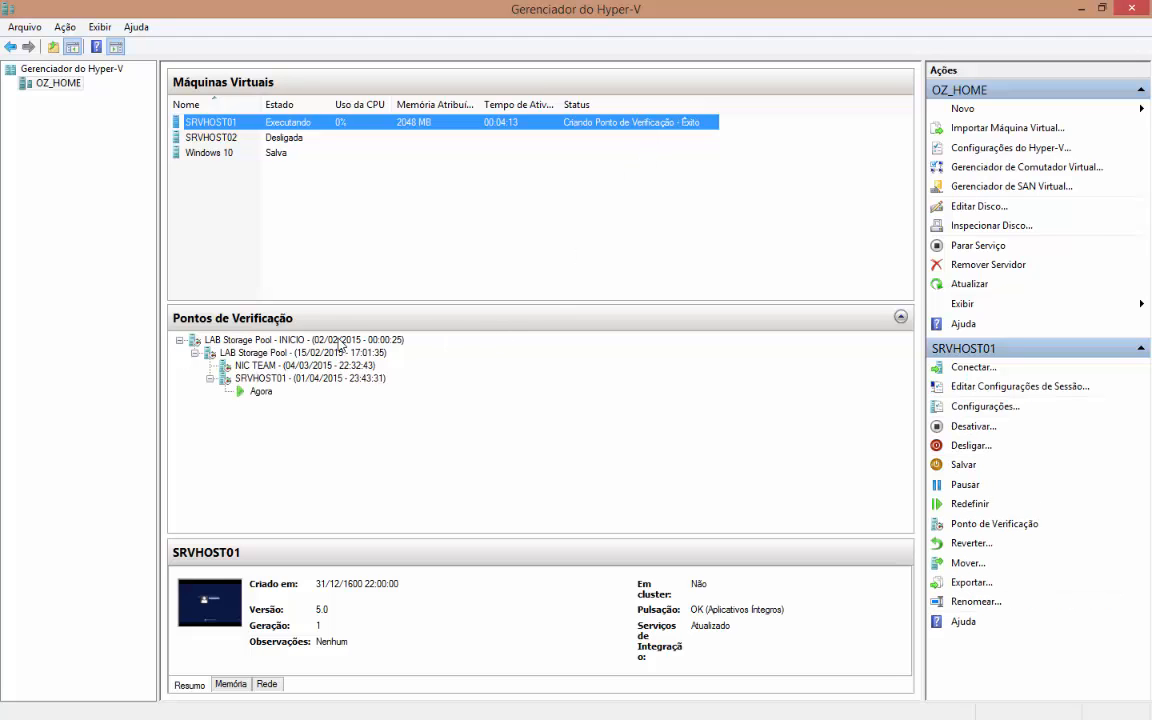
Rename the new SRVHOST01 checkpoint by replacing the machine name with "Antes Atuaização-" and keeping the date and time.
{"action": "left_click", "coordinate": [296, 382]}
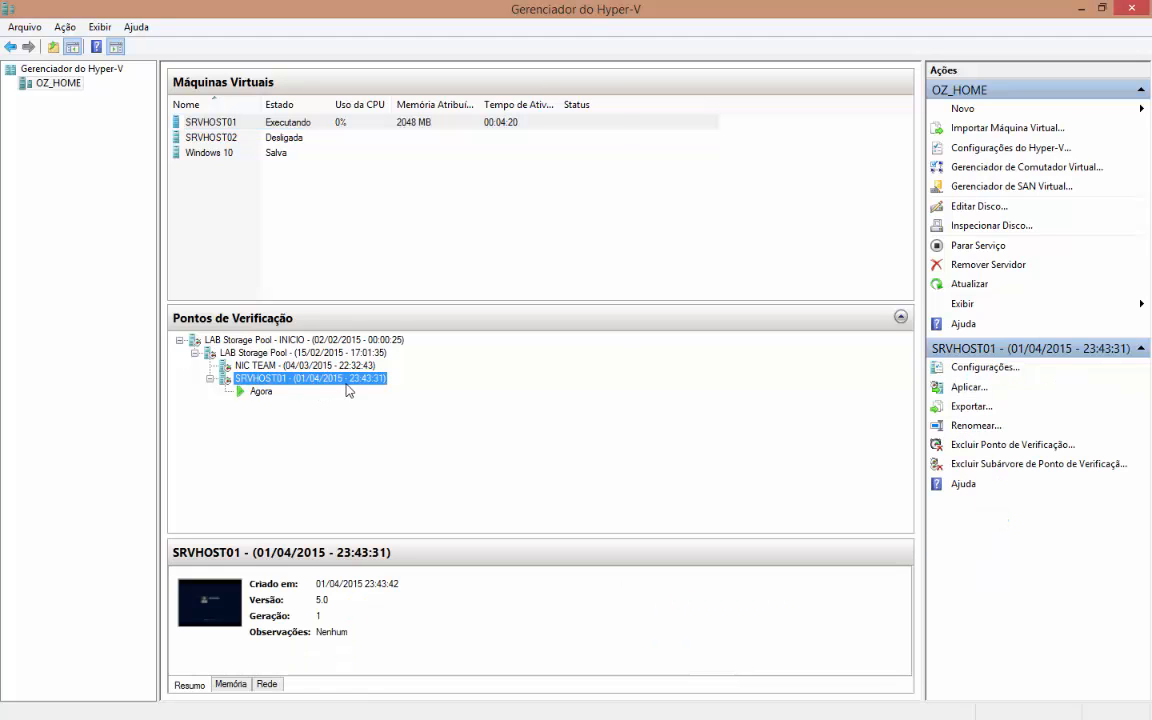
{"action": "right_click", "coordinate": [290, 380]}
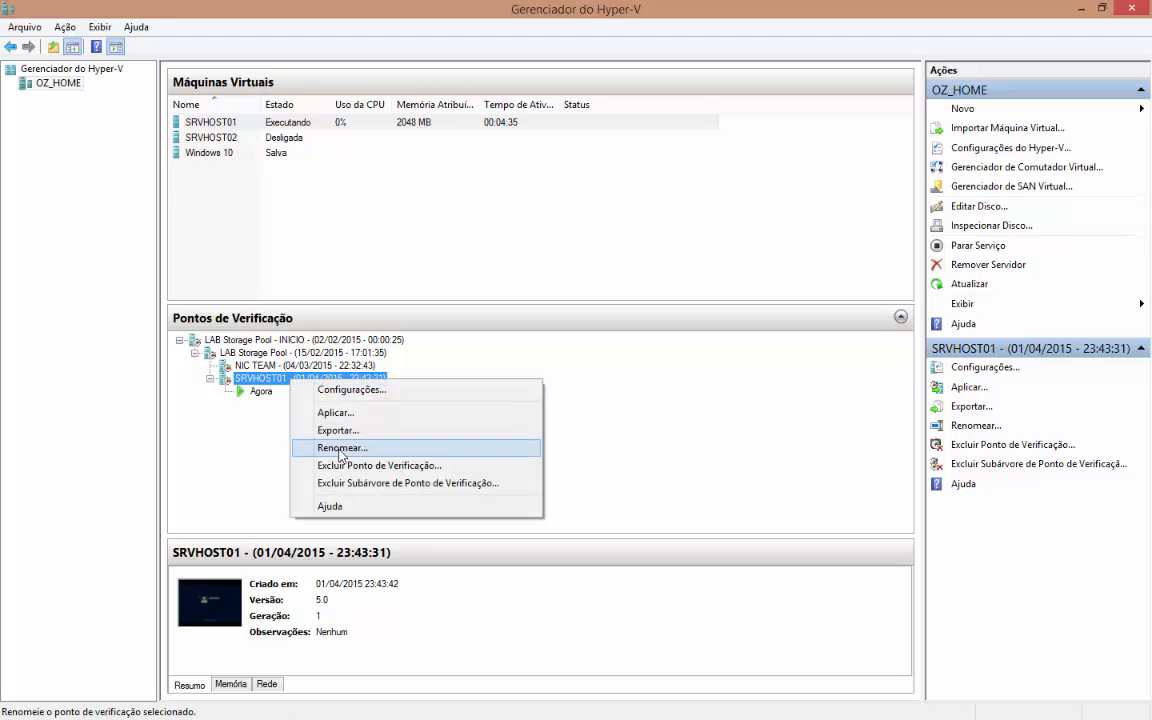
{"action": "left_click", "coordinate": [334, 447]}
{"action": "left_click", "coordinate": [290, 381]}
{"action": "left_click_drag", "start_coordinate": [290, 383], "coordinate": [196, 388]}
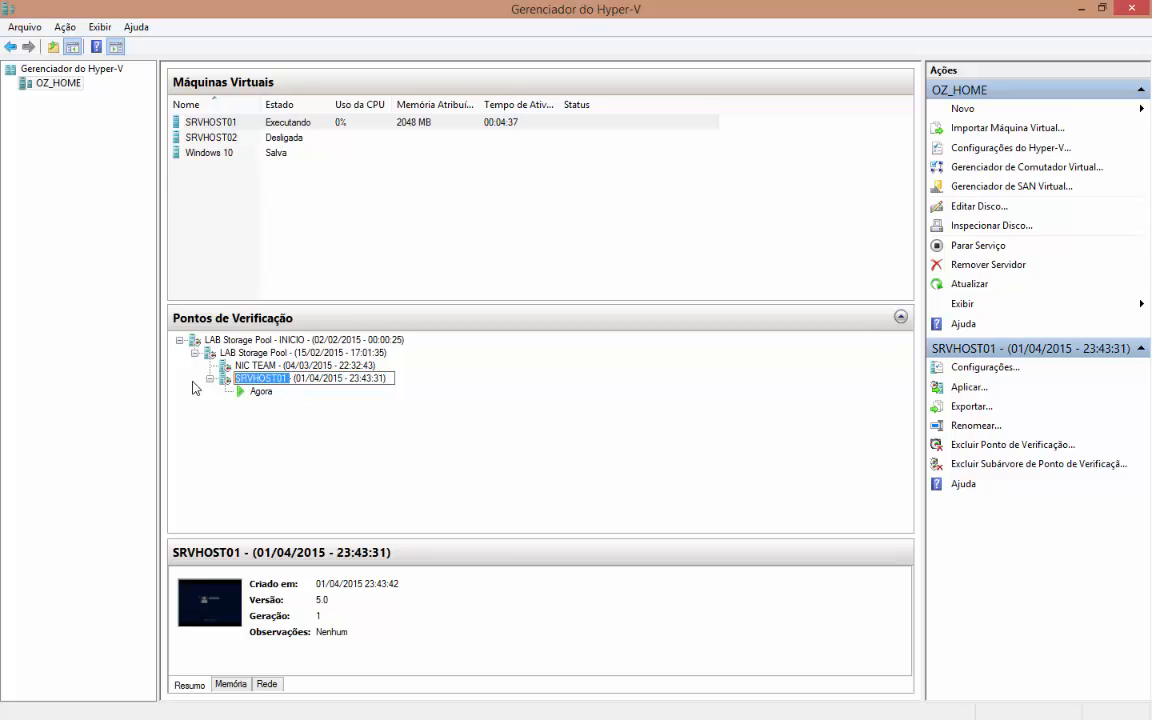
{"action": "type", "text": "Antes At"}
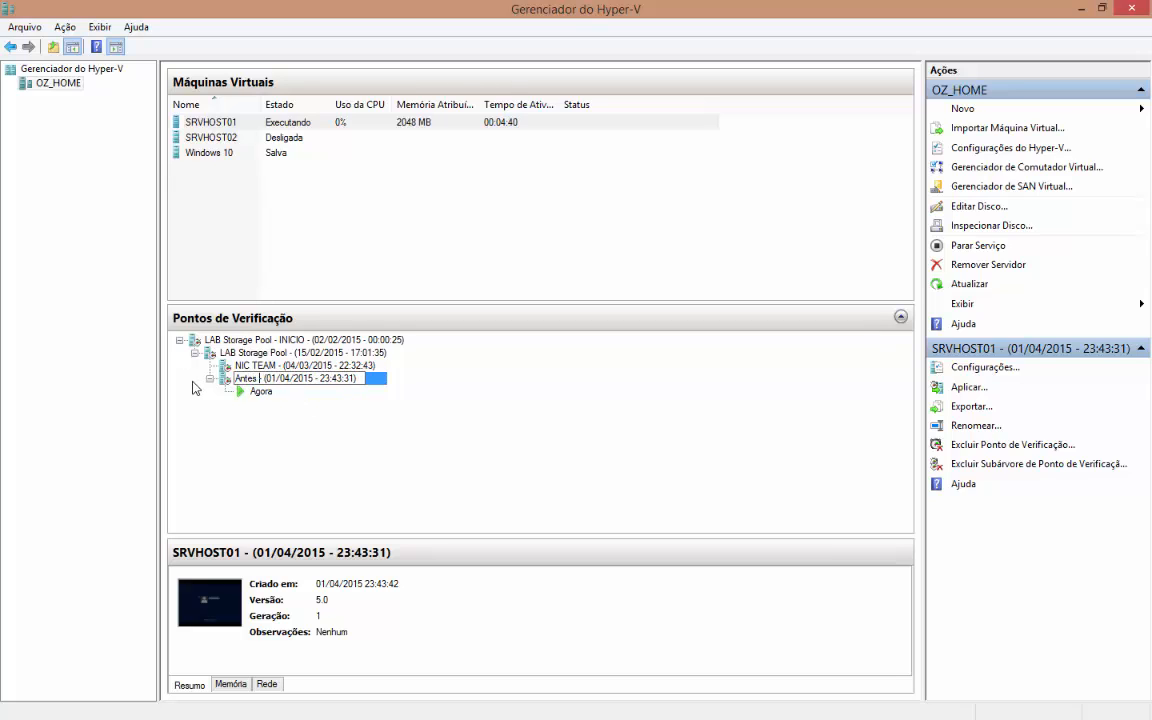
{"action": "type", "text": "uaização-"}
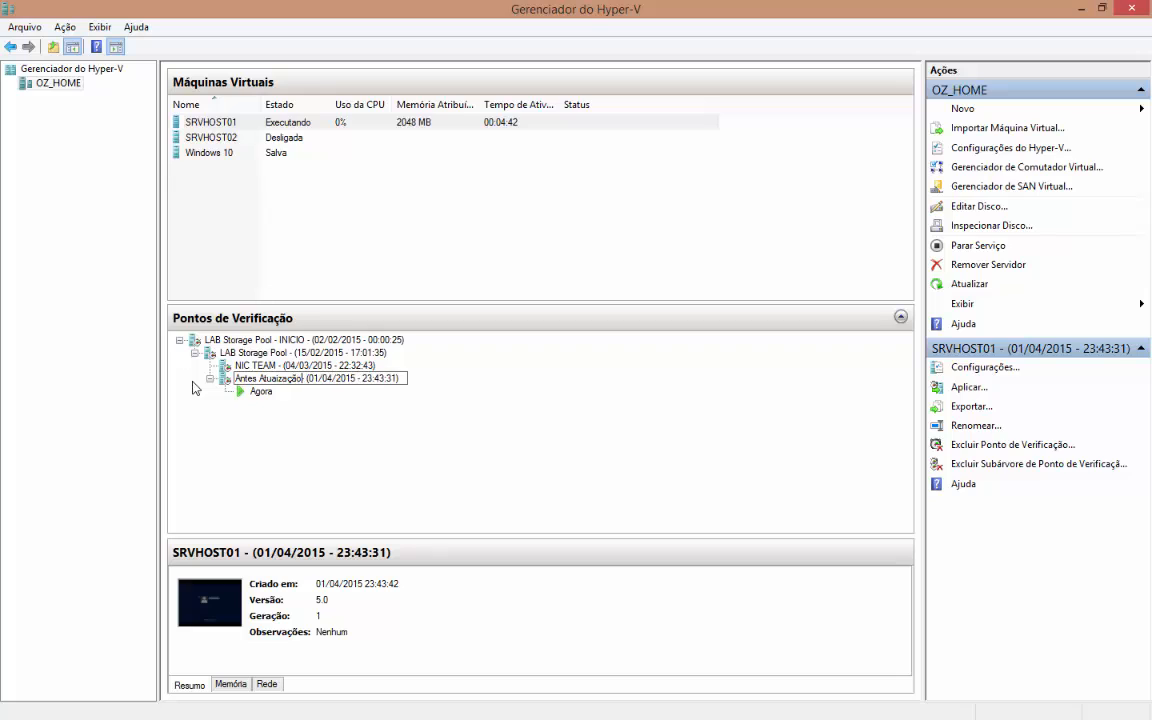
{"action": "key", "text": "Return"}
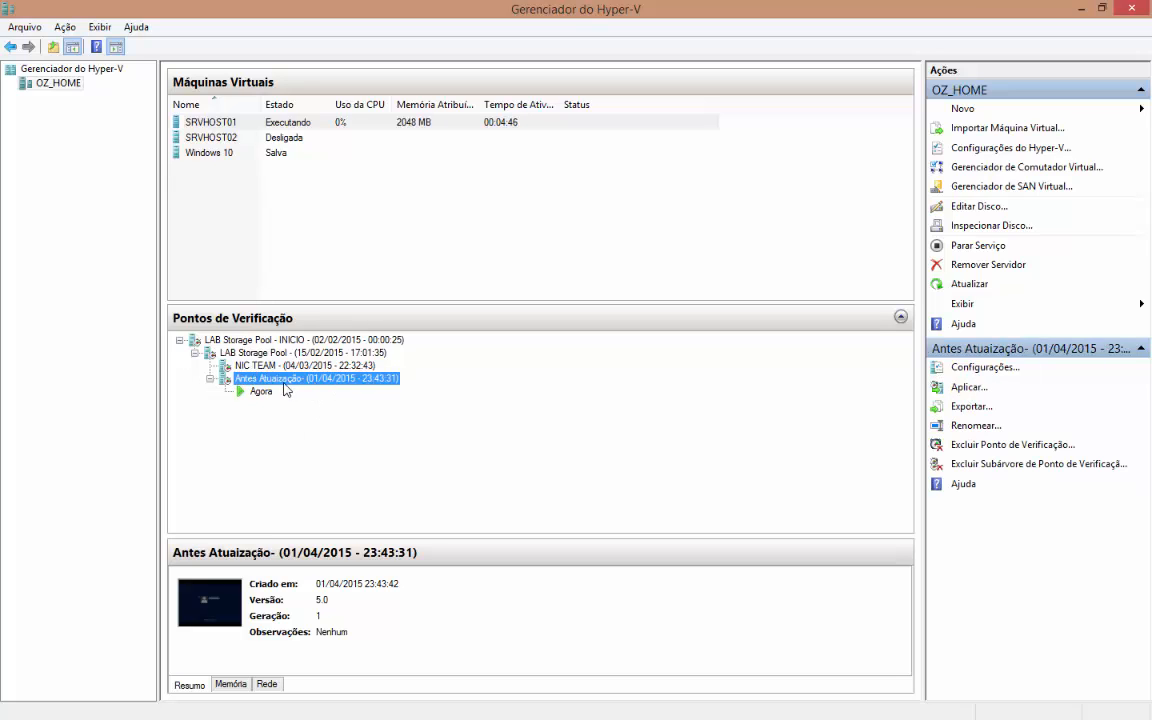
Apply the "Antes Atuaização-" checkpoint to SRVHOST01 without creating another checkpoint first.
{"action": "right_click", "coordinate": [285, 380]}
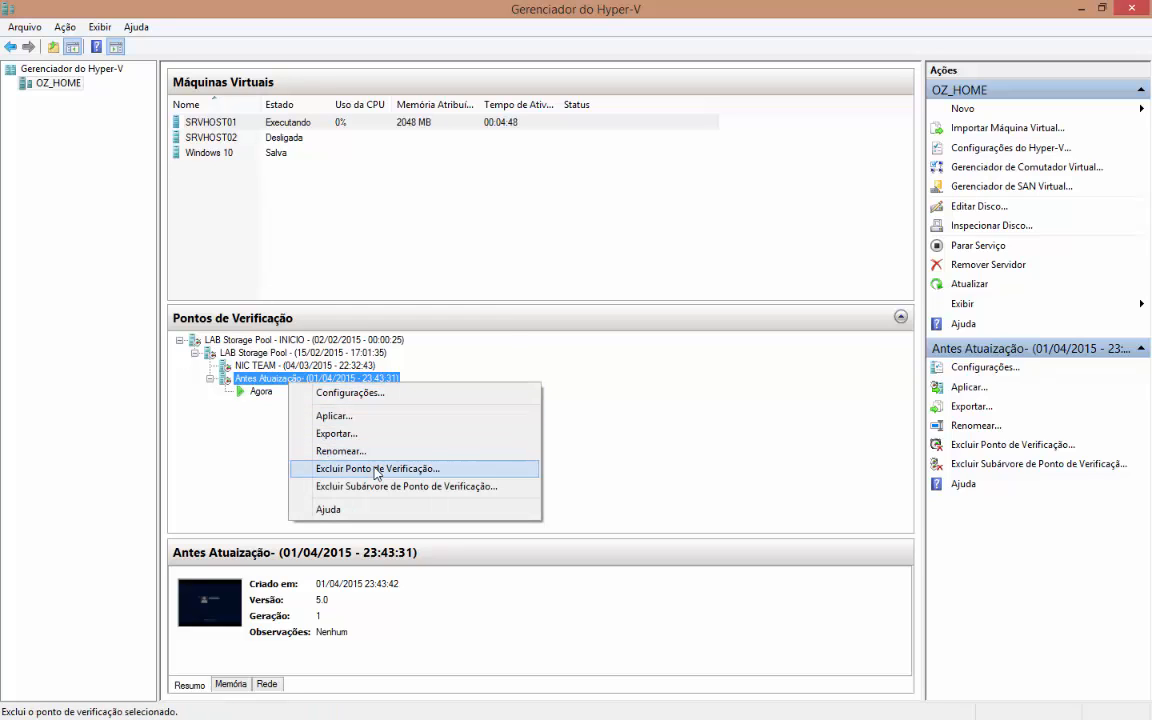
{"action": "left_click", "coordinate": [345, 415]}
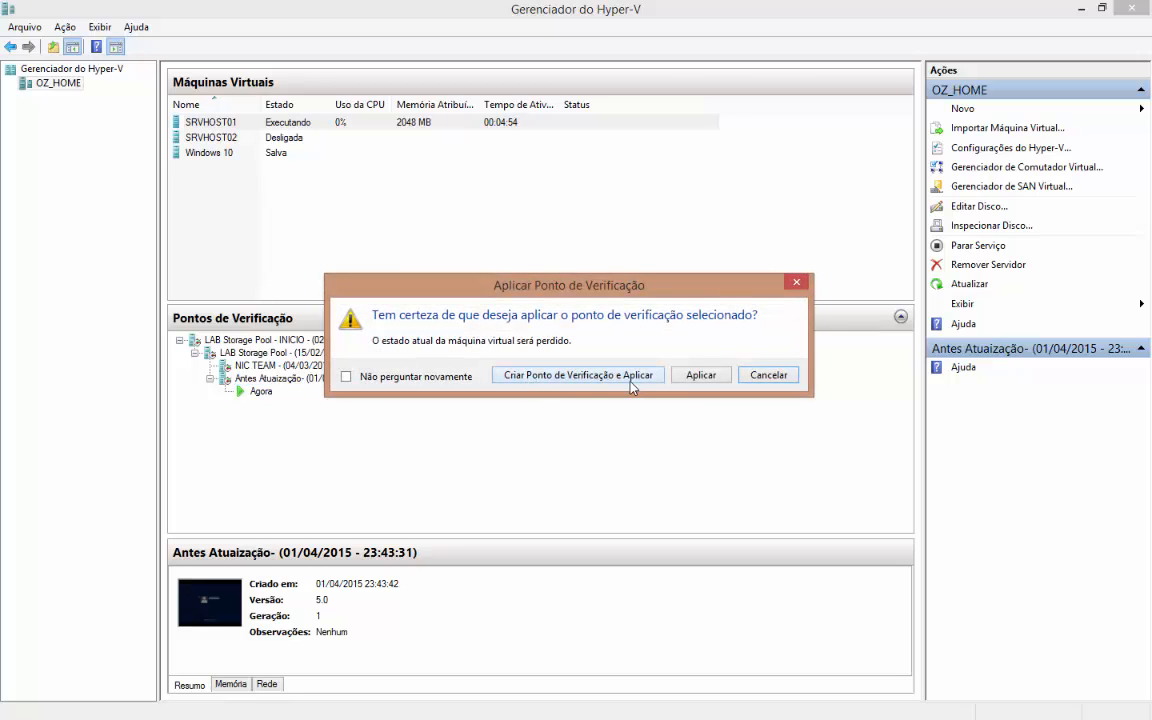
{"action": "left_click", "coordinate": [700, 376]}
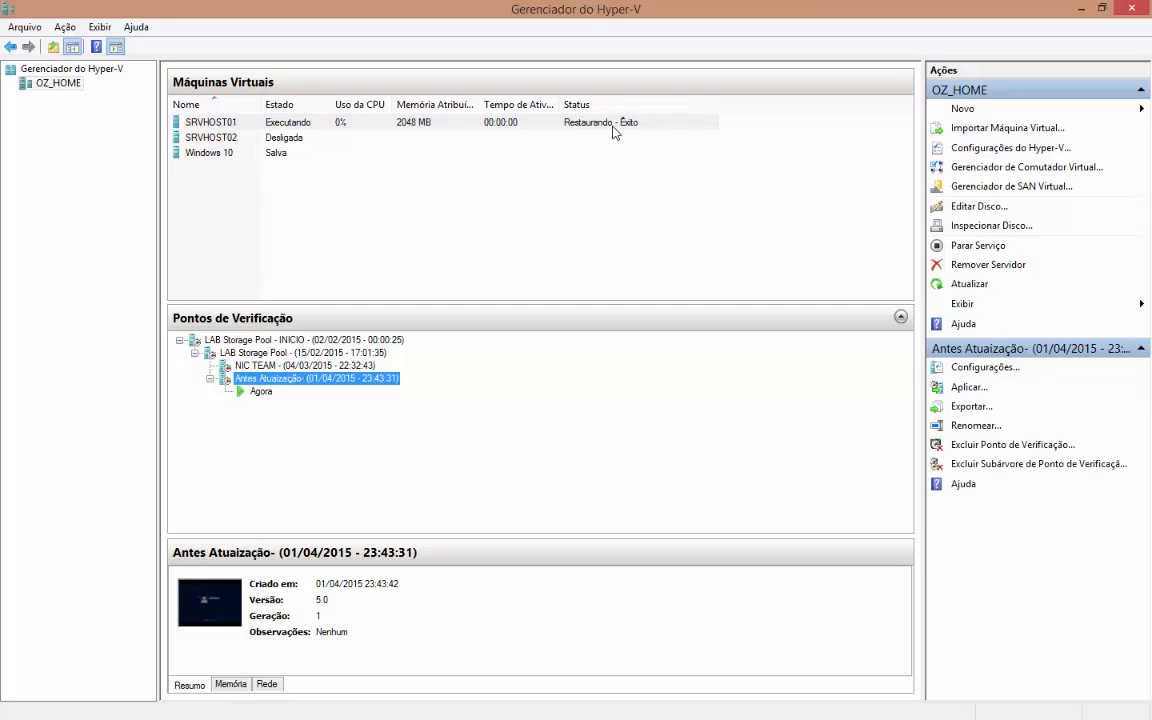
Connect to SRVHOST01 after applying its checkpoint, and restore the full-screen view to a window.
{"action": "right_click", "coordinate": [320, 126]}
{"action": "left_click", "coordinate": [355, 137]}
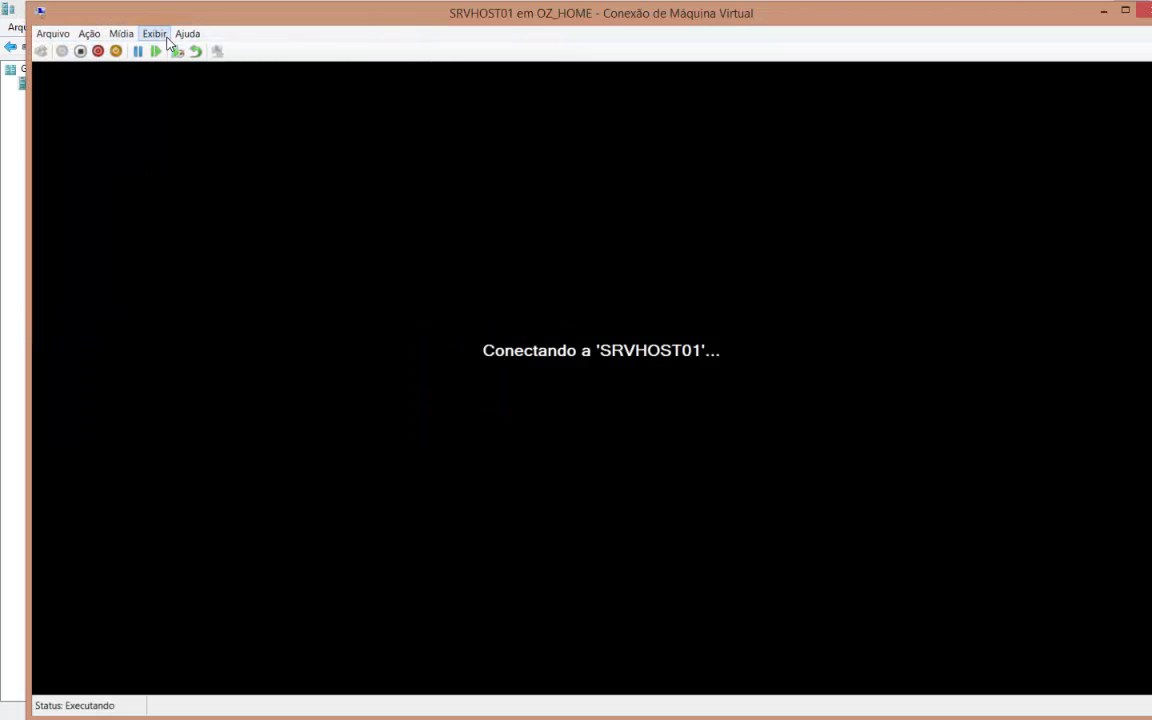
{"action": "left_click", "coordinate": [167, 41]}
{"action": "left_click", "coordinate": [155, 38]}
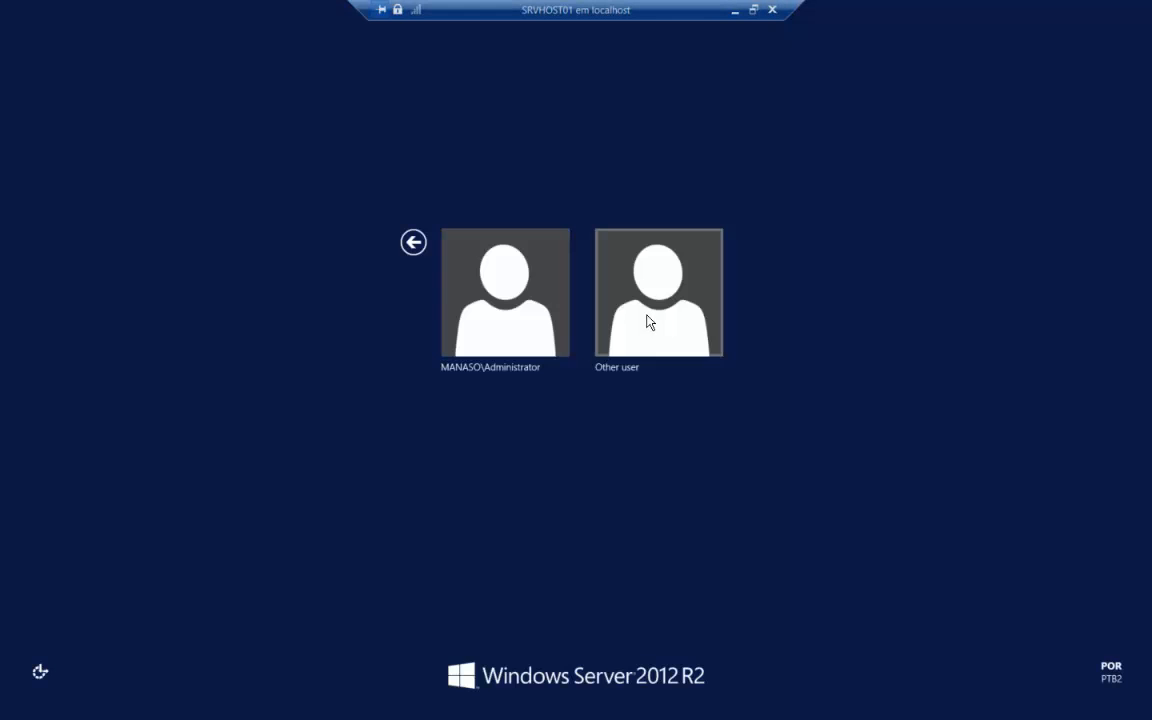
{"action": "double_click", "coordinate": [656, 14]}
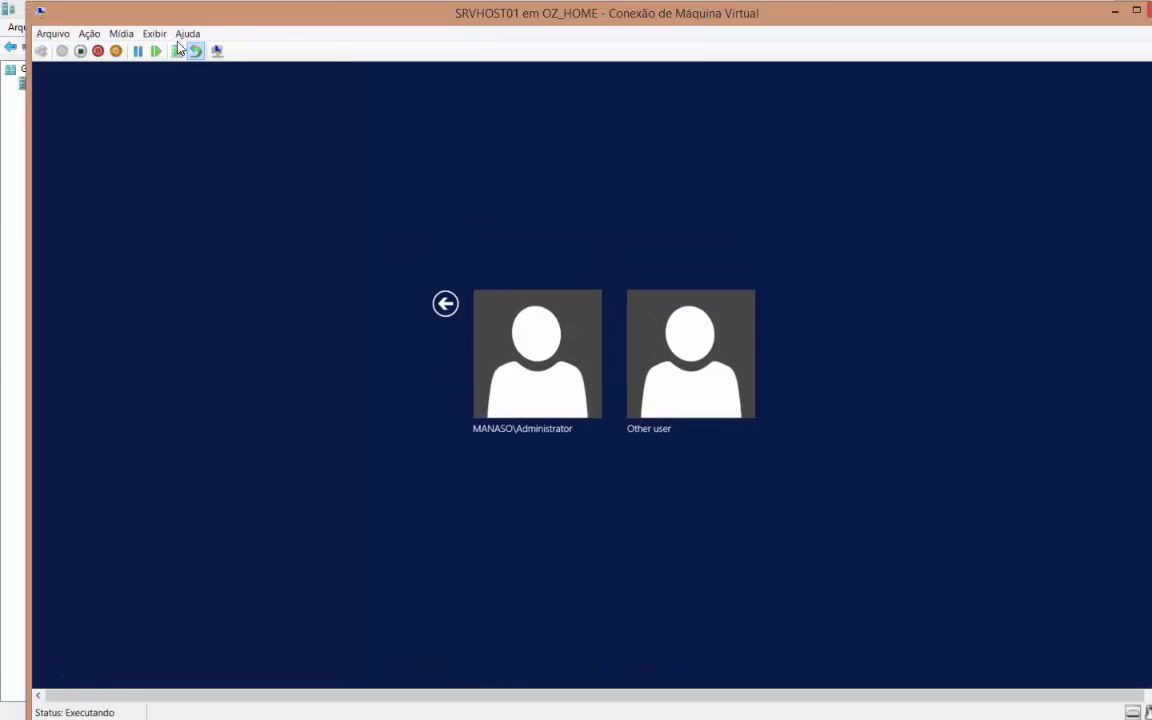
Switch the SRVHOST01 connection out of enhanced session mode, check the sign-in screen, and close the connection window.
{"action": "left_click", "coordinate": [155, 33]}
{"action": "left_click", "coordinate": [186, 83]}
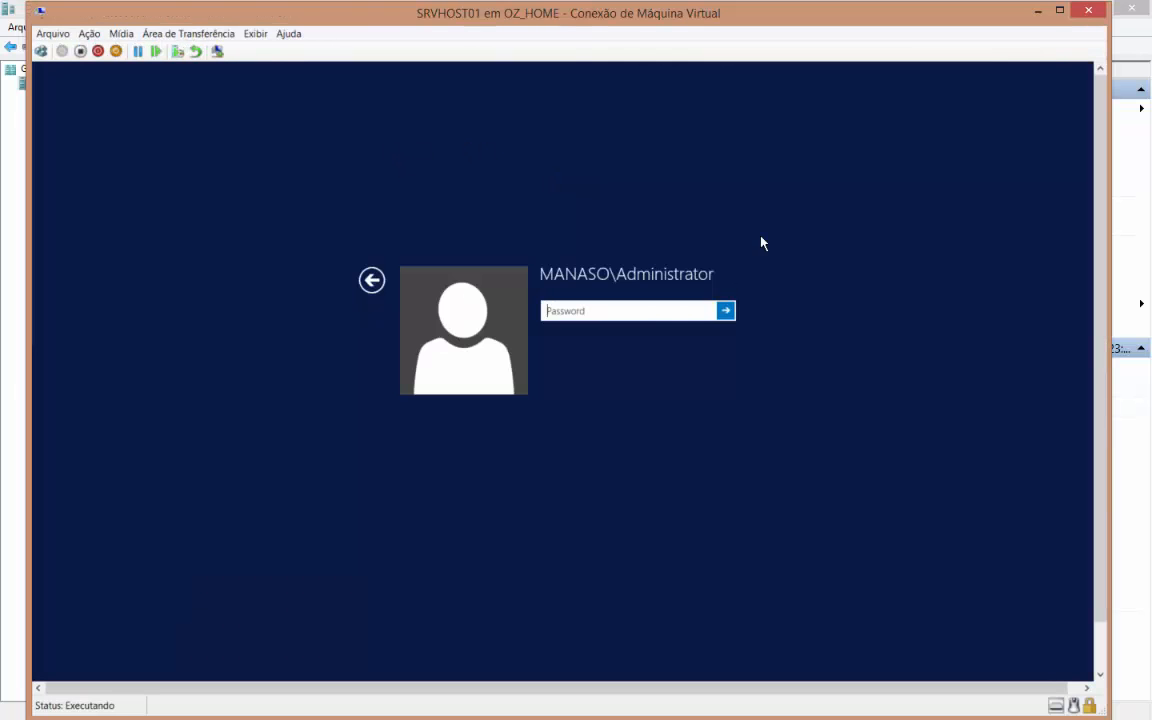
{"action": "left_click", "coordinate": [1091, 13]}
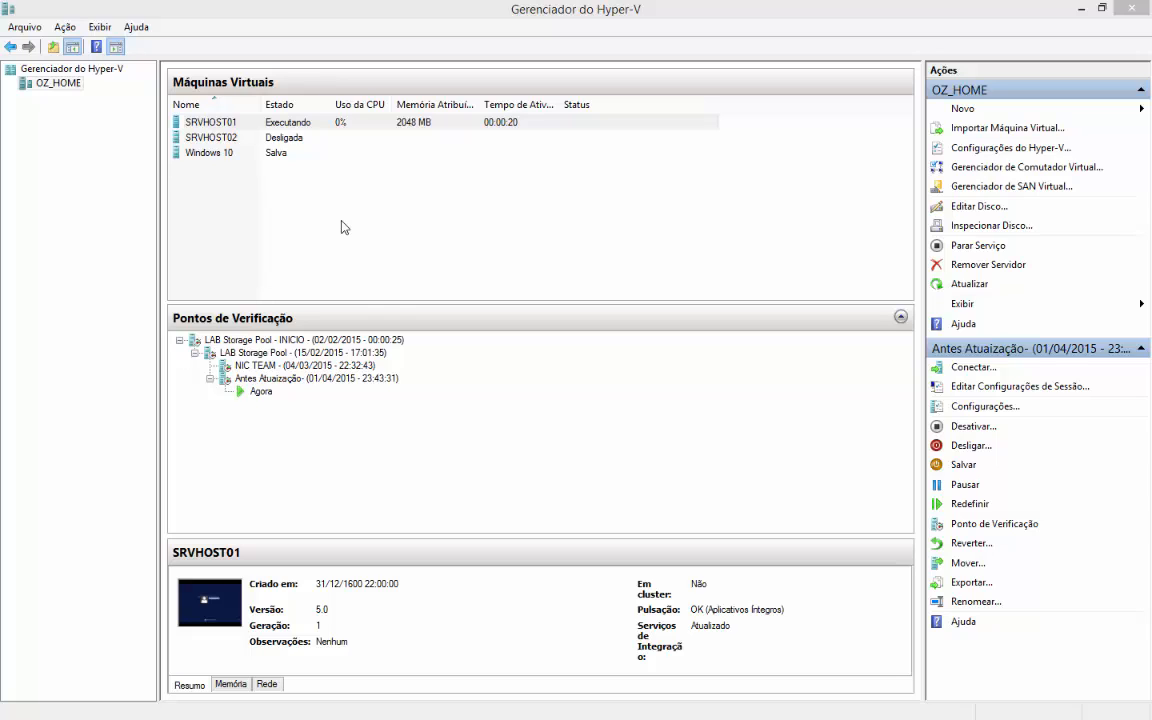
Review the actions available for SRVHOST01 and inspect its Agora and 15/02/2015 LAB Storage Pool entries in the checkpoint tree.
{"action": "left_click", "coordinate": [217, 124]}
{"action": "right_click", "coordinate": [217, 124]}
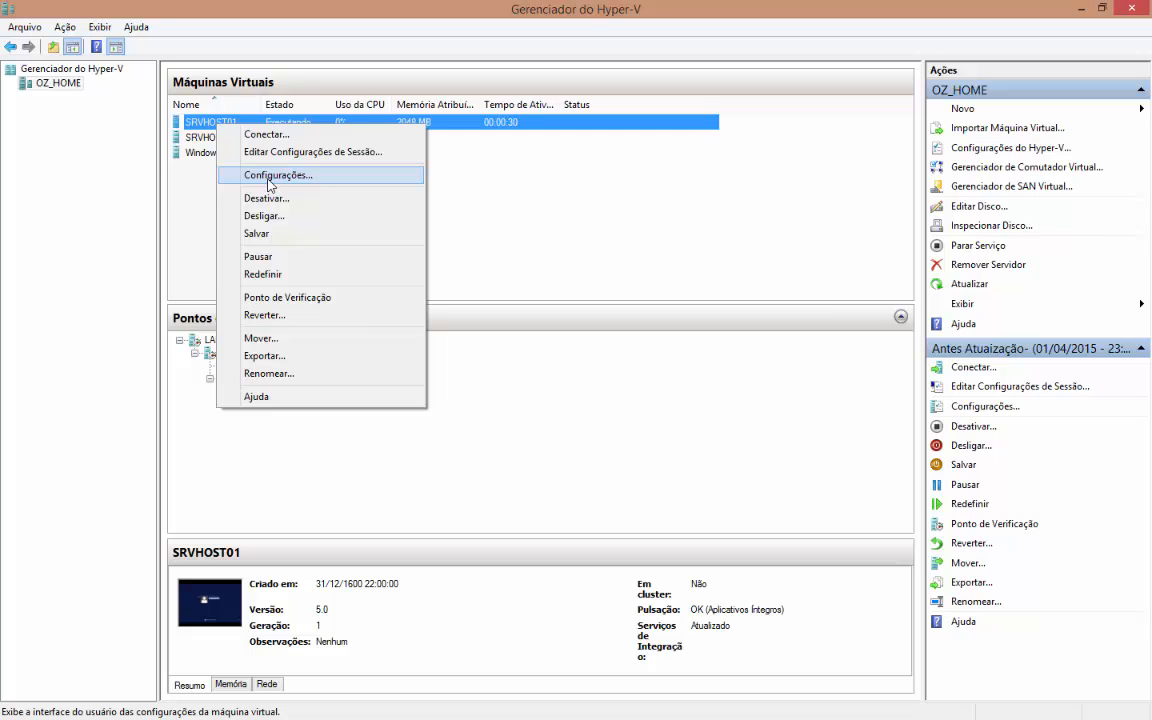
{"action": "left_click", "coordinate": [455, 205]}
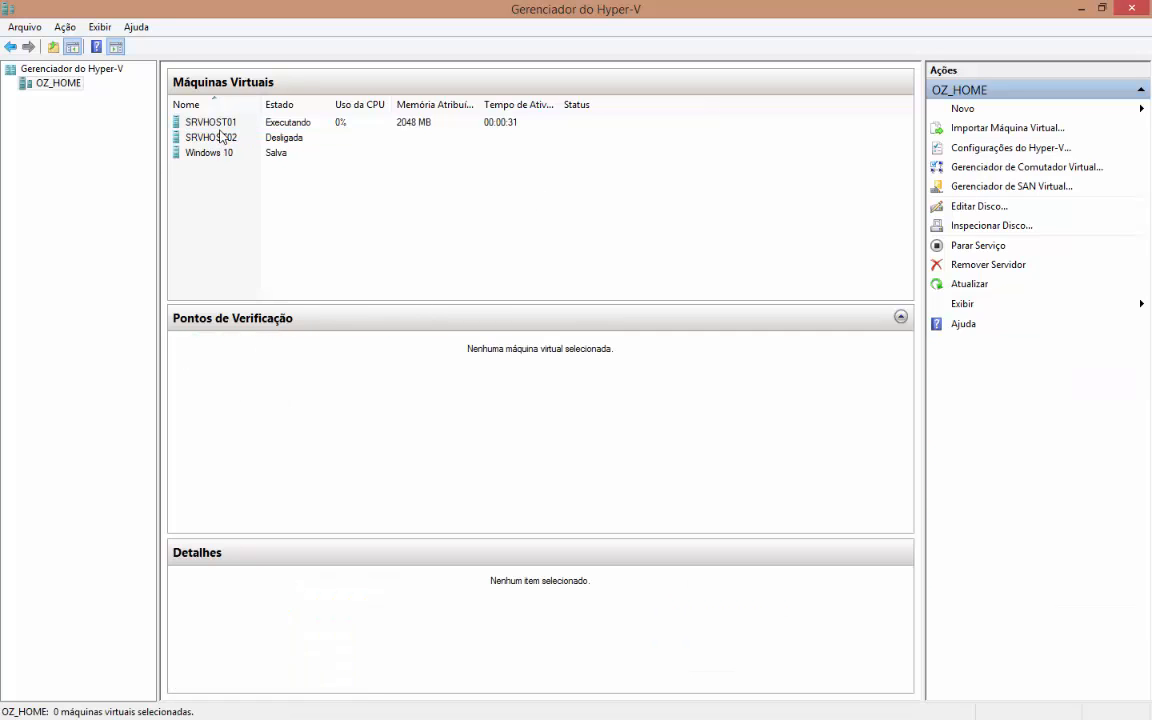
{"action": "left_click", "coordinate": [219, 125]}
{"action": "left_click", "coordinate": [258, 352]}
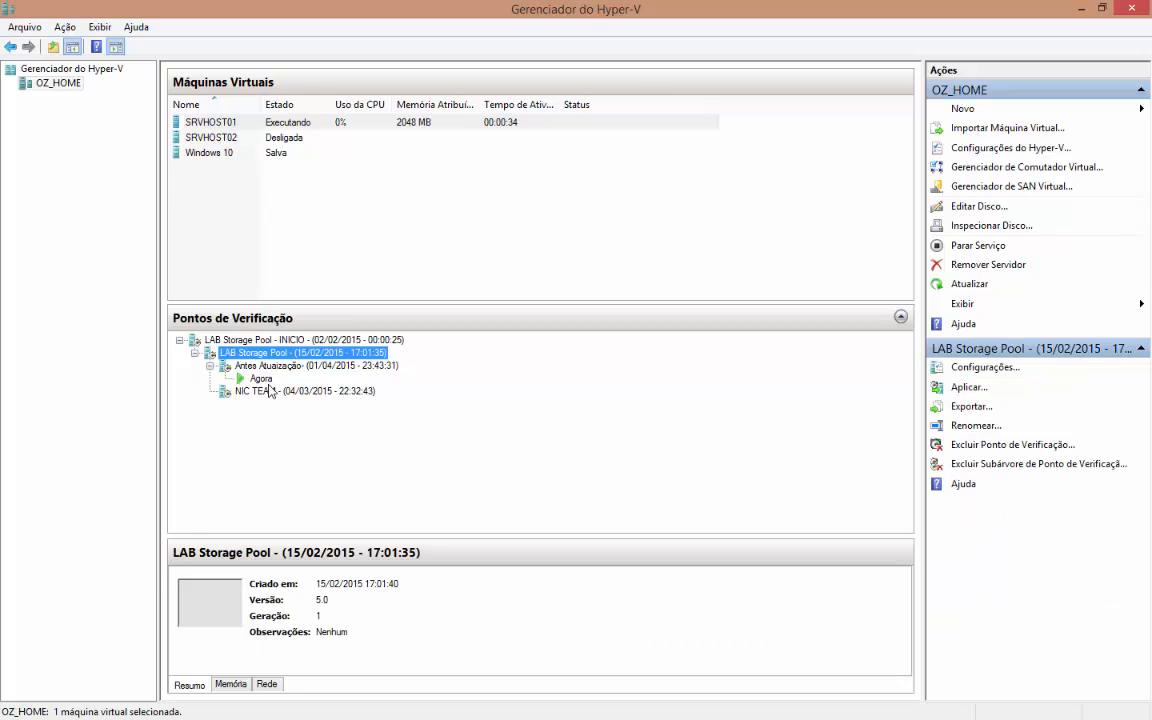
{"action": "left_click", "coordinate": [262, 379]}
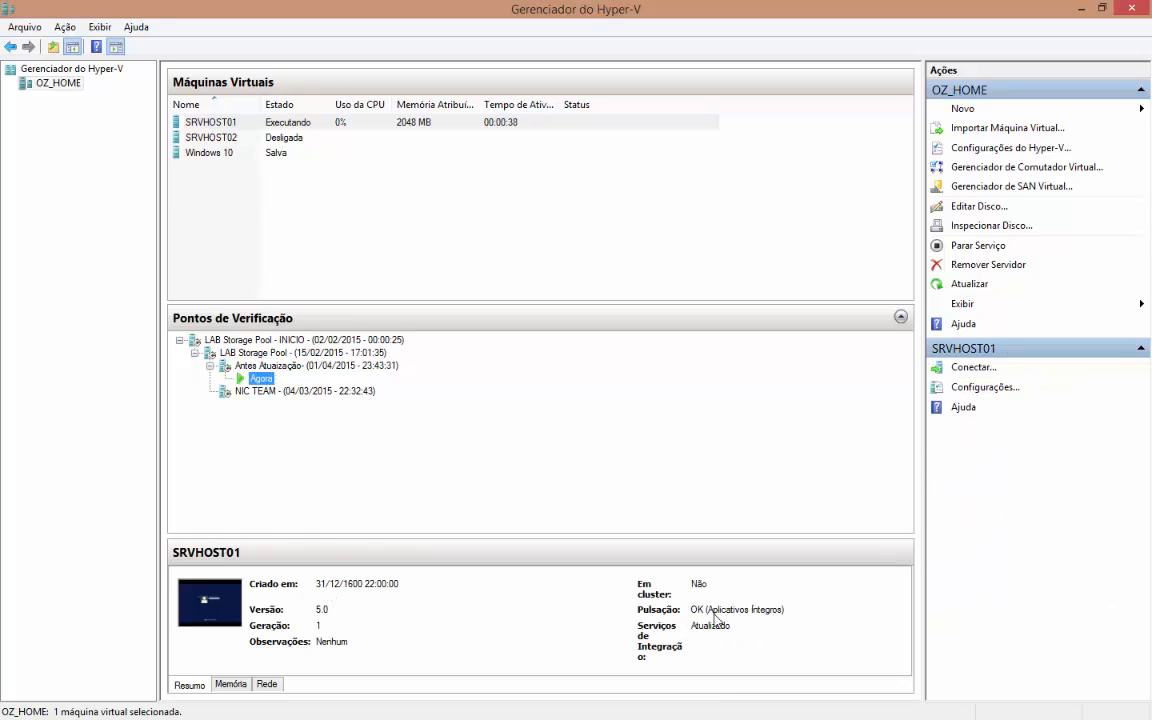
{"action": "left_click", "coordinate": [278, 353]}
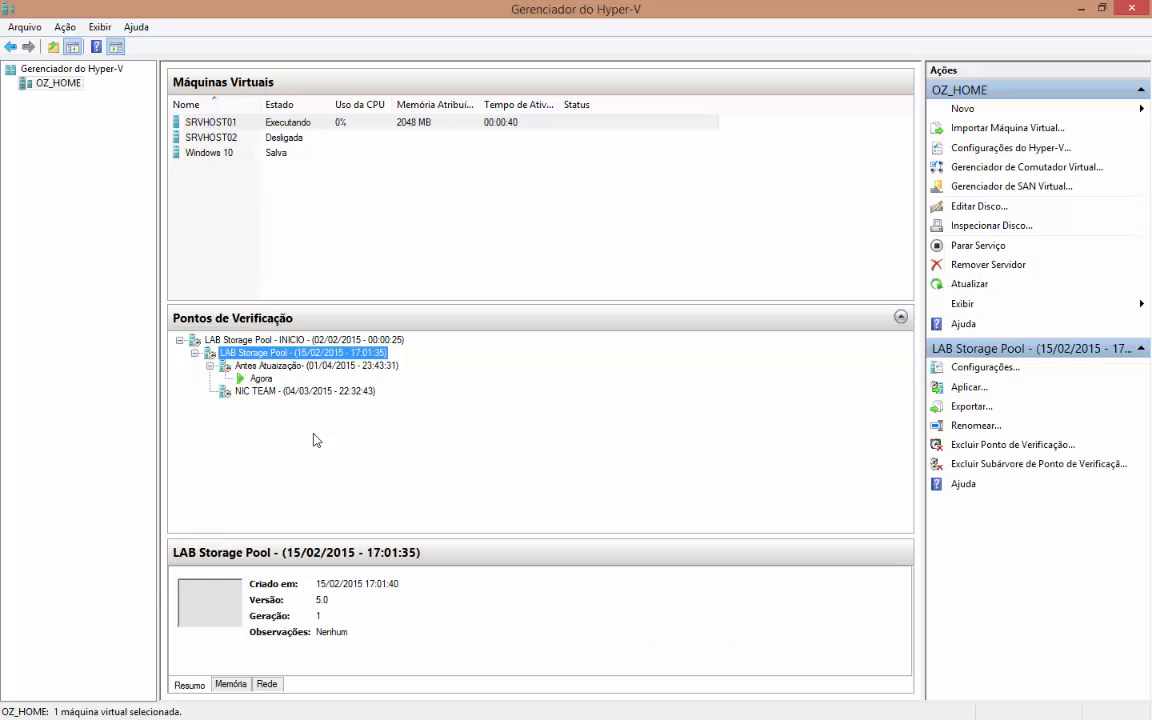
Inspect SRVHOST01's INICIO and Antes Atuaização- checkpoints, and view the add-hardware page of its settings while it is running.
{"action": "left_click", "coordinate": [299, 340]}
{"action": "left_click", "coordinate": [290, 366]}
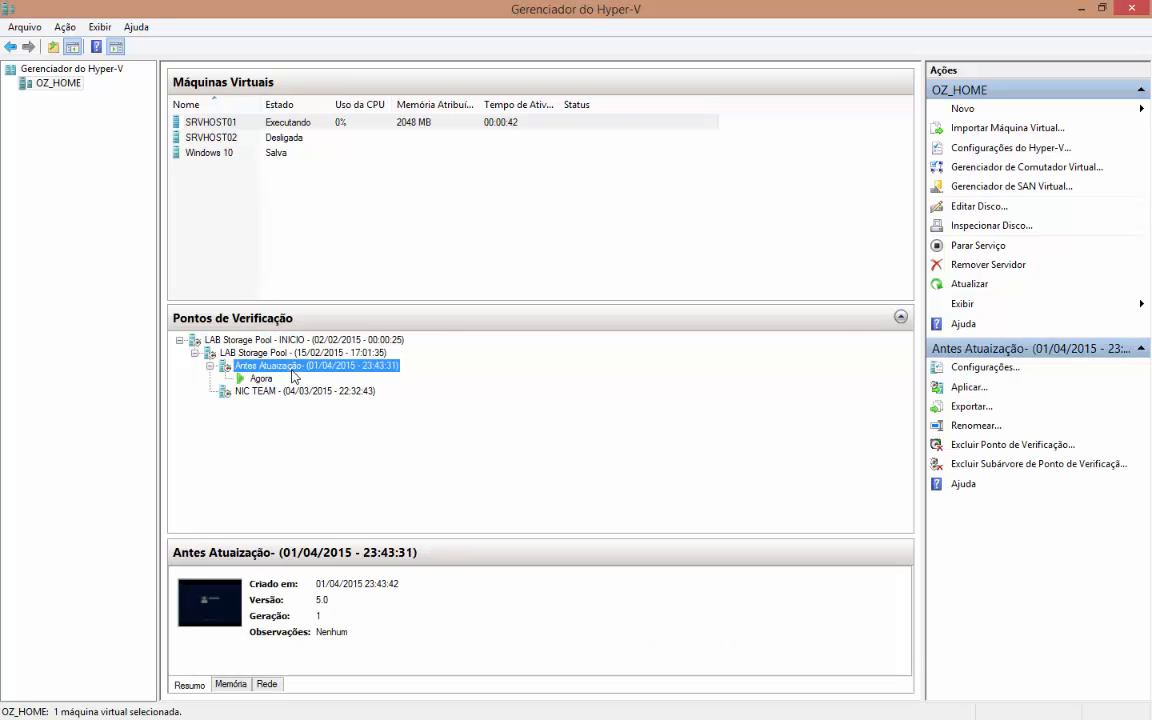
{"action": "left_click", "coordinate": [210, 122]}
{"action": "right_click", "coordinate": [214, 123]}
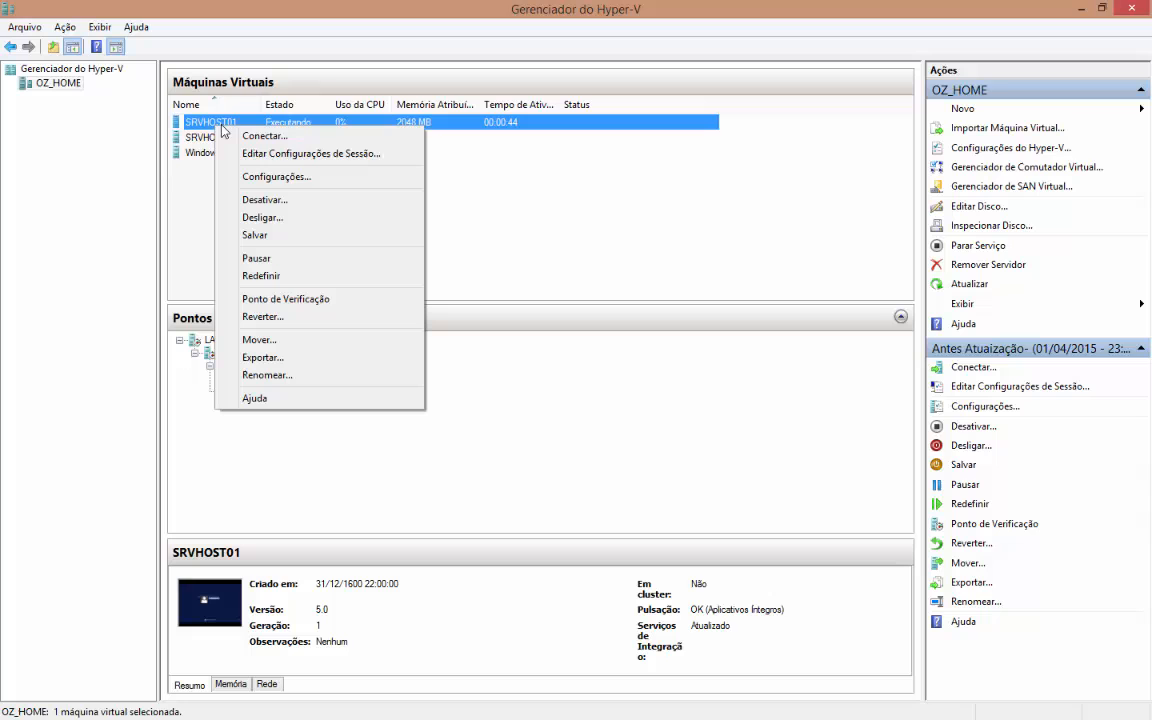
{"action": "left_click", "coordinate": [283, 177]}
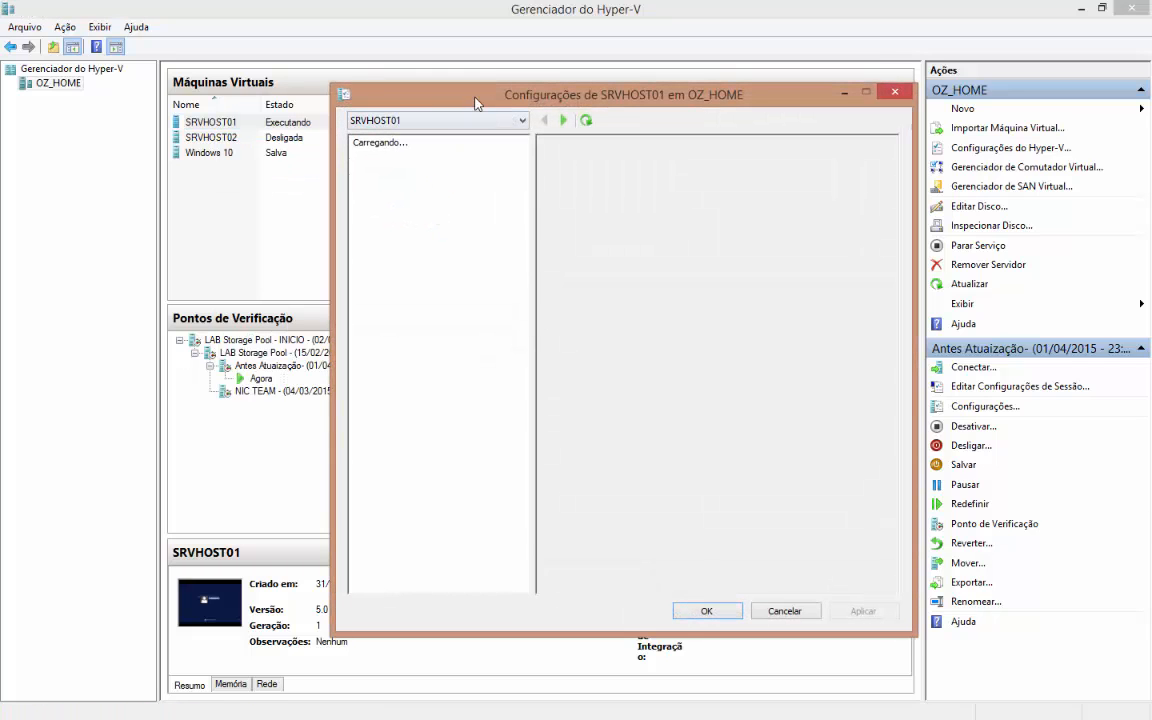
{"action": "left_click_drag", "start_coordinate": [478, 103], "coordinate": [400, 80]}
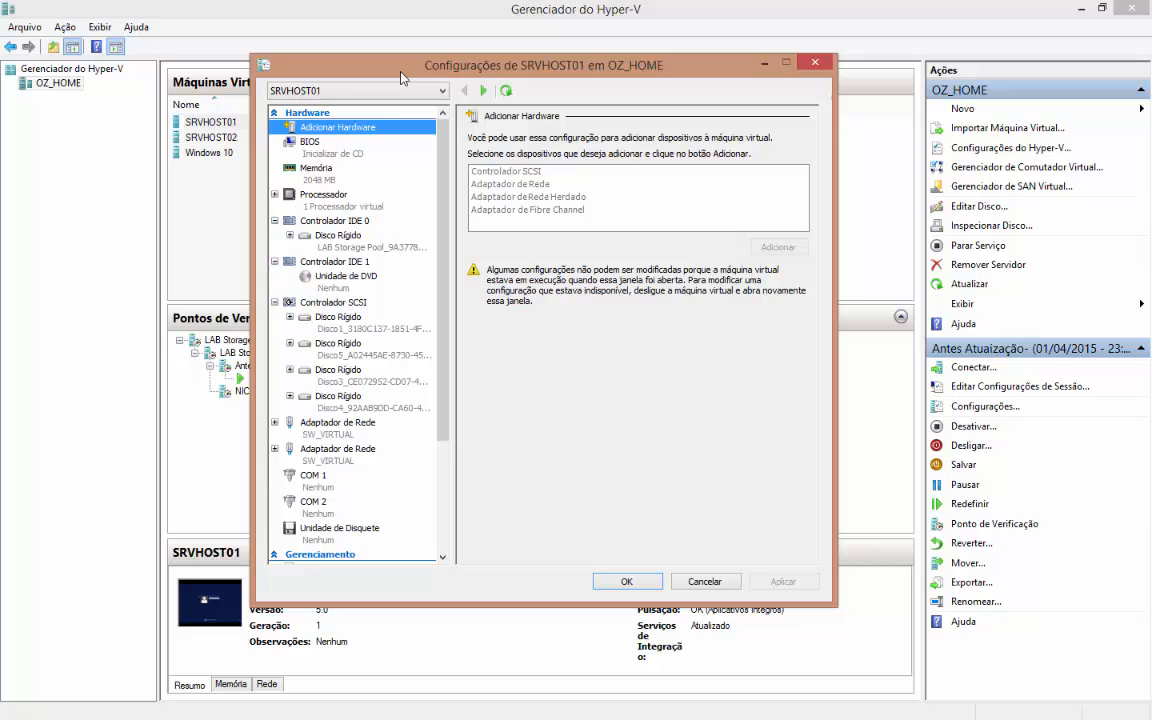
{"action": "left_click", "coordinate": [625, 581]}
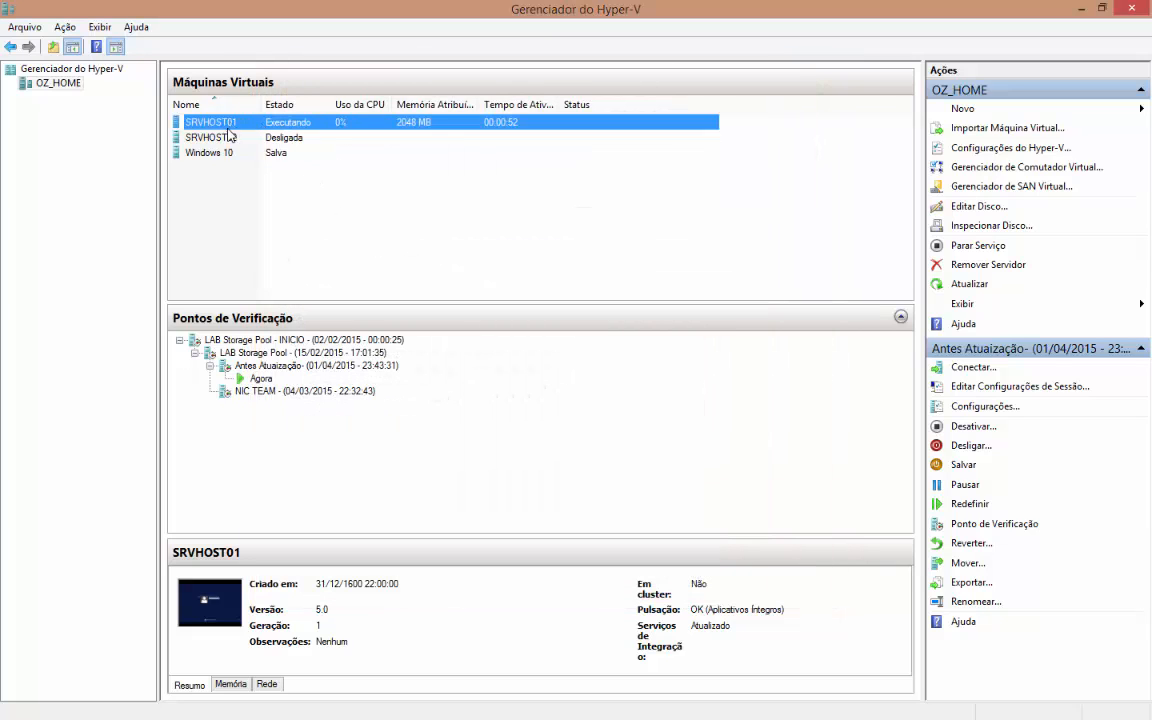
Open the settings of SRVHOST02 and look through its BIOS, memory and processor pages.
{"action": "right_click", "coordinate": [223, 136]}
{"action": "left_click", "coordinate": [255, 172]}
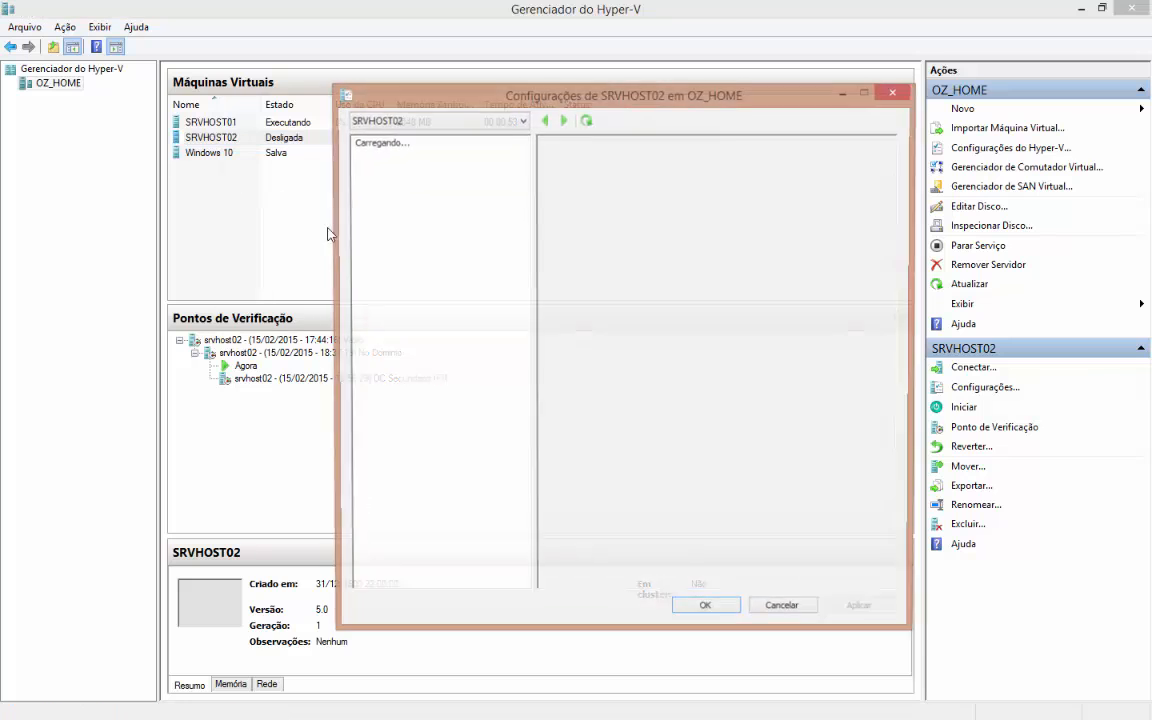
{"action": "left_click_drag", "start_coordinate": [441, 97], "coordinate": [351, 64]}
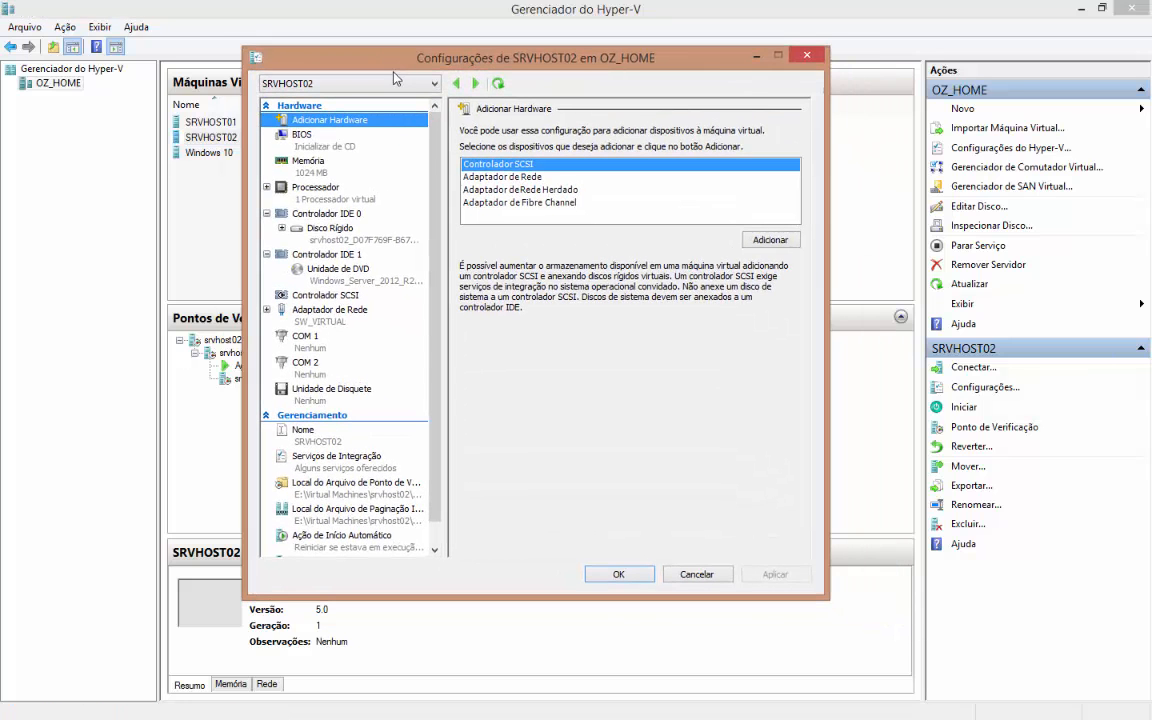
{"action": "left_click", "coordinate": [292, 138]}
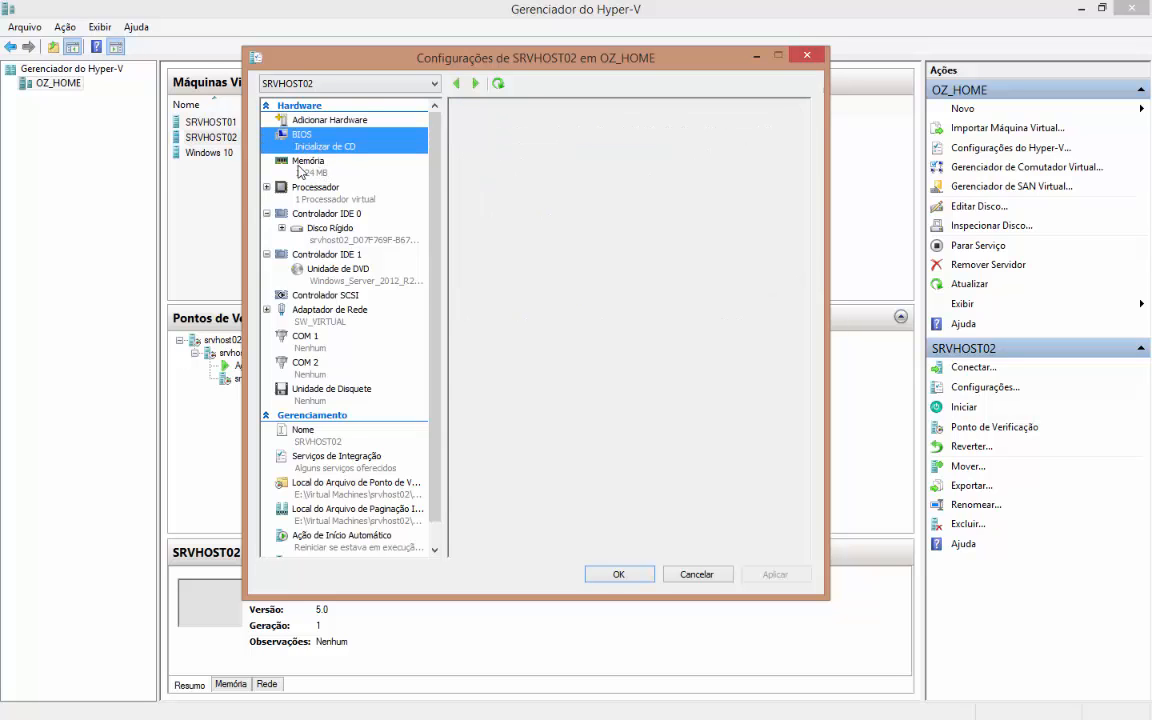
{"action": "left_click", "coordinate": [300, 168]}
{"action": "left_click", "coordinate": [311, 198]}
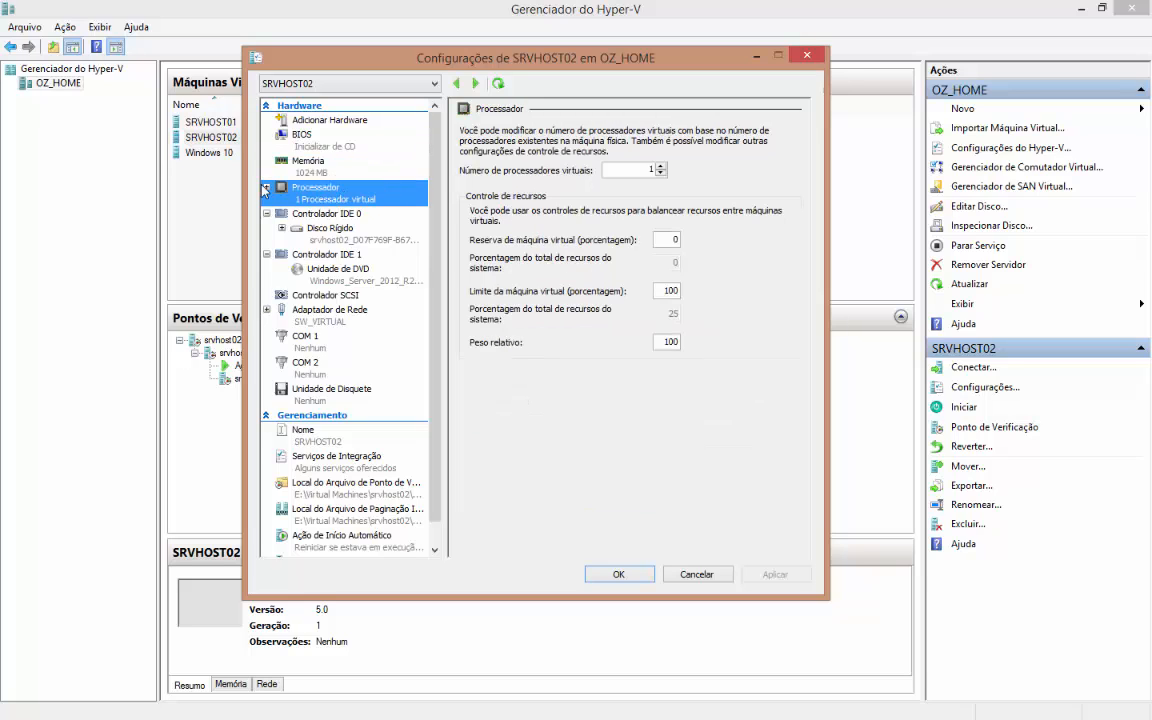
Check the NUMA and compatibility settings under SRVHOST02's processor, and return to the main processor page.
{"action": "left_click", "coordinate": [267, 188]}
{"action": "left_click", "coordinate": [318, 227]}
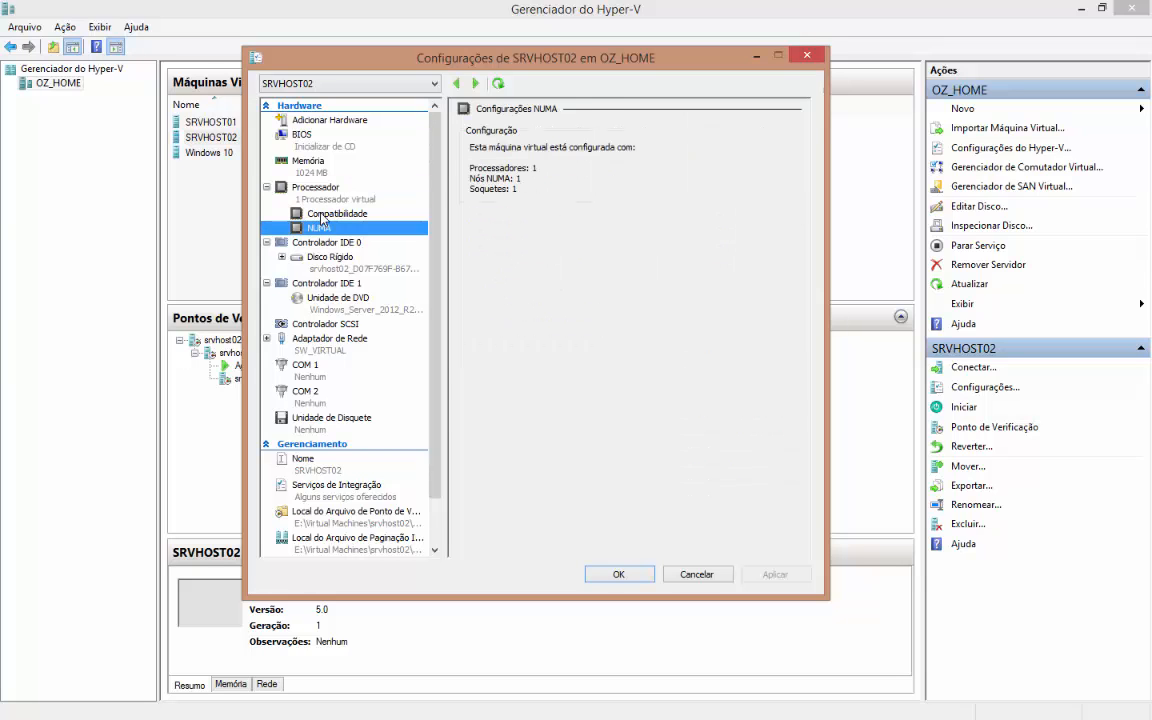
{"action": "left_click", "coordinate": [324, 214]}
{"action": "left_click", "coordinate": [267, 188]}
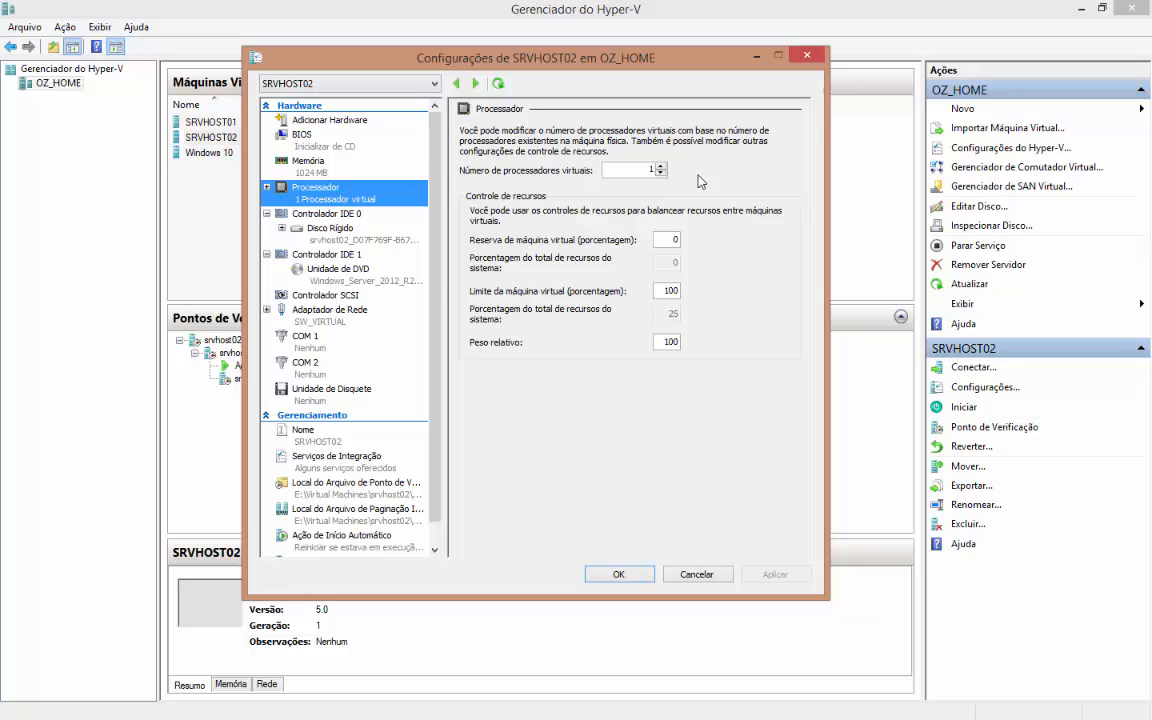
Examine what can be attached to SRVHOST02's IDE controller 0 and how its virtual hard disk is connected.
{"action": "left_click", "coordinate": [328, 216]}
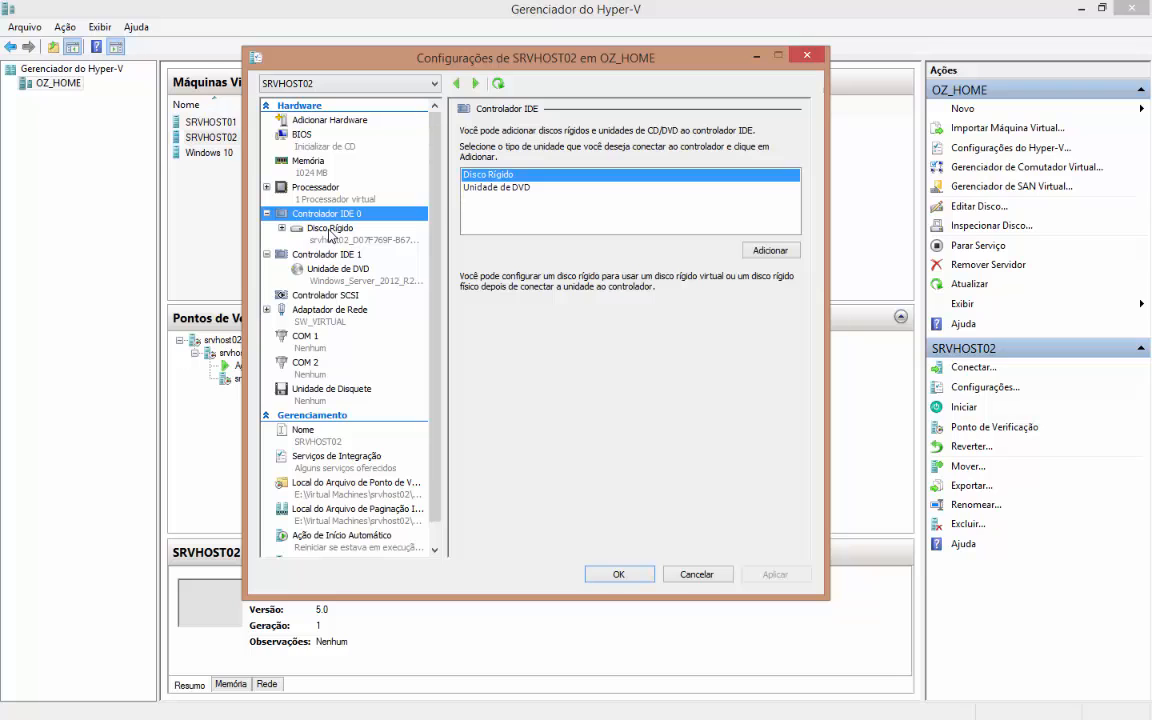
{"action": "left_click", "coordinate": [331, 230]}
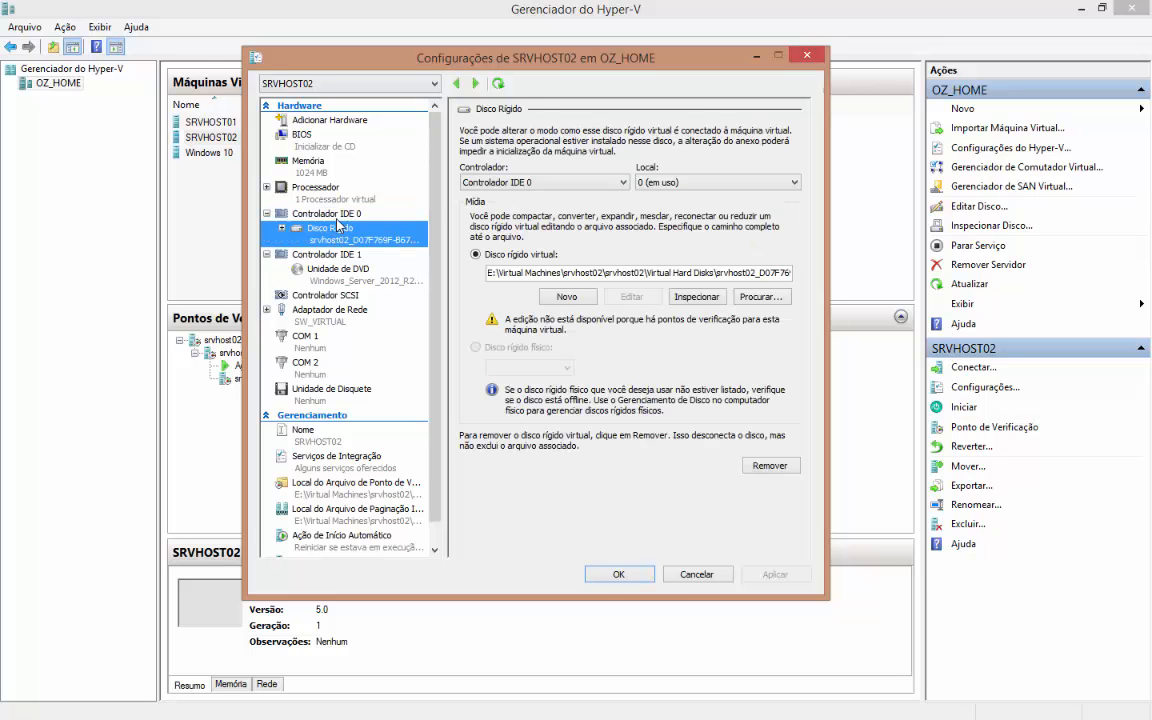
{"action": "left_click", "coordinate": [337, 218]}
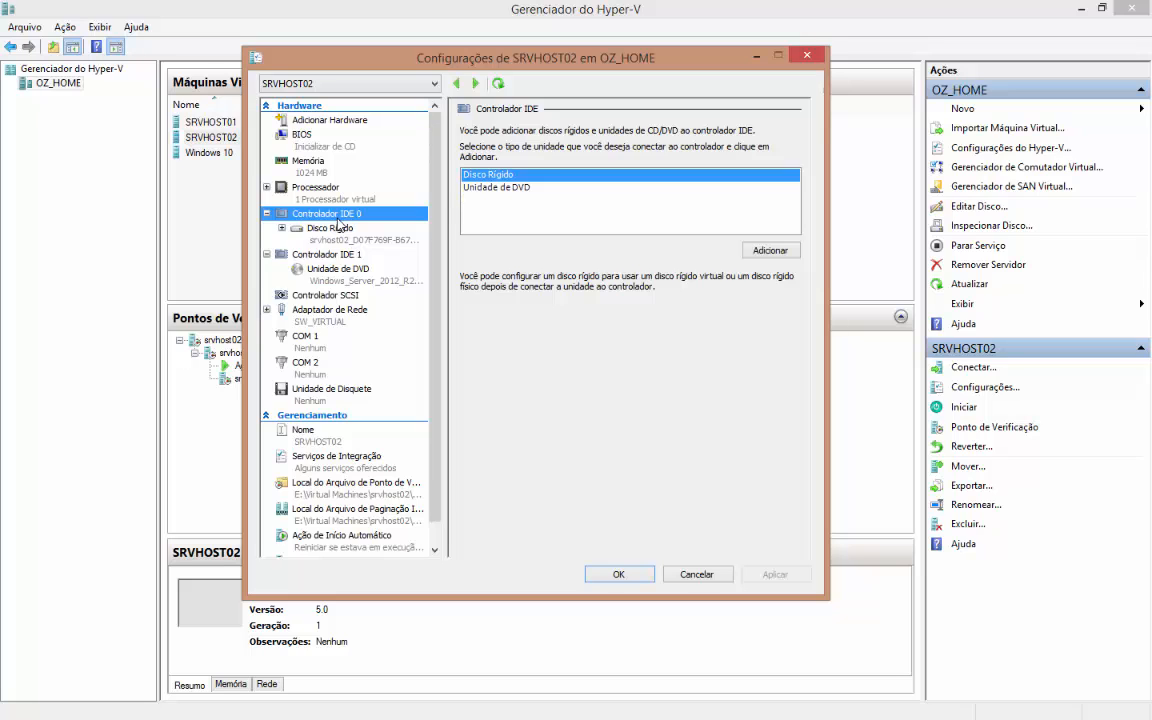
{"action": "left_click", "coordinate": [333, 228]}
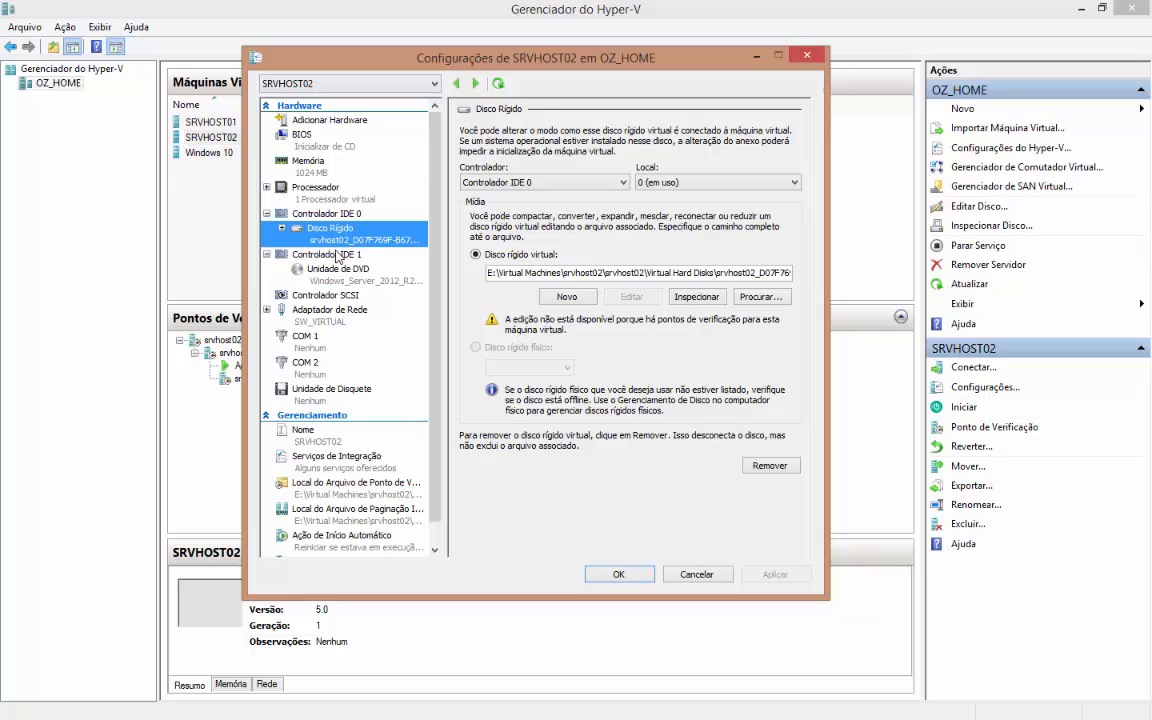
Inspect the DVD drive on SRVHOST02's IDE controller 1 and highlight the path of its ISO image file.
{"action": "left_click", "coordinate": [310, 254]}
{"action": "left_click", "coordinate": [339, 273]}
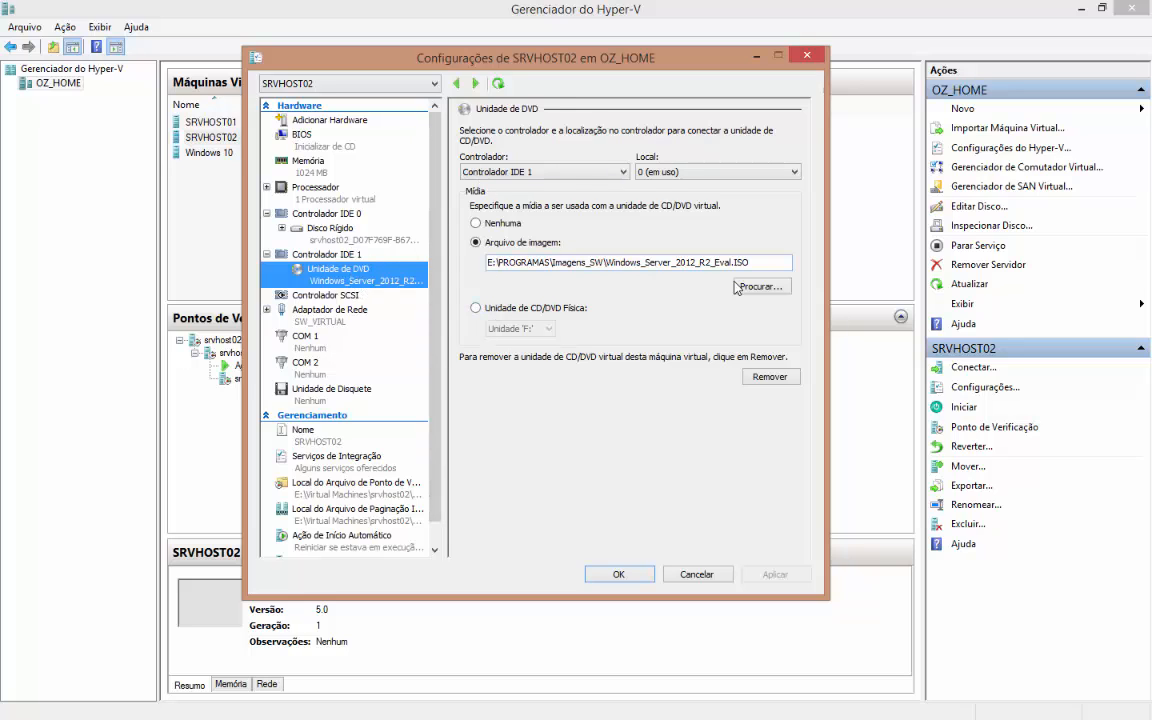
{"action": "left_click_drag", "start_coordinate": [752, 263], "coordinate": [403, 238]}
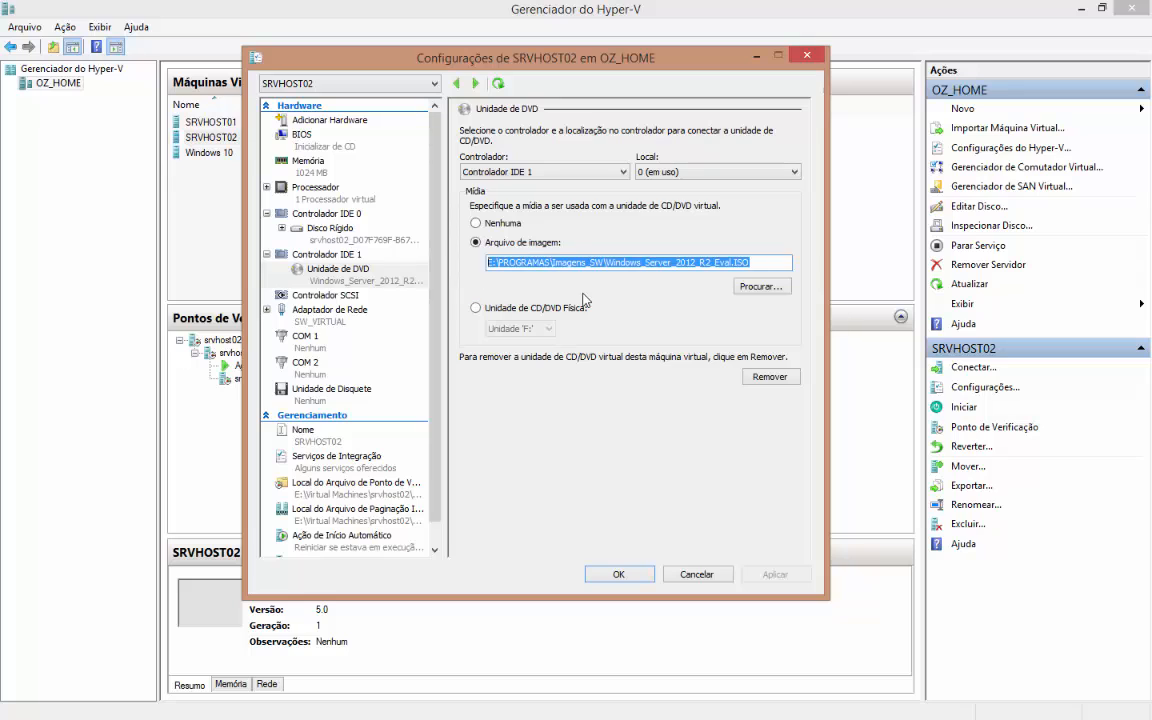
Review SRVHOST02's SCSI controller and network adapter settings, including the adapter's hardware acceleration and advanced features entries.
{"action": "left_click", "coordinate": [348, 297]}
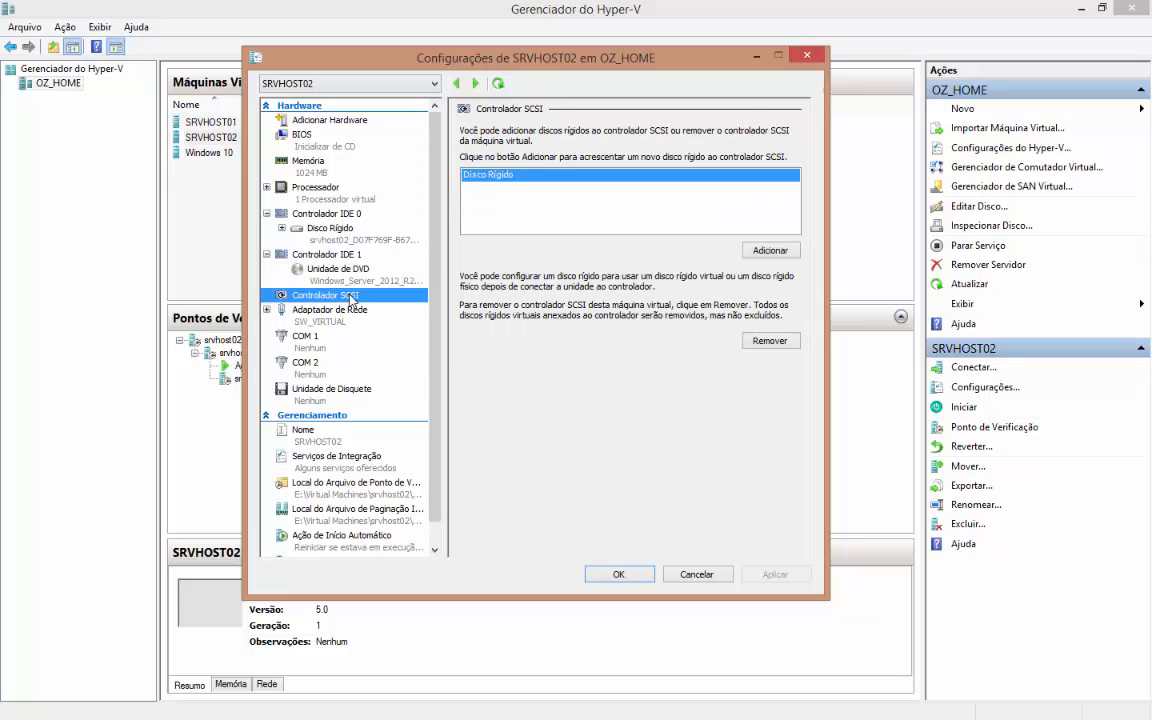
{"action": "left_click", "coordinate": [330, 312]}
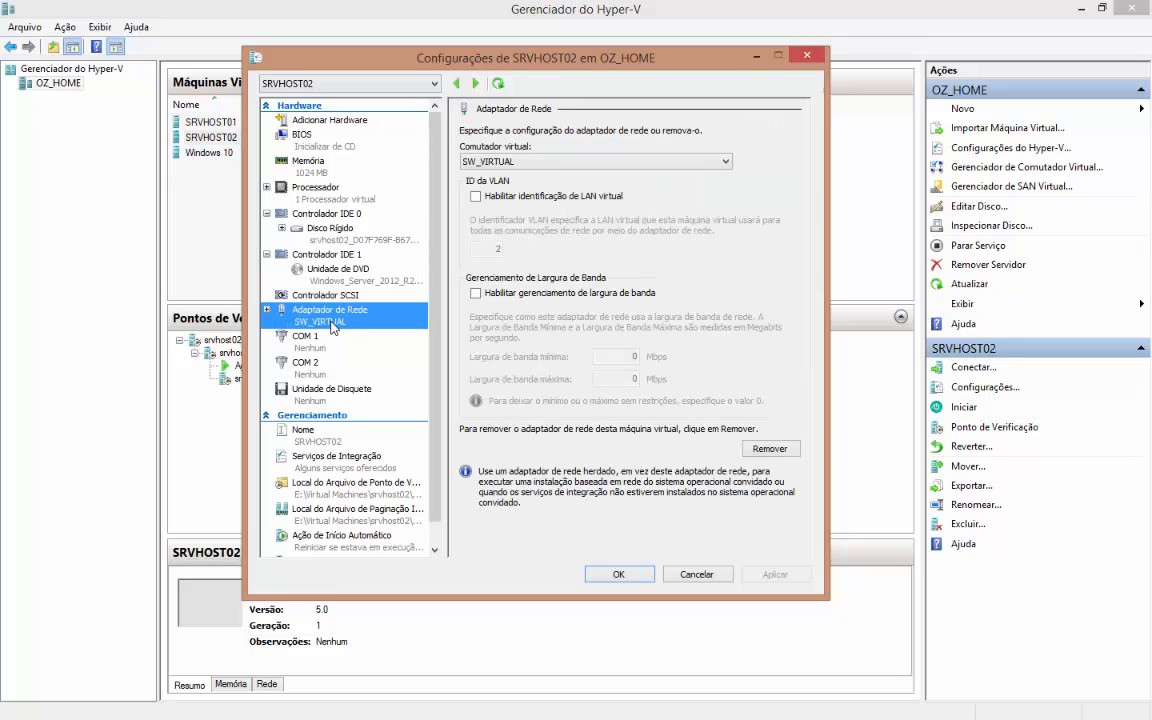
{"action": "left_click", "coordinate": [267, 310]}
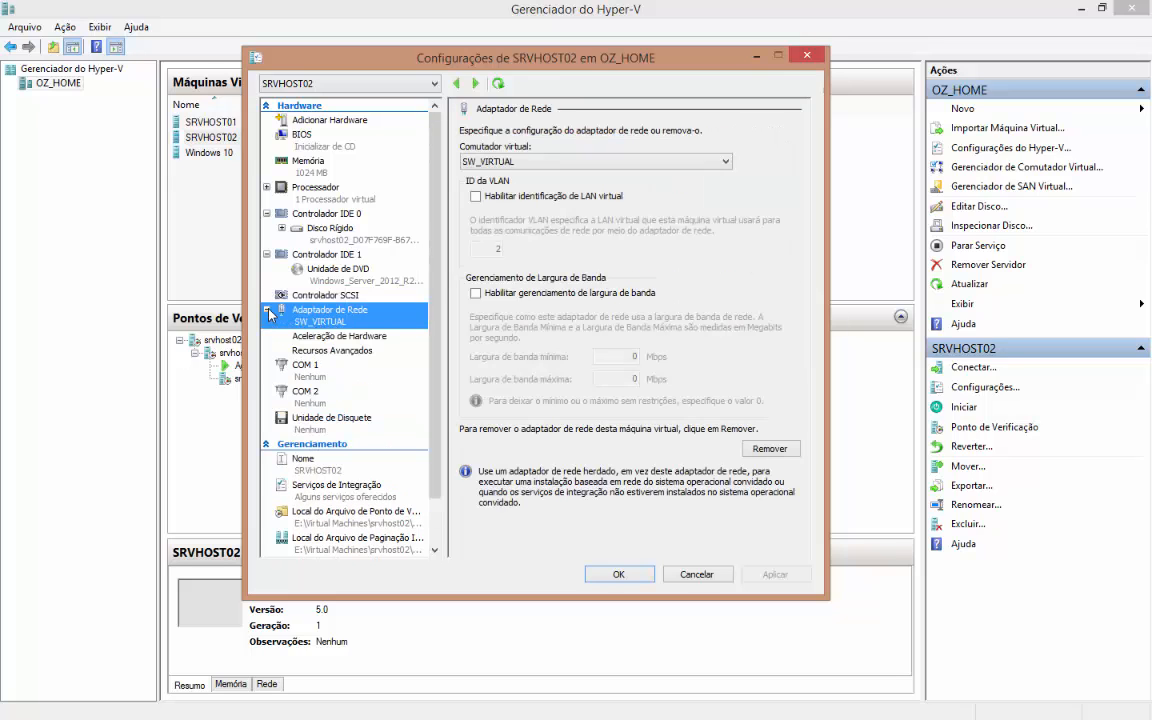
{"action": "left_click", "coordinate": [267, 310]}
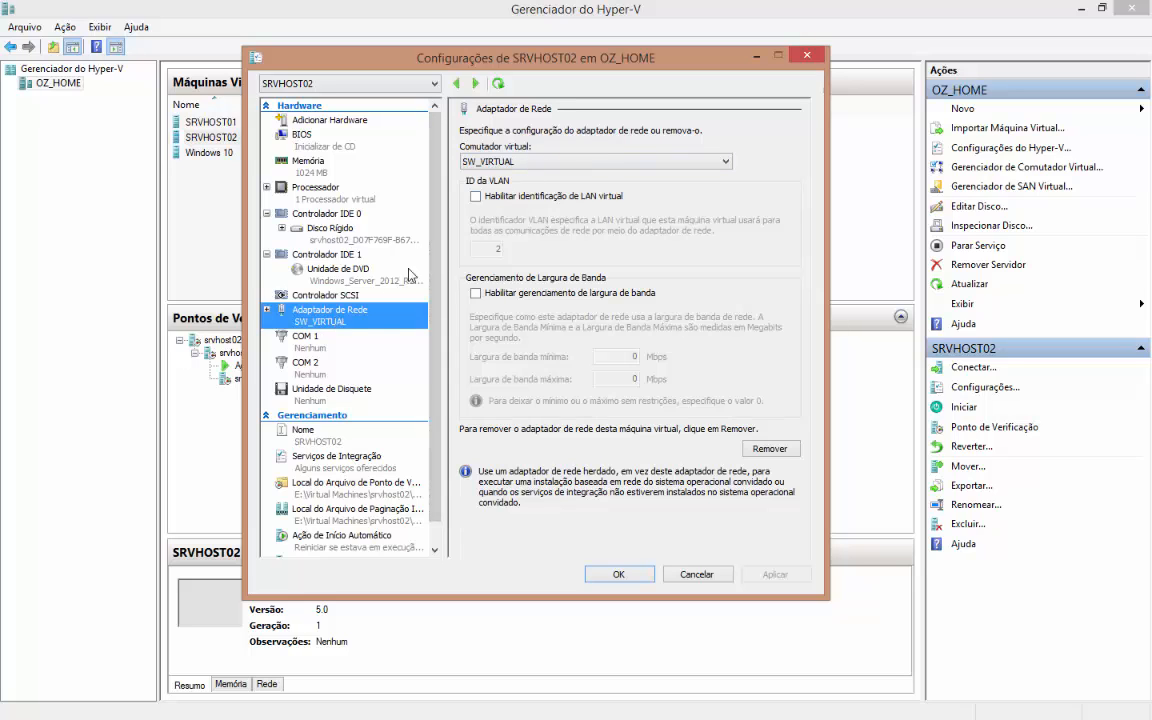
Check SRVHOST02's COM port and floppy drive settings, and look over the management entries in the settings list.
{"action": "left_click", "coordinate": [304, 338]}
{"action": "left_click", "coordinate": [324, 392]}
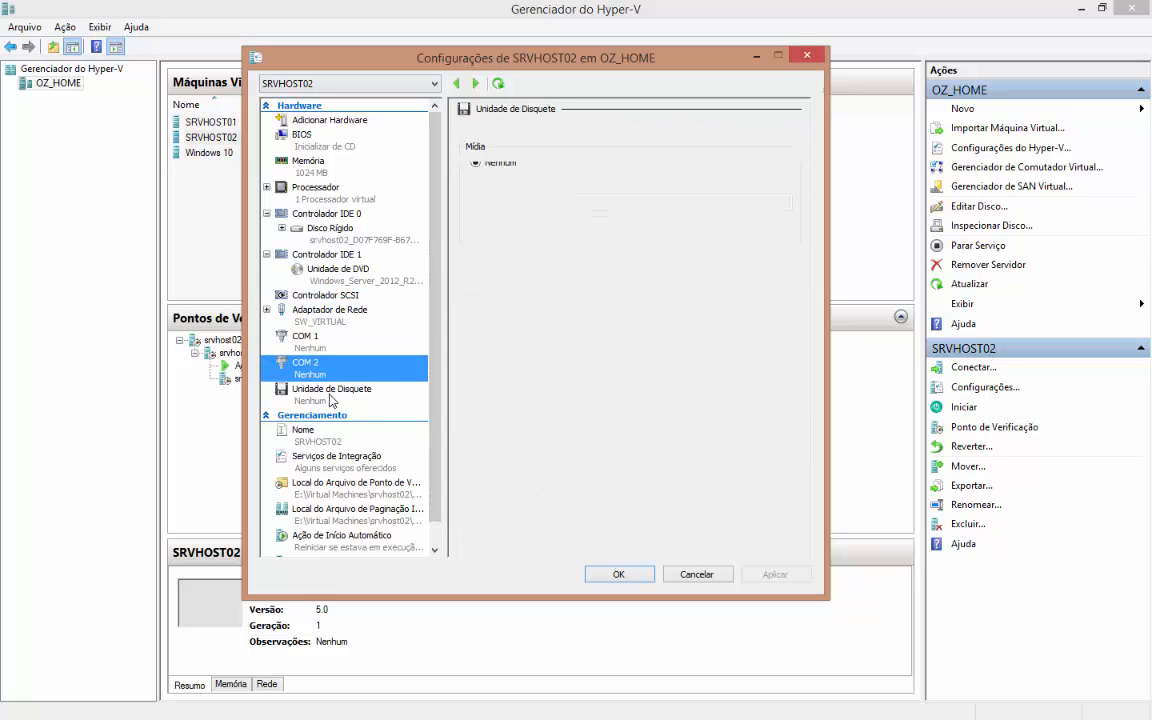
{"action": "scroll", "coordinate": [437, 386], "scroll_direction": "down", "scroll_amount": 1}
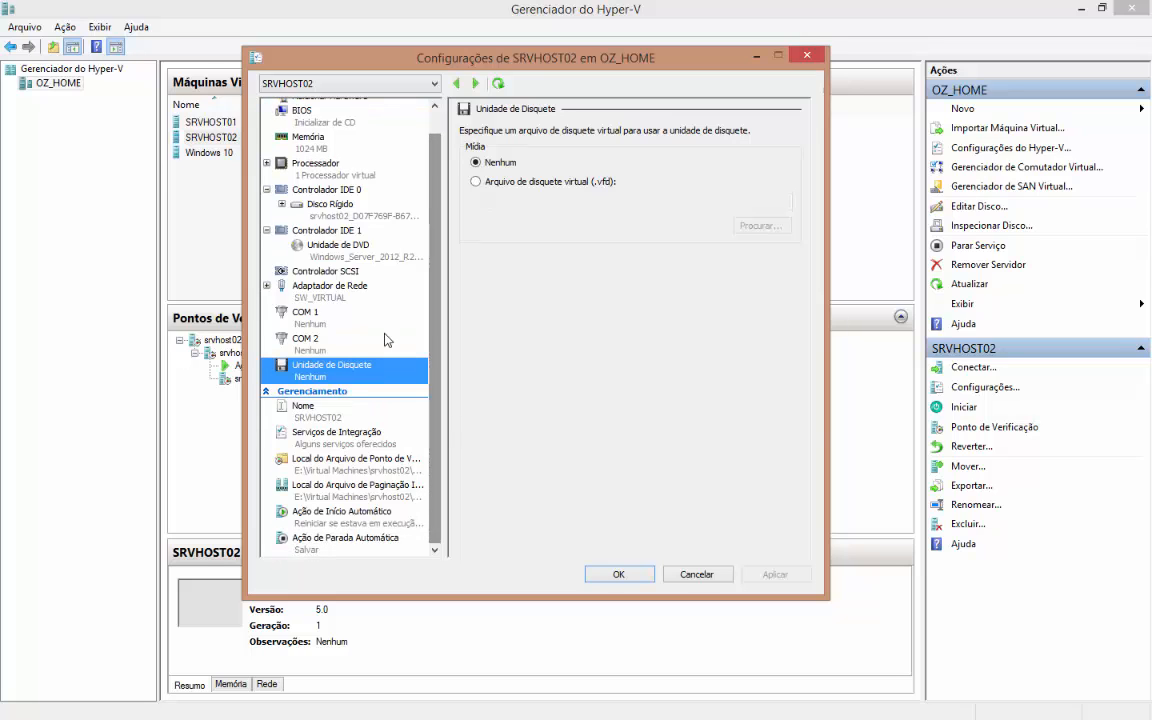
{"action": "scroll", "coordinate": [421, 177], "scroll_direction": "up", "scroll_amount": 1}
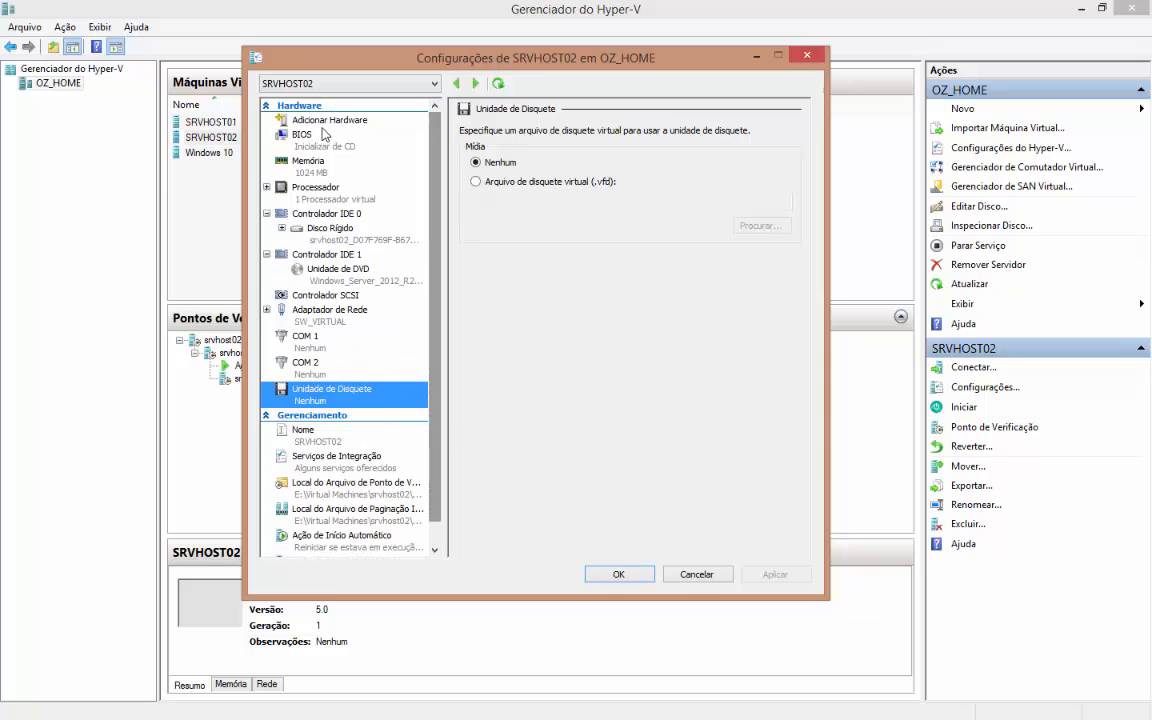
Add a second SCSI controller to SRVHOST02 and remove it again without applying the change.
{"action": "left_click", "coordinate": [292, 119]}
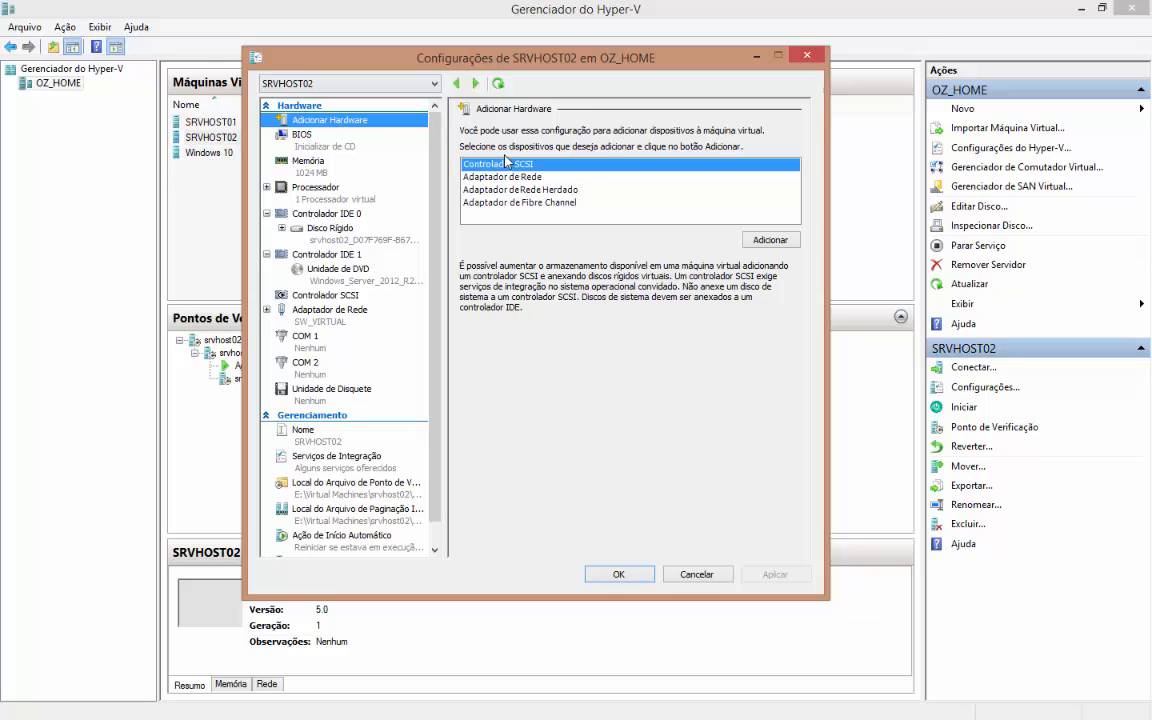
{"action": "left_click", "coordinate": [762, 240]}
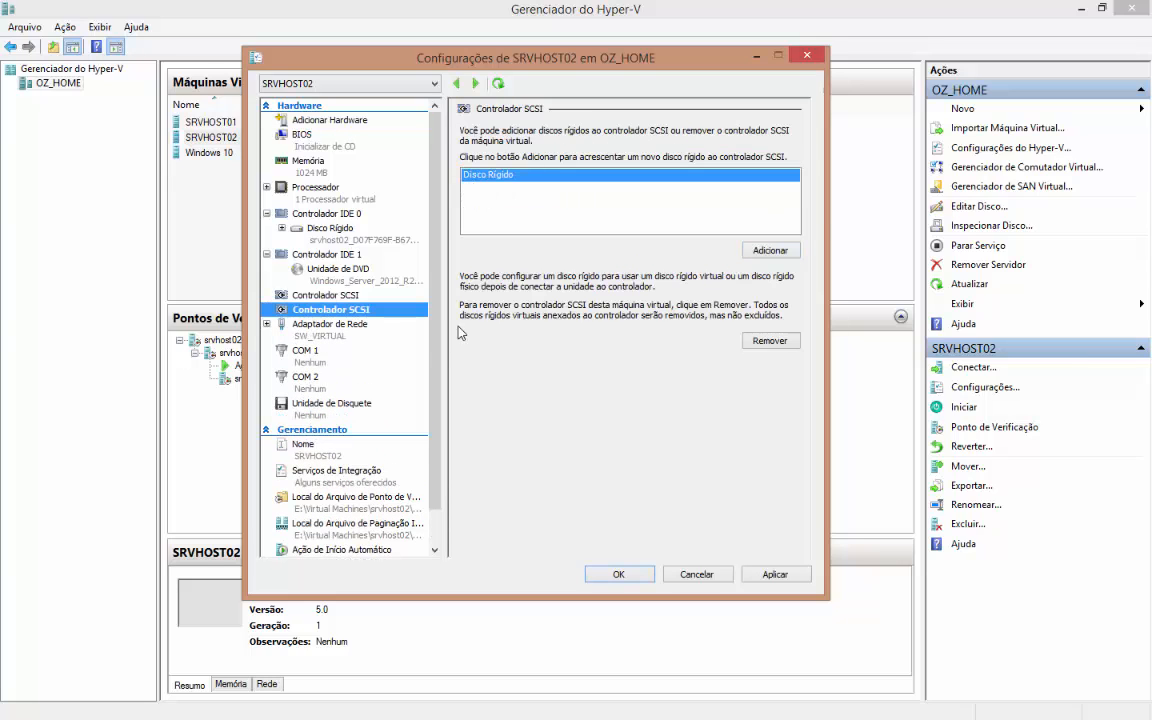
{"action": "right_click", "coordinate": [336, 313]}
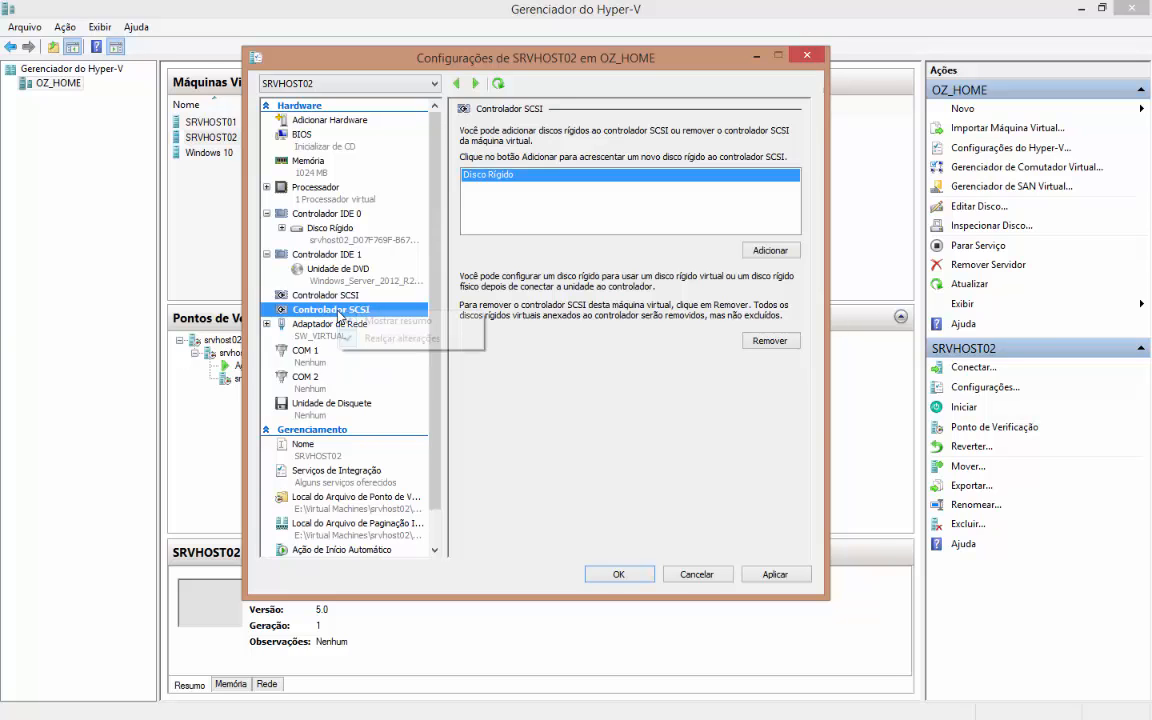
{"action": "key", "text": "Escape"}
{"action": "left_click", "coordinate": [770, 340]}
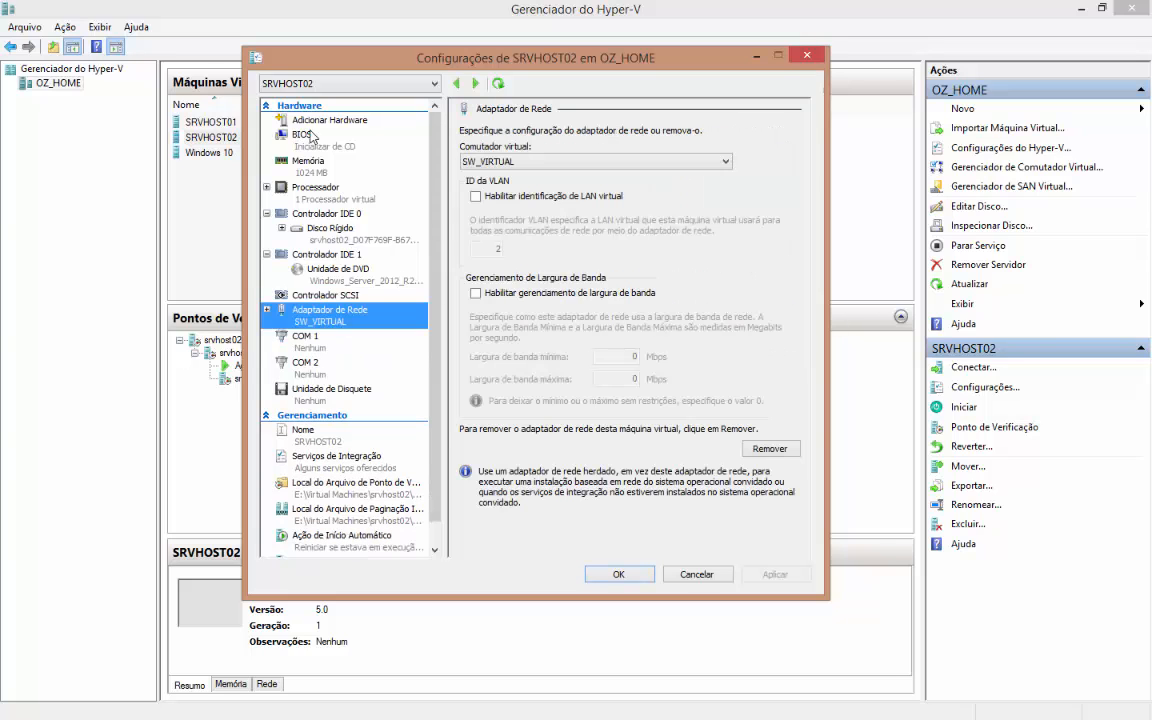
Read the descriptions of the network adapter, legacy network adapter and Fibre Channel adapter that can be added to SRVHOST02.
{"action": "left_click", "coordinate": [285, 120]}
{"action": "left_click", "coordinate": [502, 177]}
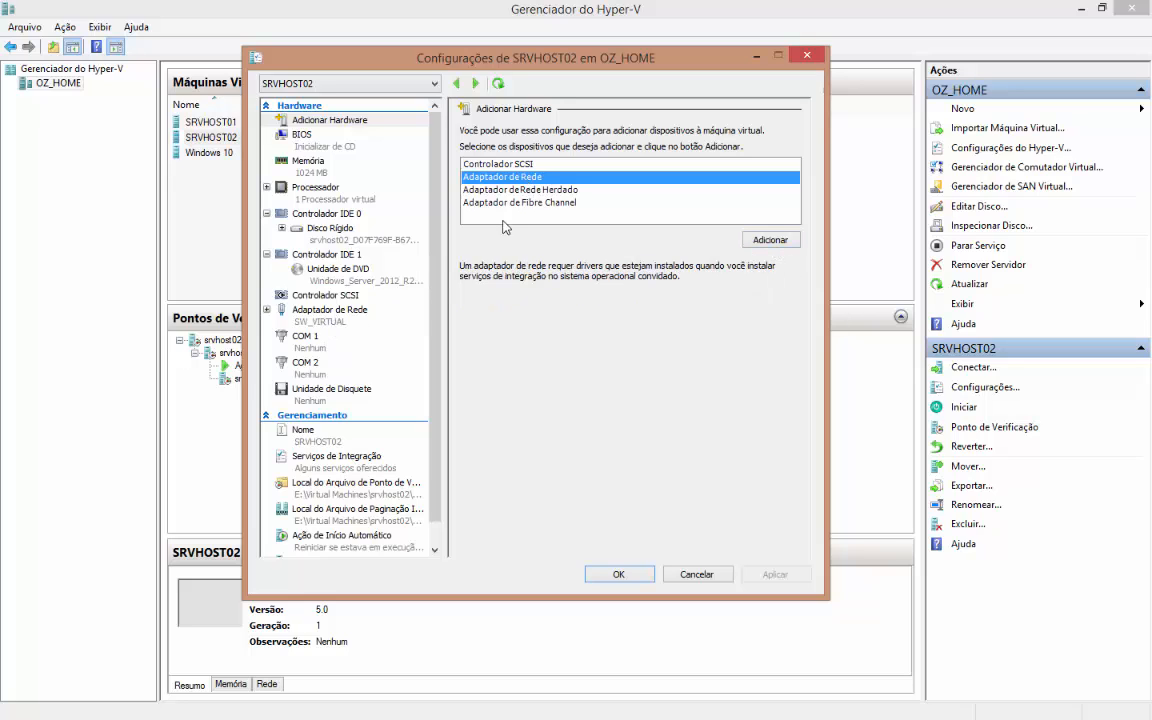
{"action": "left_click", "coordinate": [517, 190]}
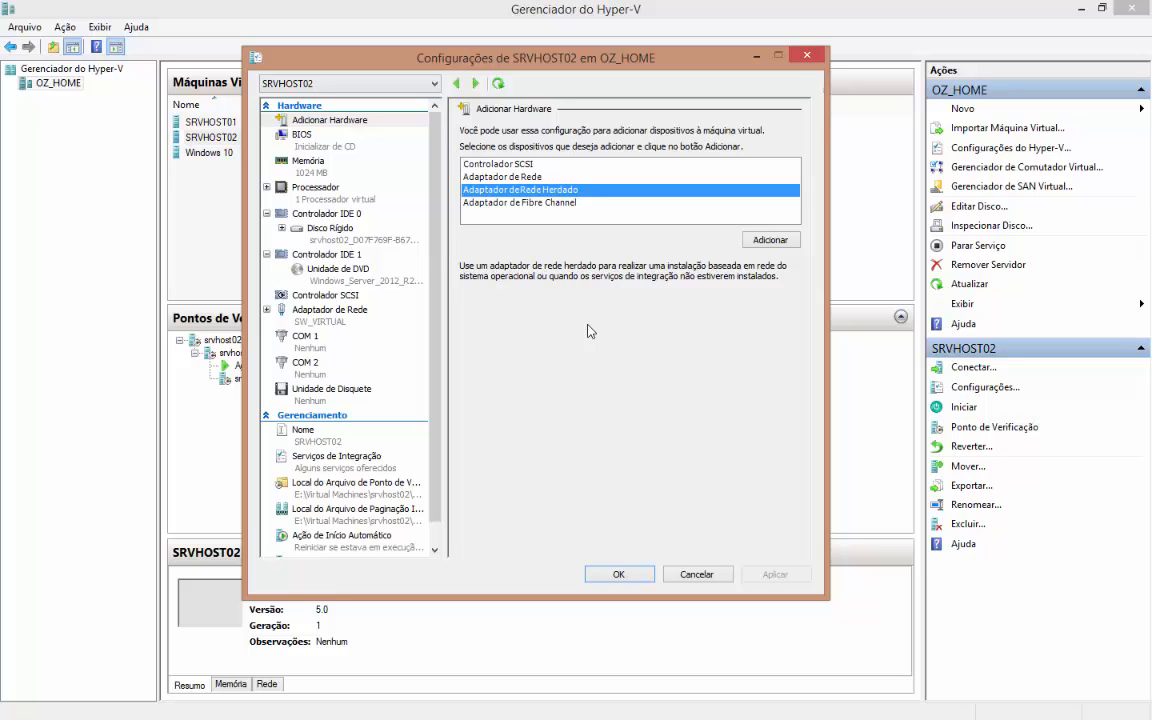
{"action": "left_click", "coordinate": [550, 203]}
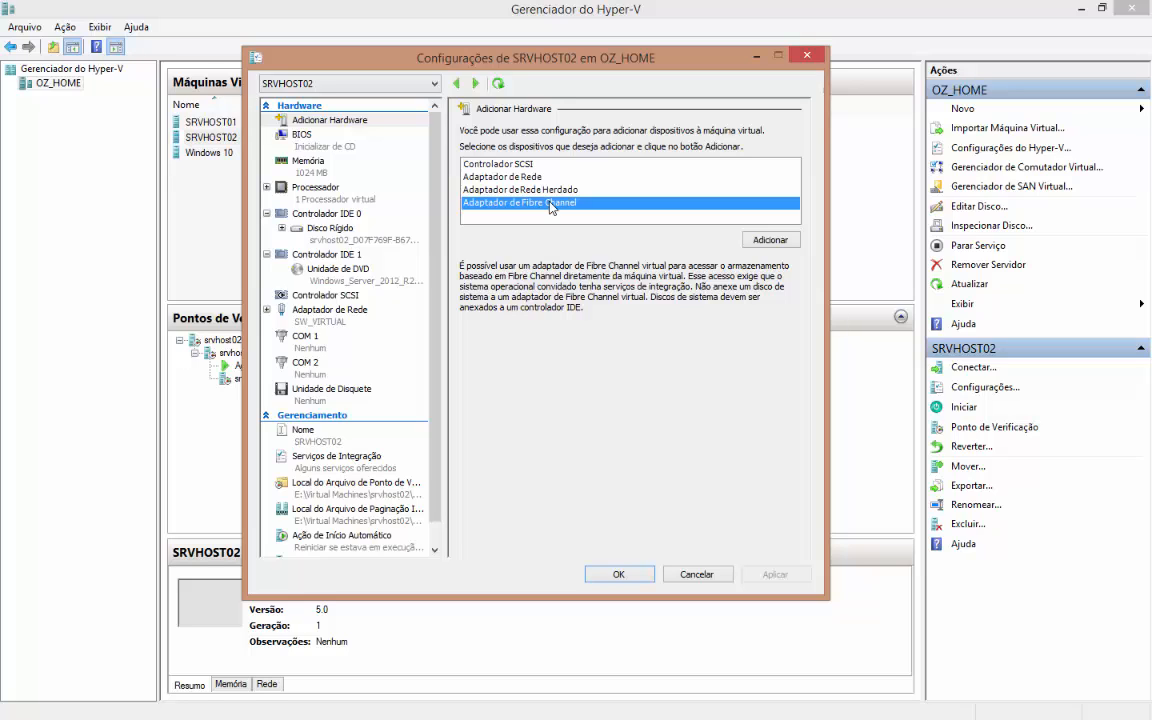
Examine the CD and IDE entries in SRVHOST02's BIOS boot order, and open its memory settings.
{"action": "left_click", "coordinate": [284, 130]}
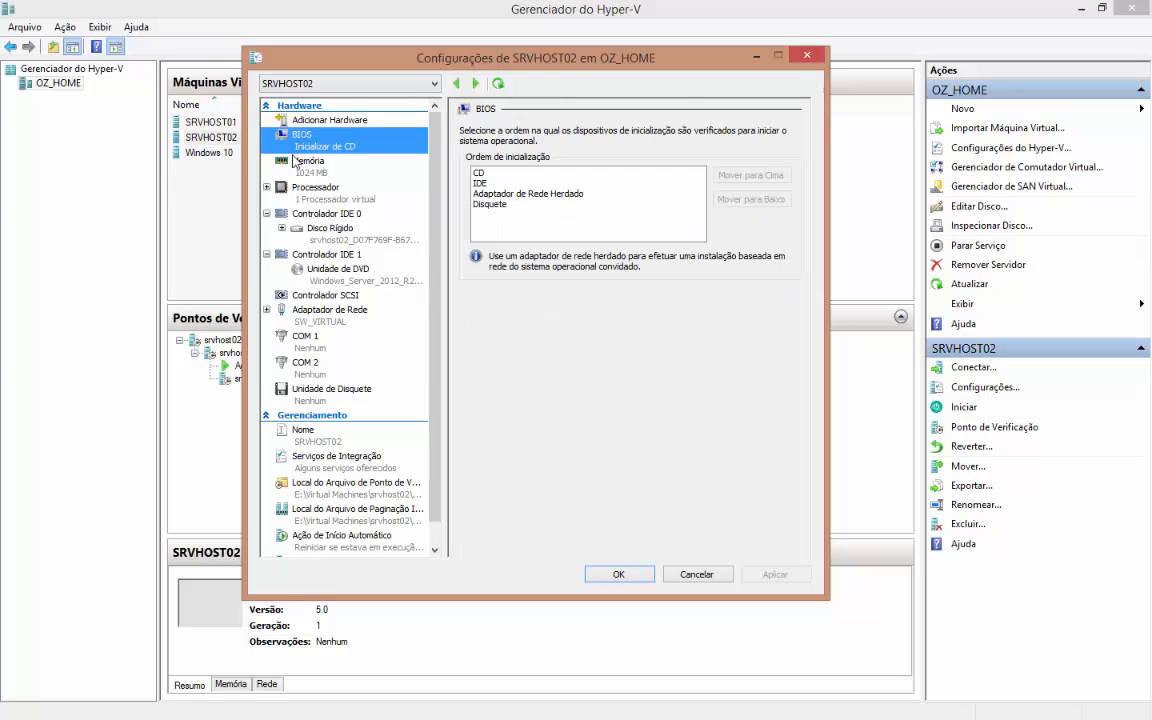
{"action": "left_click", "coordinate": [481, 173]}
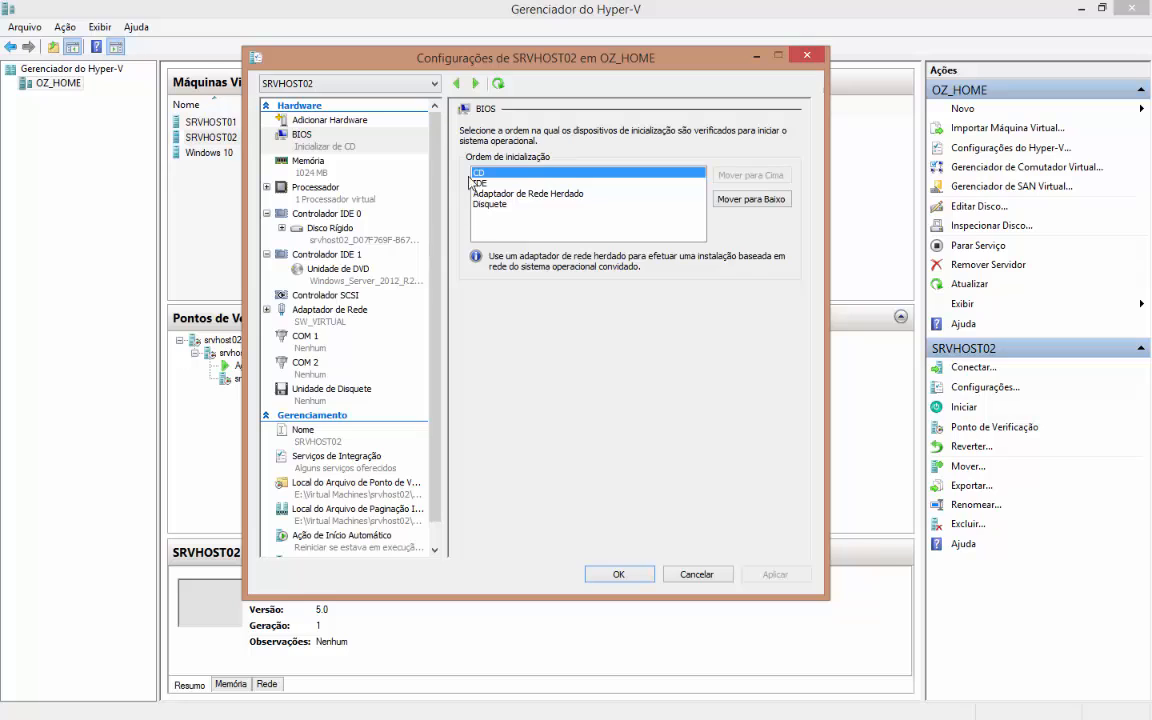
{"action": "left_click", "coordinate": [477, 184]}
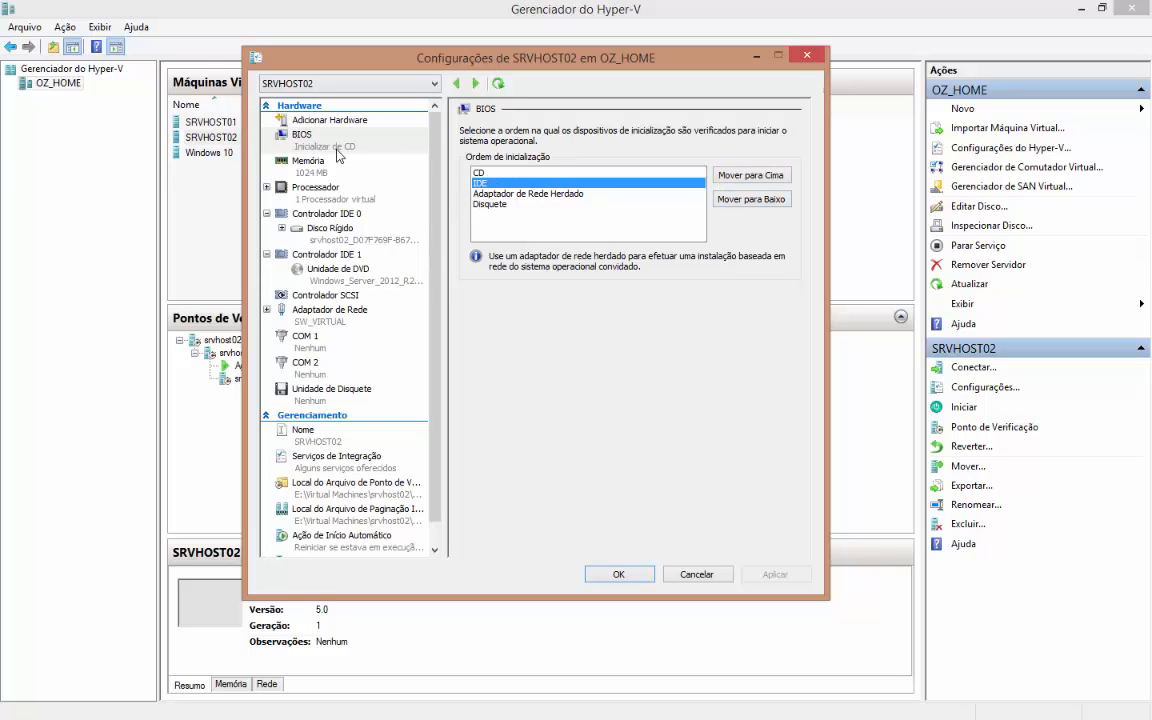
{"action": "left_click", "coordinate": [308, 162]}
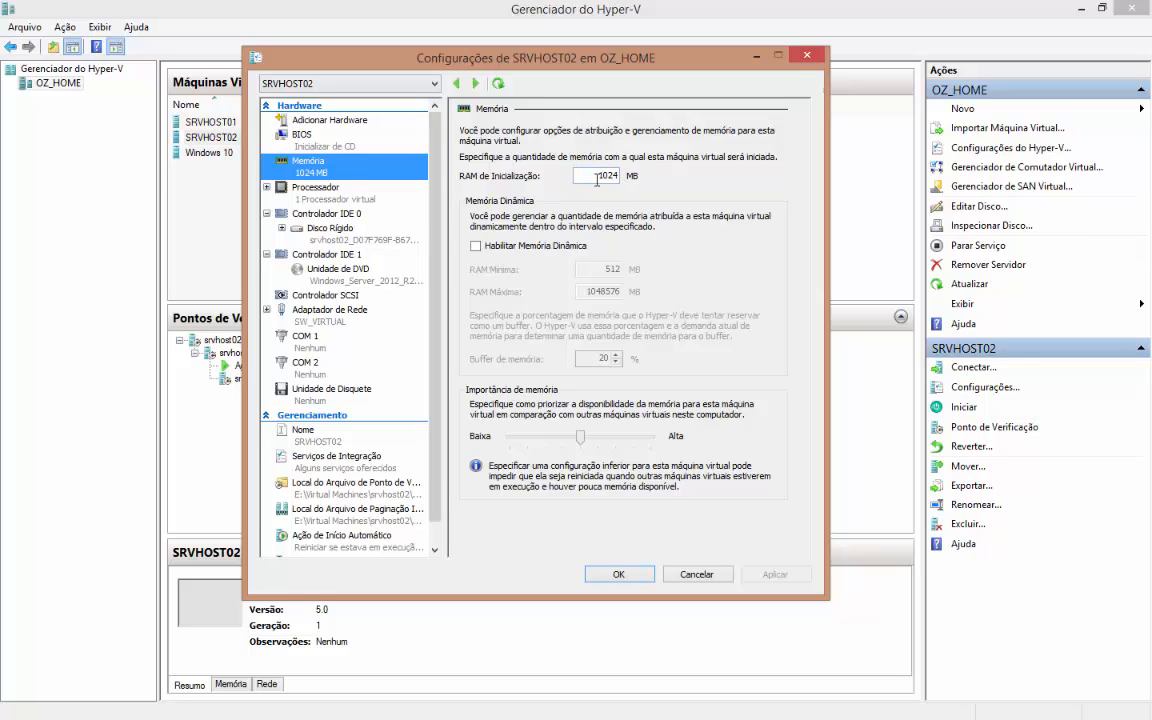
Try enabling dynamic memory for SRVHOST02, turn it off again, and view the processor settings.
{"action": "left_click", "coordinate": [477, 246]}
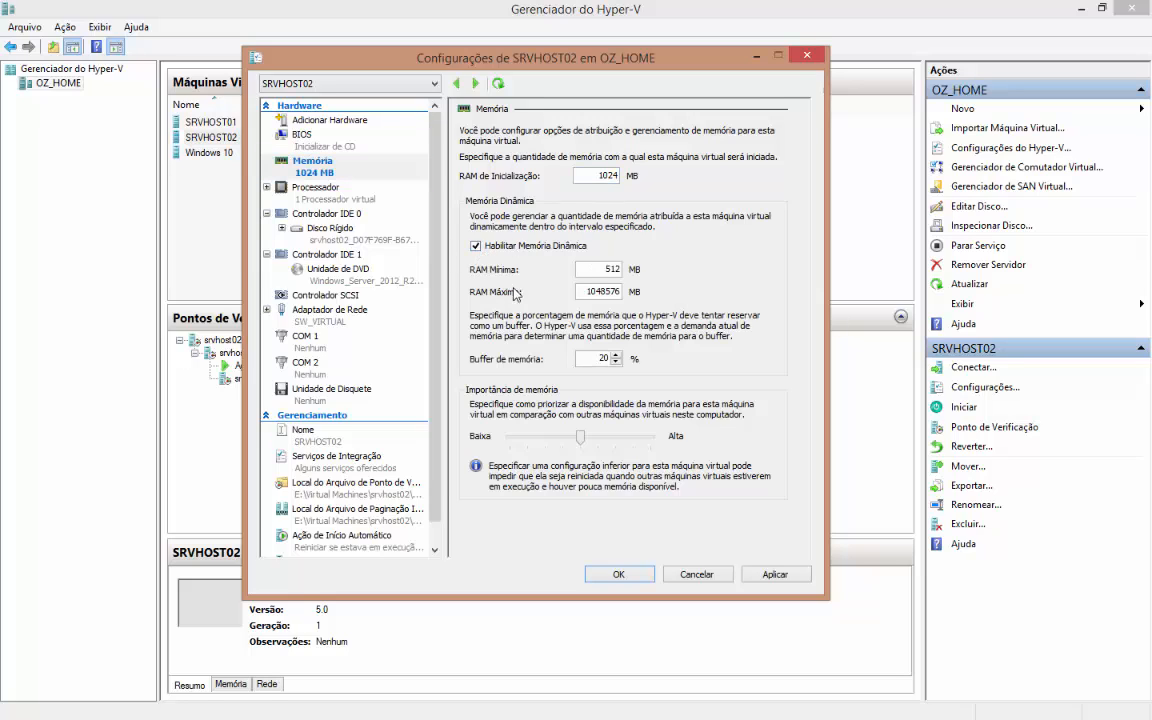
{"action": "left_click", "coordinate": [485, 248]}
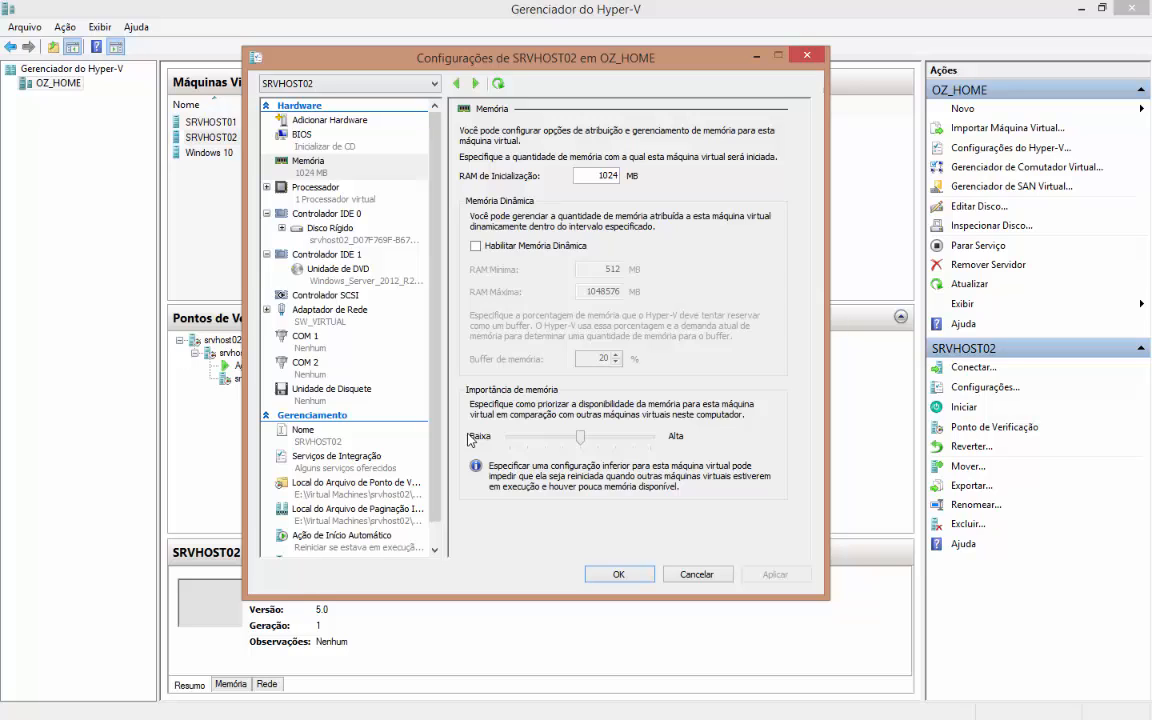
{"action": "left_click", "coordinate": [337, 196]}
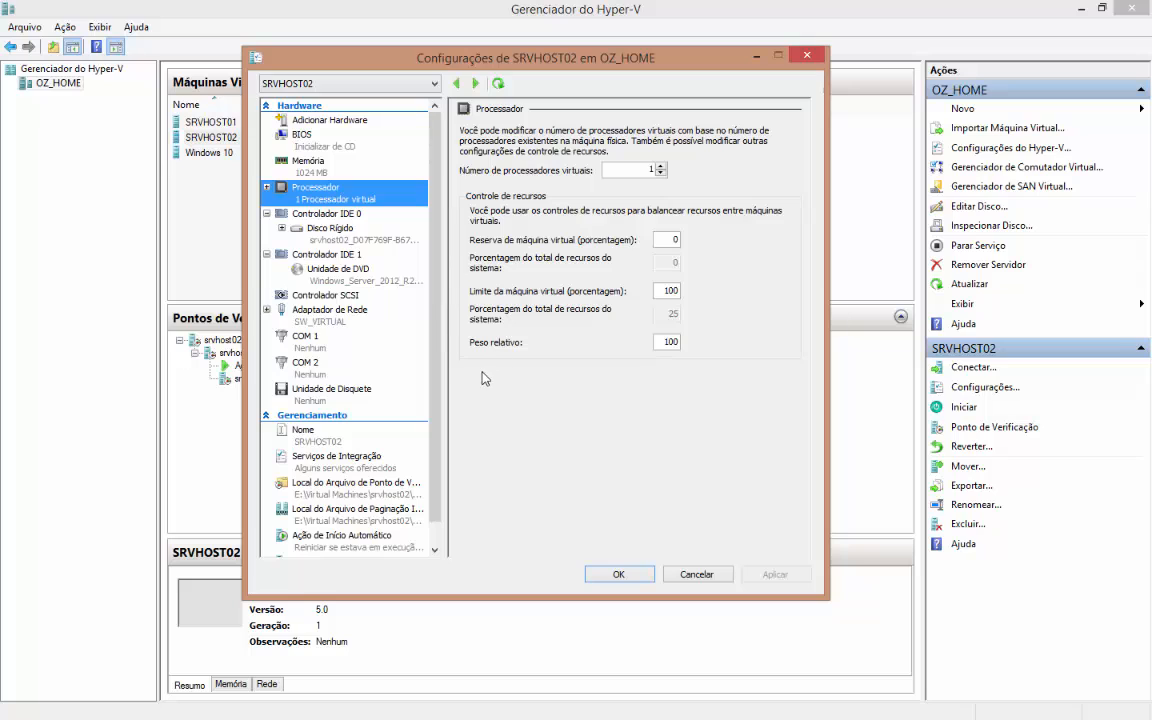
Examine SRVHOST02's IDE controller 0 and the path and .avhdx extension of its attached virtual hard disk file.
{"action": "left_click", "coordinate": [339, 216]}
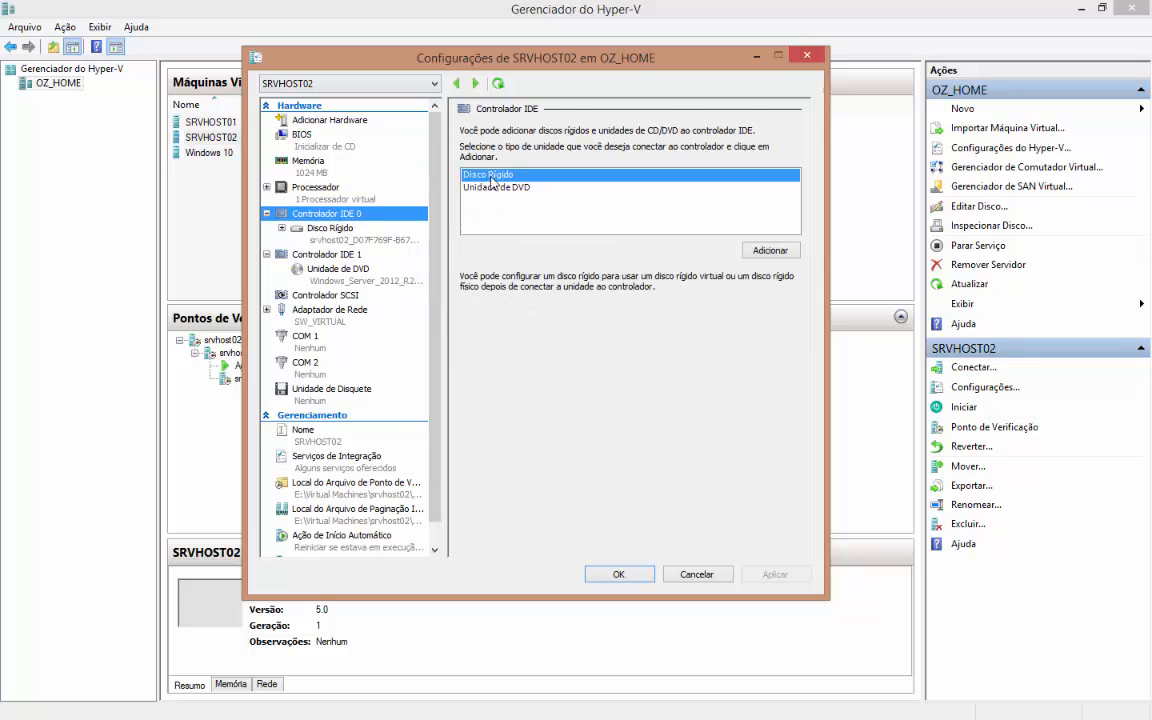
{"action": "left_click", "coordinate": [310, 227]}
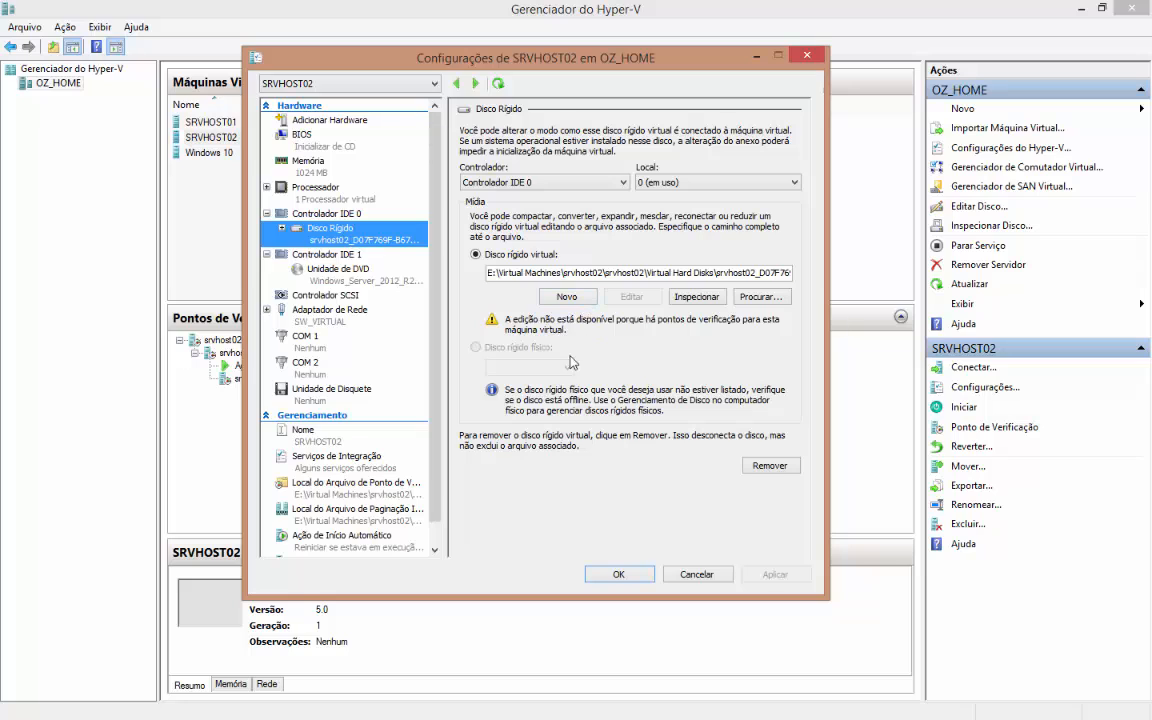
{"action": "left_click_drag", "start_coordinate": [722, 272], "coordinate": [800, 273]}
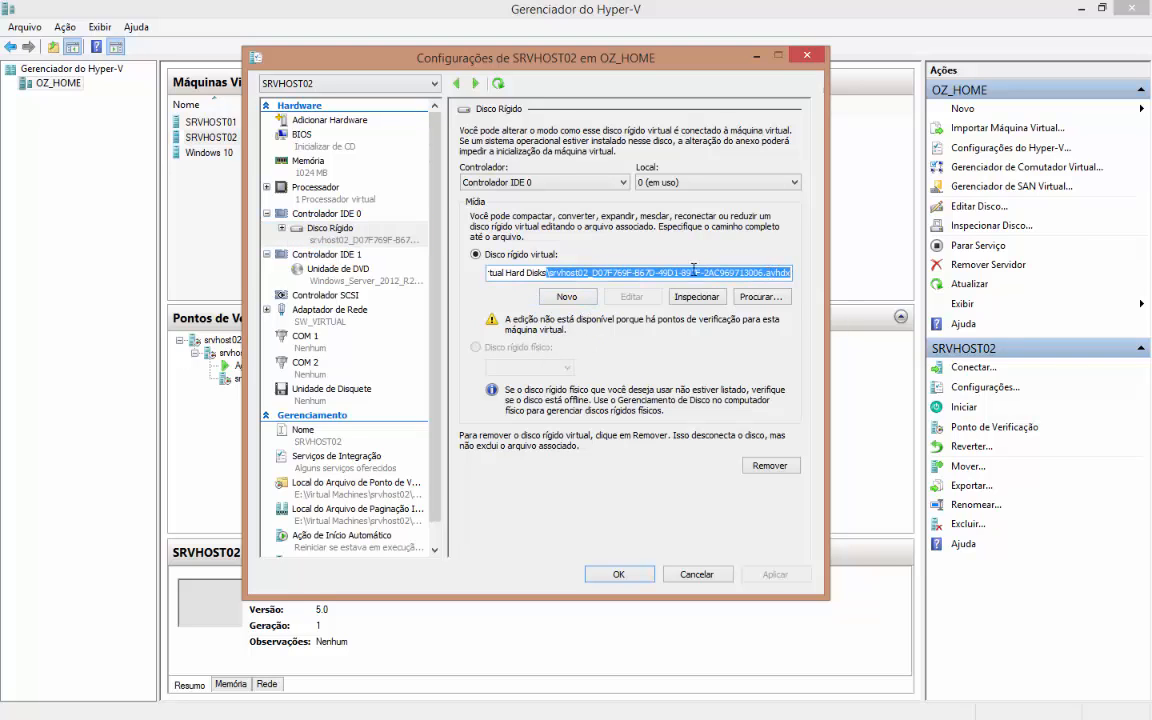
{"action": "left_click", "coordinate": [765, 273]}
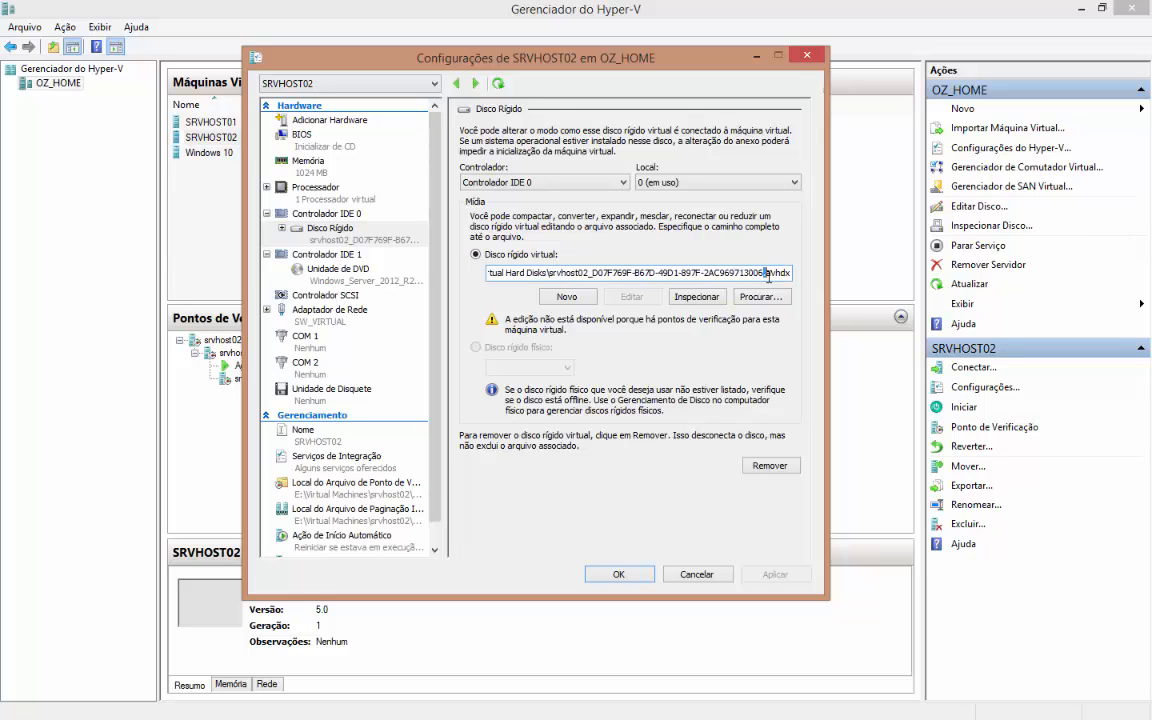
{"action": "type", "text": "a"}
{"action": "left_click_drag", "start_coordinate": [767, 273], "coordinate": [790, 275]}
{"action": "type", "text": "avhdx"}
{"action": "left_click_drag", "start_coordinate": [747, 273], "coordinate": [863, 272]}
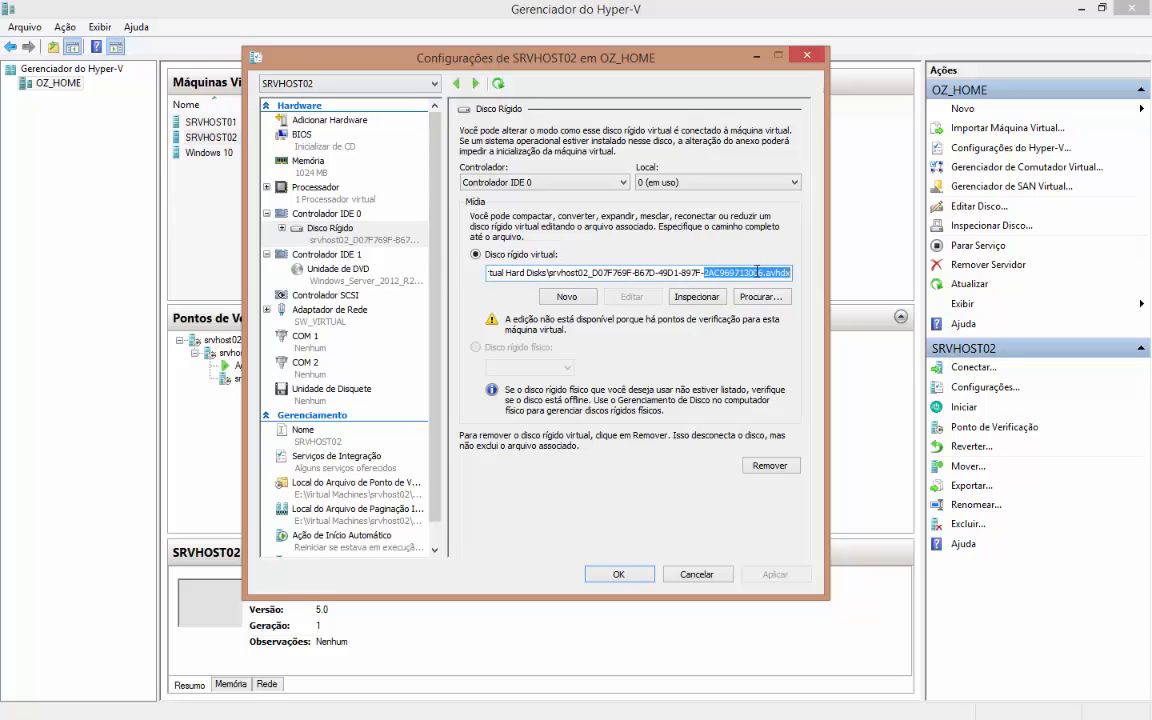
{"action": "left_click", "coordinate": [761, 273]}
{"action": "left_click_drag", "start_coordinate": [767, 272], "coordinate": [786, 273]}
{"action": "left_click_drag", "start_coordinate": [698, 270], "coordinate": [327, 244]}
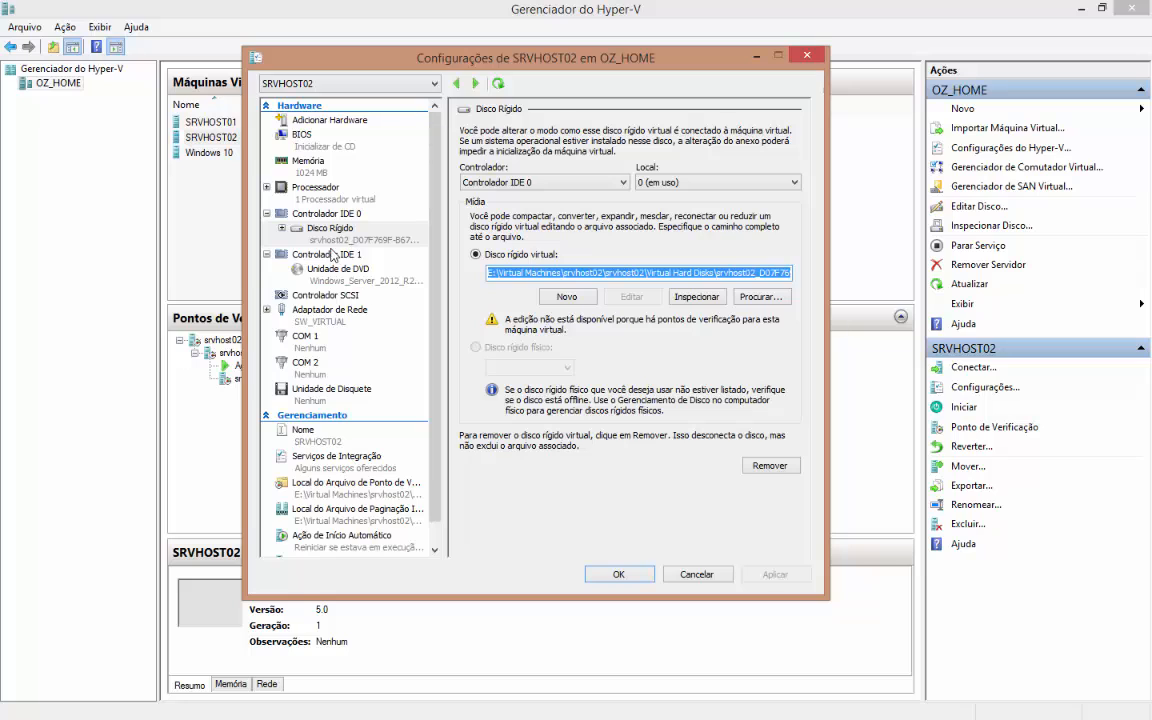
{"action": "left_click", "coordinate": [767, 273]}
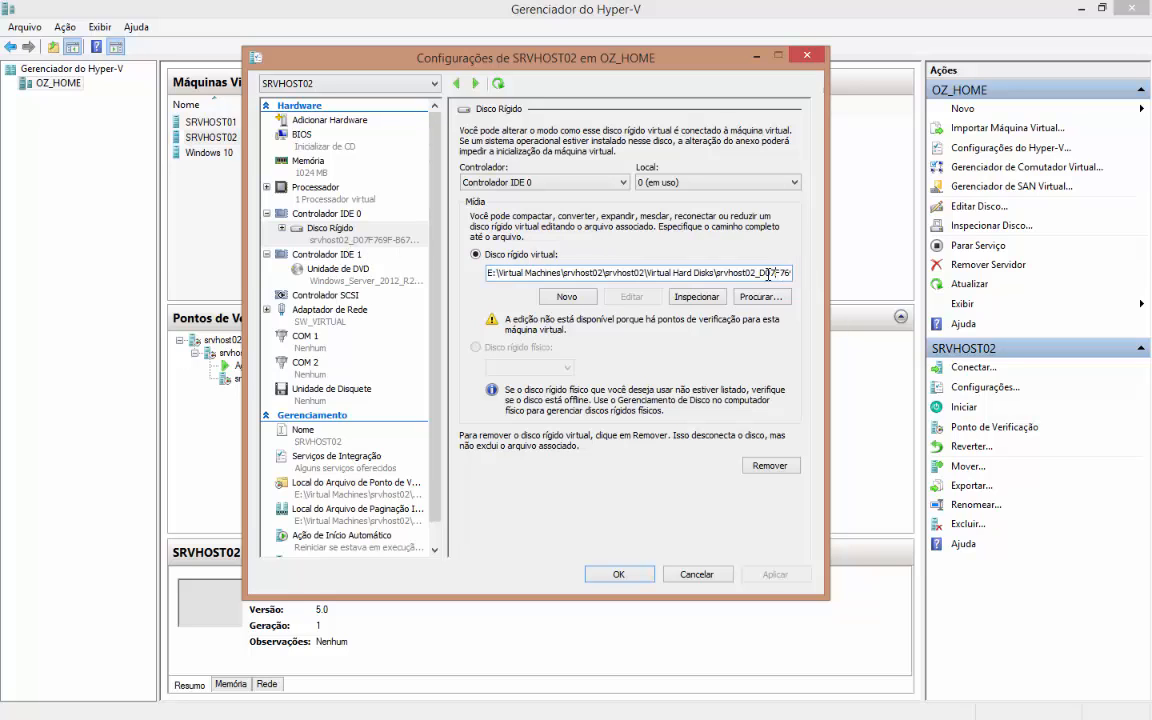
{"action": "left_click_drag", "start_coordinate": [738, 273], "coordinate": [812, 275]}
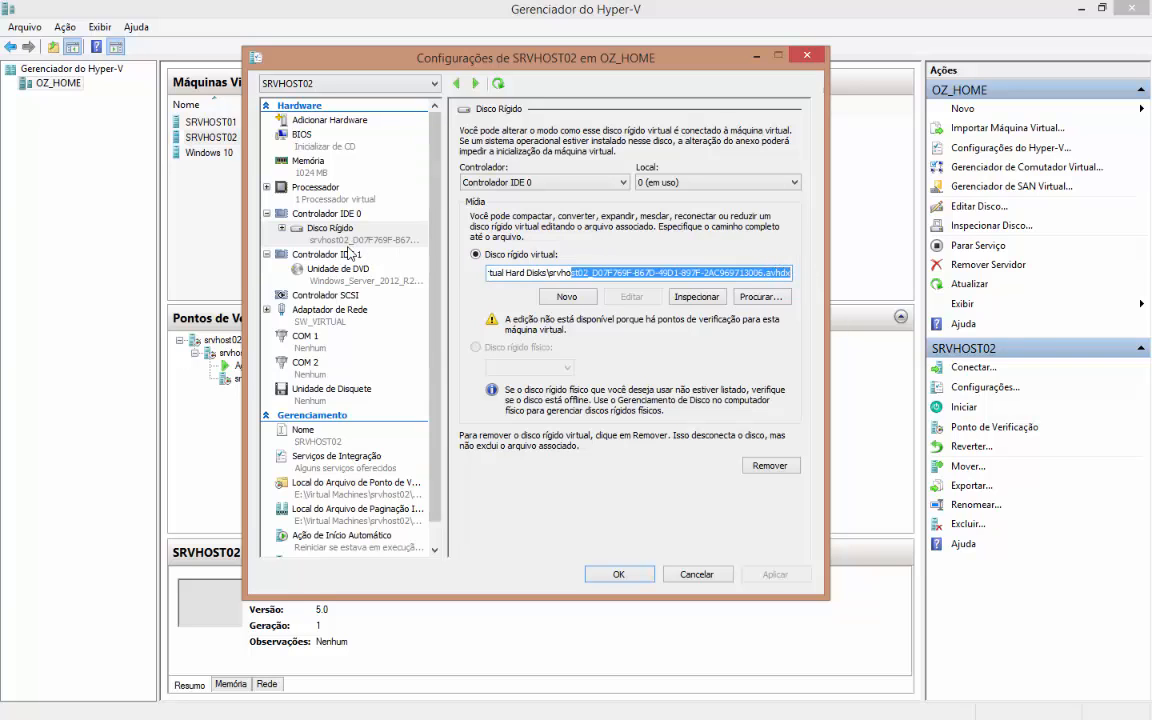
View the image file assigned to the DVD drive on SRVHOST02's IDE controller 1.
{"action": "left_click", "coordinate": [320, 254]}
{"action": "left_click", "coordinate": [341, 271]}
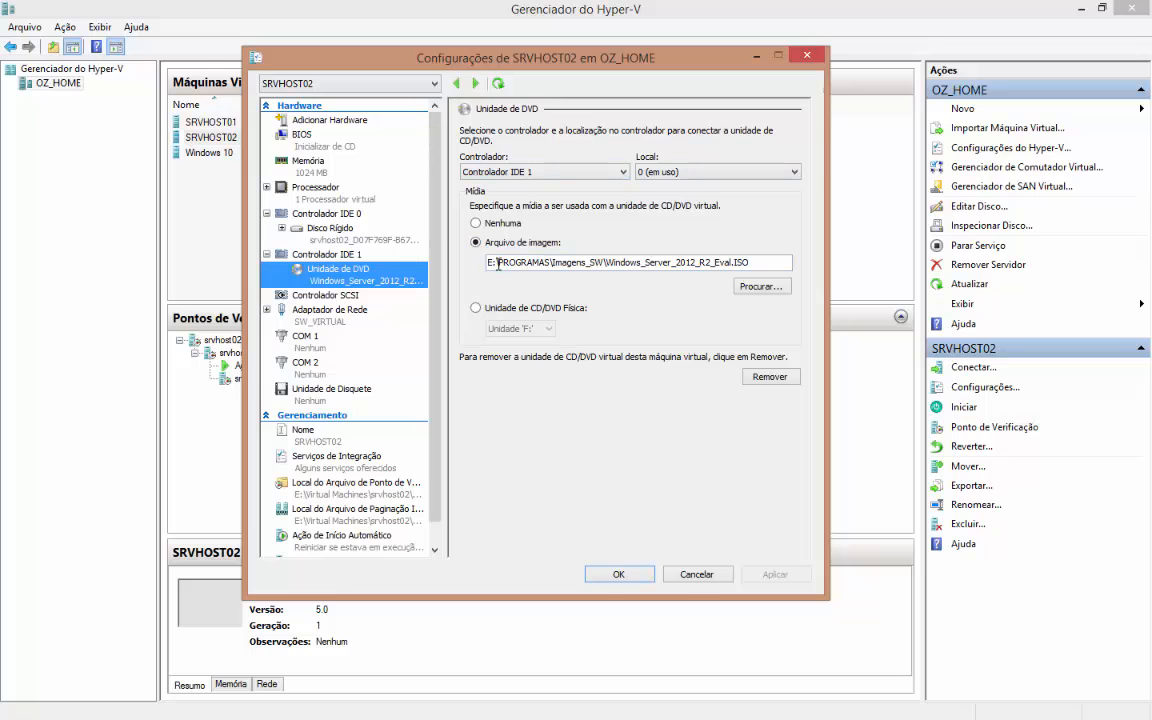
Try to add a hard disk to SRVHOST02's SCSI controller, and discard the pending settings change.
{"action": "left_click", "coordinate": [330, 296]}
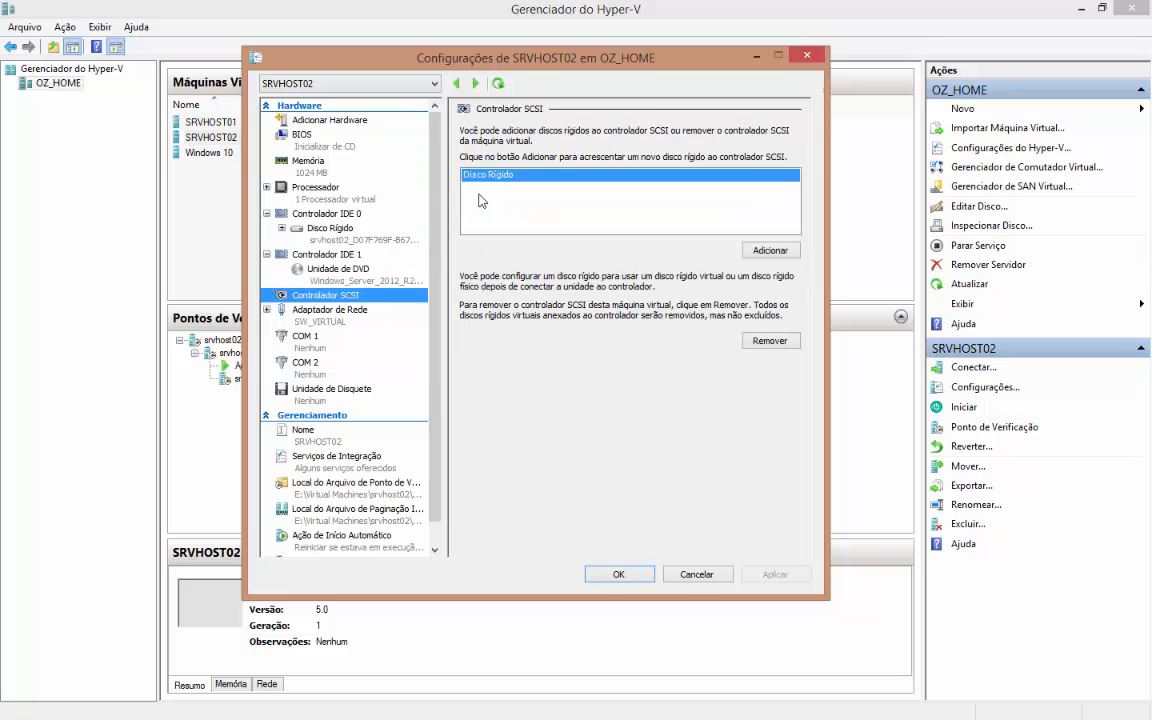
{"action": "left_click", "coordinate": [761, 254]}
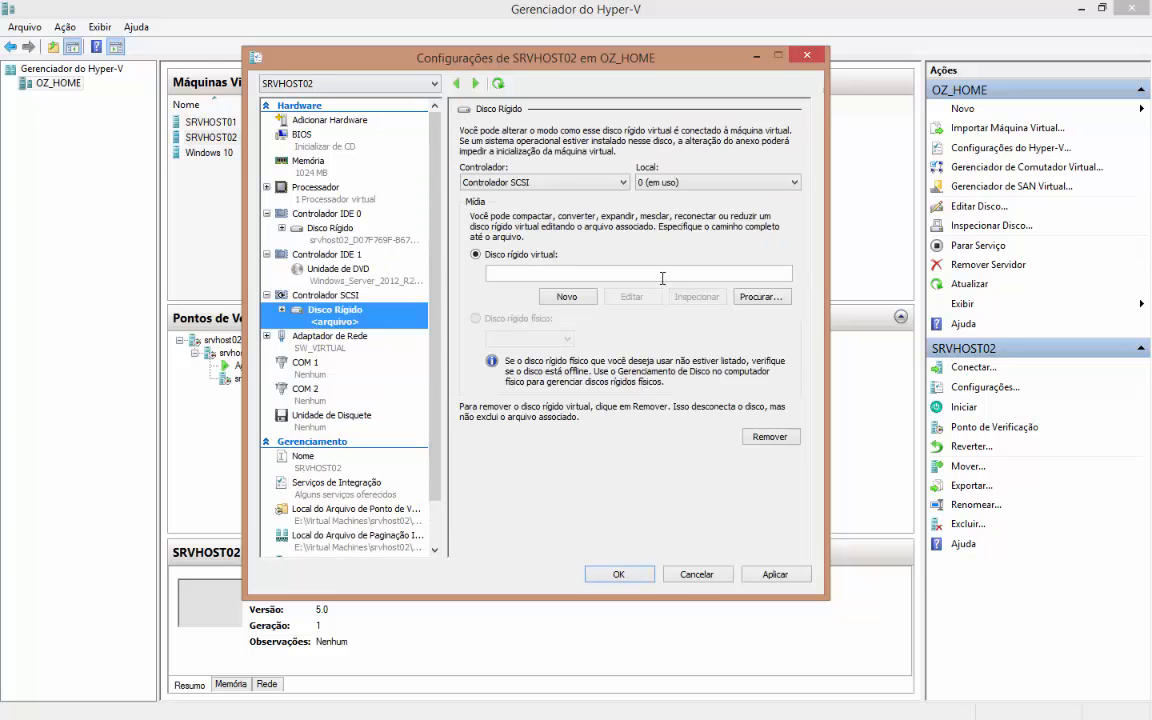
{"action": "left_click", "coordinate": [722, 574]}
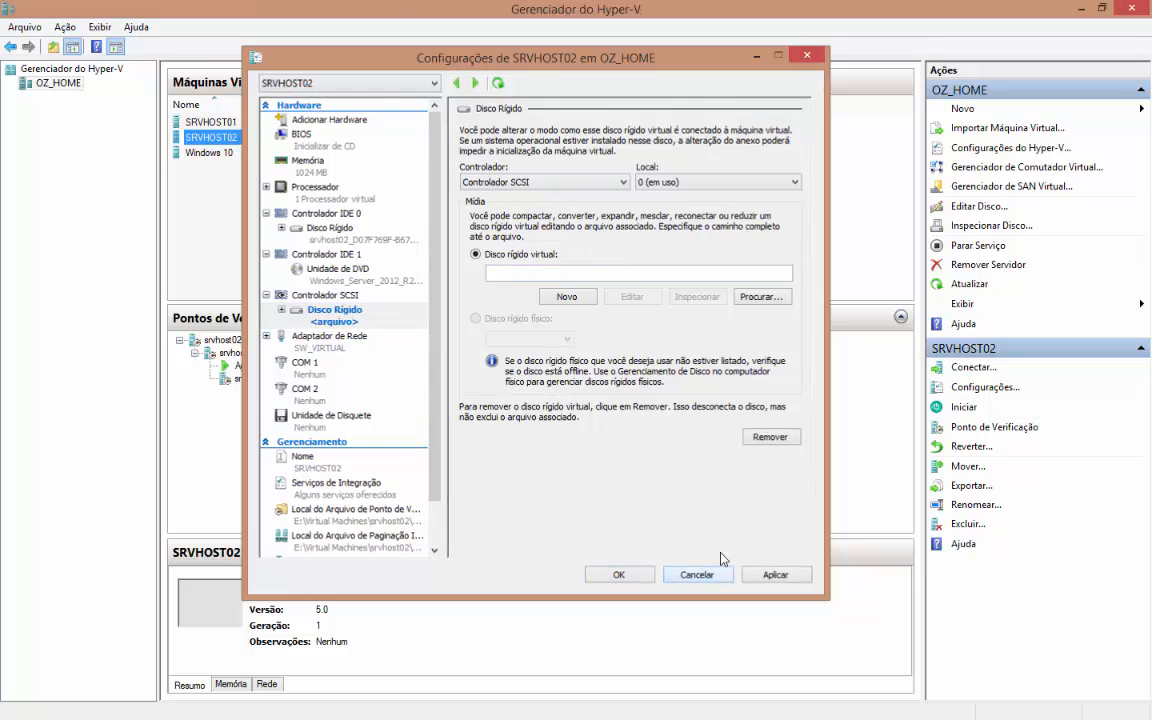
Reopen SRVHOST02's settings and check its COM 1, COM 2 and floppy drive pages.
{"action": "right_click", "coordinate": [207, 138]}
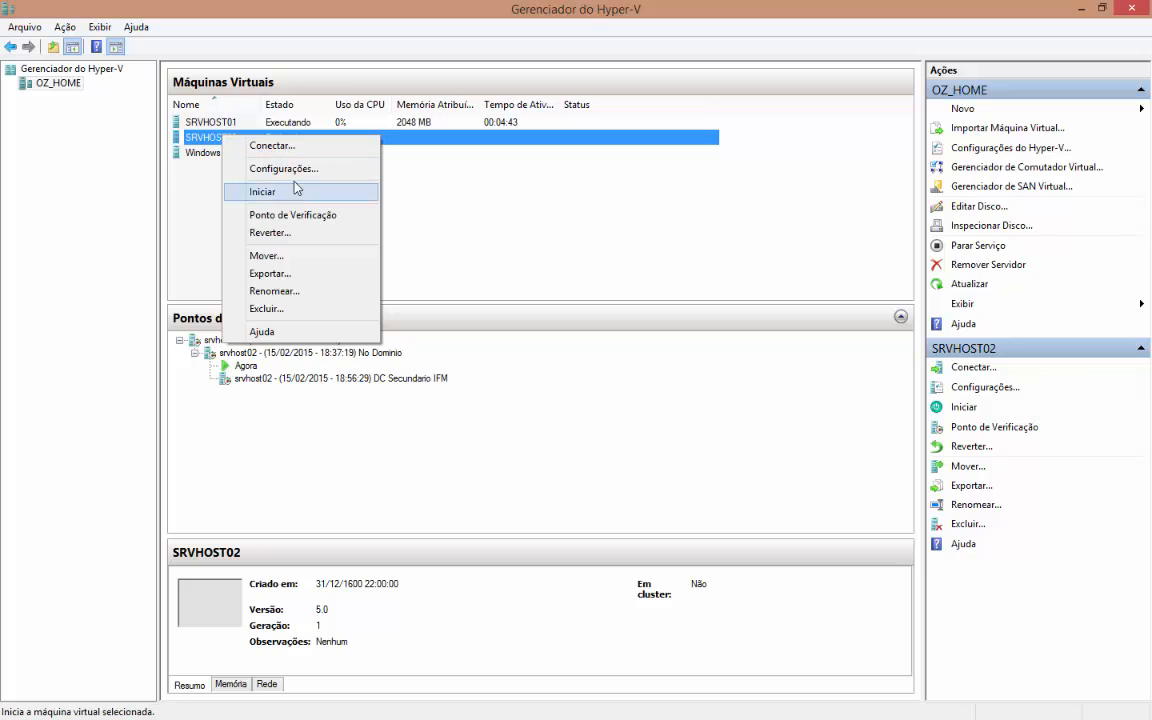
{"action": "left_click", "coordinate": [283, 168]}
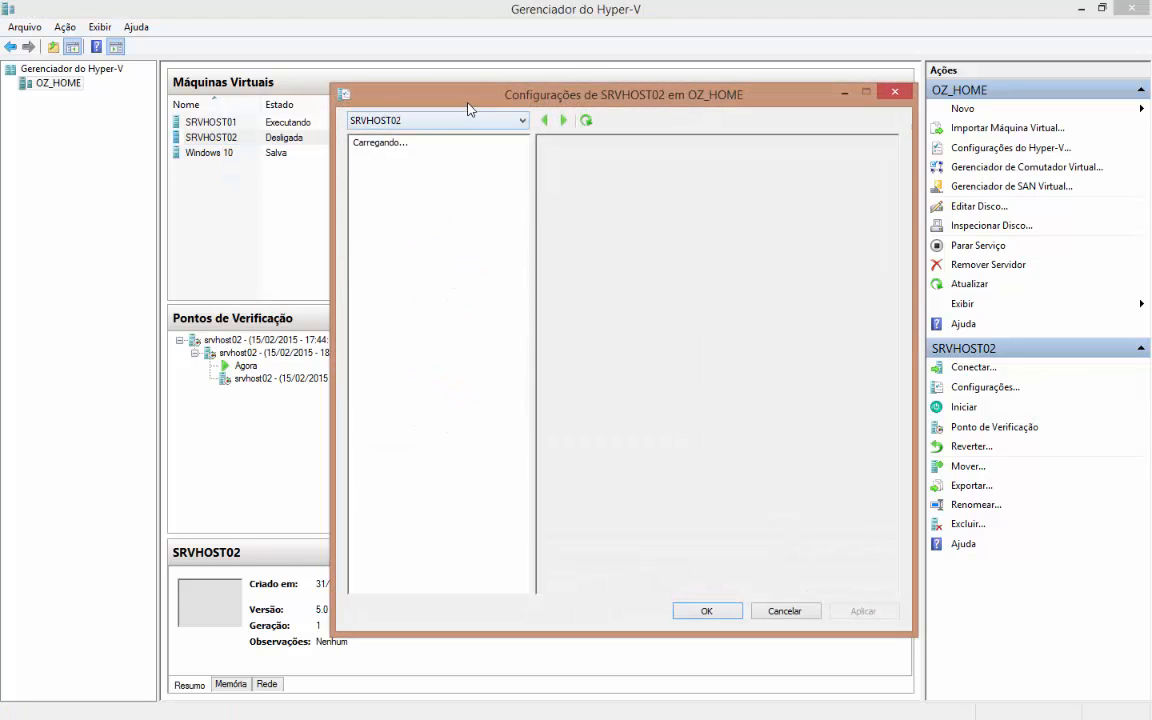
{"action": "left_click_drag", "start_coordinate": [467, 95], "coordinate": [340, 57]}
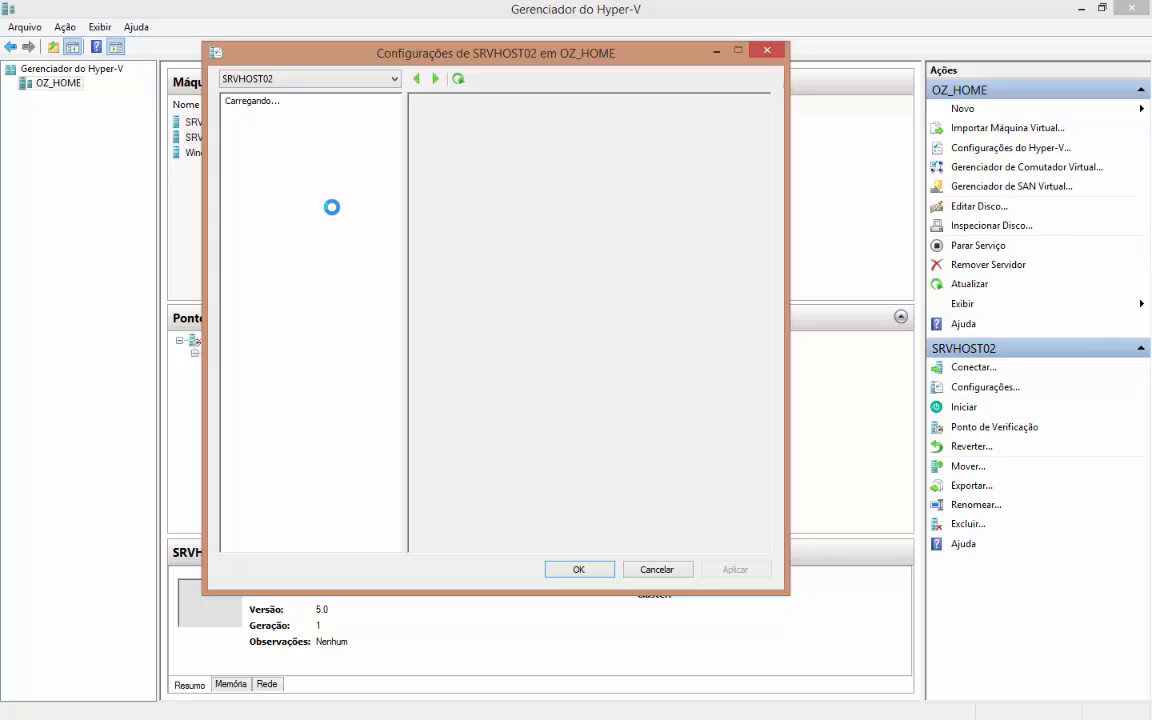
{"action": "left_click", "coordinate": [266, 332]}
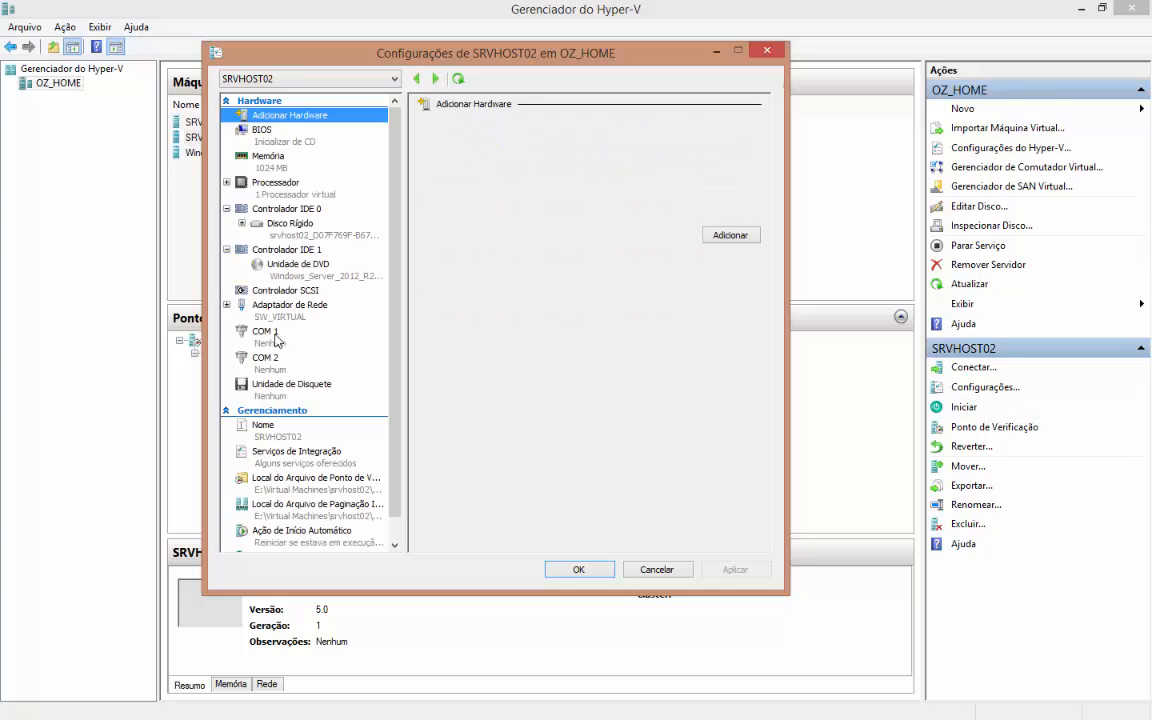
{"action": "left_click", "coordinate": [284, 360]}
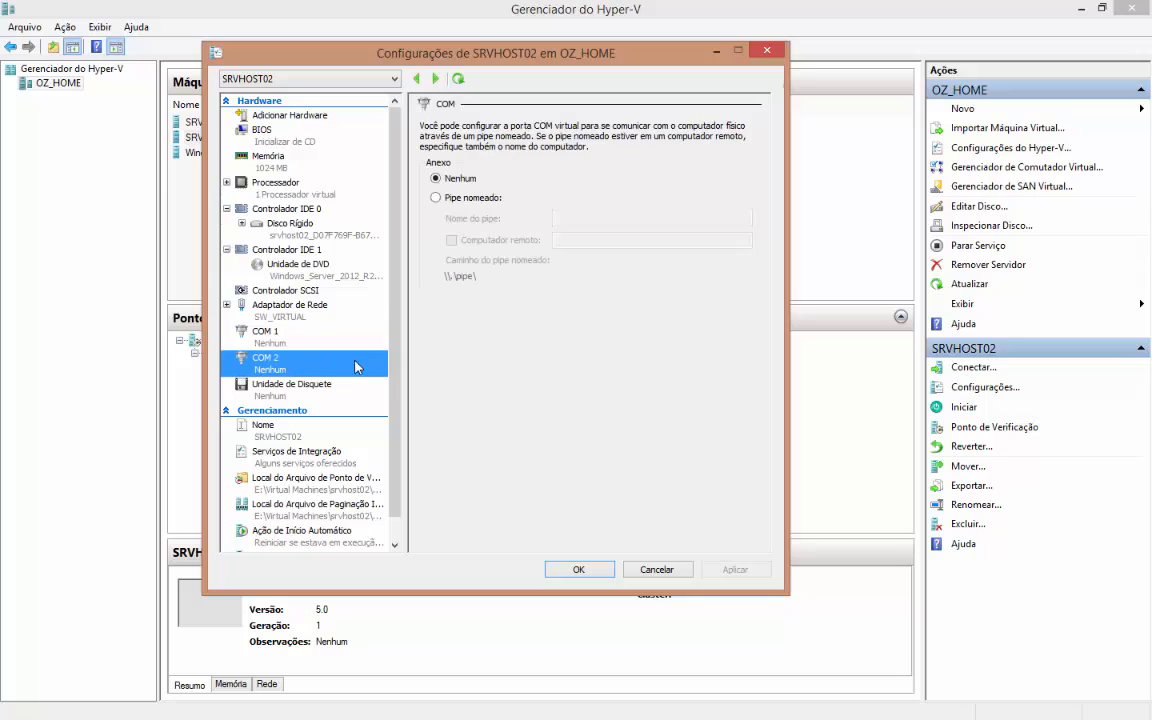
{"action": "left_click", "coordinate": [329, 389]}
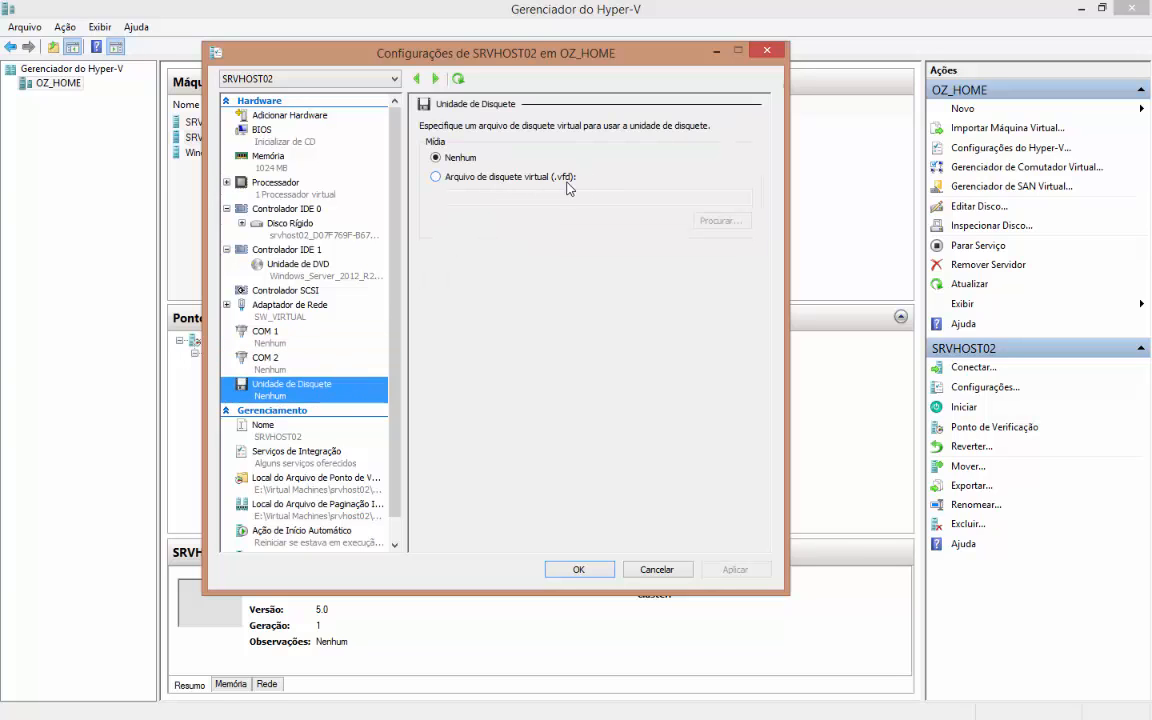
{"action": "scroll", "coordinate": [399, 322], "scroll_direction": "down", "scroll_amount": 1}
{"action": "scroll", "coordinate": [399, 249], "scroll_direction": "up", "scroll_amount": 1}
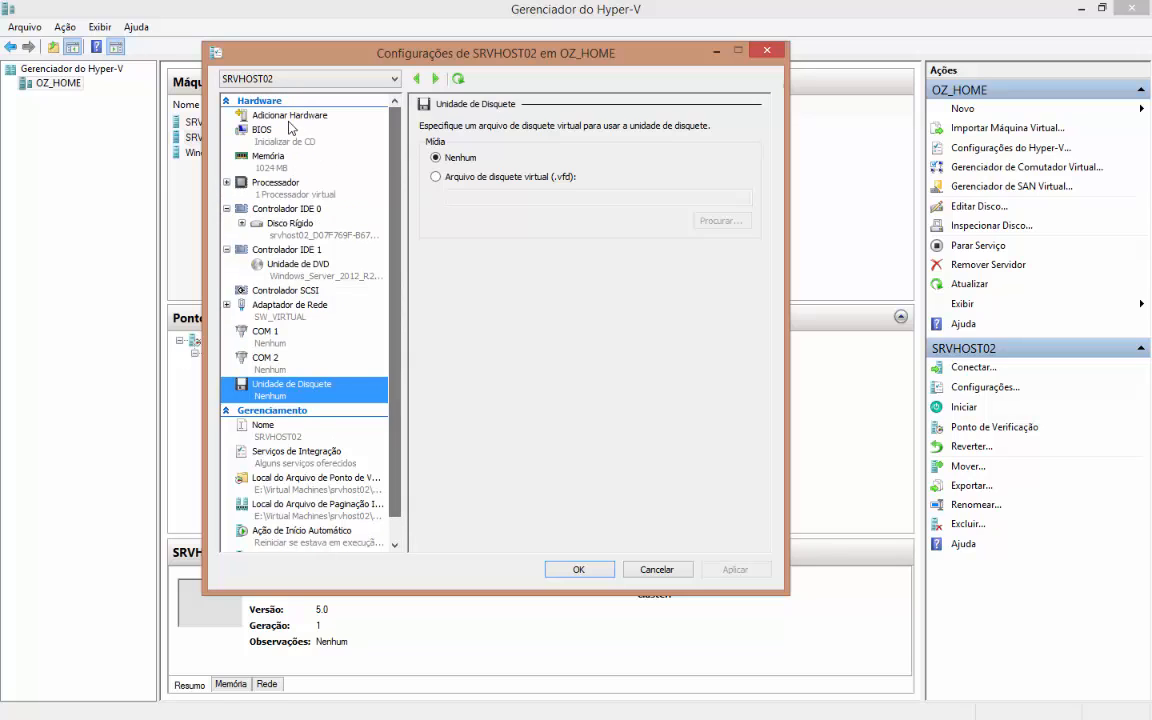
Look over the virtual machines that can be chosen in the settings window, keeping SRVHOST02 selected.
{"action": "left_click", "coordinate": [350, 79]}
{"action": "left_click", "coordinate": [390, 88]}
{"action": "left_click", "coordinate": [391, 82]}
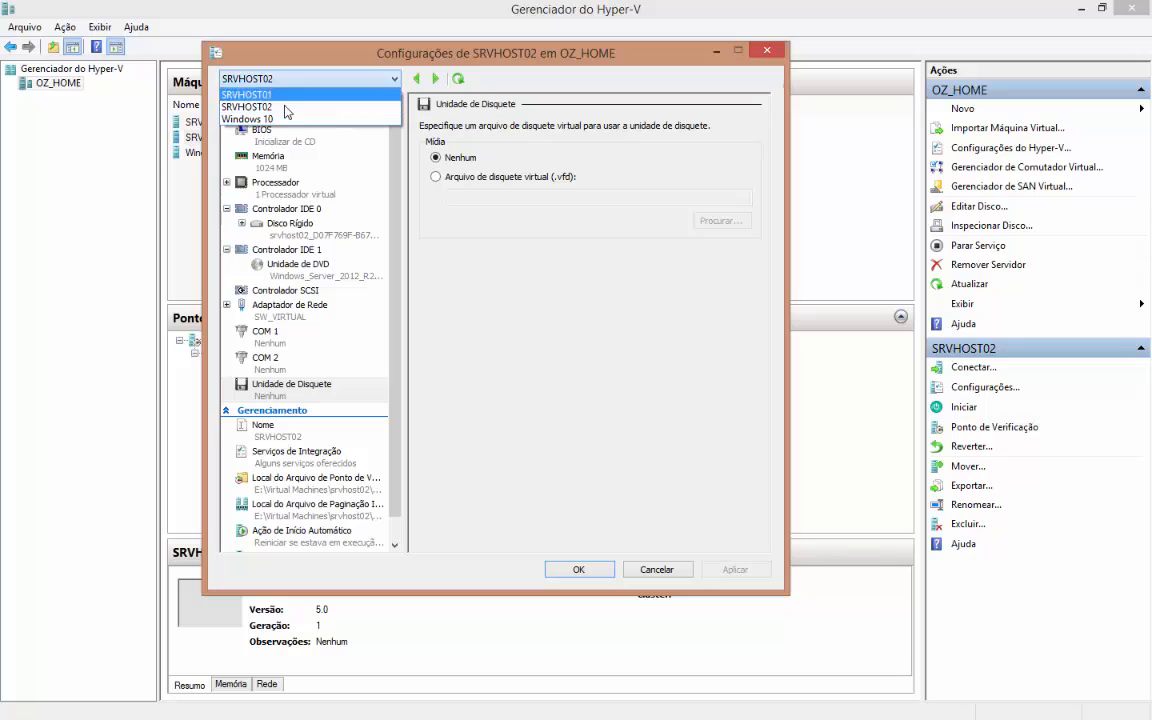
{"action": "left_click", "coordinate": [395, 79]}
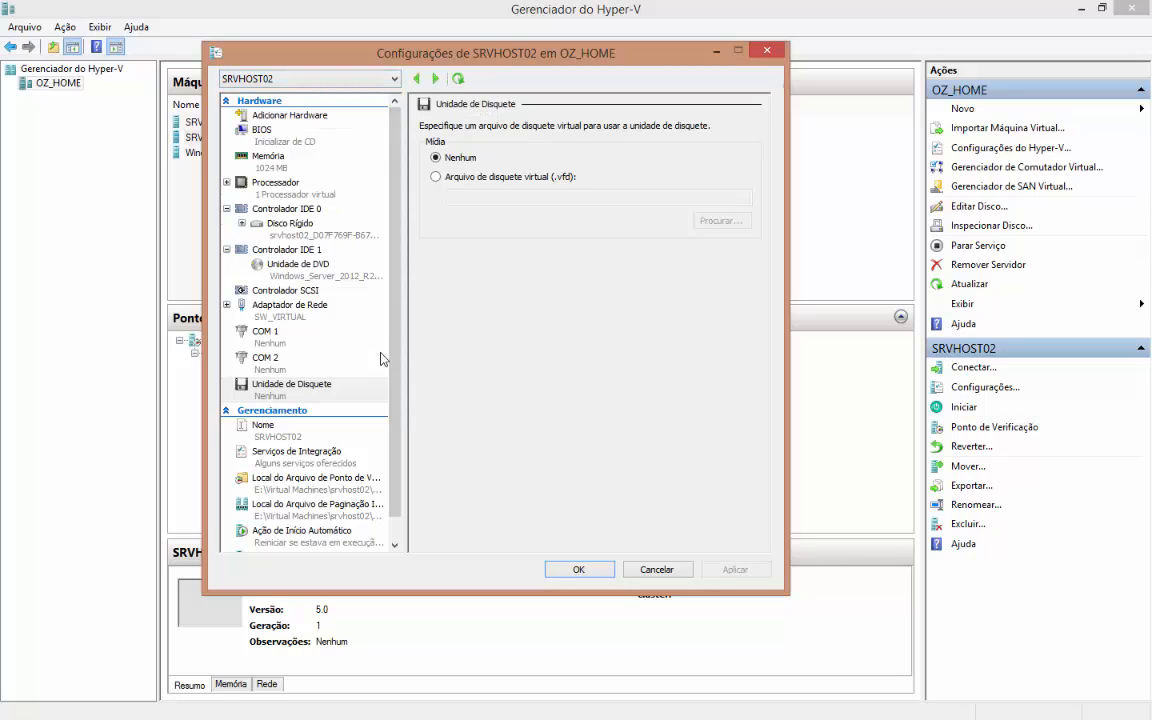
Rename the virtual machine SRVHOST02 as SRVHOST03 in its name settings and apply the change.
{"action": "scroll", "coordinate": [352, 356], "scroll_direction": "down", "scroll_amount": 1}
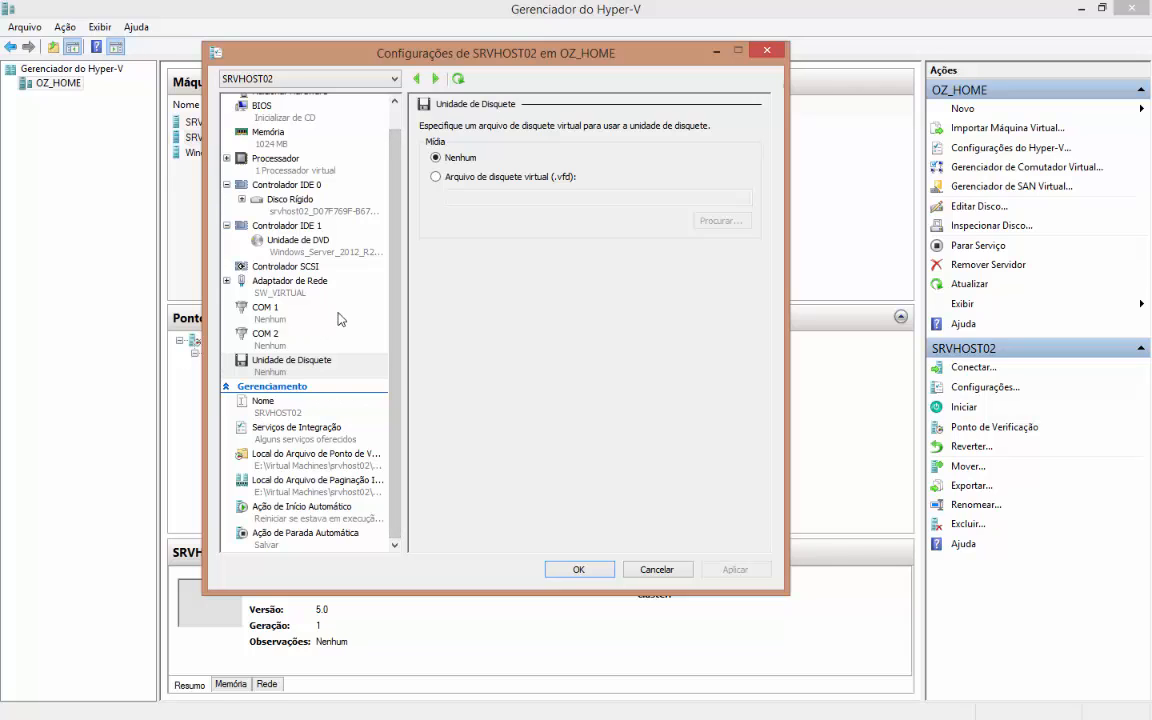
{"action": "left_click", "coordinate": [300, 404]}
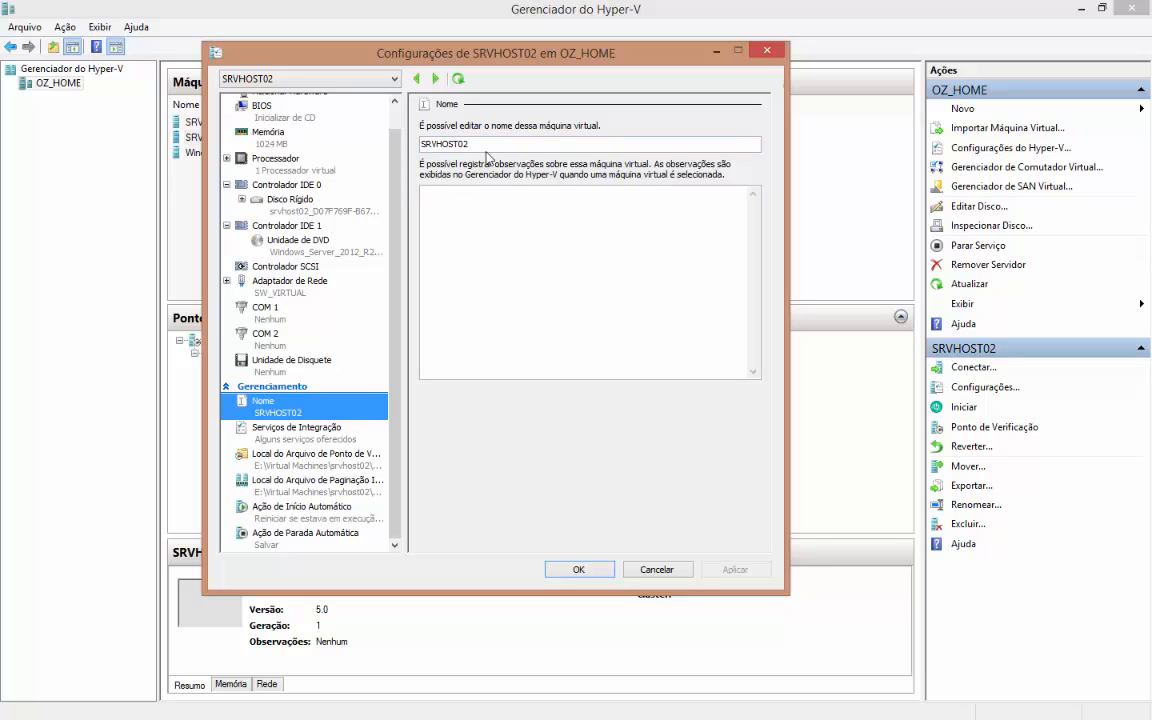
{"action": "left_click_drag", "start_coordinate": [307, 62], "coordinate": [459, 62]}
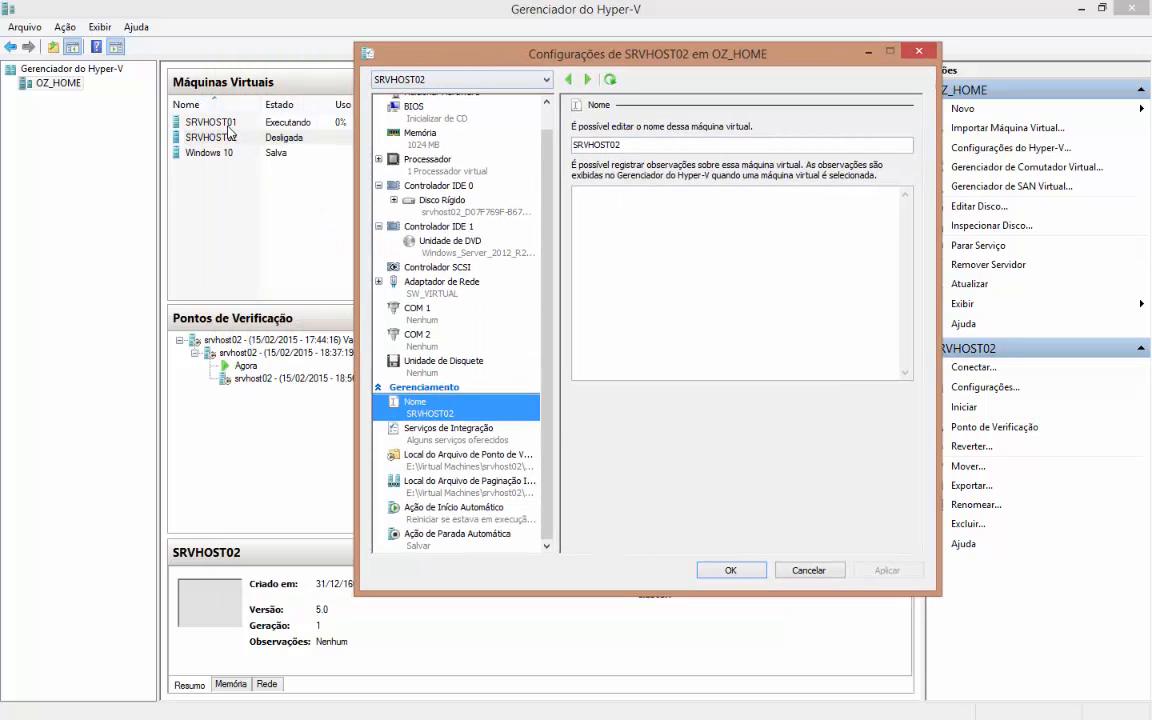
{"action": "left_click", "coordinate": [637, 146]}
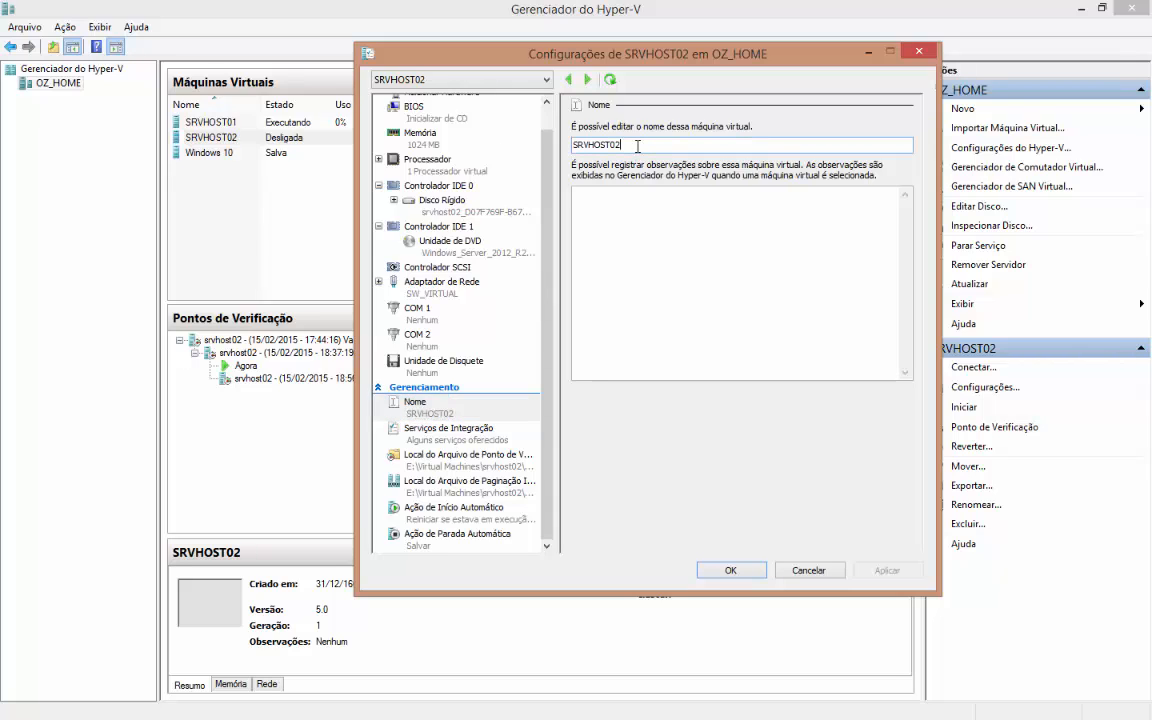
{"action": "key", "text": "BackSpace"}
{"action": "type", "text": "3"}
{"action": "left_click", "coordinate": [880, 568]}
Restore the virtual machine's name to SRVHOST02 and apply the change.
{"action": "left_click", "coordinate": [630, 146]}
{"action": "key", "text": "BackSpace"}
{"action": "type", "text": "2"}
{"action": "left_click", "coordinate": [882, 566]}
Examine SRVHOST02's integration services from operating system shutdown through backup, and view its checkpoint file location.
{"action": "left_click", "coordinate": [418, 430]}
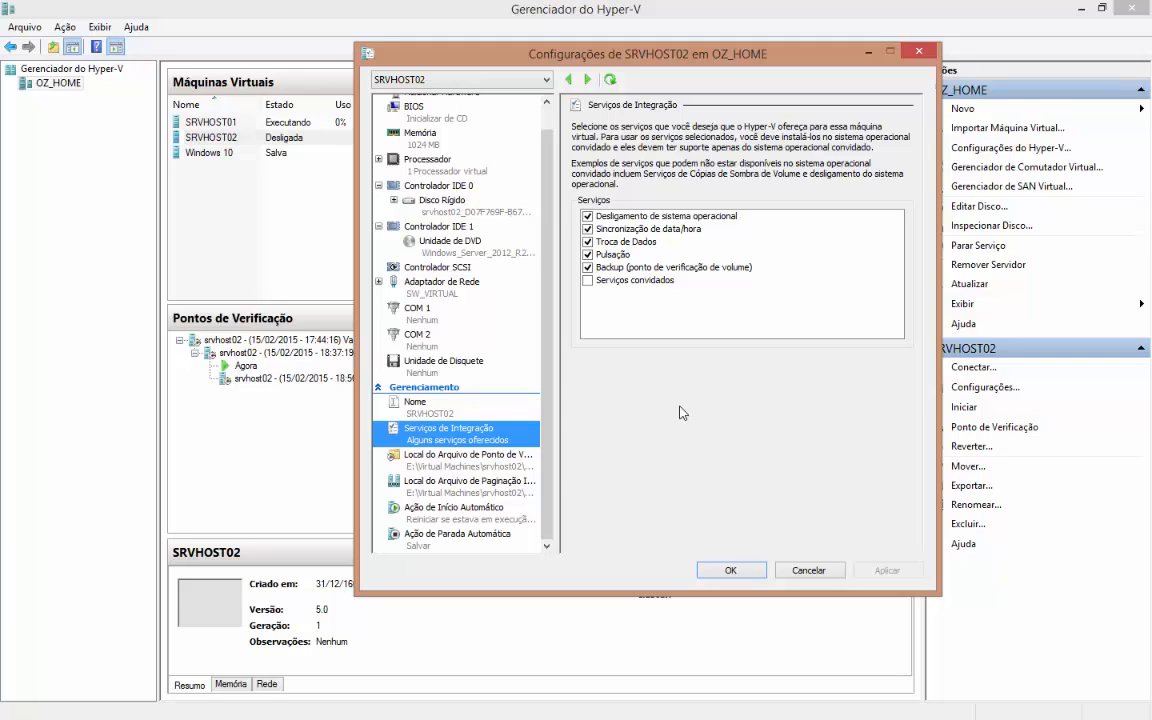
{"action": "left_click", "coordinate": [620, 217]}
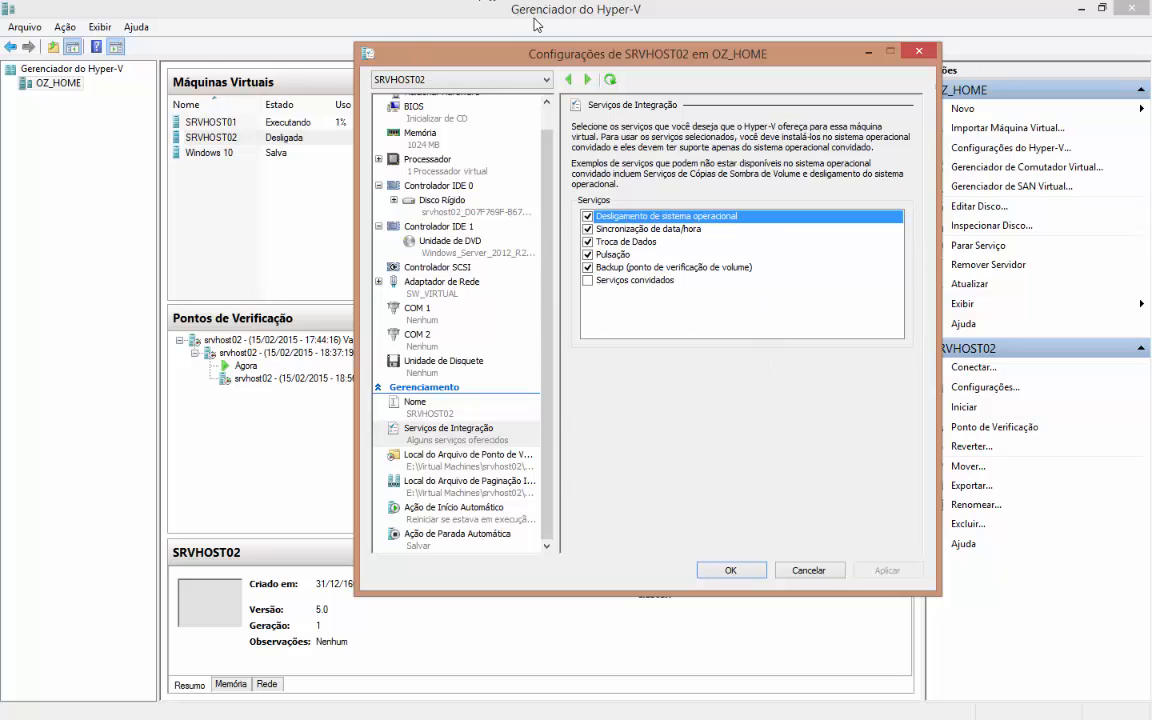
{"action": "left_click", "coordinate": [673, 231]}
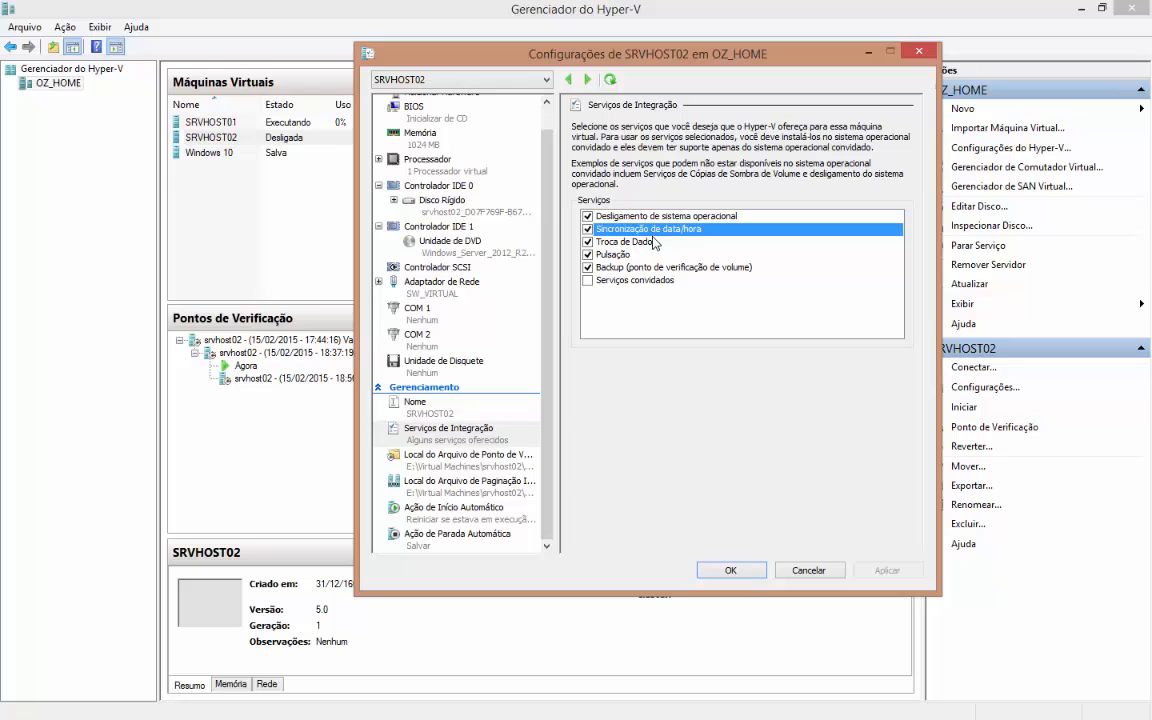
{"action": "left_click", "coordinate": [658, 242]}
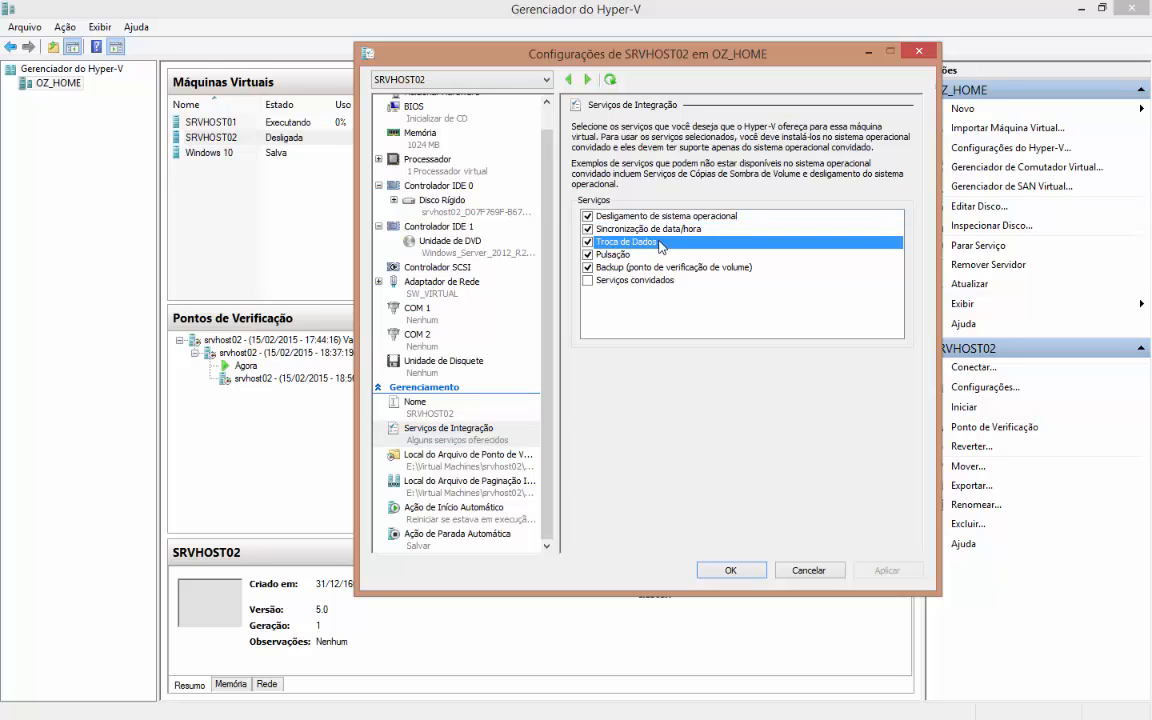
{"action": "left_click", "coordinate": [606, 256]}
{"action": "left_click", "coordinate": [606, 256]}
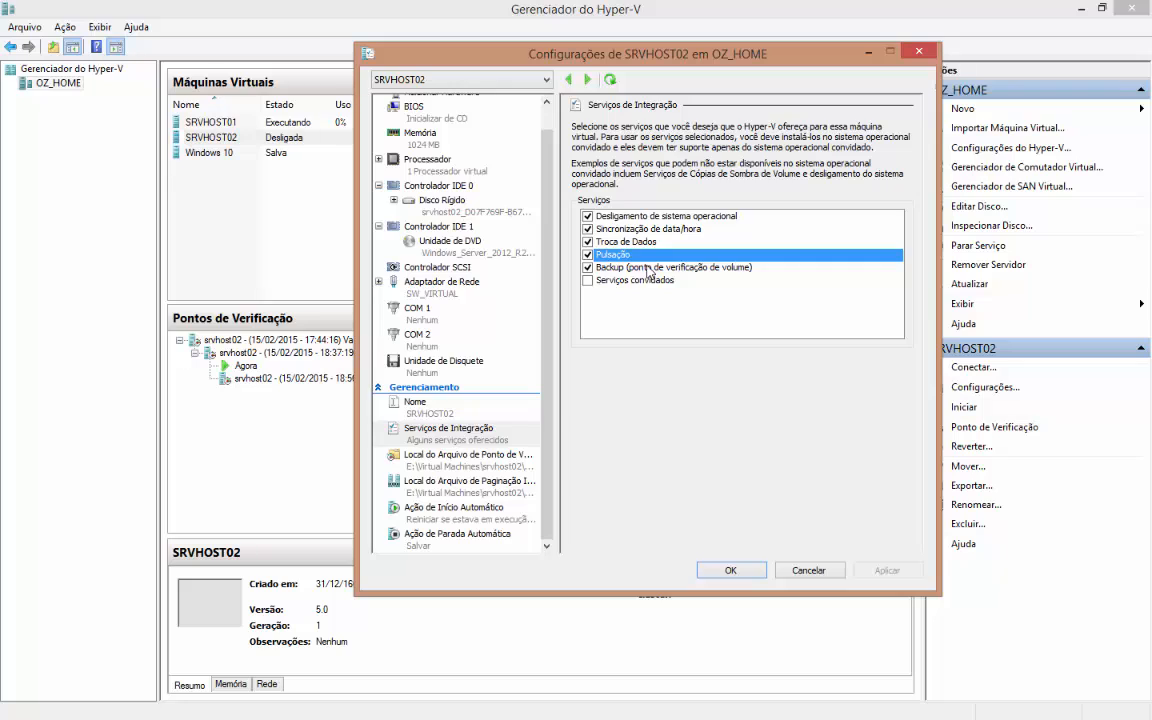
{"action": "left_click", "coordinate": [652, 267]}
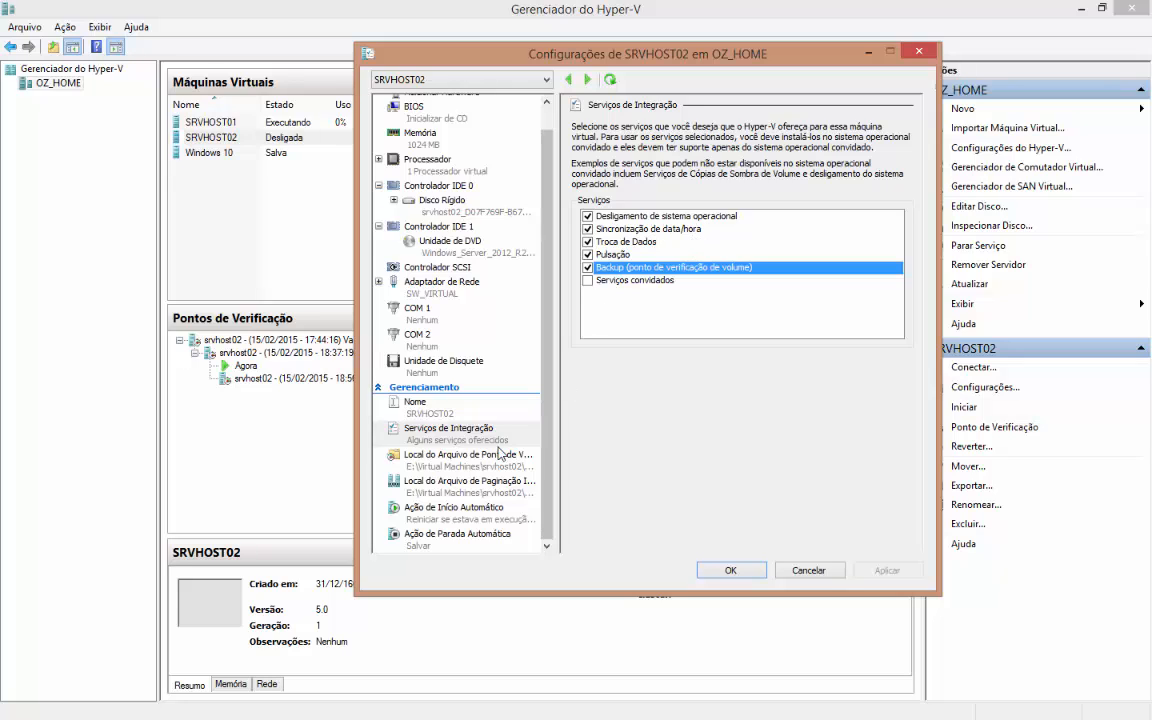
{"action": "left_click", "coordinate": [451, 461]}
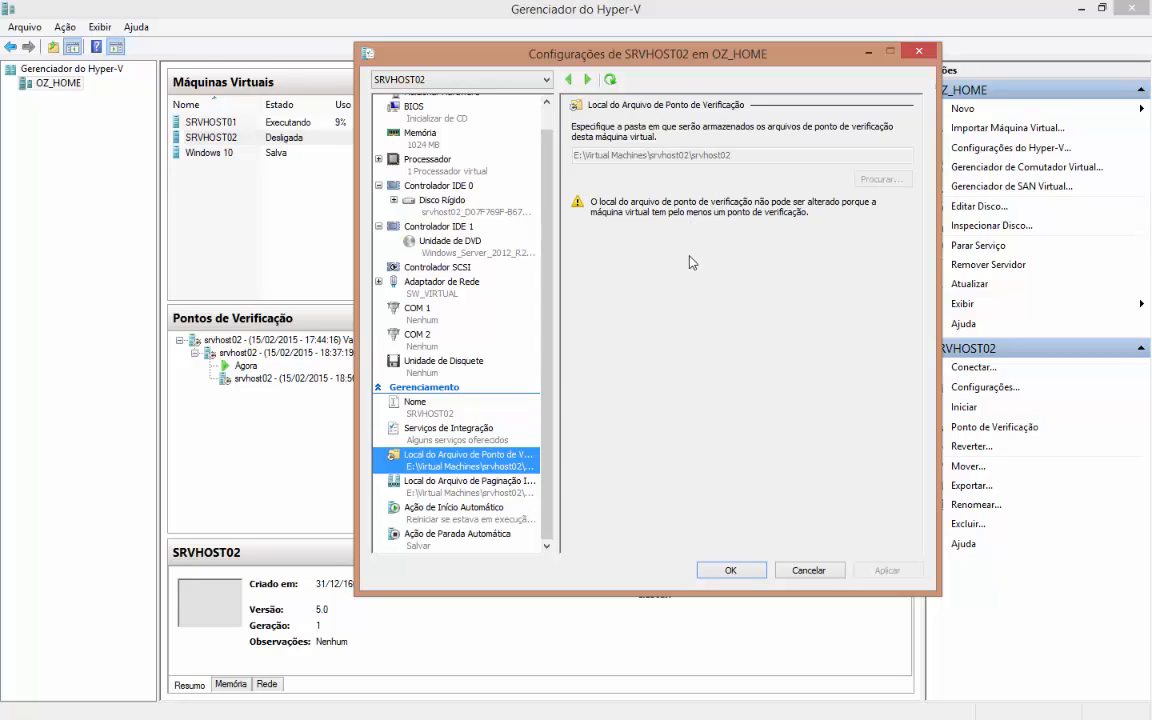
View SRVHOST02's smart paging file location and try the automatic start options, returning to starting automatically only if it was previously running.
{"action": "left_click", "coordinate": [521, 487]}
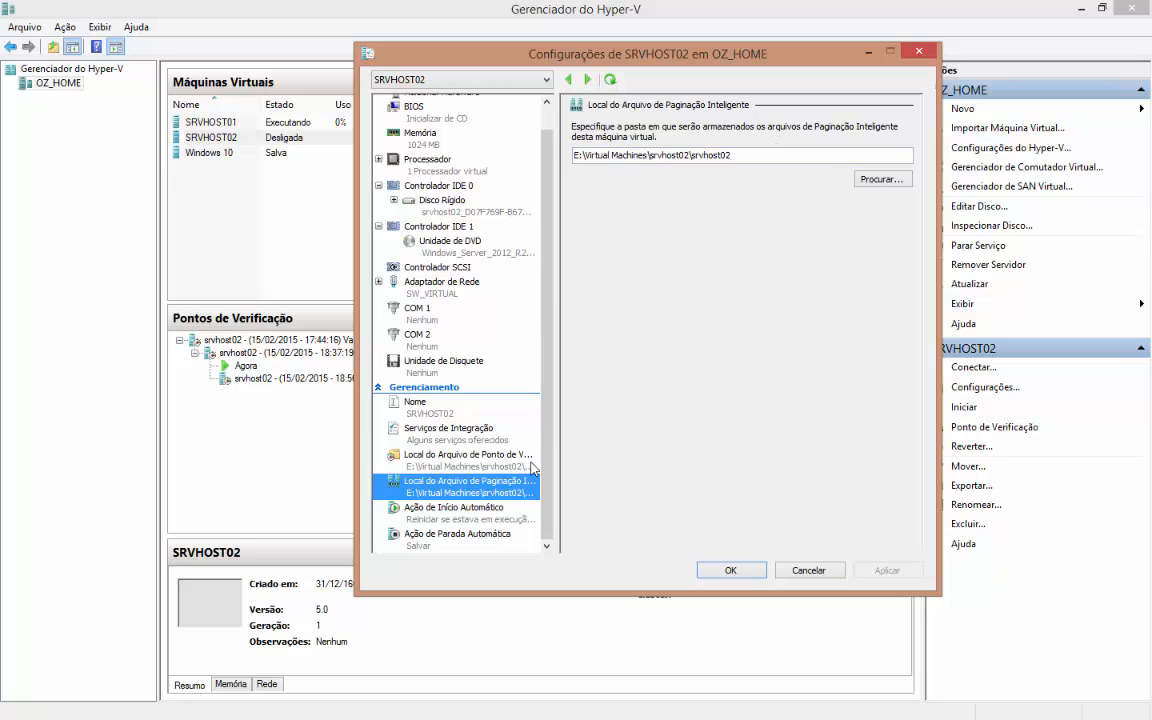
{"action": "left_click", "coordinate": [480, 512]}
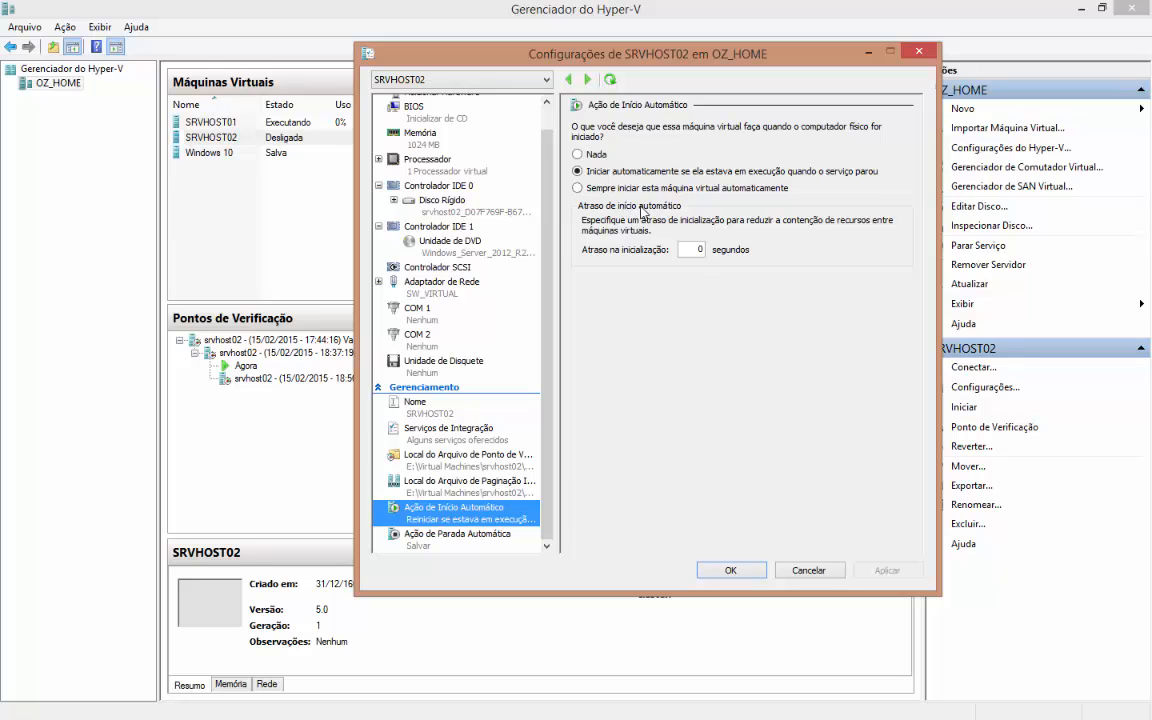
{"action": "left_click", "coordinate": [577, 188]}
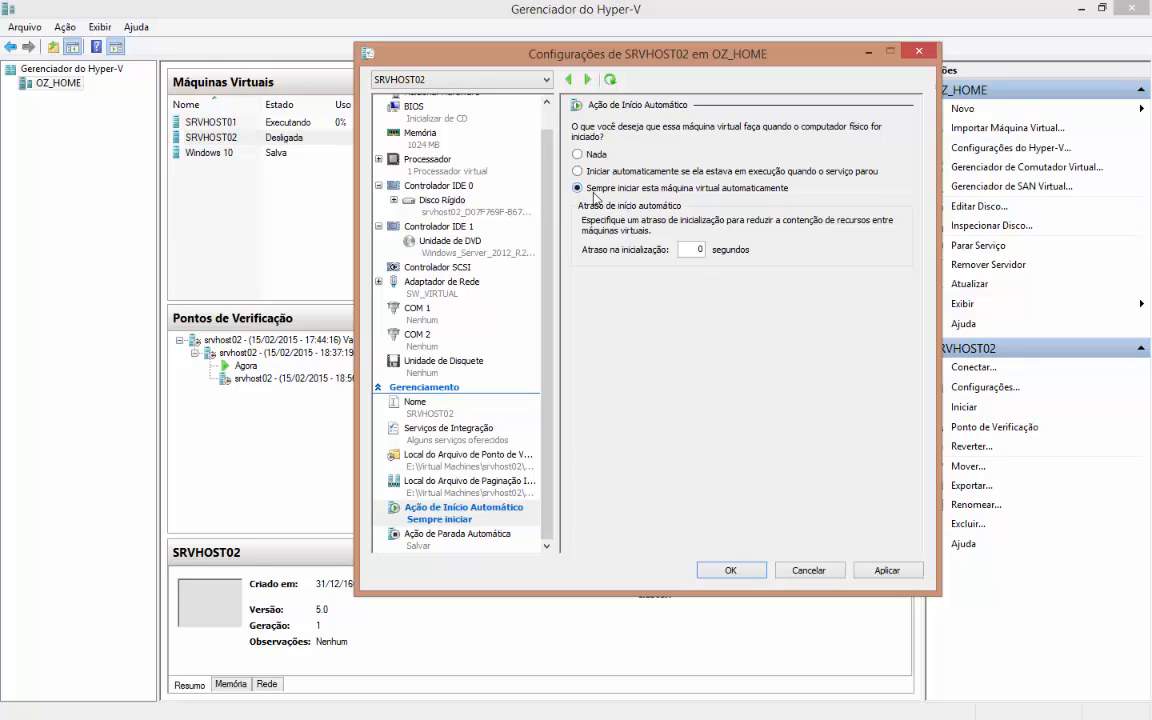
{"action": "left_click", "coordinate": [577, 171]}
{"action": "left_click", "coordinate": [578, 155]}
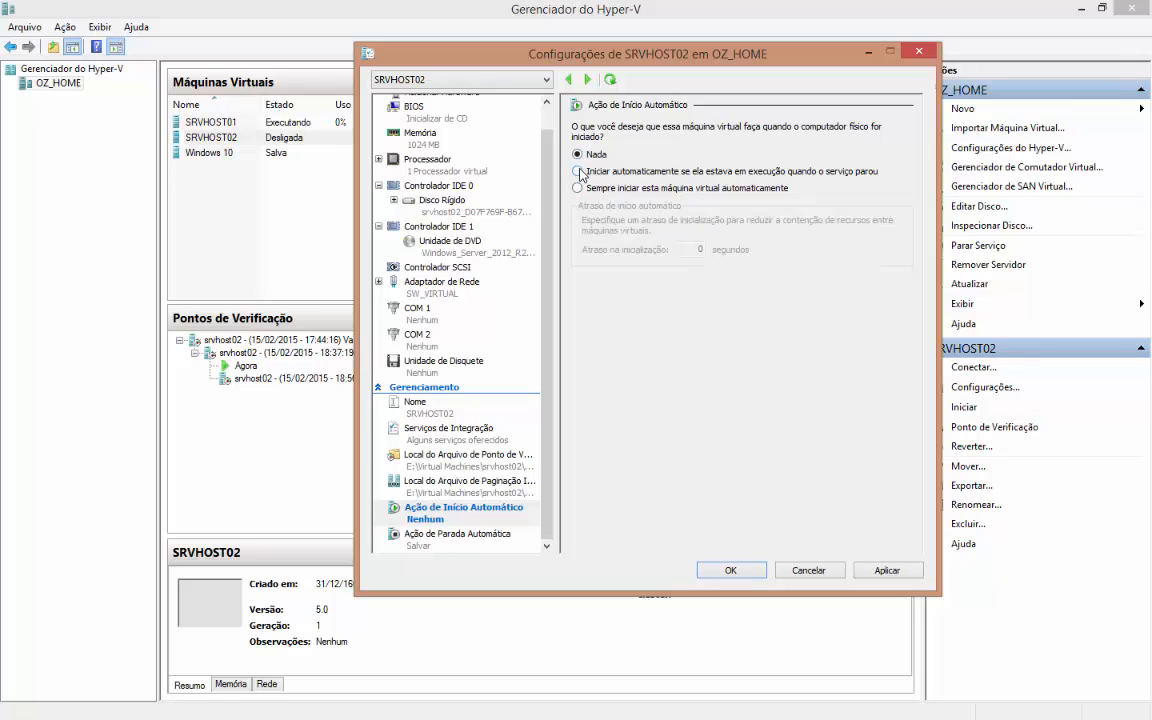
{"action": "left_click", "coordinate": [578, 171]}
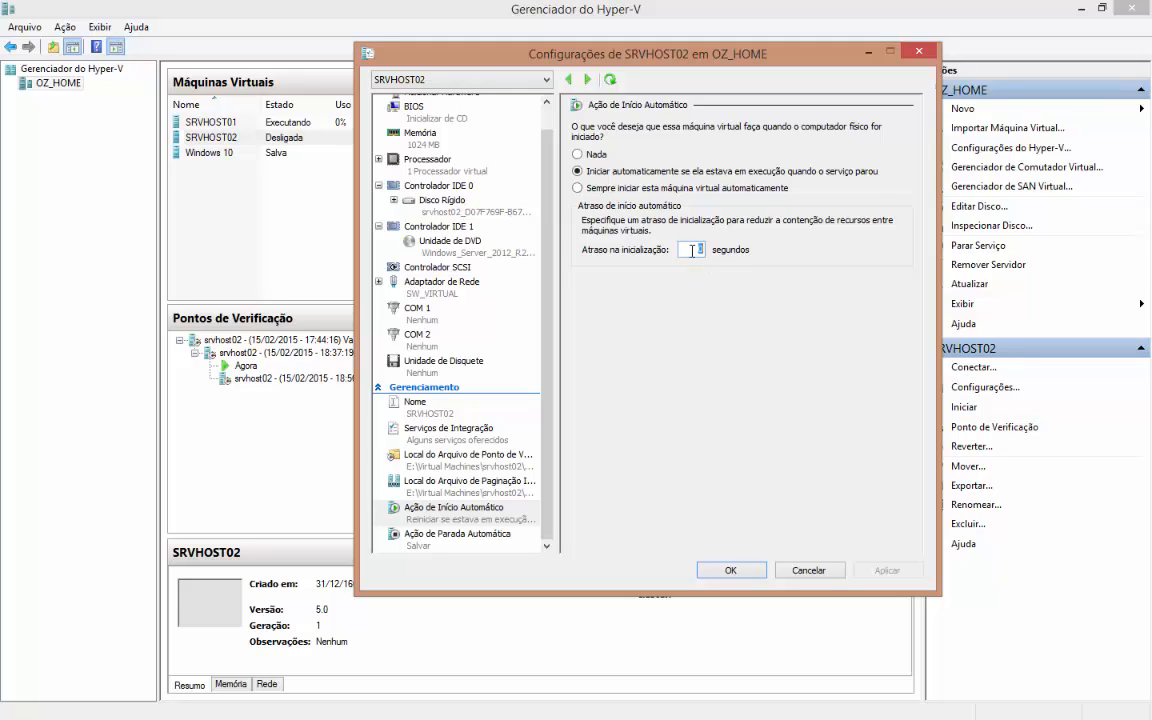
Try a 10-second automatic start delay for SRVHOST02 and restore the delay to 0 seconds.
{"action": "type", "text": "0"}
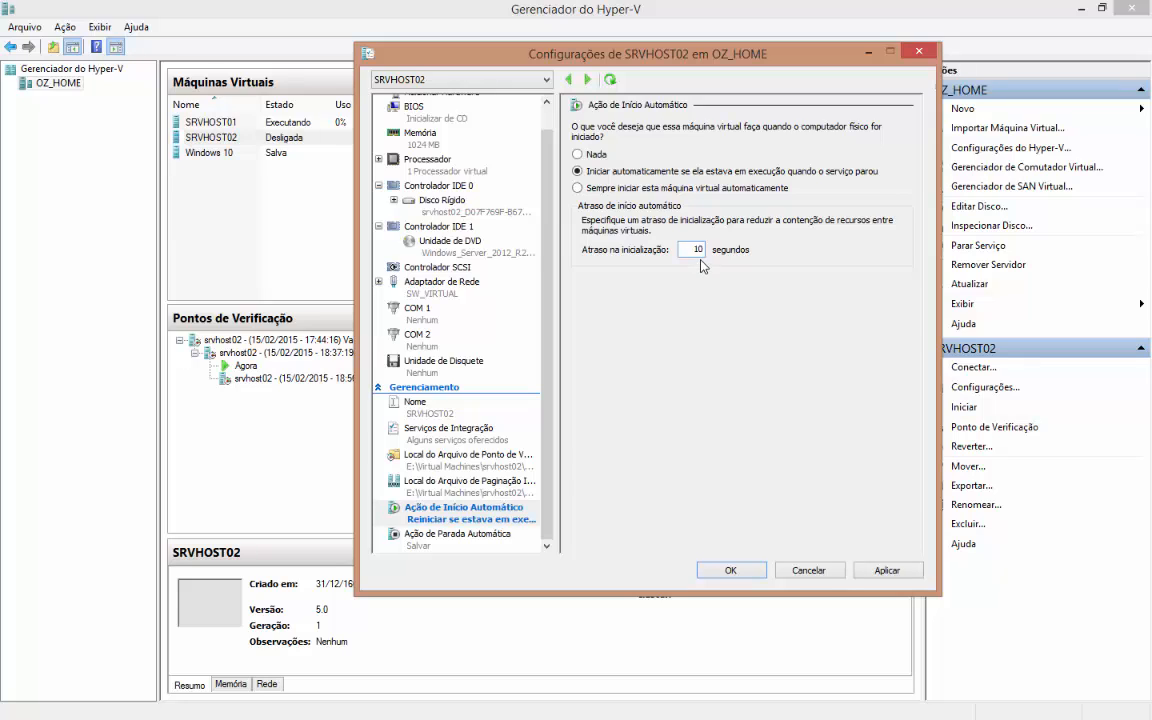
{"action": "double_click", "coordinate": [700, 249]}
{"action": "type", "text": "0"}
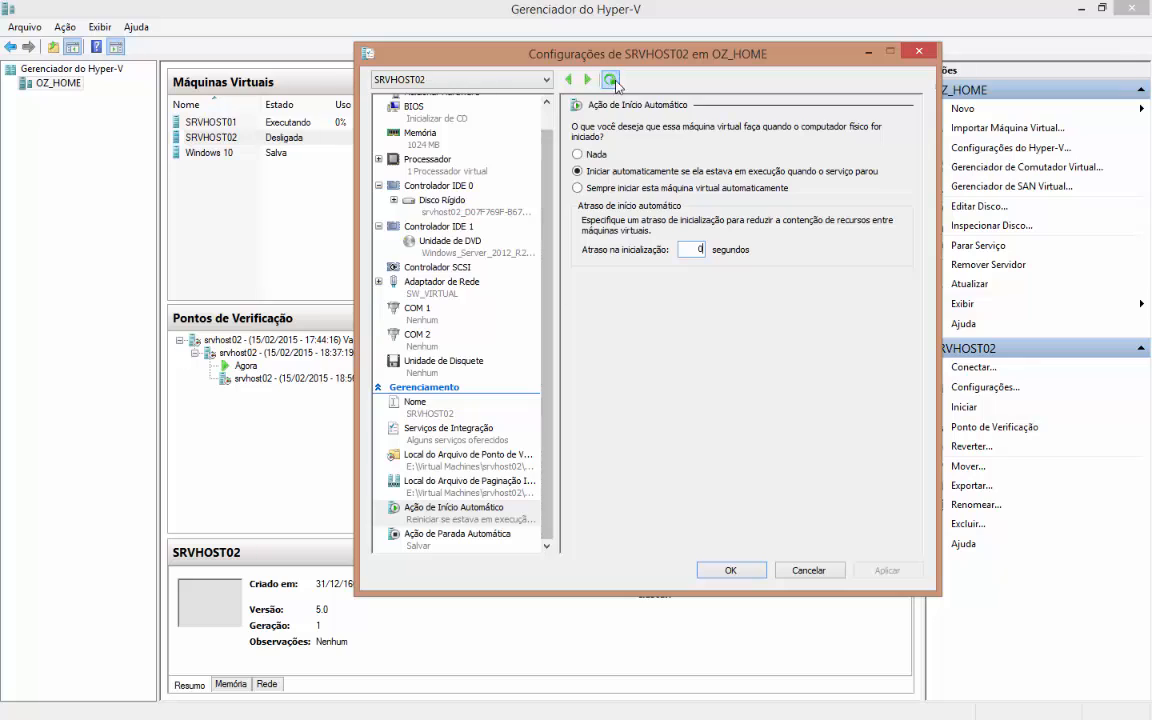
Examine SRVHOST02's automatic stop action options and close its settings without saving.
{"action": "left_click", "coordinate": [488, 540]}
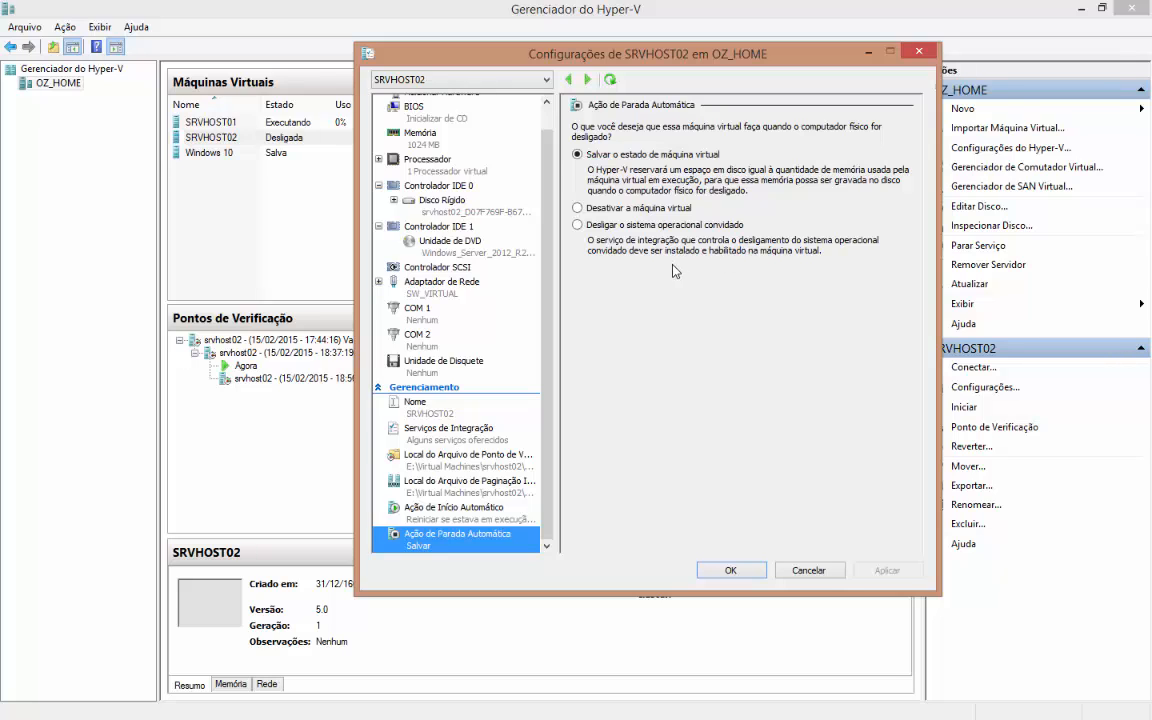
{"action": "scroll", "coordinate": [490, 232], "scroll_direction": "up", "scroll_amount": 1}
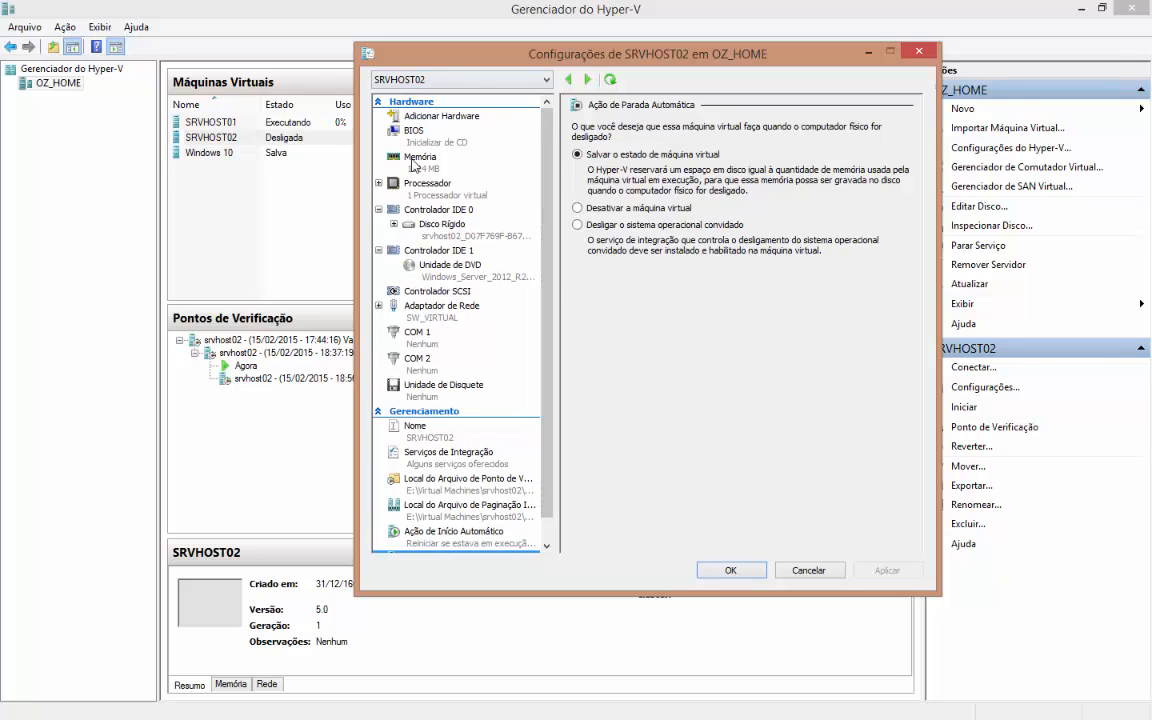
{"action": "scroll", "coordinate": [547, 391], "scroll_direction": "down", "scroll_amount": 1}
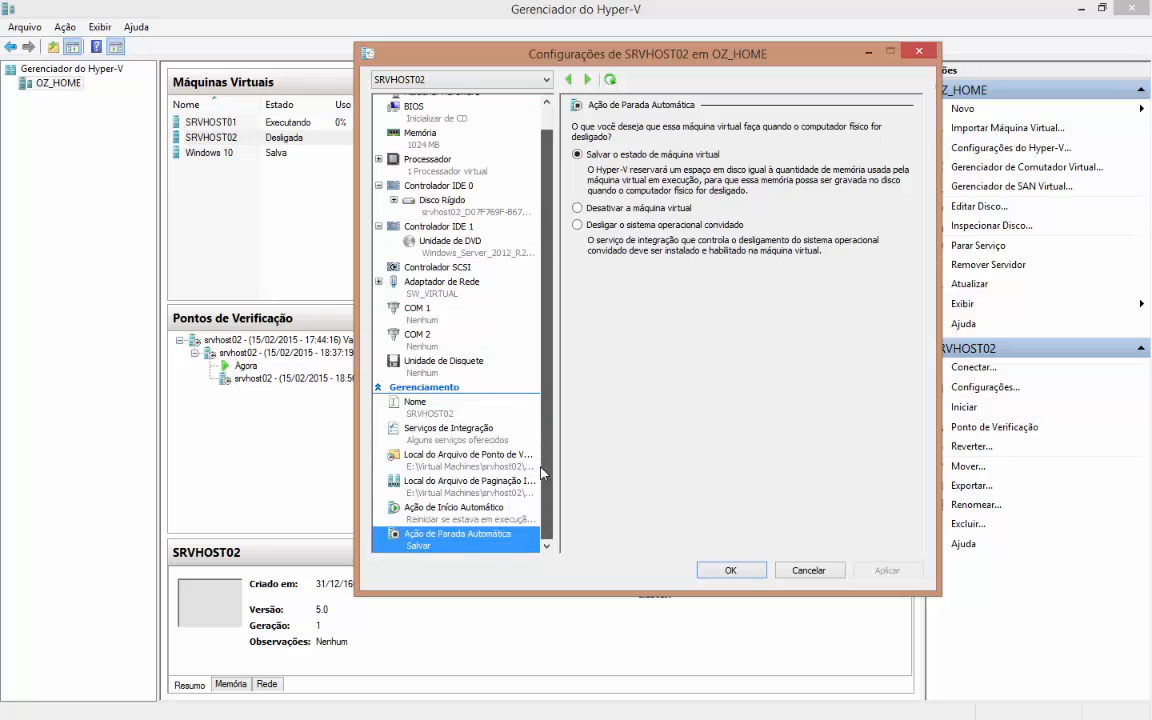
{"action": "scroll", "coordinate": [547, 391], "scroll_direction": "up", "scroll_amount": 1}
{"action": "left_click", "coordinate": [800, 570]}
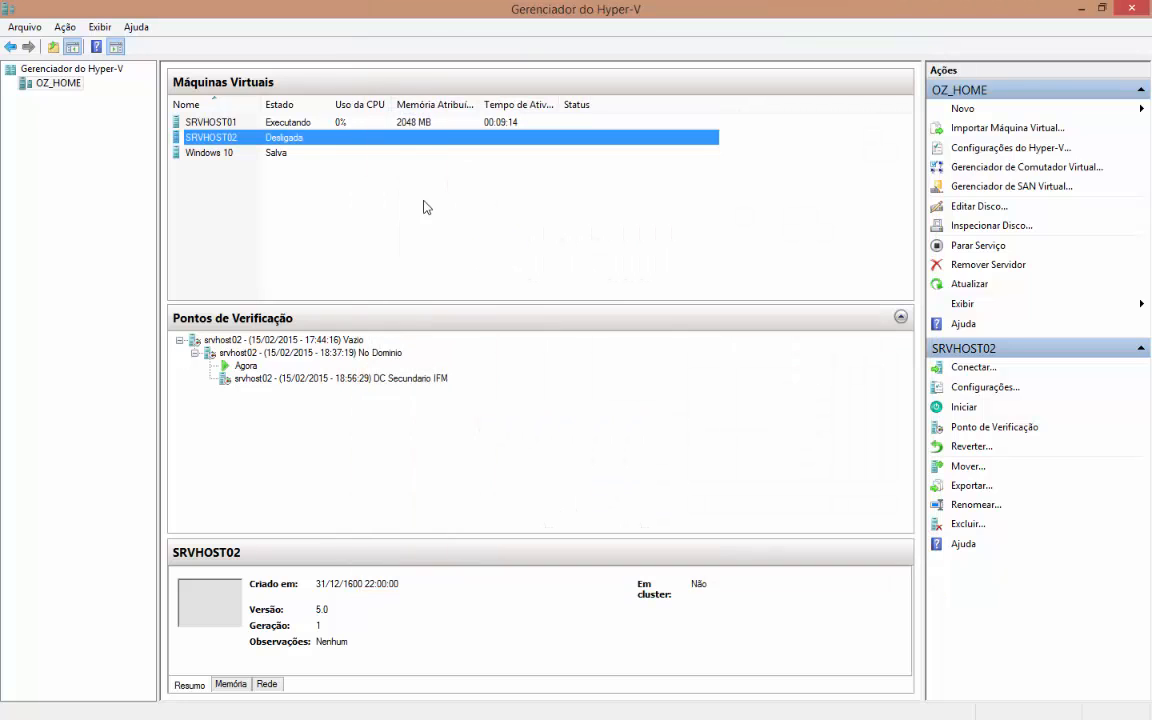
Open SRVHOST01's settings and examine its BIOS startup order, memory and processor settings.
{"action": "left_click", "coordinate": [215, 123]}
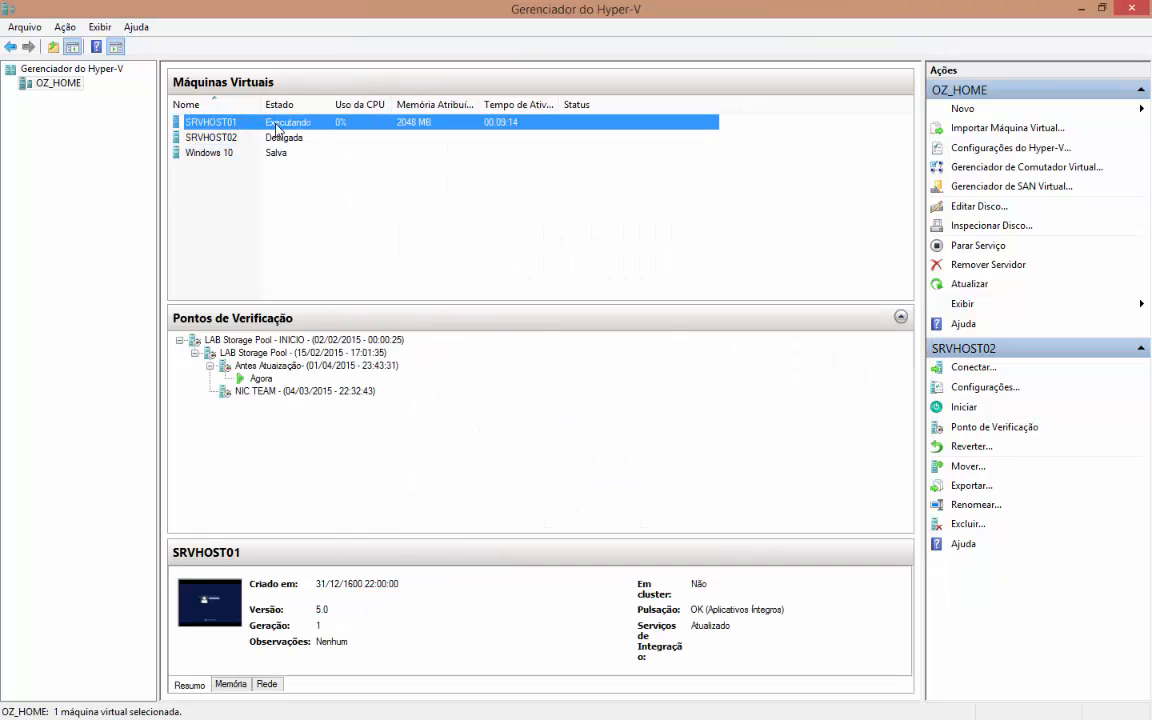
{"action": "right_click", "coordinate": [205, 113]}
{"action": "left_click", "coordinate": [290, 172]}
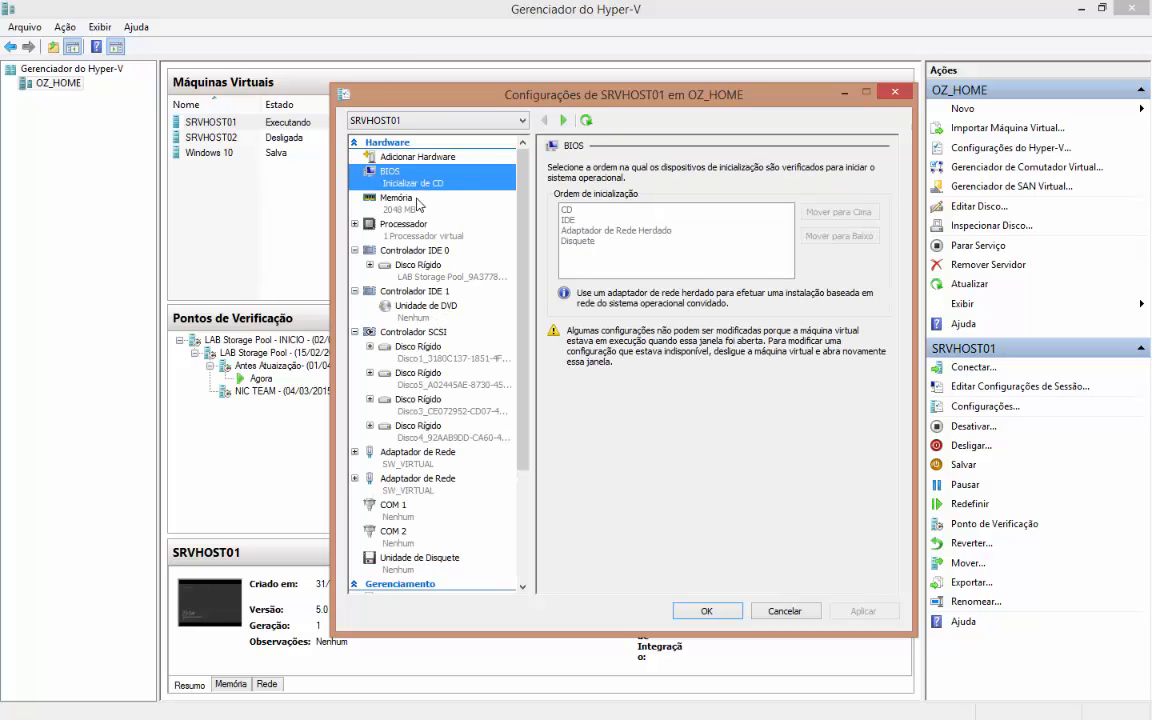
{"action": "left_click", "coordinate": [381, 172]}
{"action": "left_click", "coordinate": [395, 197]}
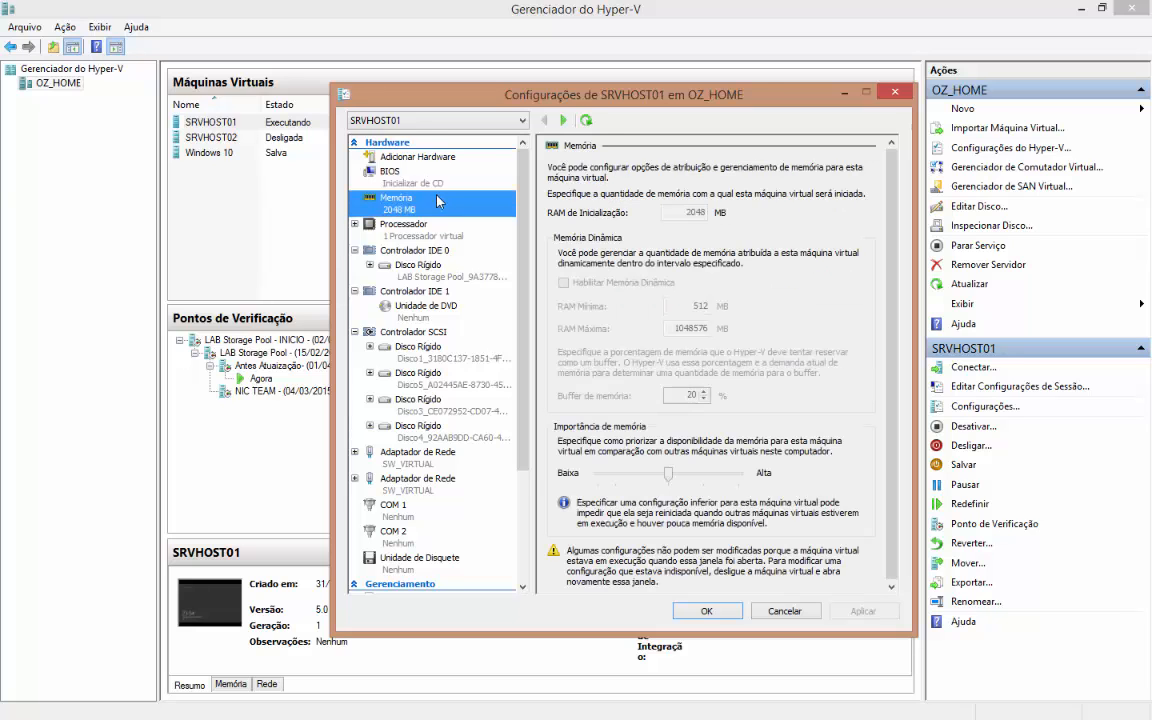
{"action": "left_click", "coordinate": [400, 226]}
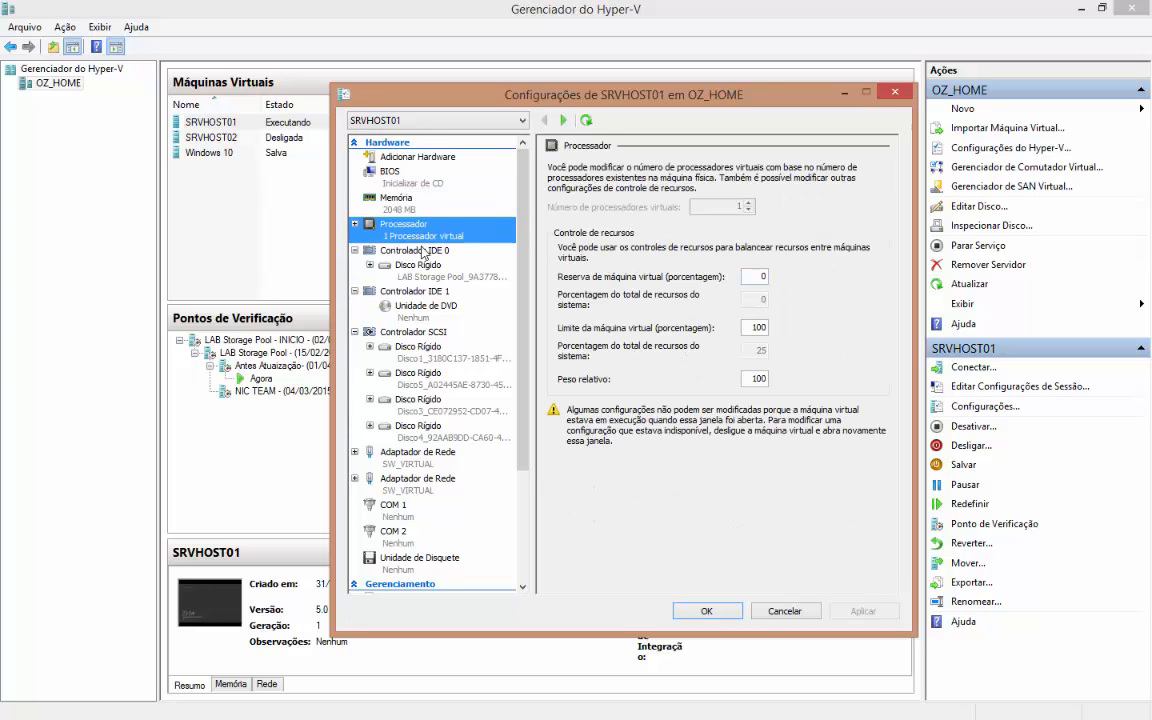
Examine SRVHOST01's IDE controllers with their hard disk and DVD drive, and the SCSI controller with its attached hard disks.
{"action": "left_click", "coordinate": [437, 250]}
{"action": "left_click", "coordinate": [436, 272]}
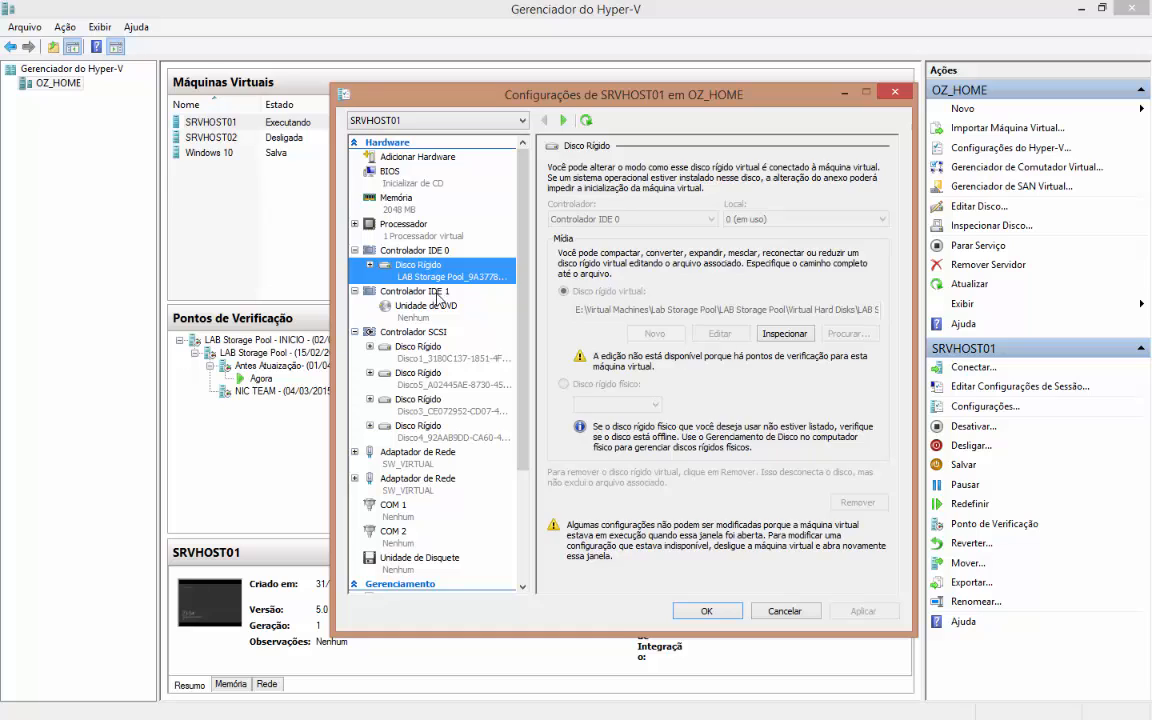
{"action": "left_click", "coordinate": [415, 291]}
{"action": "left_click", "coordinate": [453, 308]}
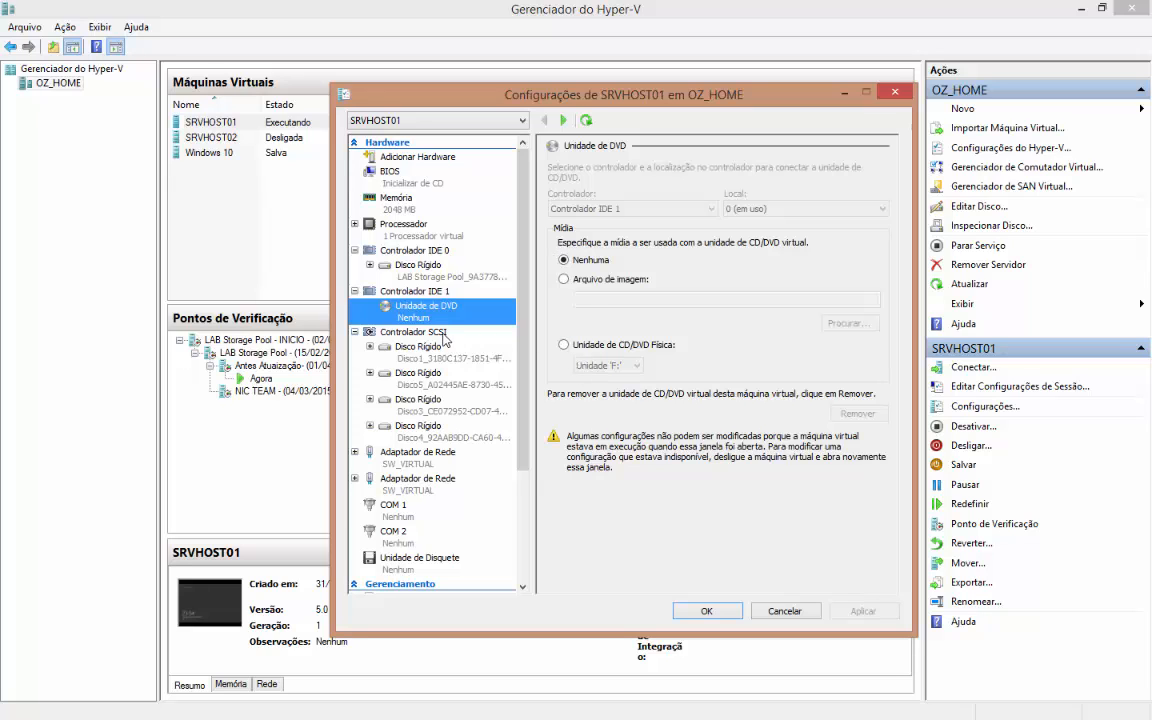
{"action": "left_click", "coordinate": [408, 331]}
{"action": "left_click", "coordinate": [440, 352]}
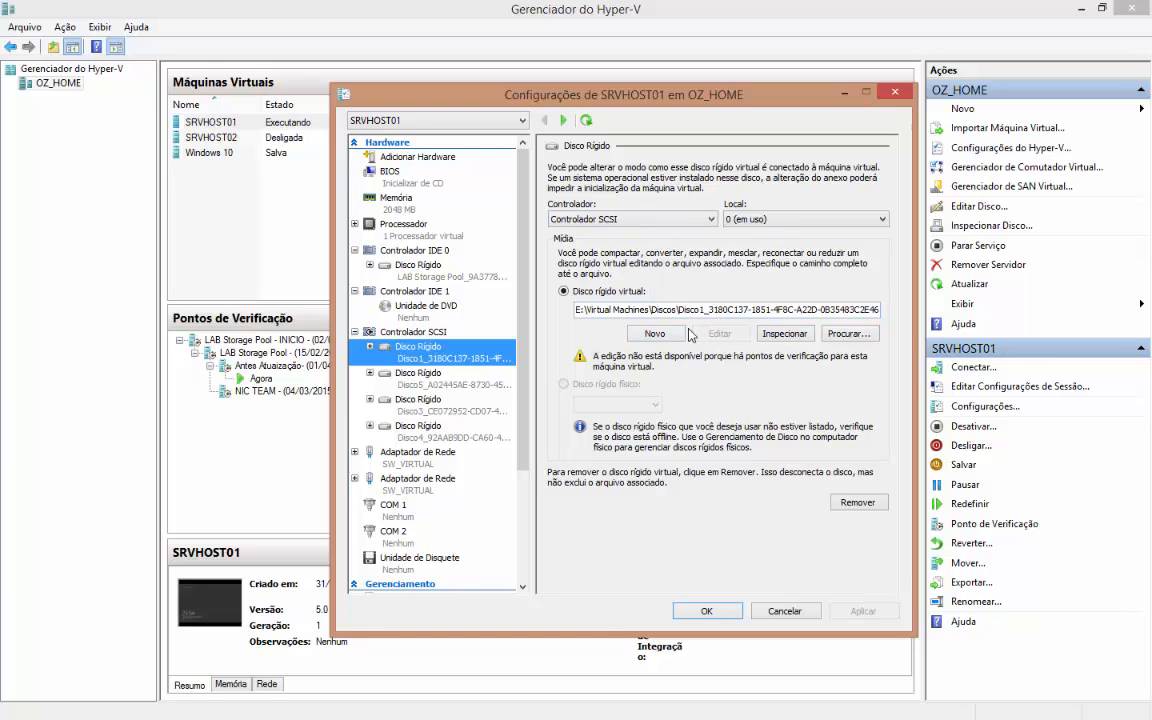
{"action": "left_click", "coordinate": [435, 384]}
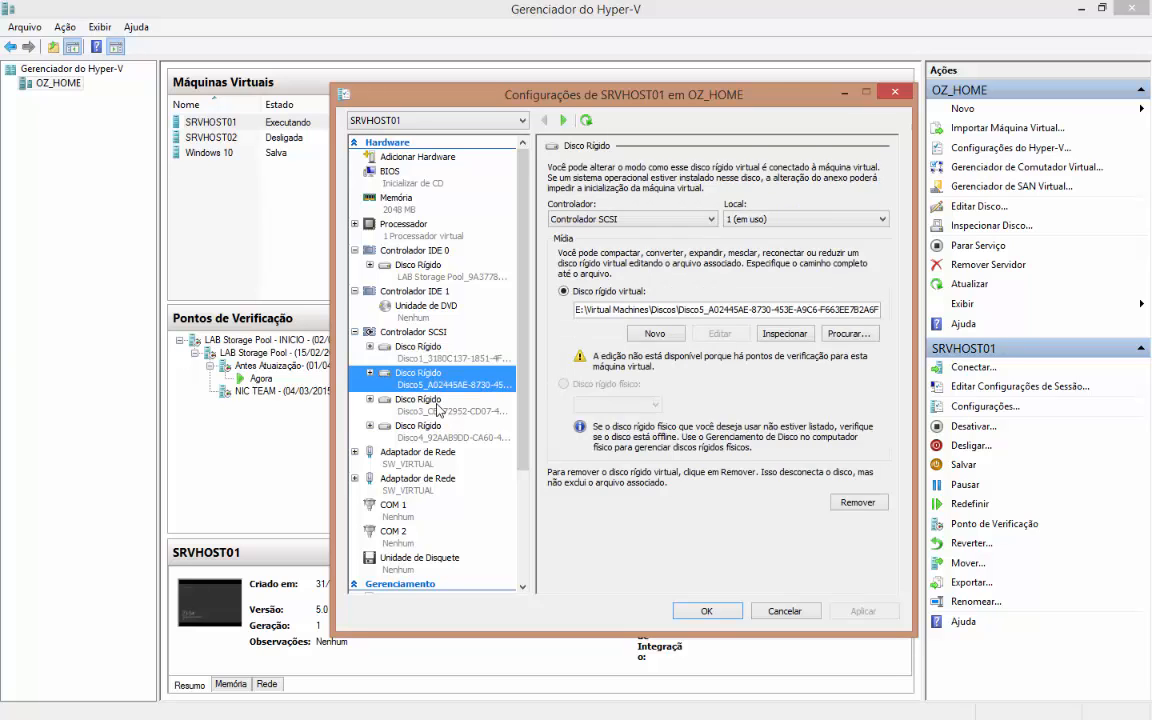
{"action": "left_click", "coordinate": [435, 406]}
{"action": "left_click", "coordinate": [432, 430]}
View the virtual switch choices for SRVHOST01's first network adapter, keeping SW_VIRTUAL selected.
{"action": "left_click", "coordinate": [427, 454]}
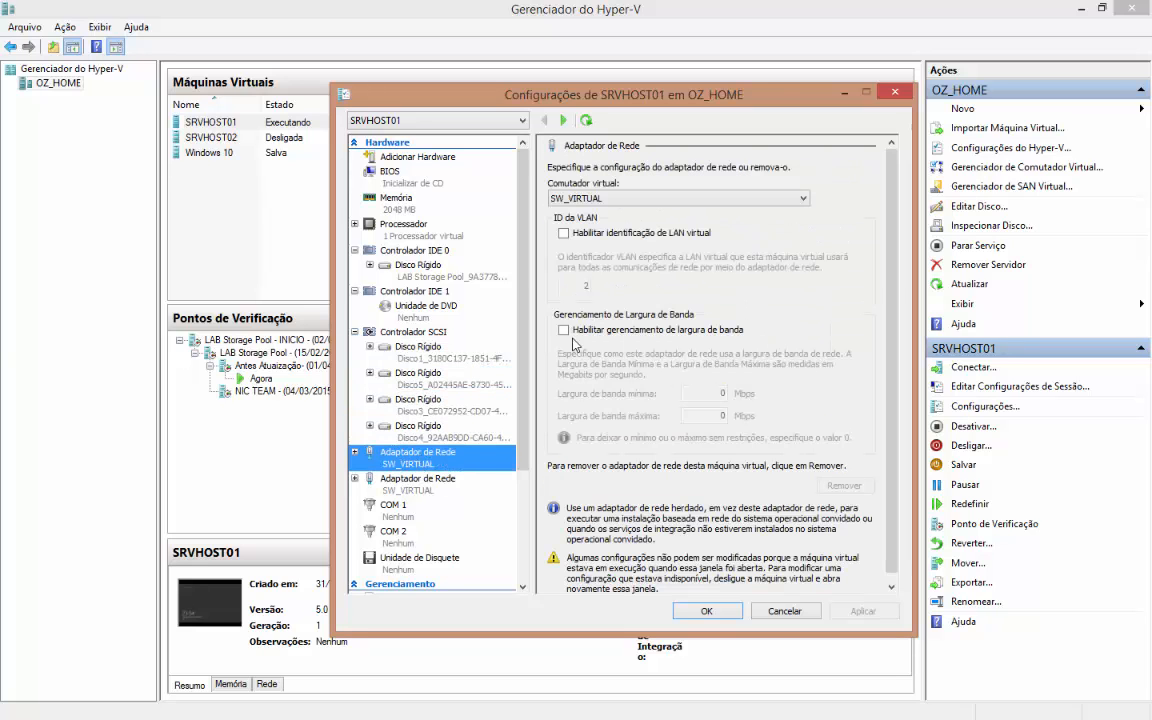
{"action": "left_click", "coordinate": [629, 199]}
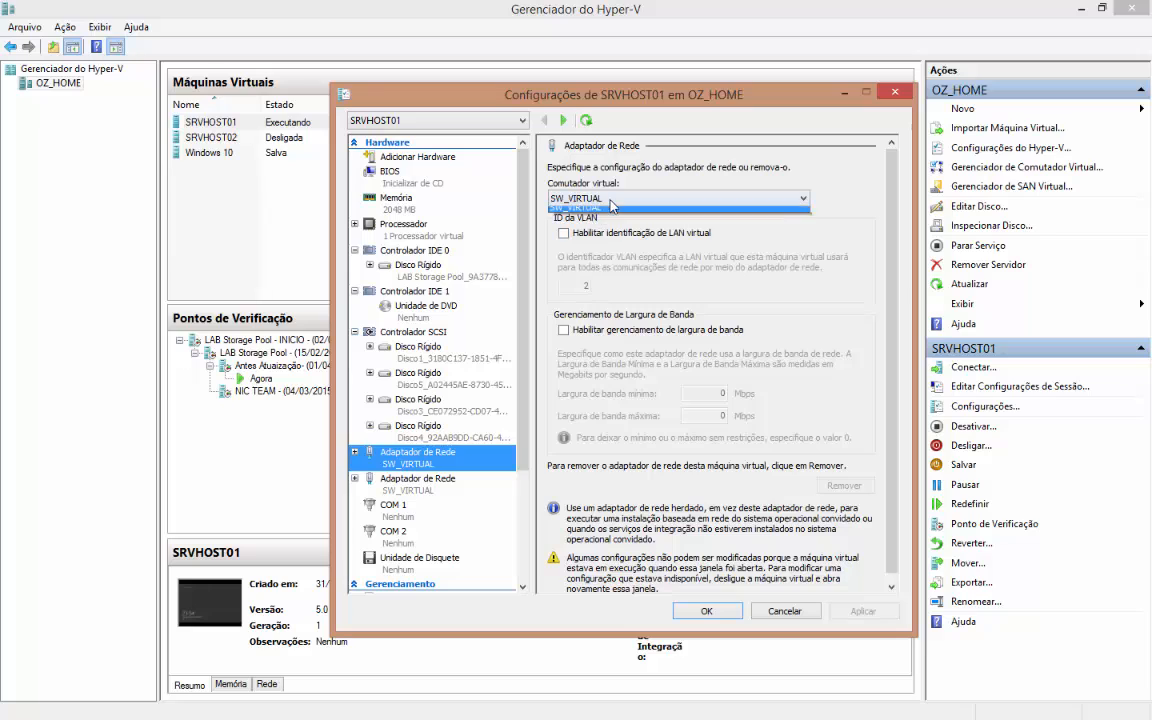
{"action": "left_click", "coordinate": [629, 199]}
{"action": "left_click", "coordinate": [629, 199]}
{"action": "left_click", "coordinate": [628, 199]}
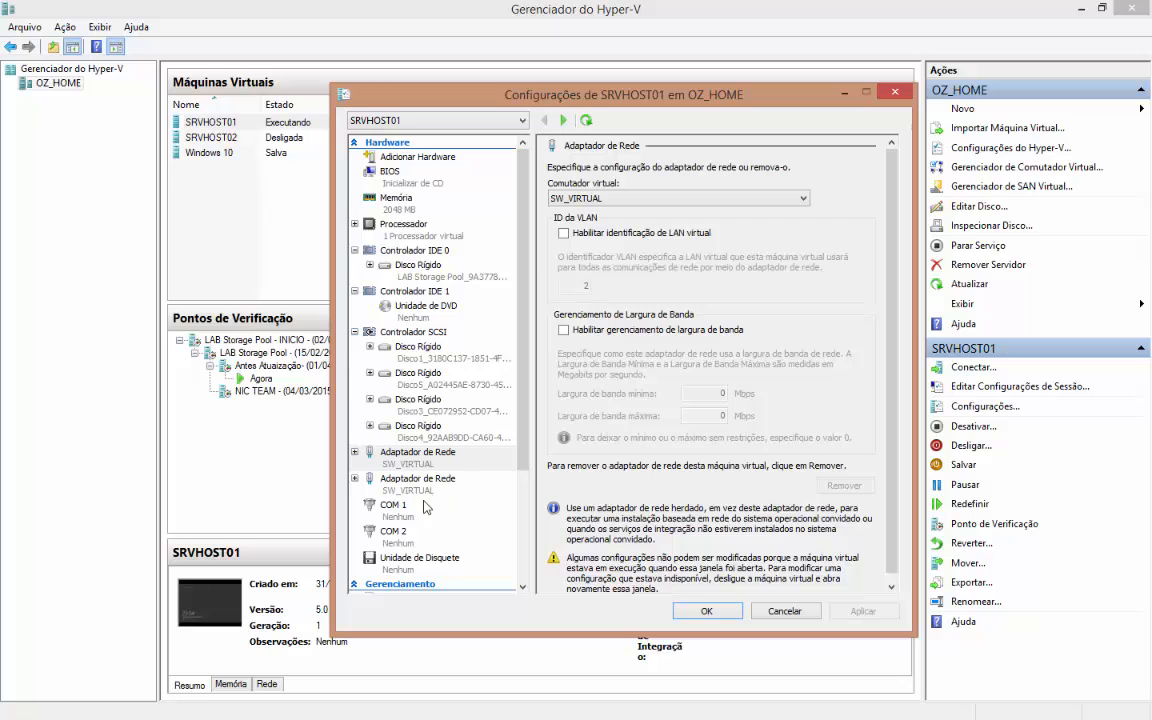
View SRVHOST01's COM 1 port and floppy drive settings.
{"action": "left_click", "coordinate": [390, 508]}
{"action": "left_click_drag", "start_coordinate": [526, 403], "coordinate": [527, 490]}
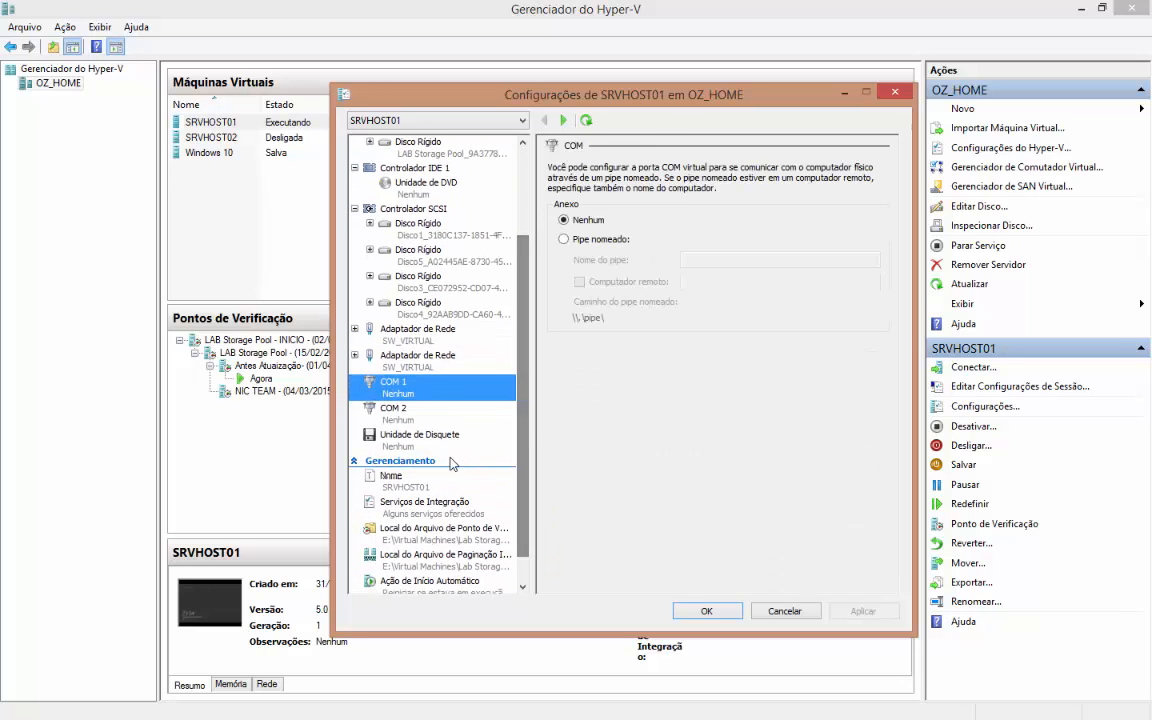
{"action": "left_click", "coordinate": [447, 443]}
Examine SRVHOST01's management settings from its name through the automatic stop action, and close the settings without saving.
{"action": "scroll", "coordinate": [490, 480], "scroll_direction": "down", "scroll_amount": 1}
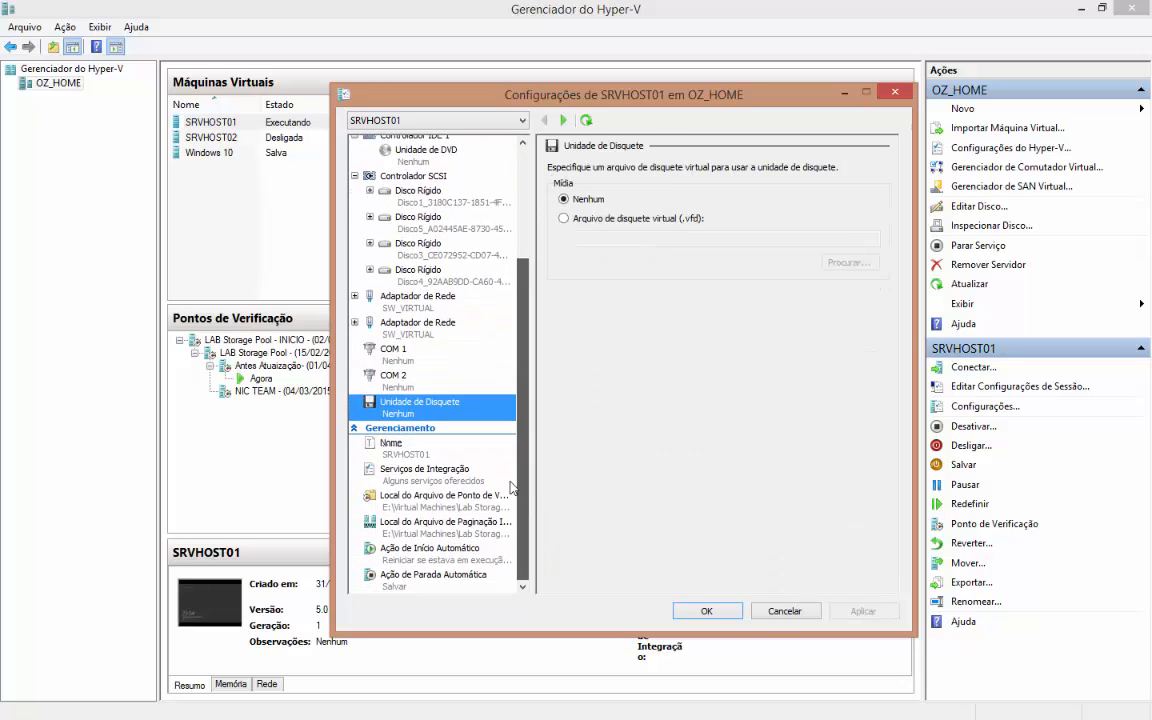
{"action": "left_click", "coordinate": [445, 448]}
{"action": "left_click", "coordinate": [448, 474]}
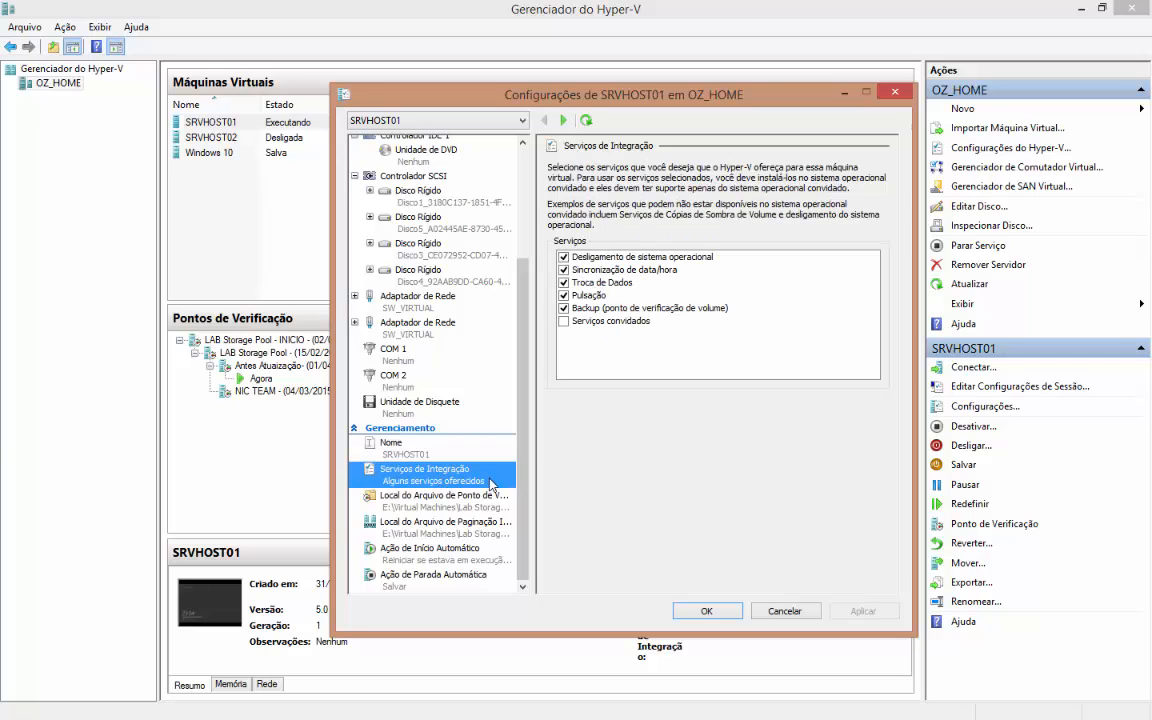
{"action": "left_click", "coordinate": [473, 508]}
{"action": "left_click", "coordinate": [478, 528]}
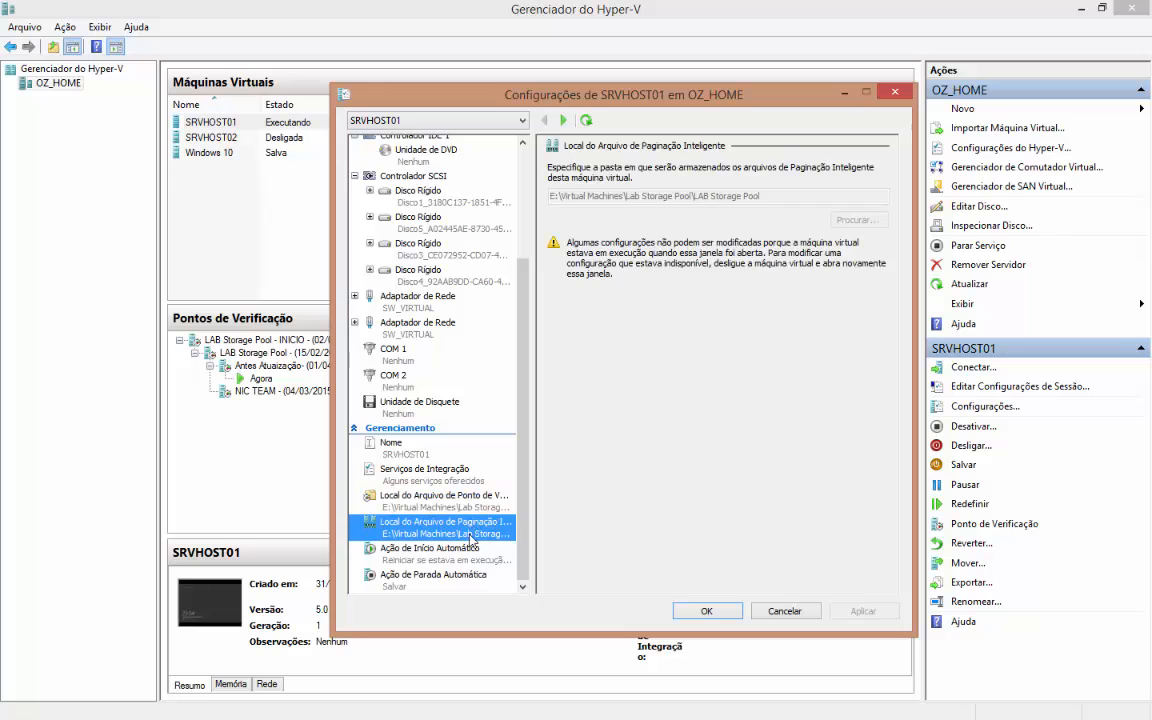
{"action": "left_click", "coordinate": [487, 553]}
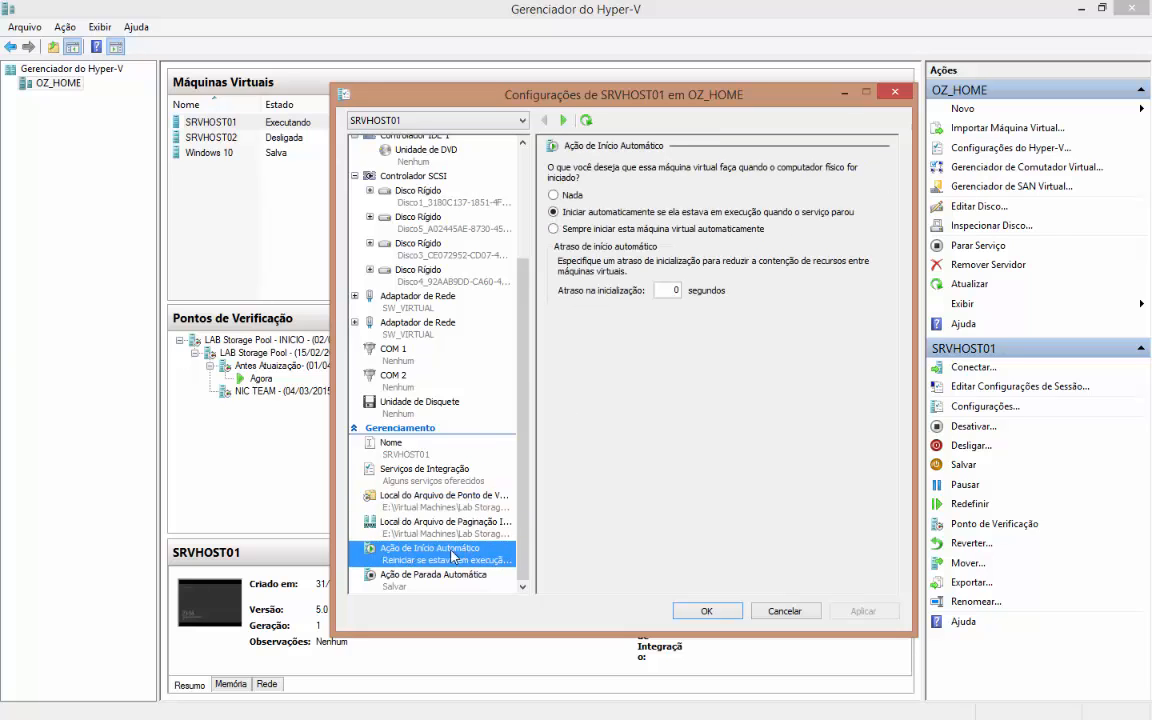
{"action": "left_click", "coordinate": [440, 578]}
{"action": "scroll", "coordinate": [510, 557], "scroll_direction": "up", "scroll_amount": 5}
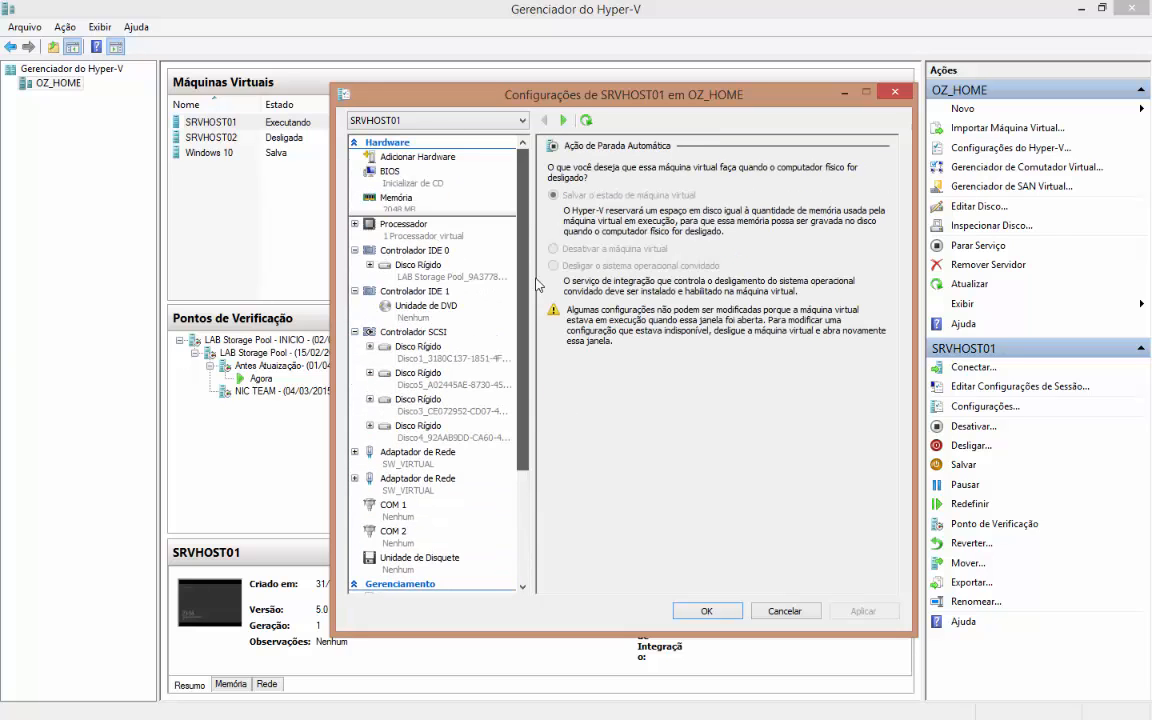
{"action": "scroll", "coordinate": [540, 496], "scroll_direction": "down", "scroll_amount": 1}
{"action": "scroll", "coordinate": [490, 201], "scroll_direction": "up", "scroll_amount": 1}
{"action": "left_click", "coordinate": [784, 610]}
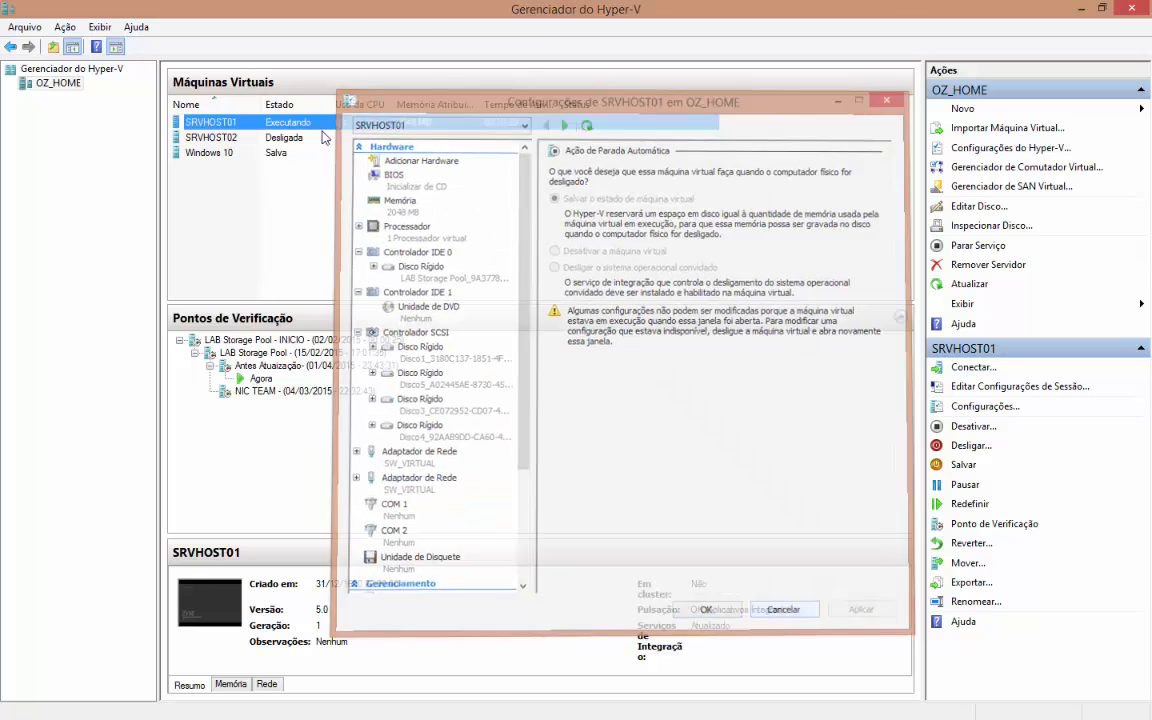
View the movement type available for SRVHOST01 in the move wizard and cancel the wizard.
{"action": "right_click", "coordinate": [287, 124]}
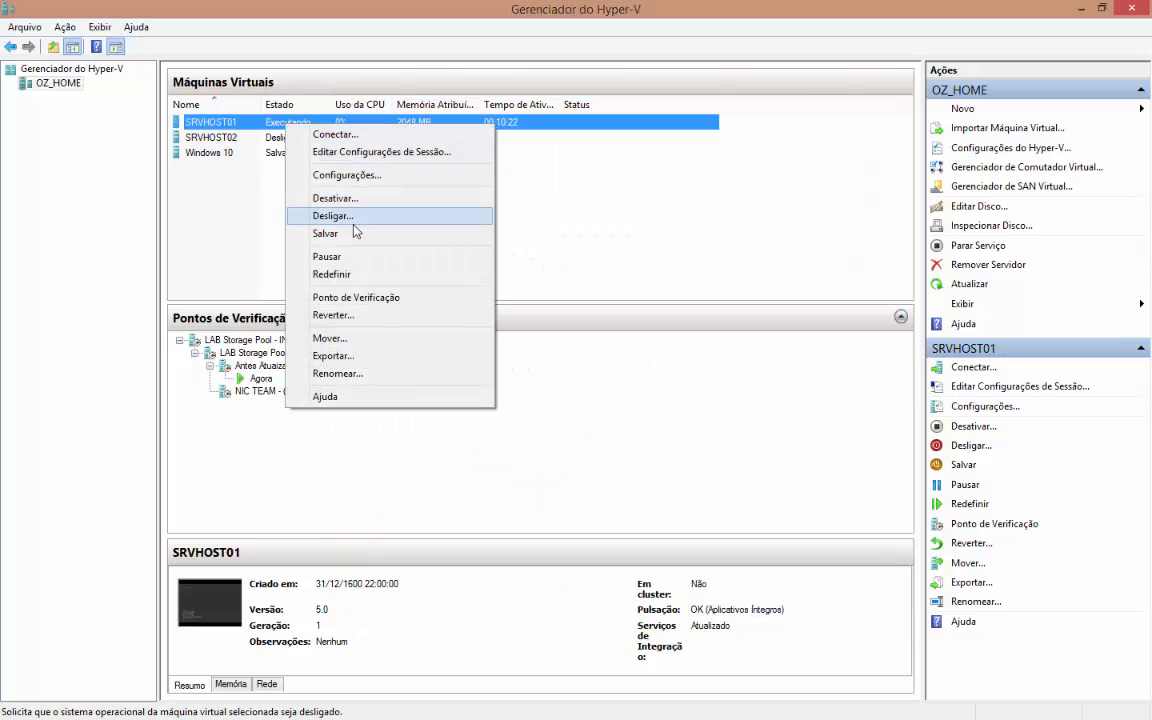
{"action": "left_click", "coordinate": [333, 342]}
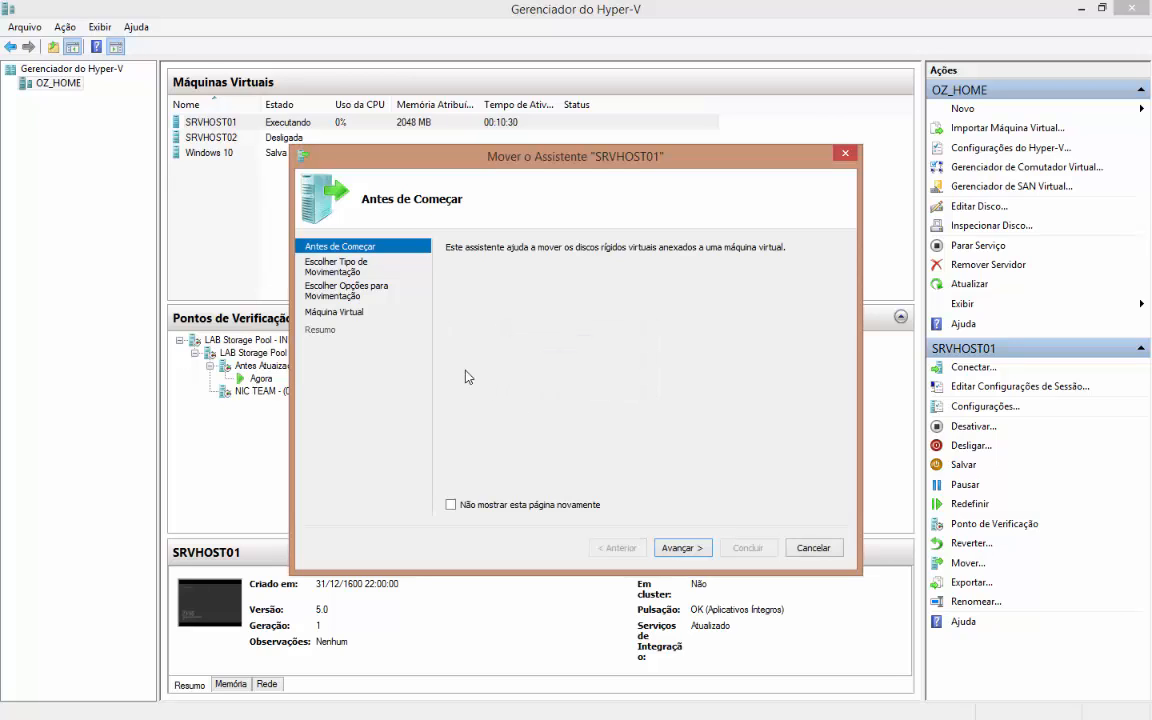
{"action": "left_click", "coordinate": [680, 548]}
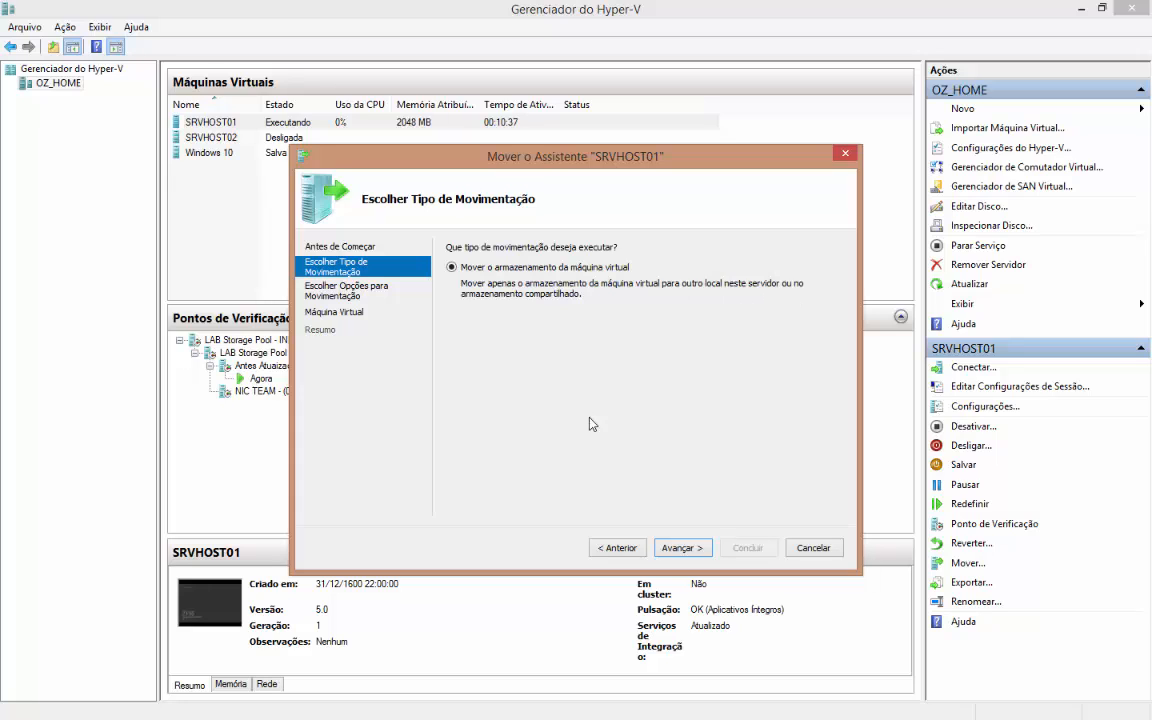
{"action": "left_click", "coordinate": [813, 550]}
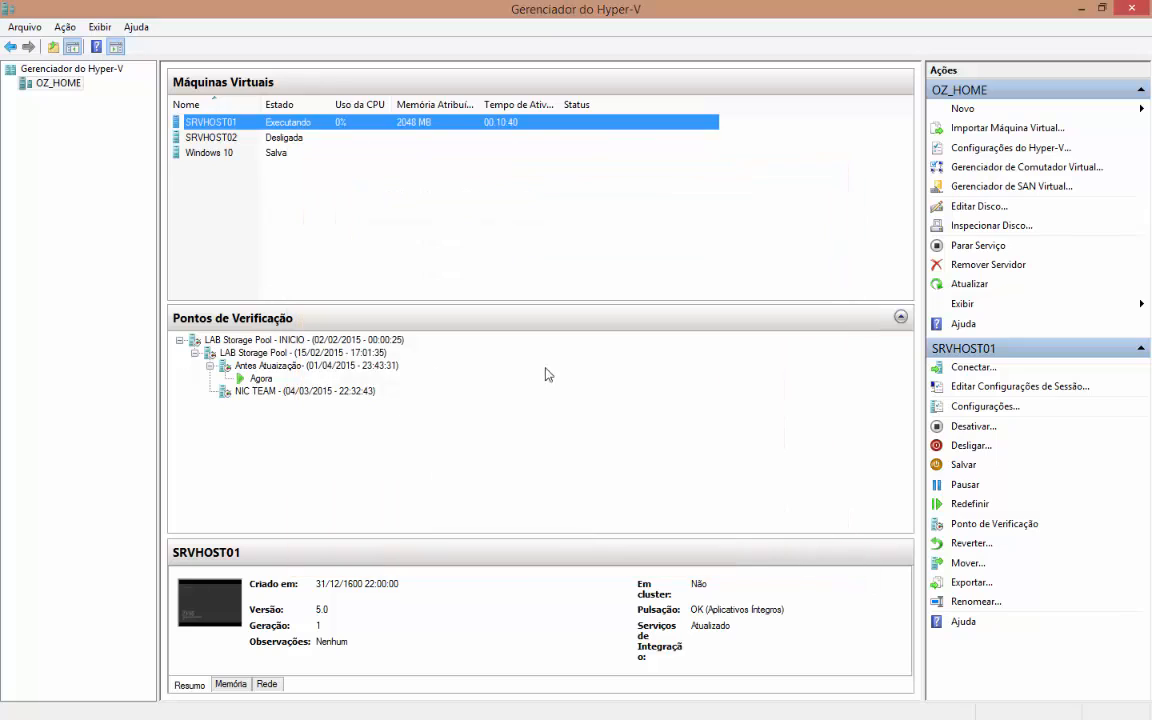
{"action": "right_click", "coordinate": [240, 125]}
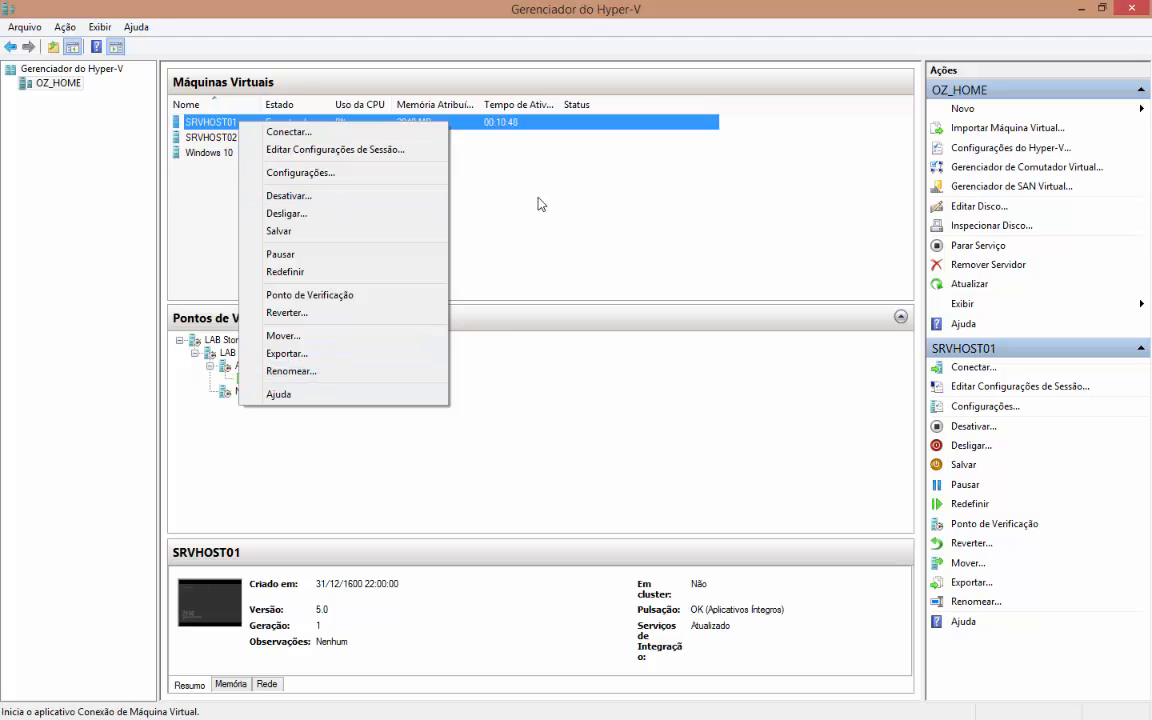
{"action": "left_click", "coordinate": [562, 245]}
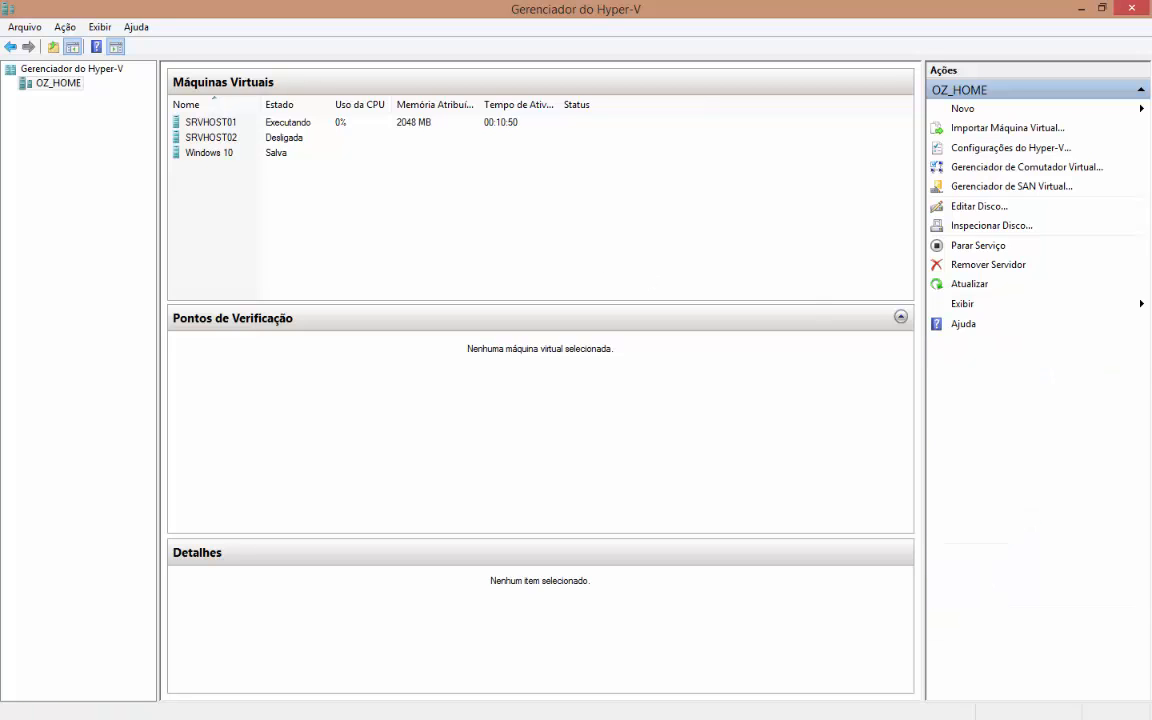